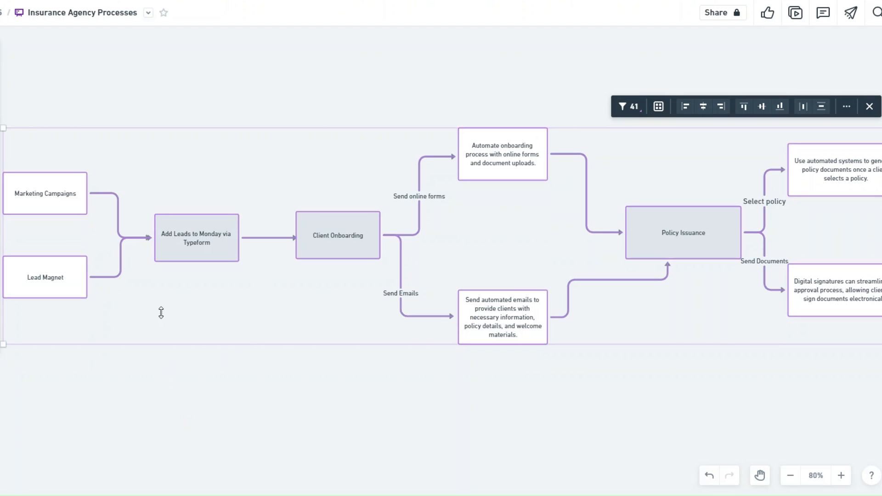
# - Pan across the flowchart to review the Policy Issuance, Client Communication and Document Management stages
pyautogui.click(175, 395)
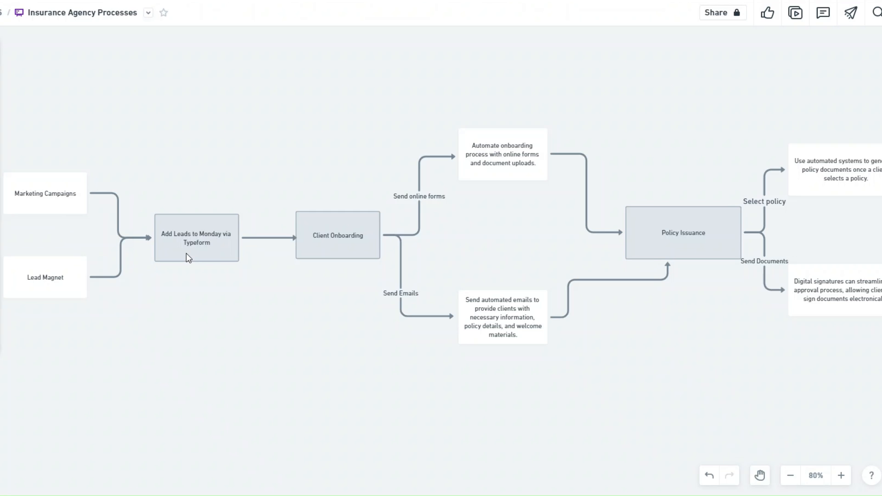
pyautogui.hotkey('ctrl', 'a')
pyautogui.moveTo(311, 296); pyautogui.dragTo(98, 295)
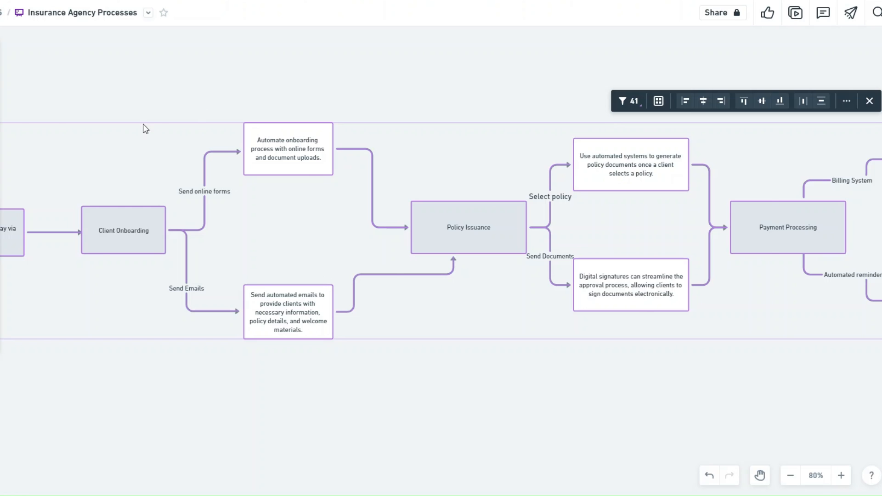
pyautogui.hscroll(6, 162, 118)
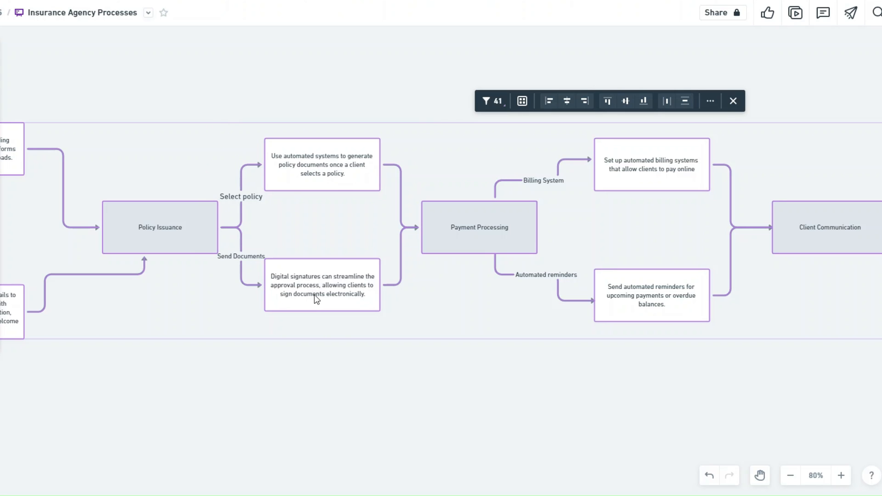
pyautogui.moveTo(495, 316); pyautogui.dragTo(160, 321)
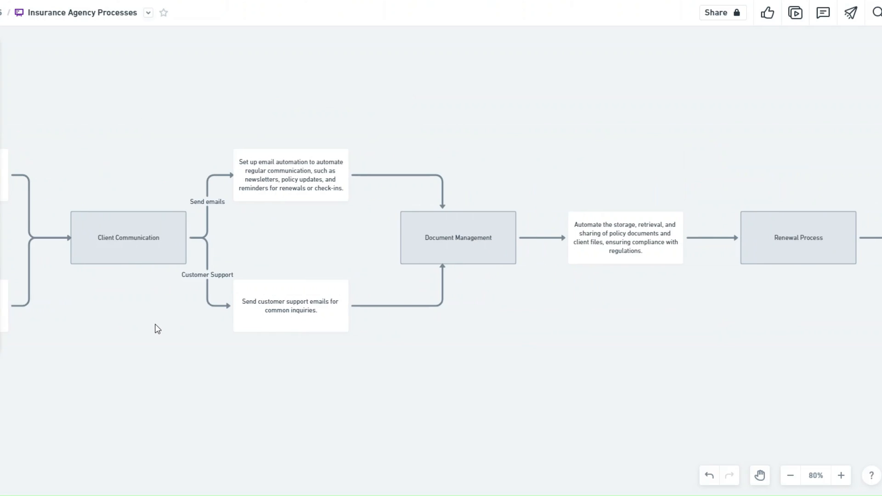
pyautogui.hotkey('ctrl', 'a')
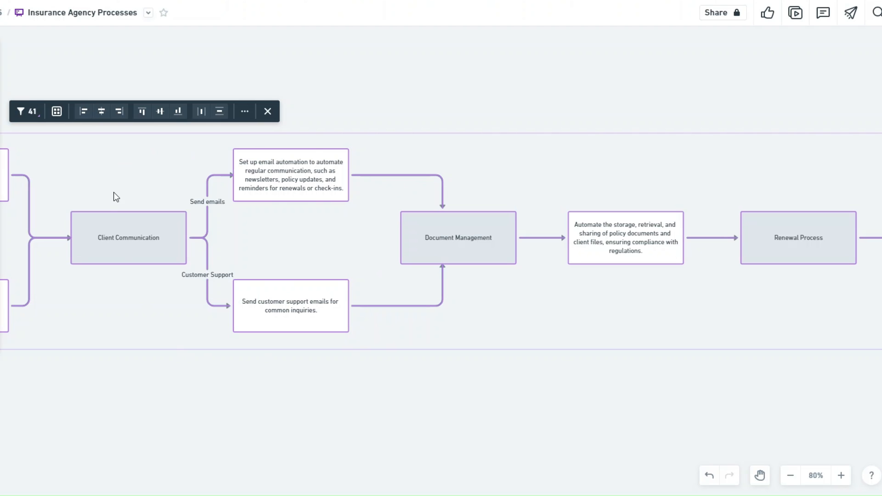
pyautogui.hscroll(7, 255, 324)
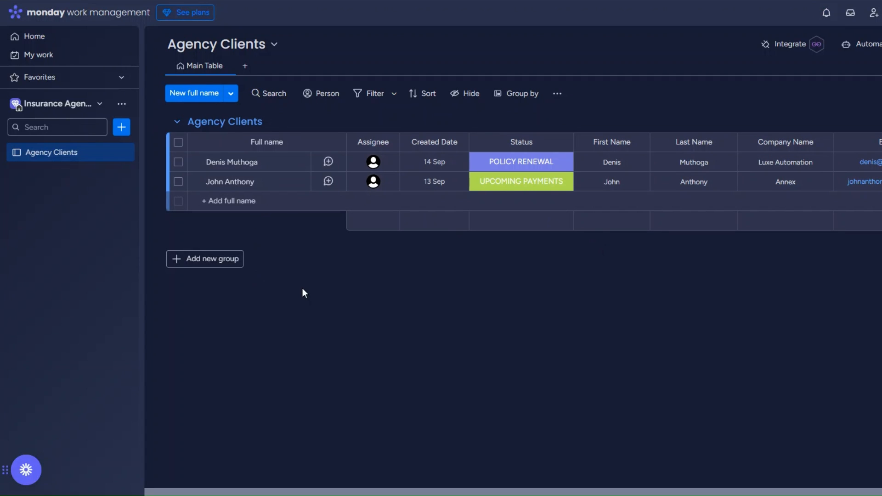
# - Check the workspace list and first client's status options, then preview the personal information question
pyautogui.click(64, 106)
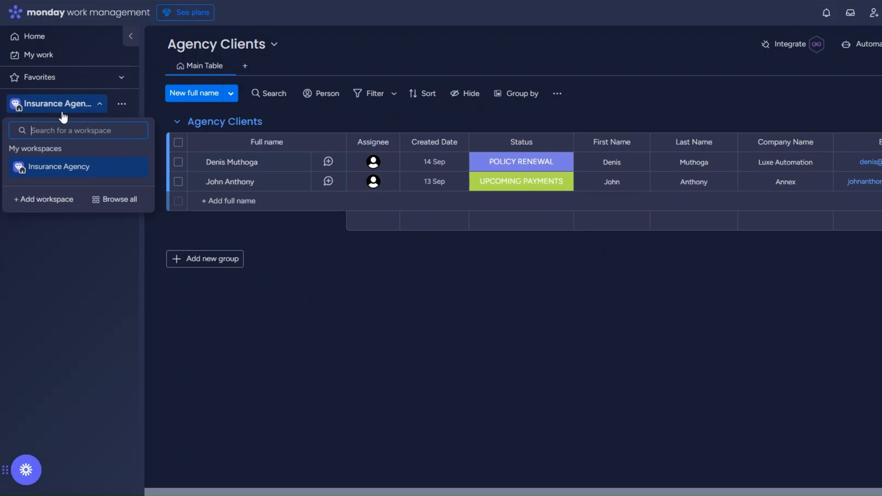
pyautogui.click(59, 167)
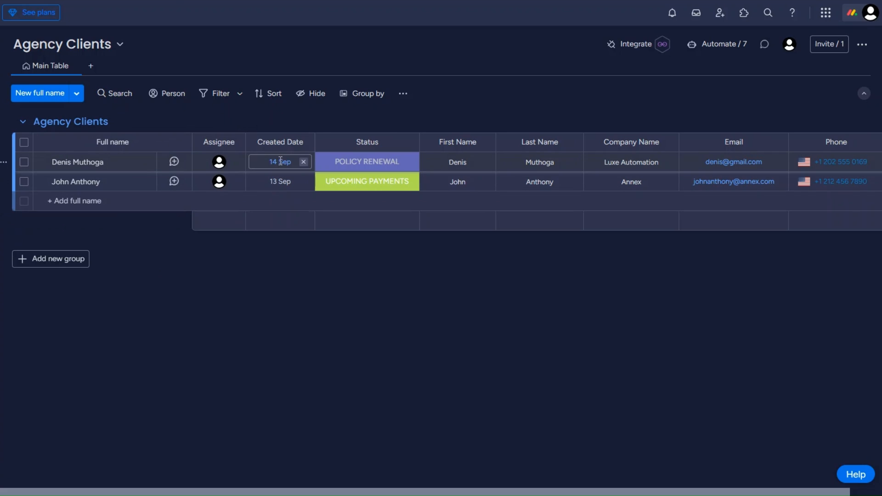
pyautogui.click(374, 168)
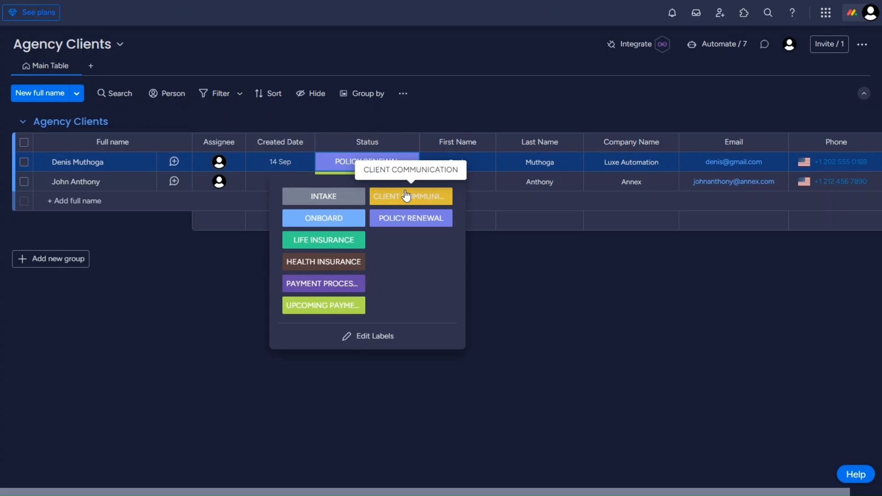
pyautogui.click(503, 255)
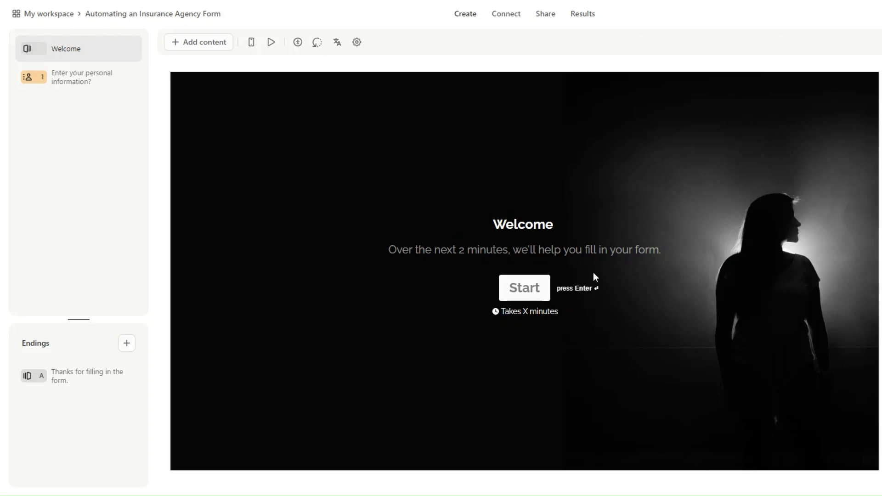
pyautogui.click(62, 75)
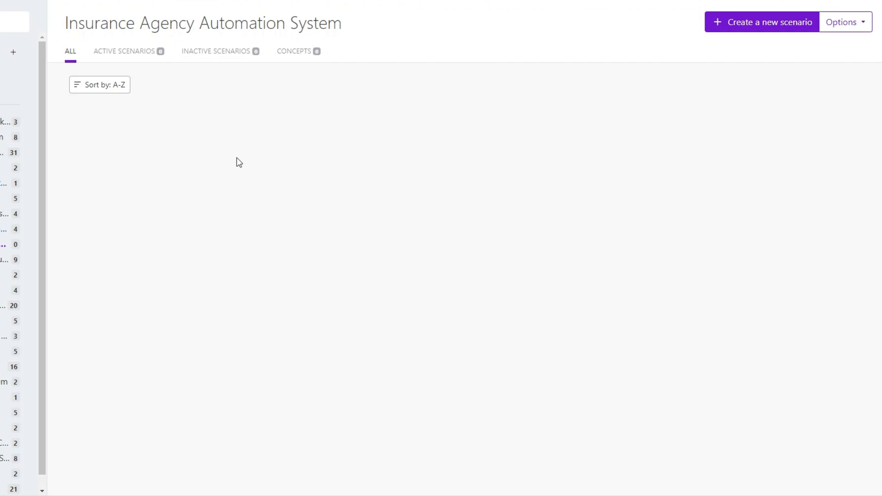
# - Create a new scenario whose first module is a Typeform Watch Responses trigger
pyautogui.click(778, 26)
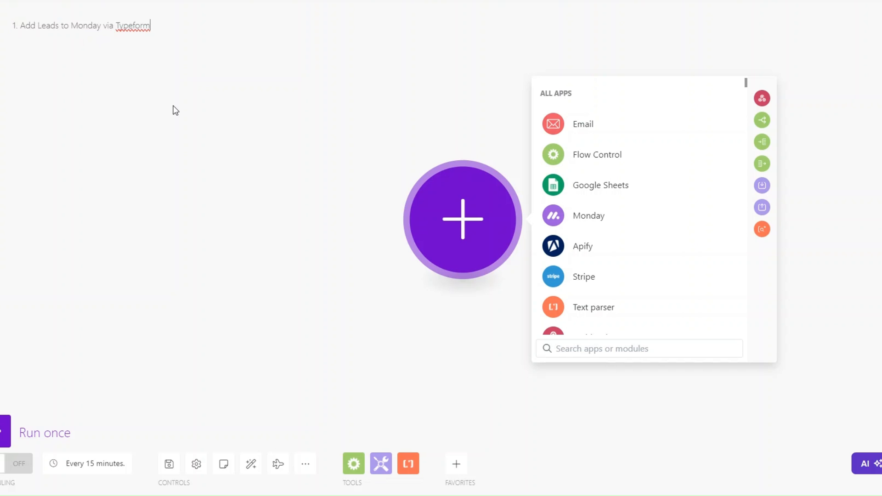
pyautogui.moveTo(453, 232)
pyautogui.mouseDown()
pyautogui.moveTo(422, 254)
pyautogui.moveTo(442, 236)
pyautogui.mouseUp()
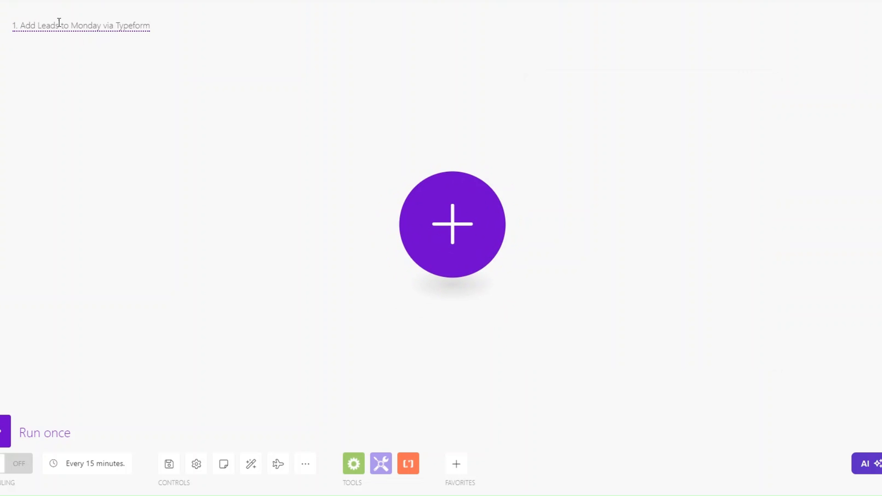
pyautogui.moveTo(435, 236); pyautogui.dragTo(419, 245)
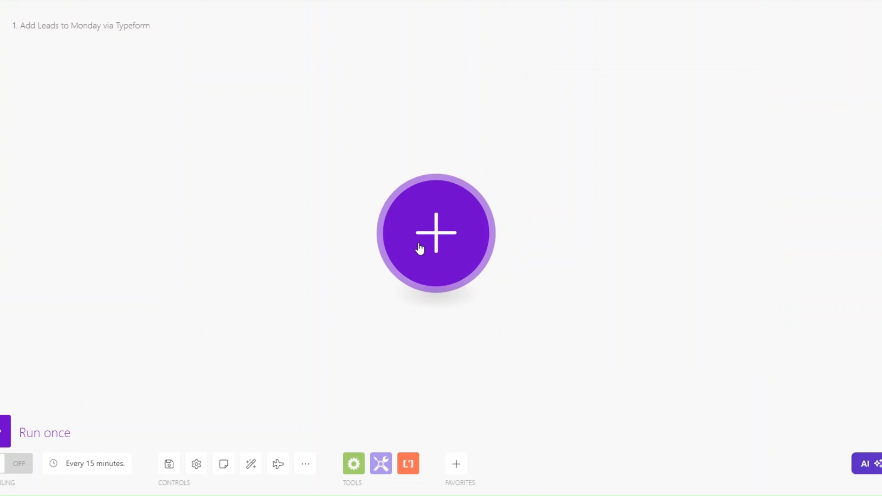
pyautogui.click(418, 263)
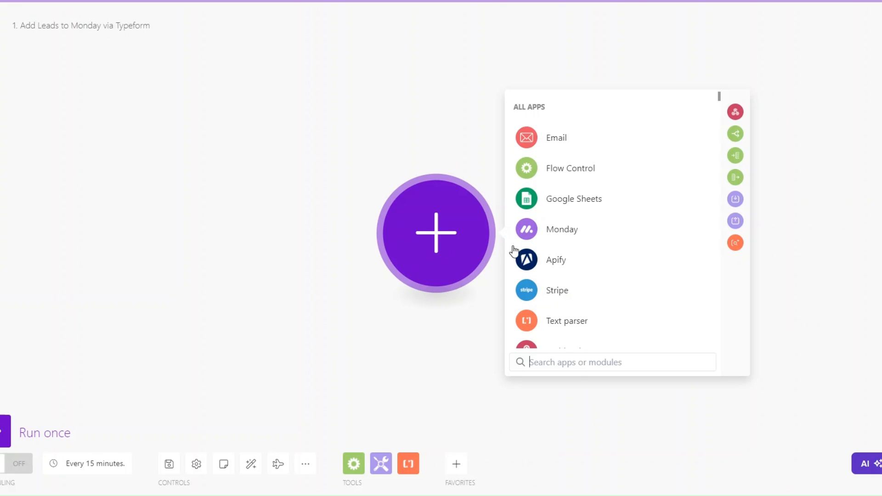
pyautogui.click(565, 364)
pyautogui.write('type')
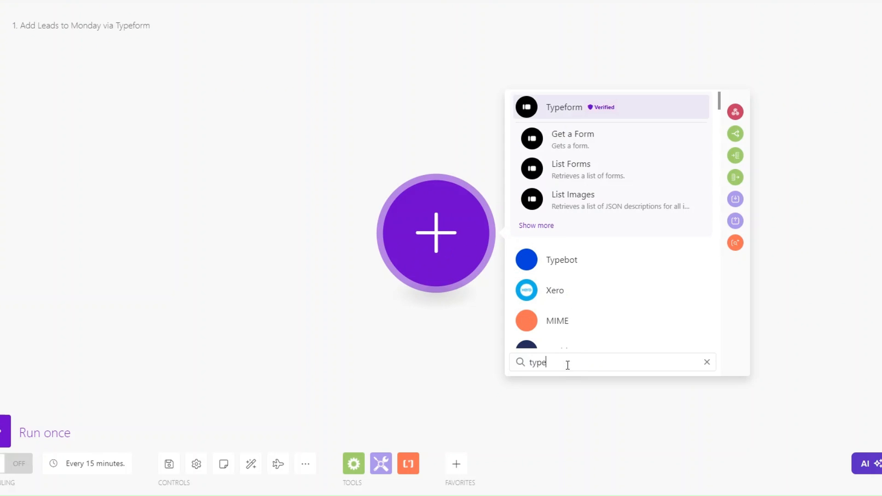
pyautogui.click(578, 112)
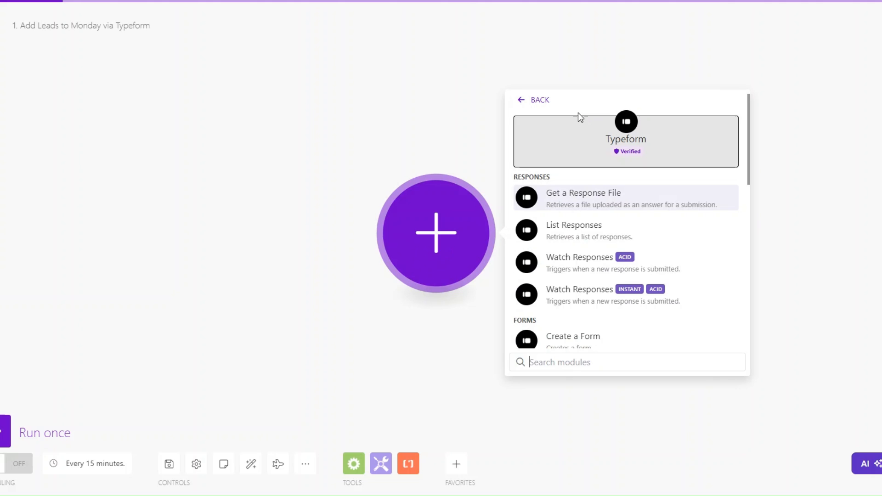
pyautogui.click(581, 268)
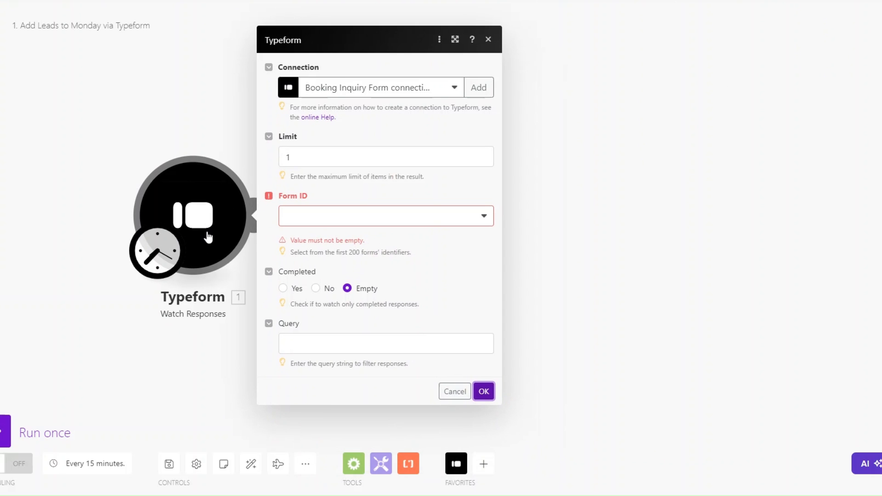
# - Use the Insurance Agency Typeform connection for the trigger
pyautogui.rightClick(206, 221)
pyautogui.click(189, 356)
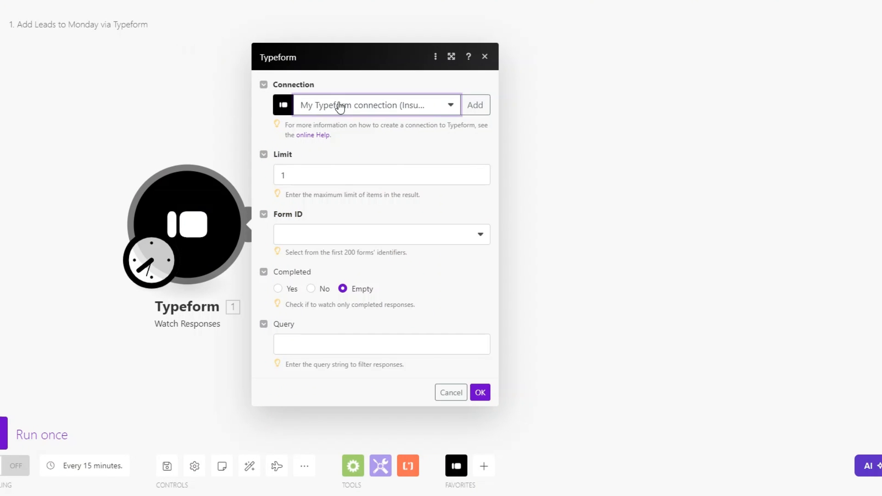
pyautogui.click(337, 106)
pyautogui.click(445, 104)
pyautogui.click(470, 106)
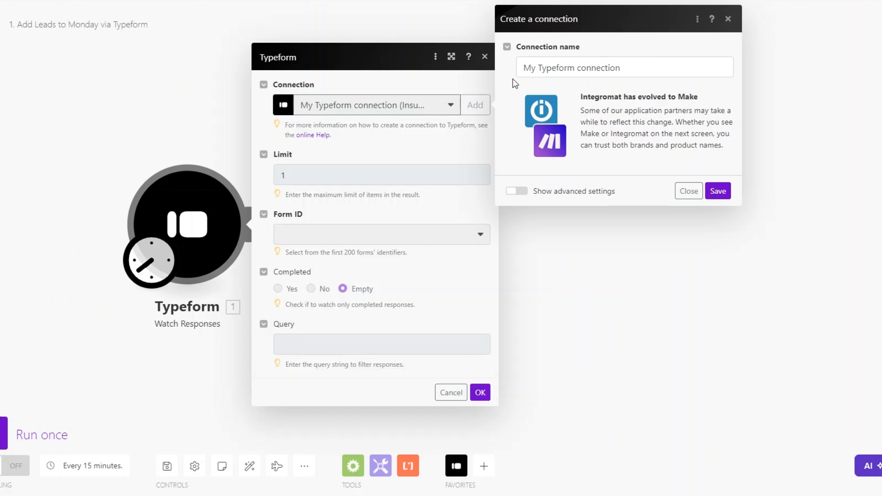
pyautogui.click(340, 108)
pyautogui.click(390, 374)
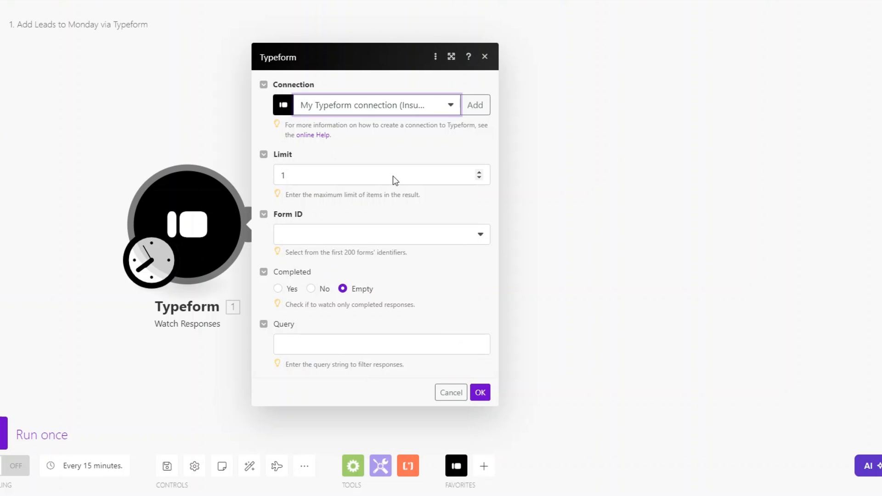
# - Watch the Automating an Insurance Agency Form, processing responses from now on
pyautogui.click(334, 238)
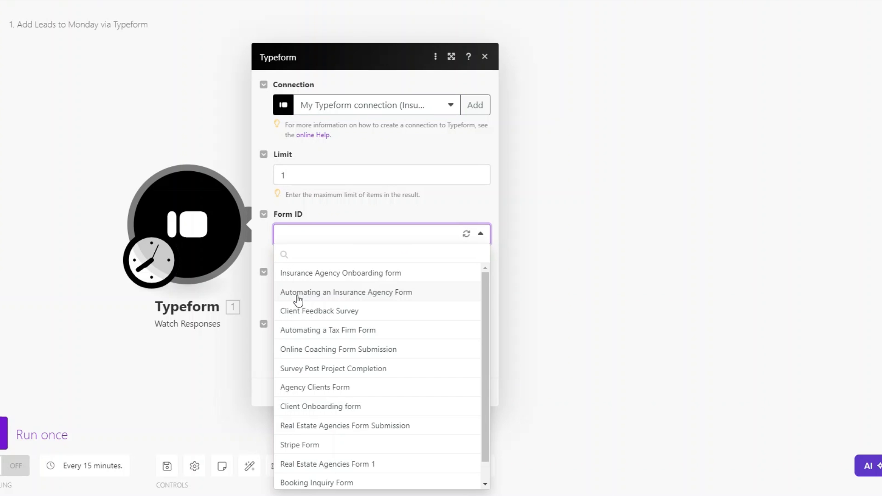
pyautogui.click(382, 294)
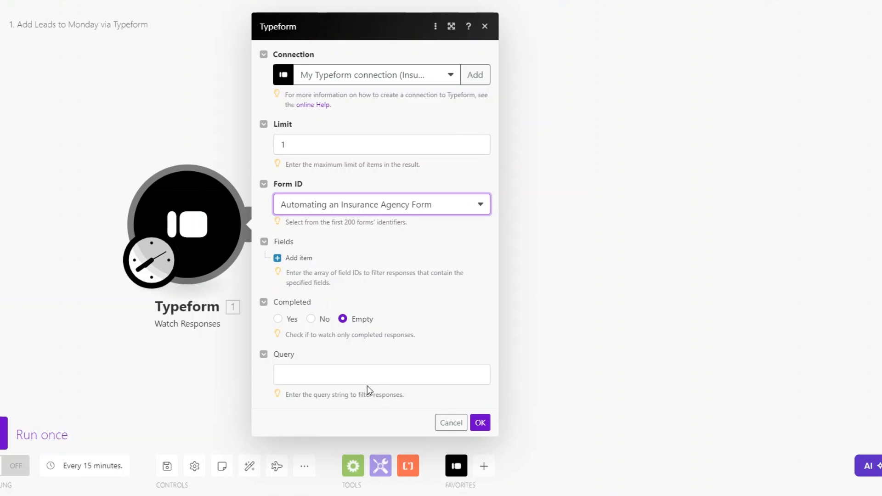
pyautogui.click(477, 422)
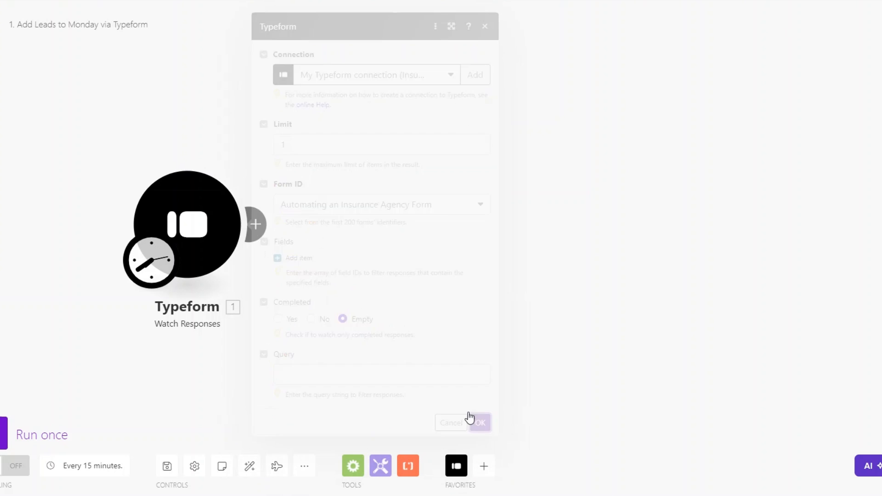
pyautogui.click(456, 466)
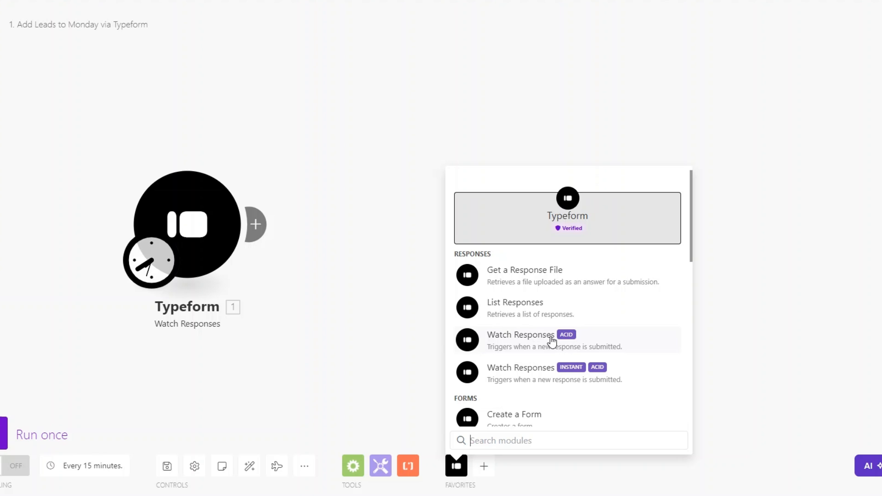
pyautogui.click(553, 377)
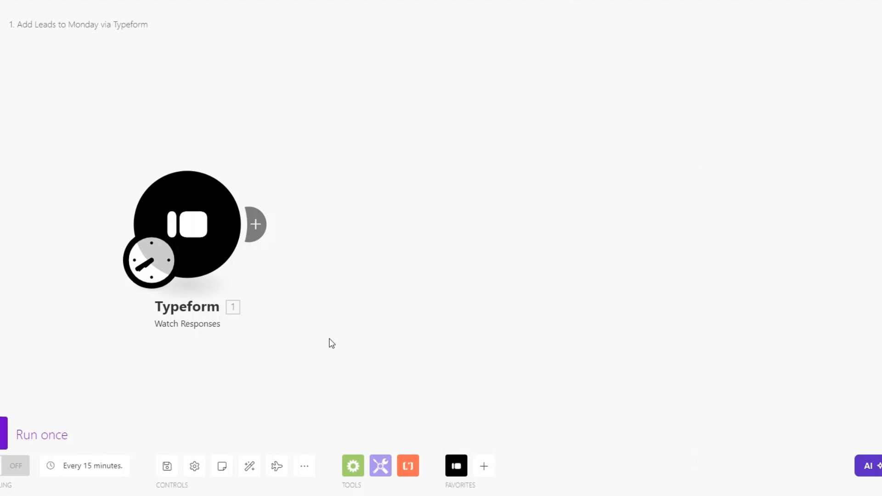
pyautogui.rightClick(218, 238)
pyautogui.click(282, 281)
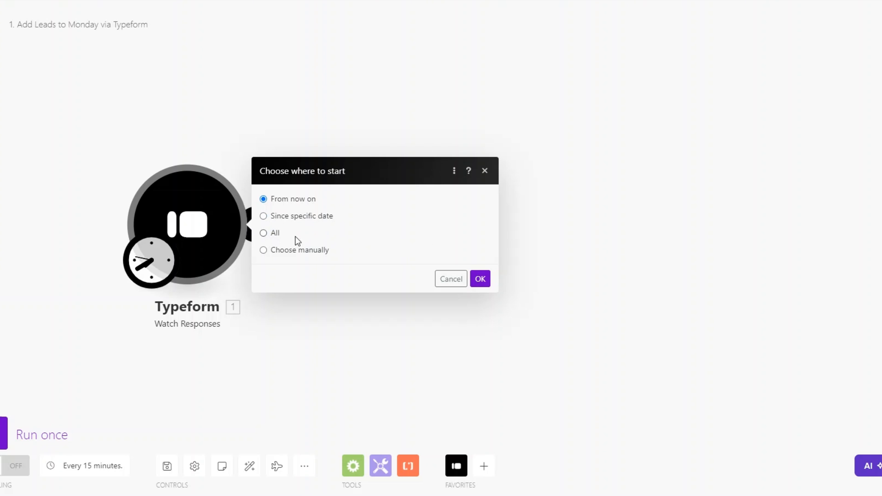
# - Add a Tools Sleep module with a 3-second delay after the trigger
pyautogui.click(479, 281)
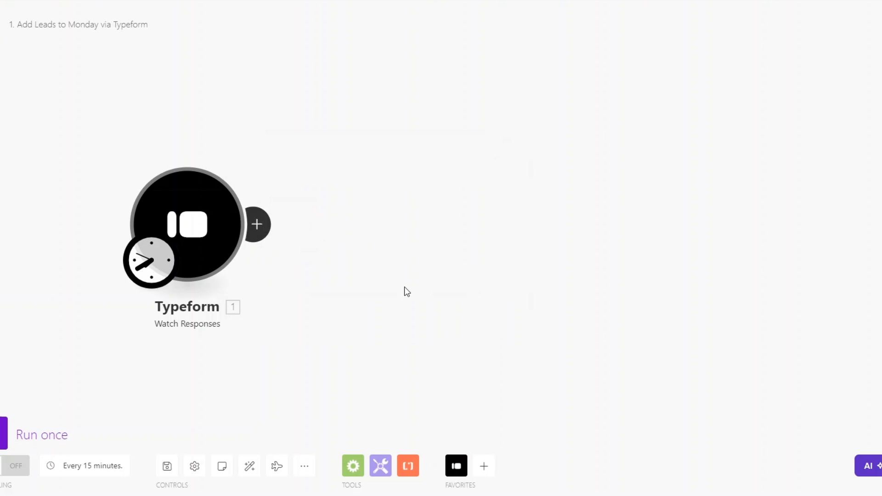
pyautogui.click(202, 204)
pyautogui.click(301, 212)
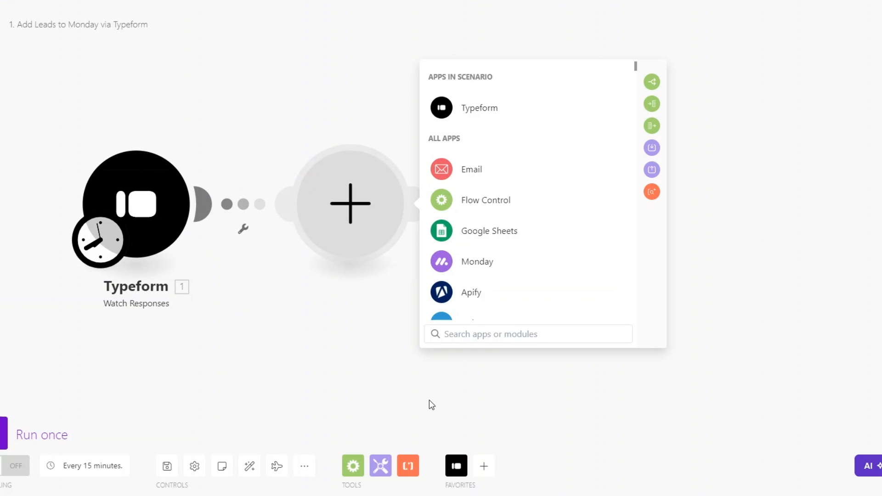
pyautogui.scroll(-6, 478, 271)
pyautogui.click(463, 211)
pyautogui.scroll(-5, 467, 254)
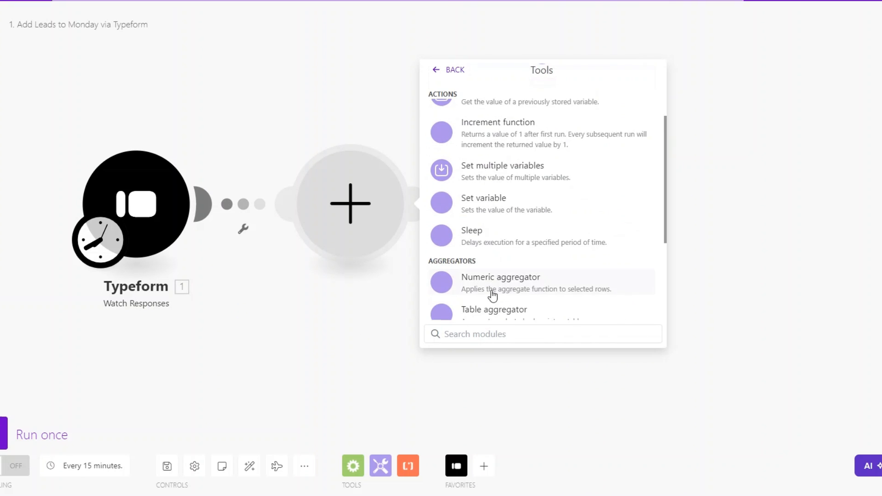
pyautogui.click(484, 188)
pyautogui.moveTo(456, 192); pyautogui.dragTo(426, 194)
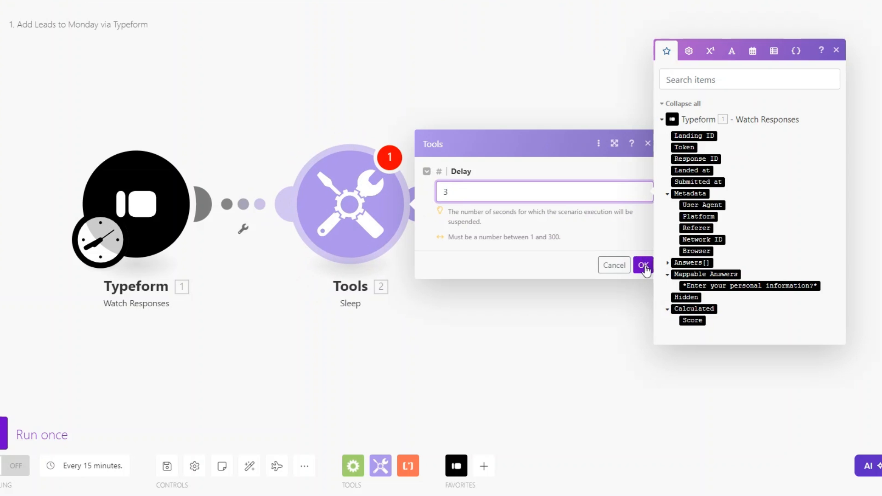
pyautogui.click(643, 265)
# - Add a Typeform List Responses module for the insurance agency form with a response limit
pyautogui.click(444, 202)
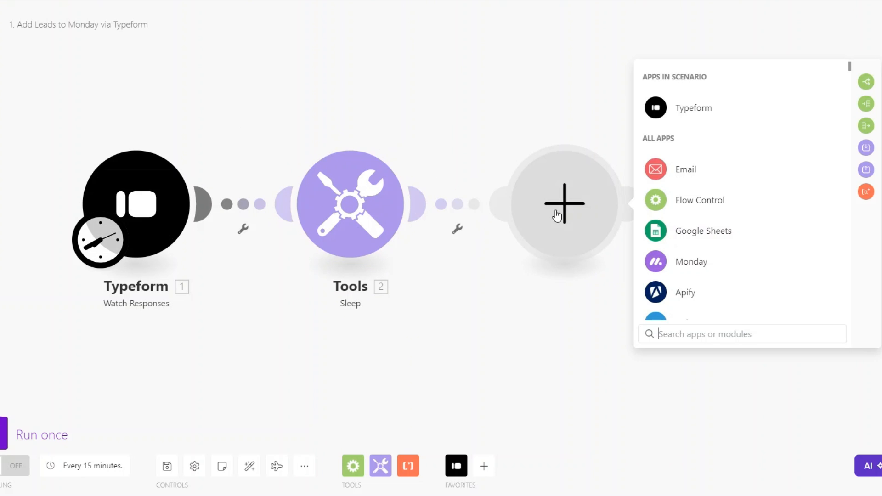
pyautogui.click(681, 106)
pyautogui.click(728, 205)
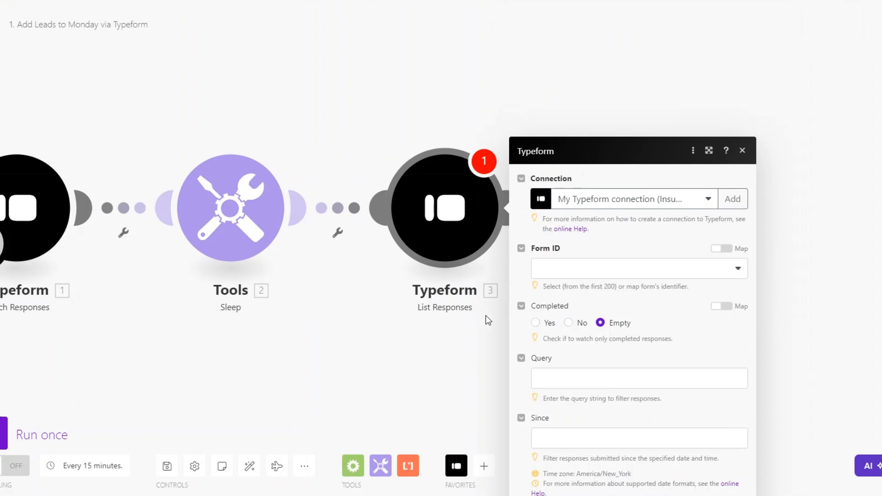
pyautogui.click(589, 128)
pyautogui.click(608, 197)
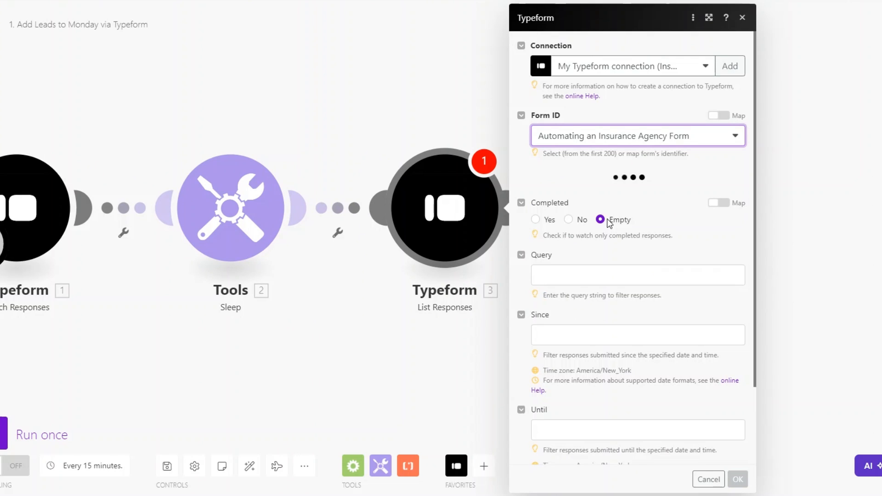
pyautogui.scroll(-2, 608, 225)
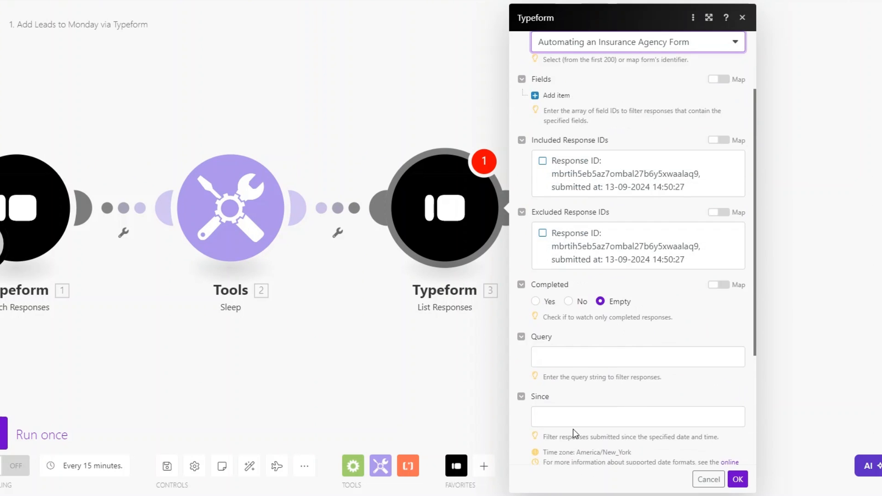
pyautogui.scroll(-4, 602, 315)
pyautogui.click(587, 437)
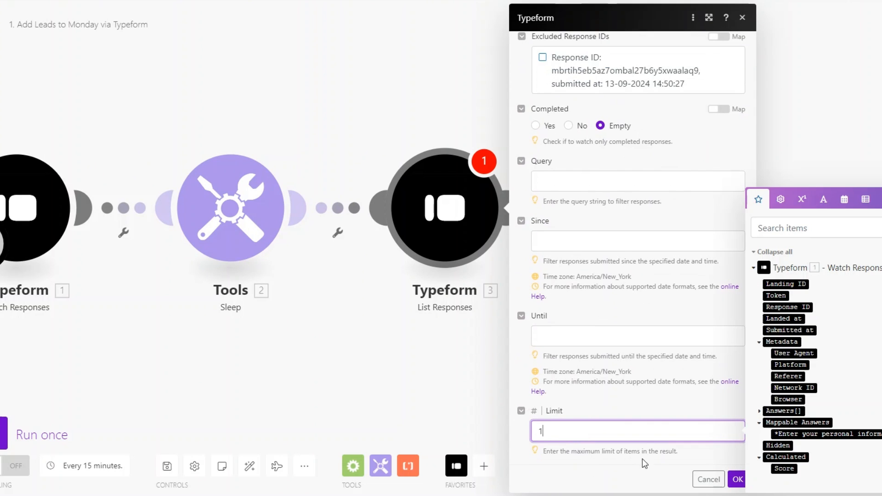
pyautogui.click(737, 479)
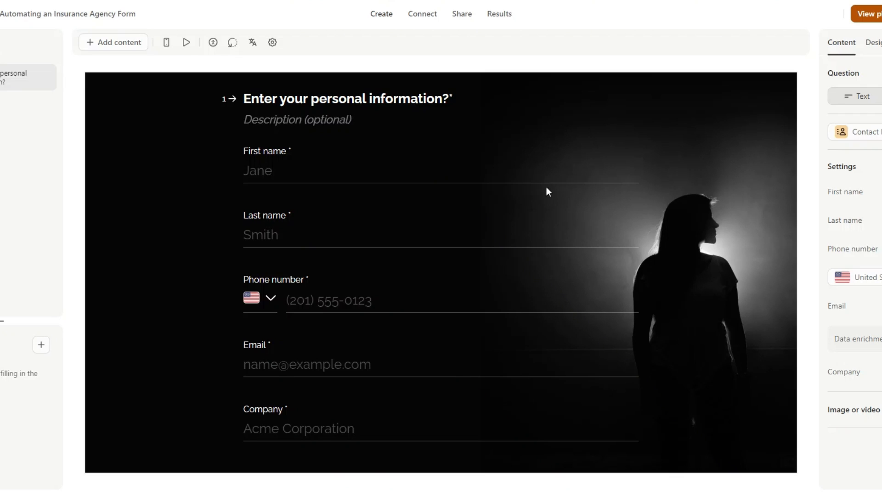
# - Copy the form's public link, open it and enter the test client's first and last name
pyautogui.click(470, 21)
pyautogui.click(114, 45)
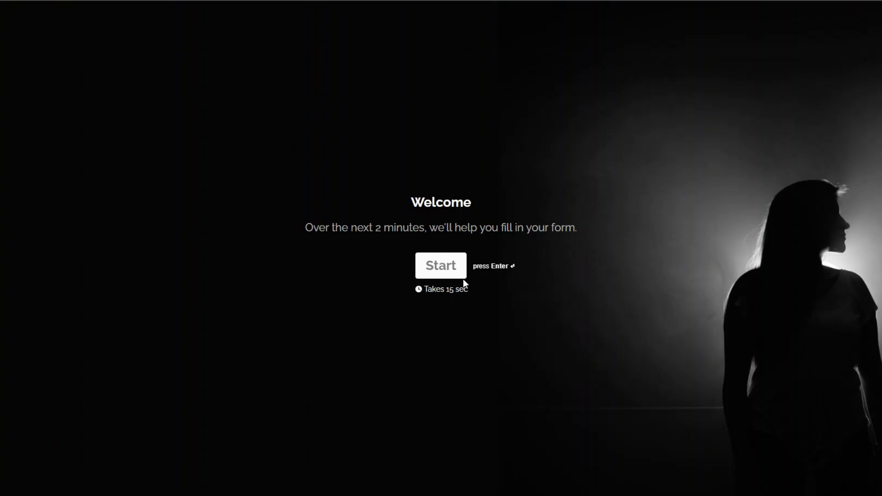
pyautogui.click(461, 275)
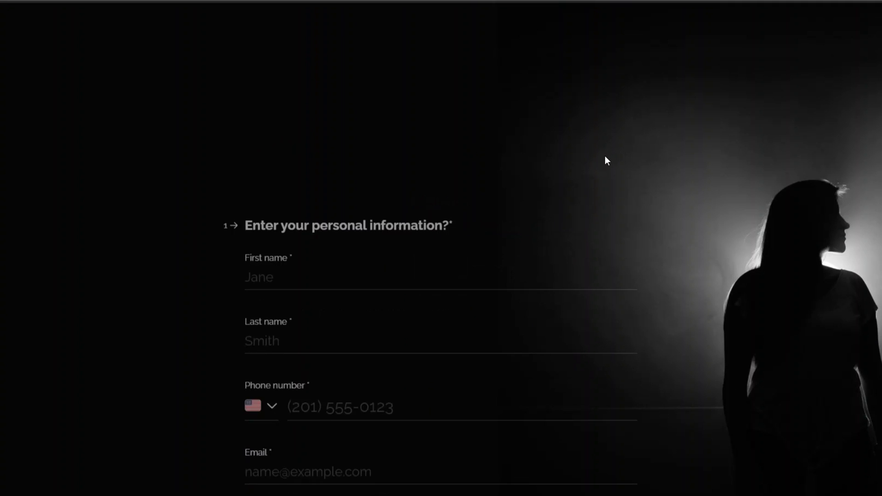
pyautogui.click(297, 158)
# - Paste the phone number, enter the contact's email and company, and submit the response
pyautogui.click(327, 214)
pyautogui.hotkey('ctrl', 'v')
pyautogui.click(291, 283)
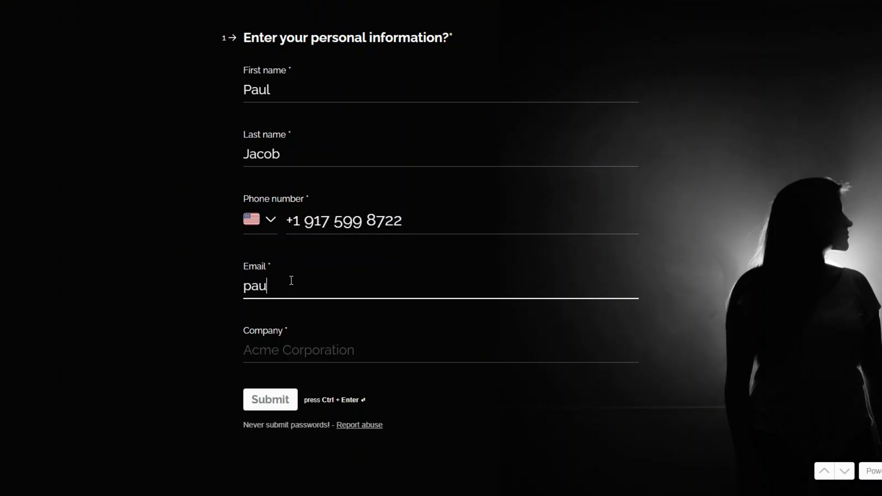
pyautogui.click(270, 350)
pyautogui.write('A')
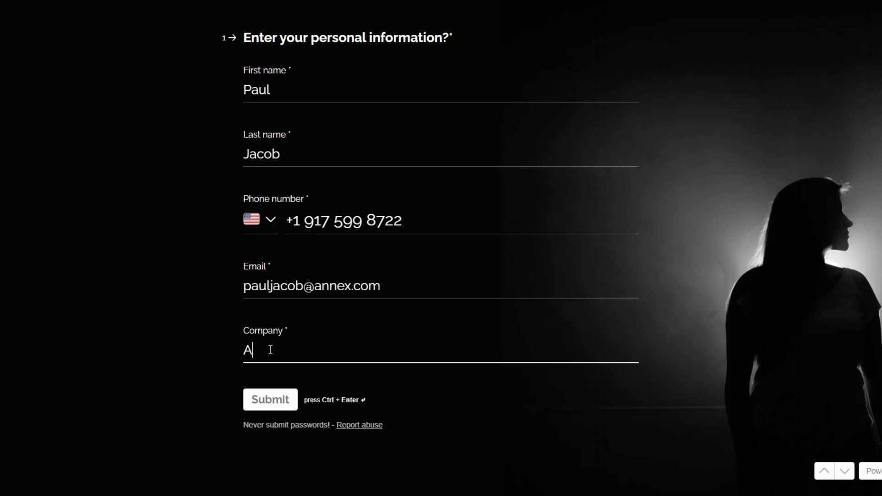
pyautogui.write('nnex')
pyautogui.click(282, 400)
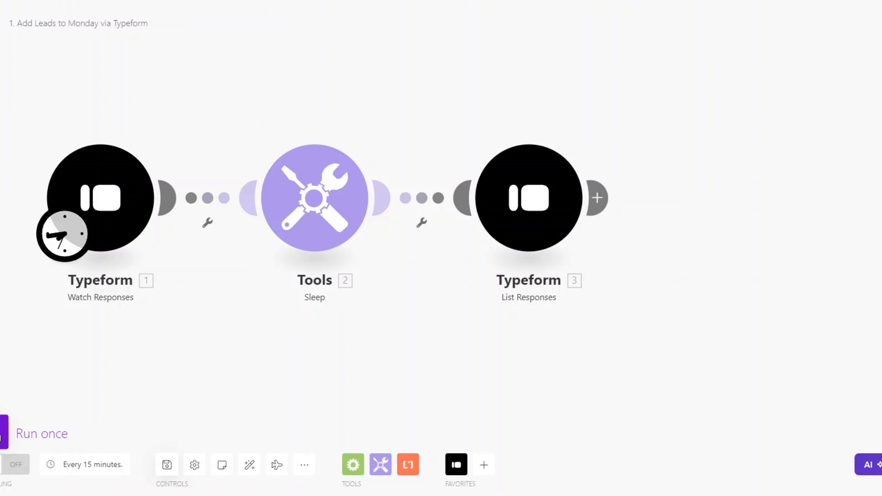
# - Run the scenario once and verify the trigger's last name, phone and company answers
pyautogui.click(153, 431)
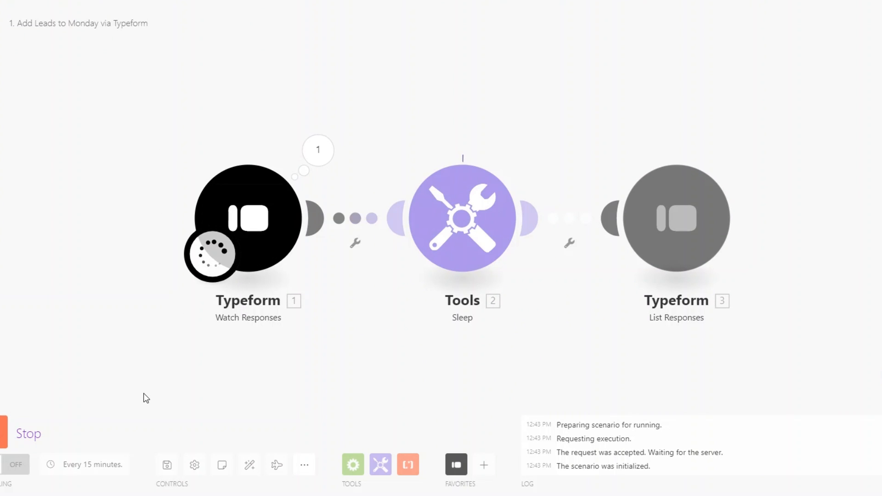
pyautogui.click(308, 148)
pyautogui.click(378, 234)
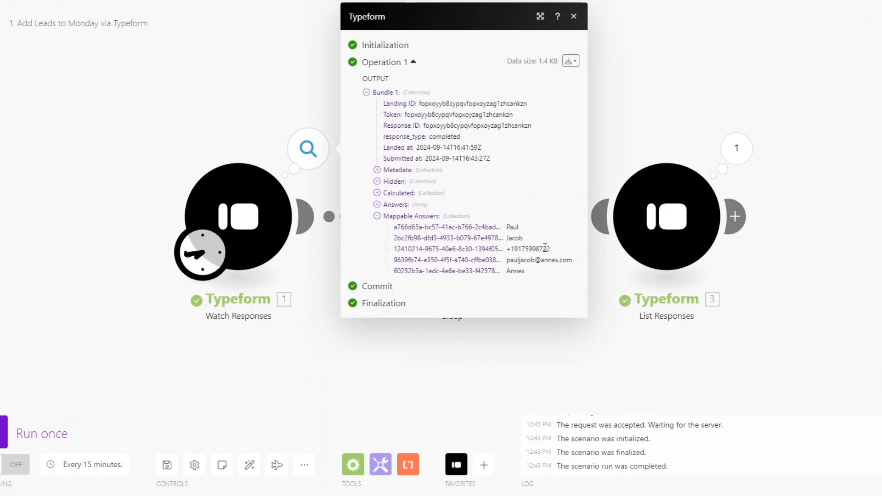
pyautogui.doubleClick(514, 238)
pyautogui.doubleClick(512, 250)
pyautogui.doubleClick(523, 271)
pyautogui.click(341, 328)
pyautogui.moveTo(331, 319); pyautogui.dragTo(180, 311)
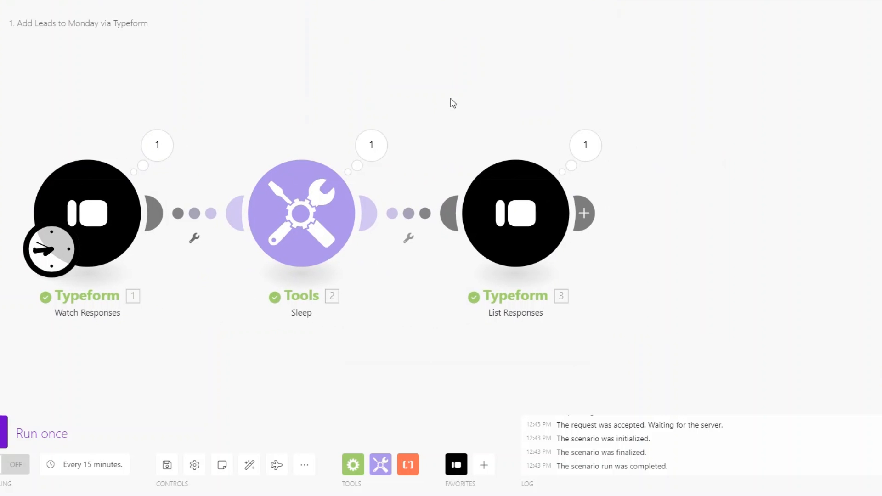
pyautogui.moveTo(400, 362); pyautogui.dragTo(386, 354)
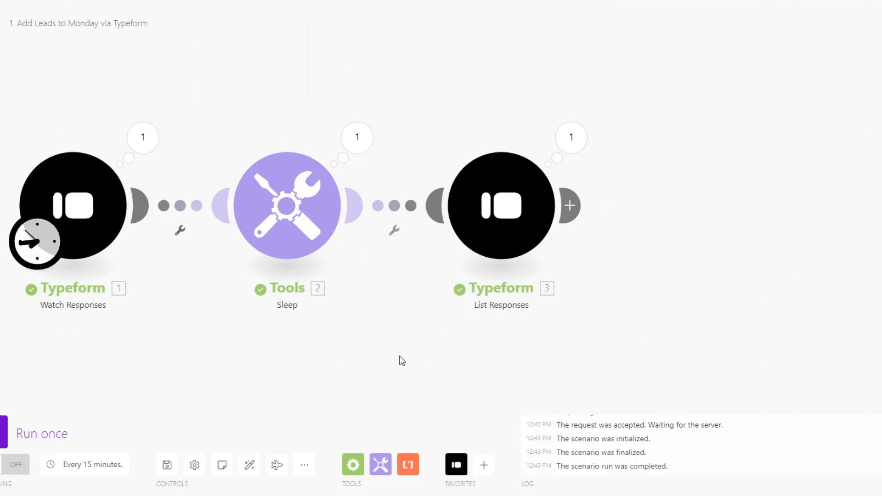
# - Add a monday.com Create an Item module after List Responses, searching 'crea'
pyautogui.click(564, 209)
pyautogui.click(764, 266)
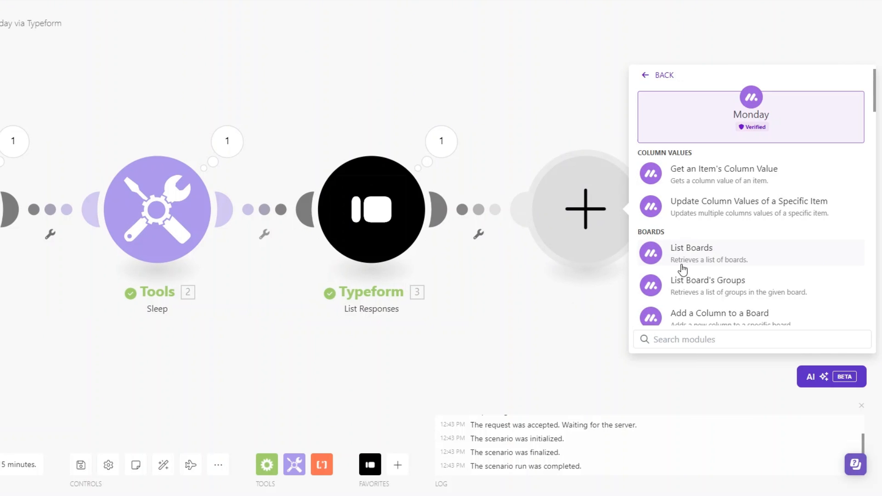
pyautogui.write('create')
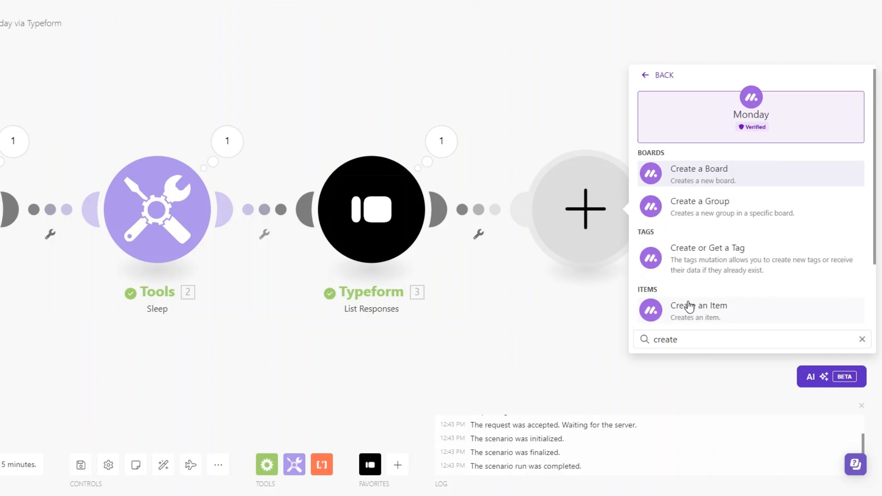
pyautogui.click(689, 306)
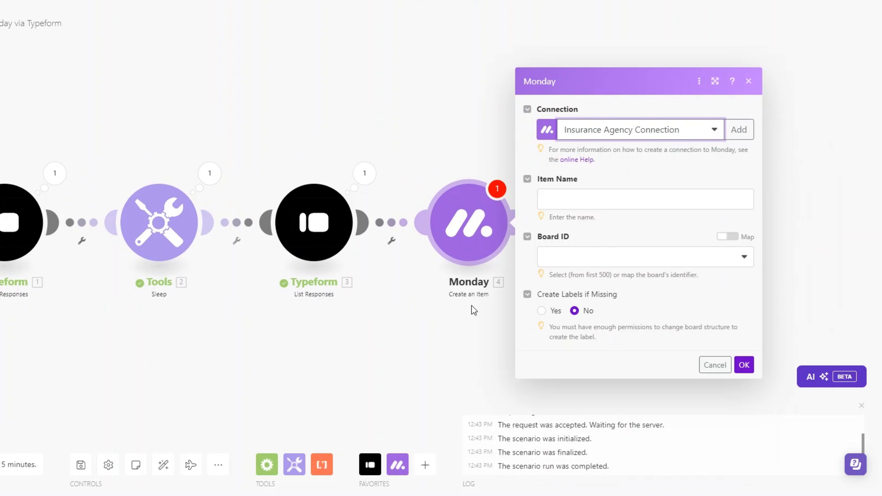
pyautogui.click(663, 133)
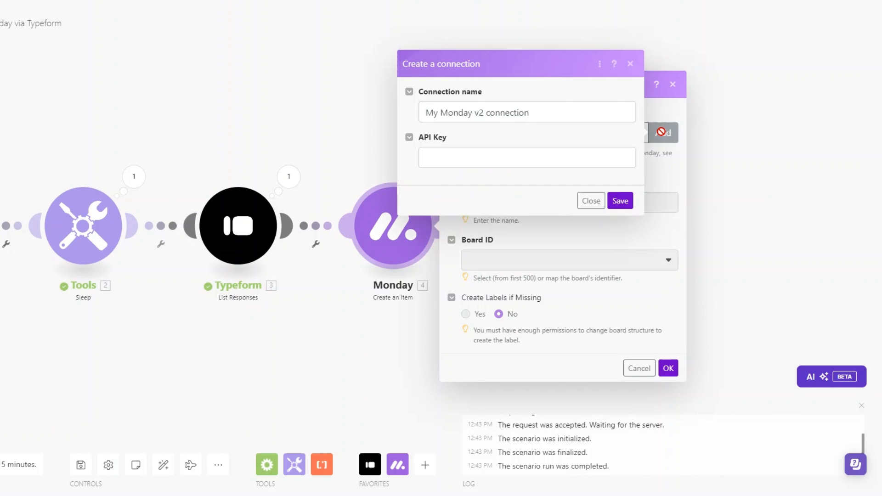
pyautogui.click(269, 292)
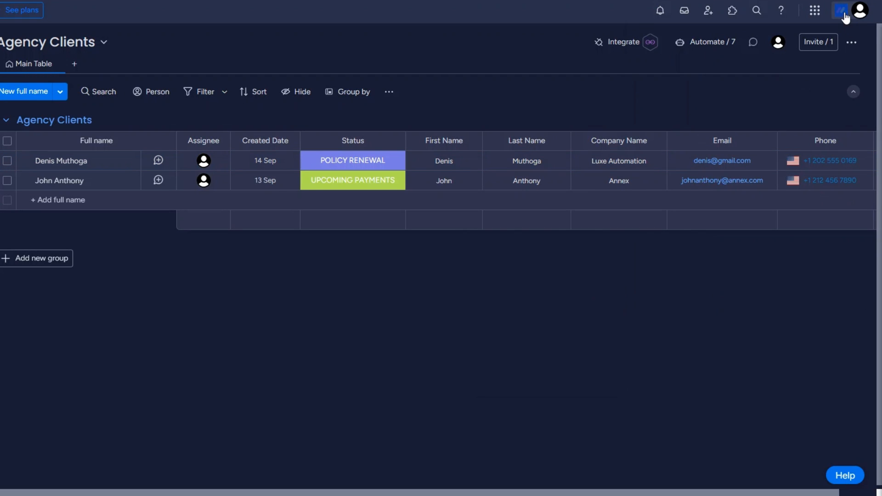
# - Copy the Personal API Token from monday.com Administration > Connections > API
pyautogui.click(857, 11)
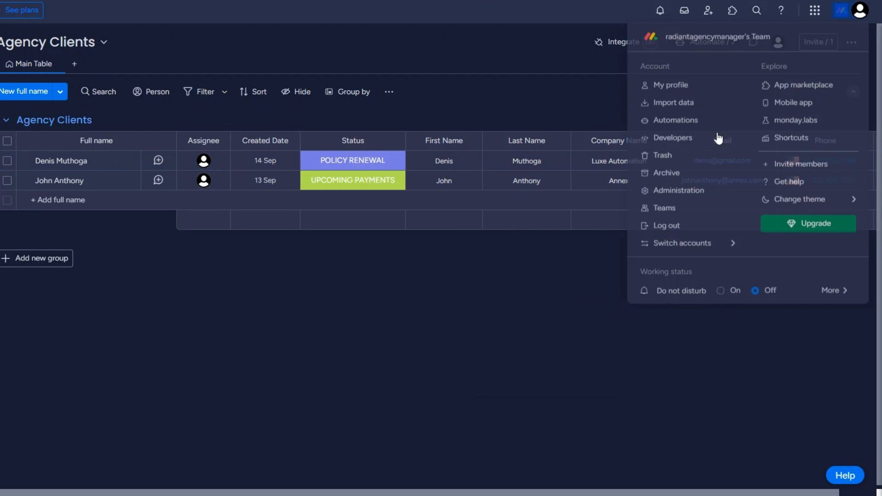
pyautogui.click(669, 194)
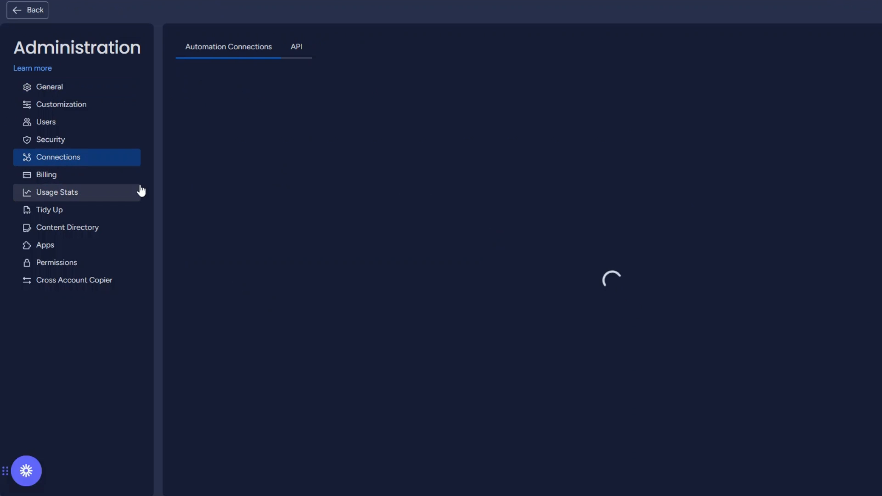
pyautogui.click(298, 49)
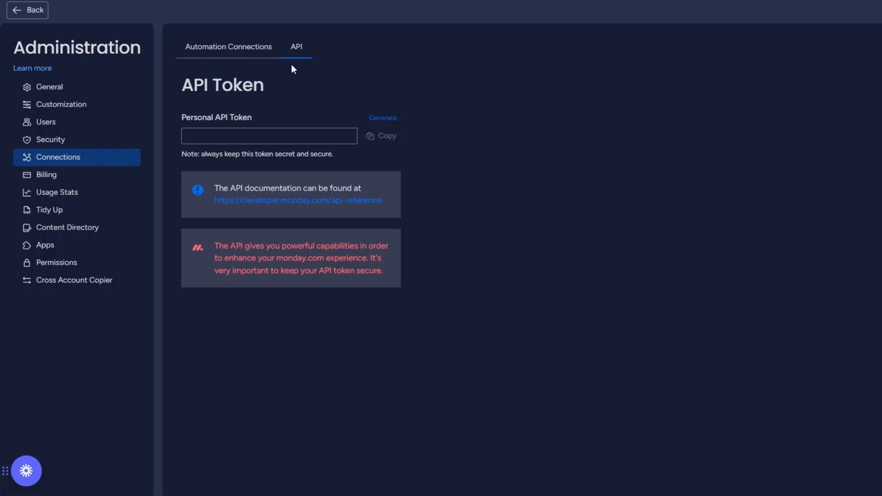
pyautogui.moveTo(274, 87); pyautogui.dragTo(182, 86)
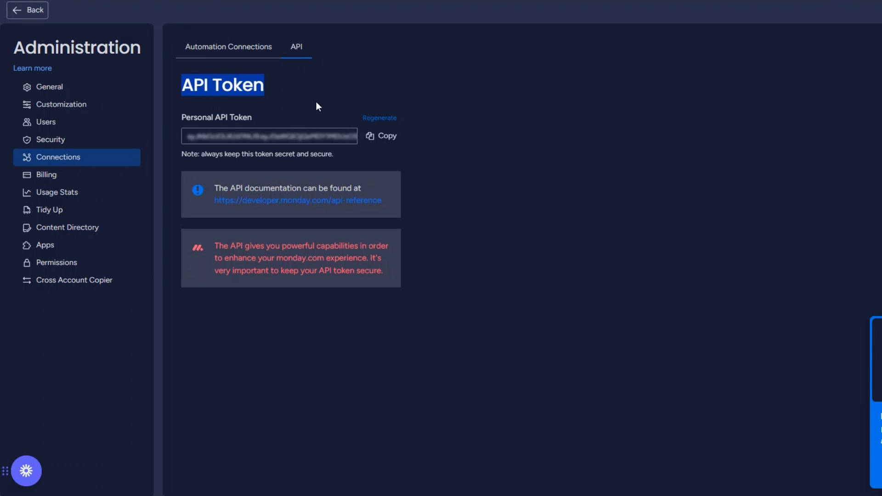
pyautogui.click(389, 137)
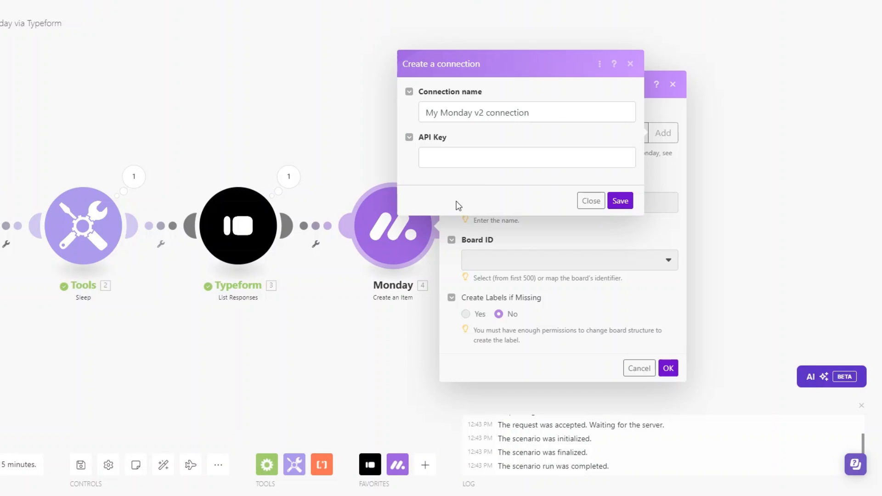
# - Dismiss the new connection form and begin filling the Item Name field
pyautogui.click(671, 158)
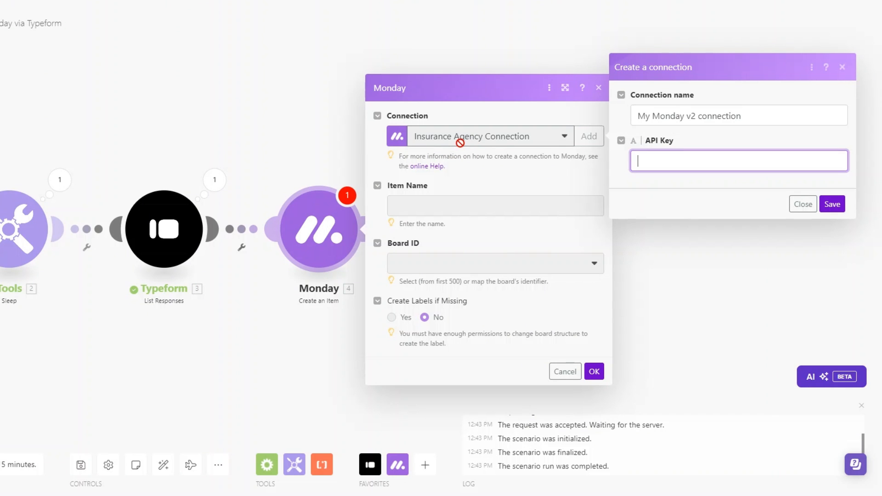
pyautogui.click(671, 199)
pyautogui.click(804, 213)
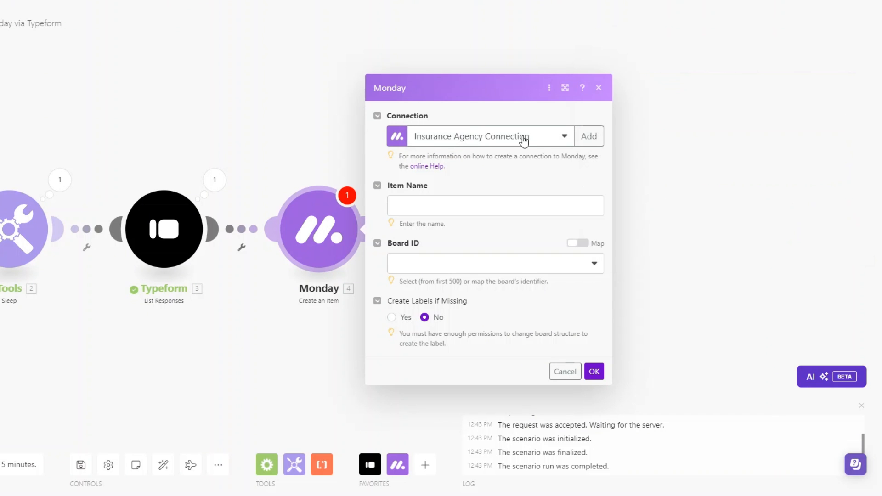
pyautogui.moveTo(263, 376); pyautogui.dragTo(374, 341)
pyautogui.click(568, 168)
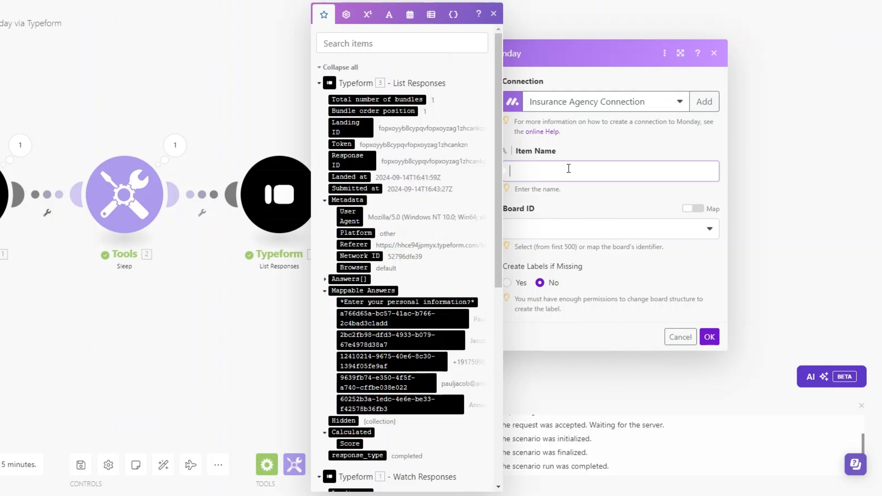
pyautogui.moveTo(170, 311); pyautogui.dragTo(84, 312)
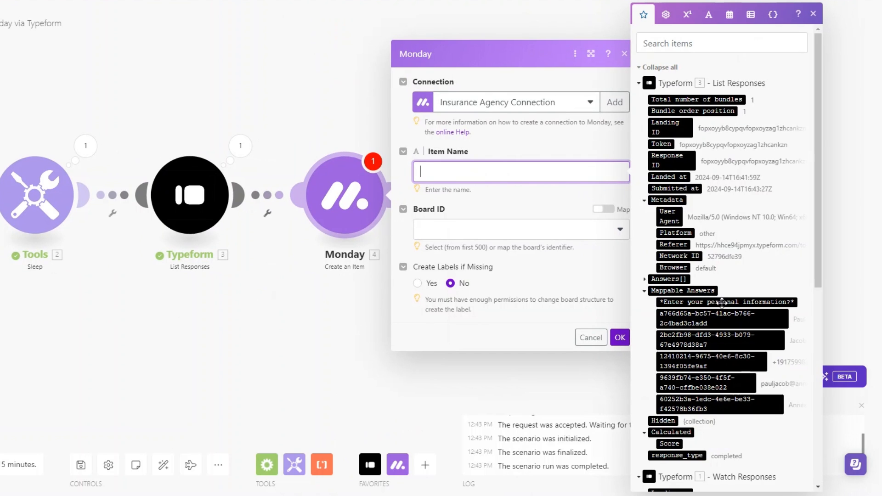
# - Map first and last name answers into Item Name, choose Agency Clients board and group, add a column value
pyautogui.click(717, 317)
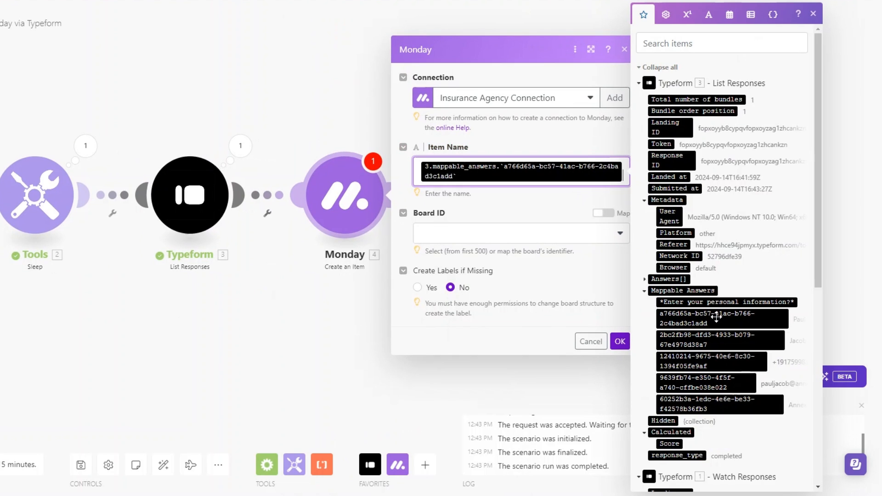
pyautogui.click(713, 342)
pyautogui.click(490, 255)
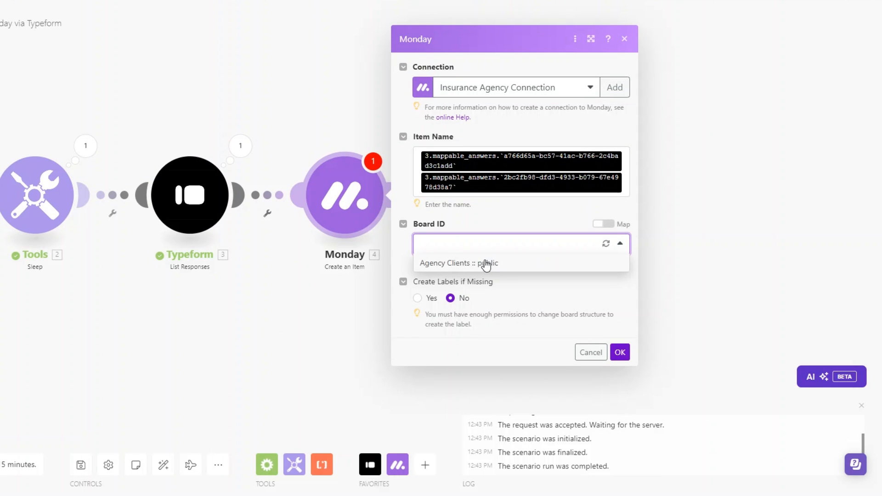
pyautogui.click(487, 261)
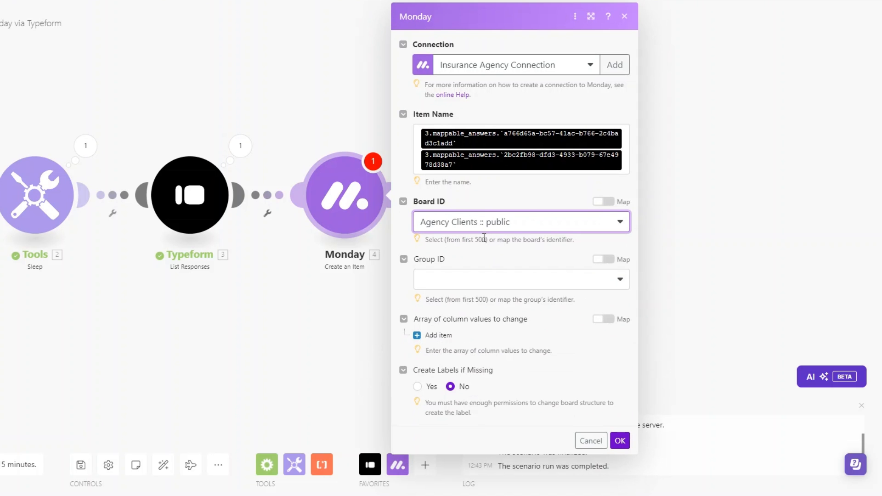
pyautogui.click(477, 282)
pyautogui.click(473, 316)
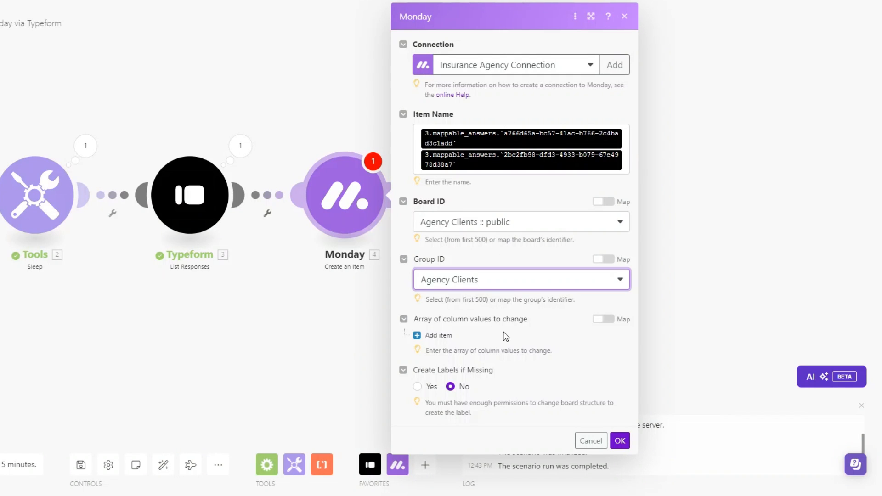
pyautogui.click(443, 336)
# - Set the first column value to Assignee, assigning the item to the chosen team member
pyautogui.scroll(-1, 510, 320)
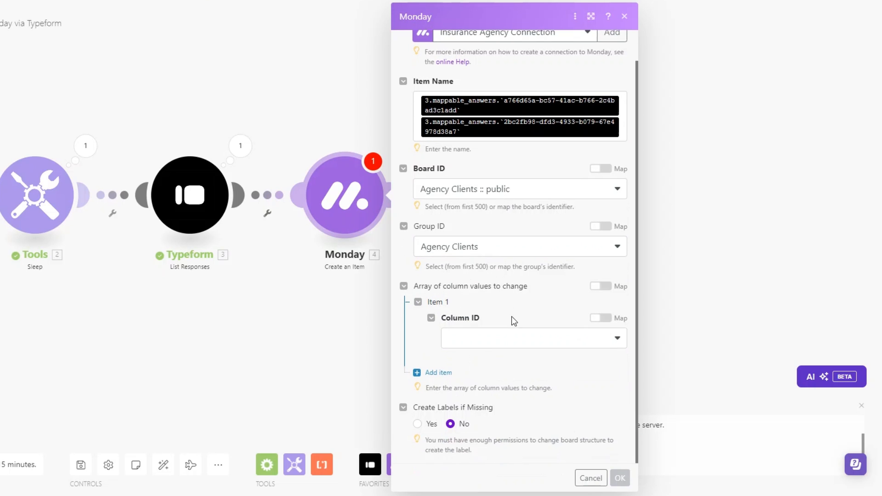
pyautogui.click(498, 344)
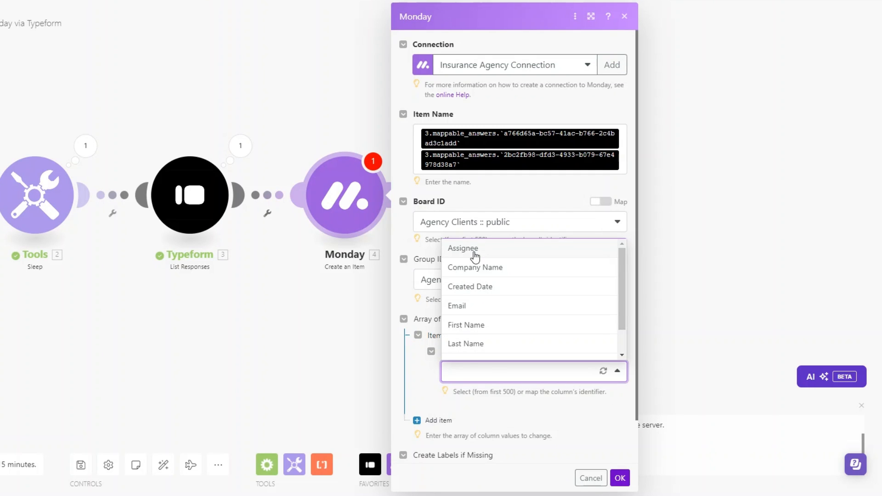
pyautogui.click(474, 256)
pyautogui.scroll(-2, 496, 314)
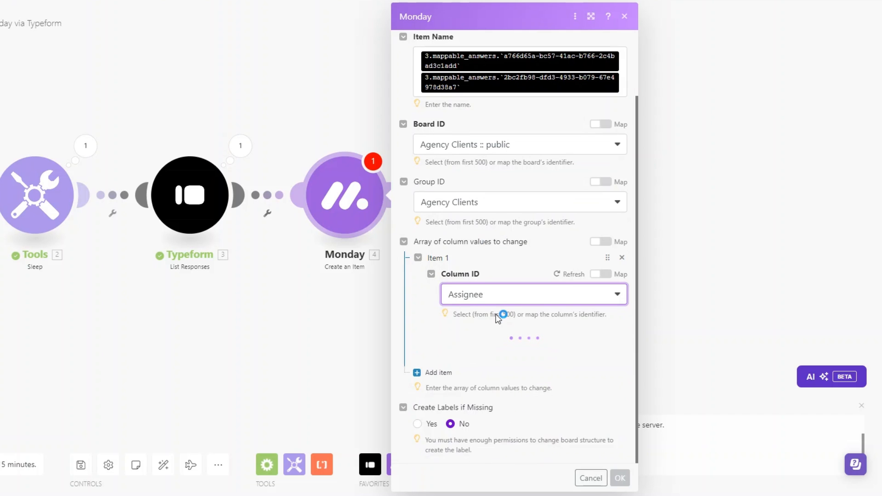
pyautogui.scroll(-1, 495, 319)
pyautogui.click(480, 344)
pyautogui.click(514, 378)
pyautogui.click(514, 376)
pyautogui.scroll(-2, 513, 326)
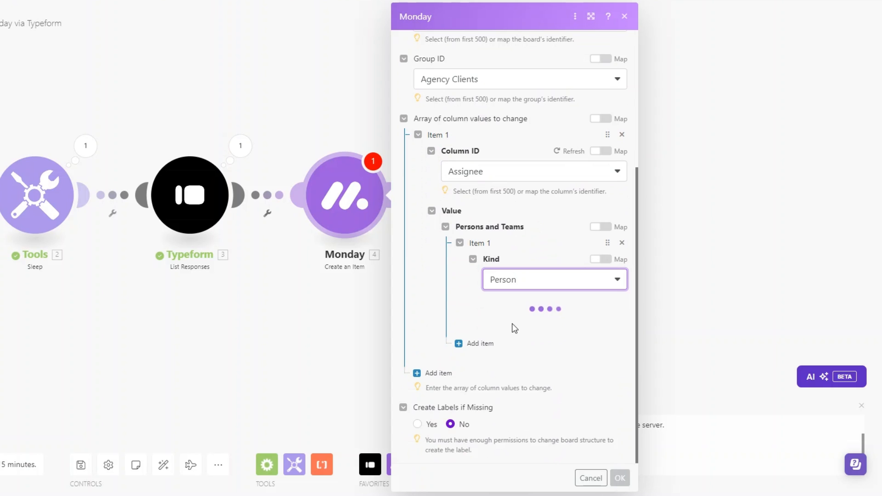
pyautogui.click(504, 324)
pyautogui.click(506, 344)
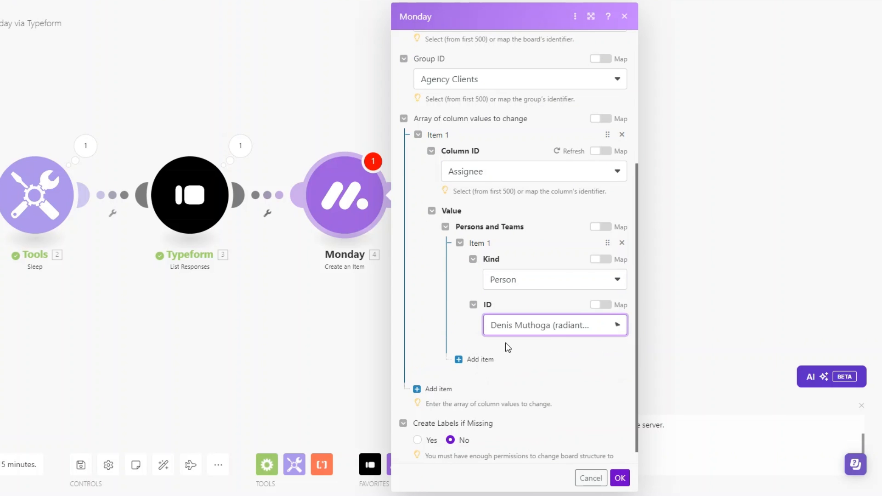
# - Add a Company Name column value mapped from the form's company answer
pyautogui.scroll(-1, 551, 336)
pyautogui.click(427, 371)
pyautogui.scroll(-2, 470, 329)
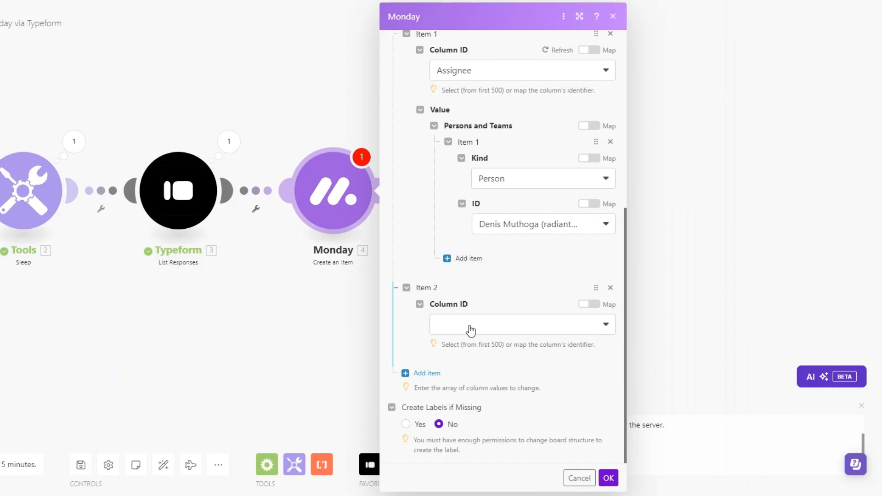
pyautogui.click(470, 329)
pyautogui.click(466, 353)
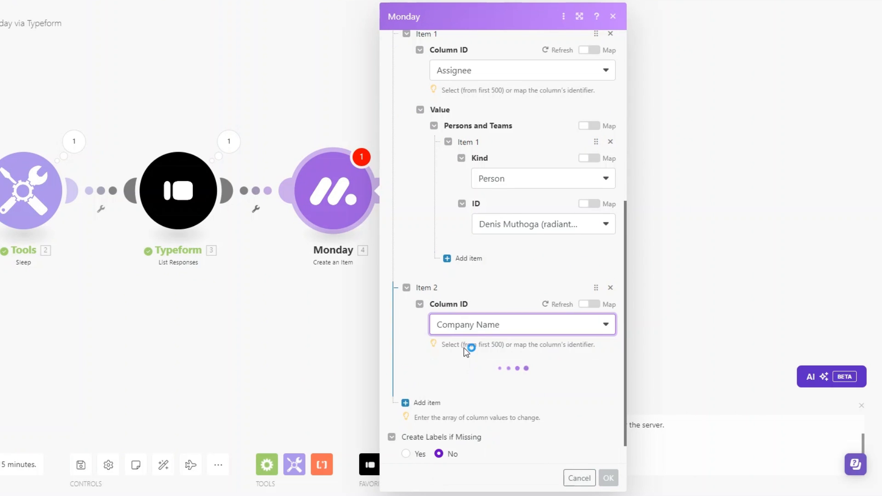
pyautogui.click(477, 385)
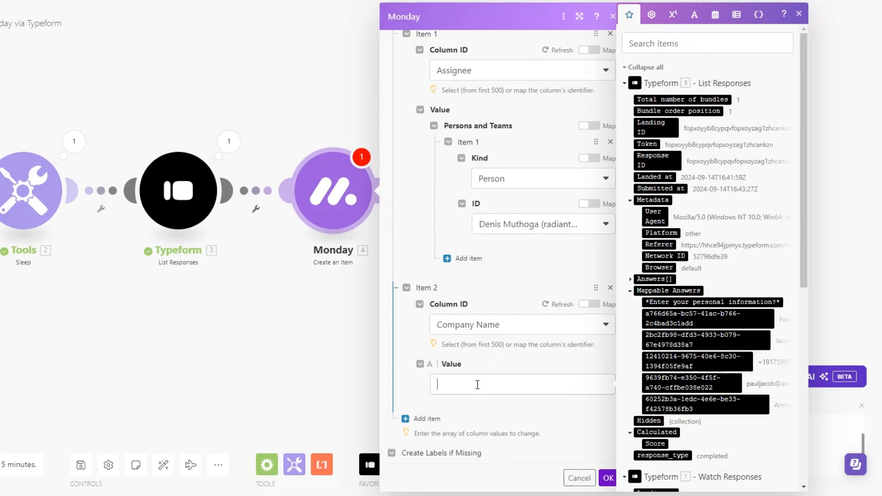
pyautogui.scroll(-5, 718, 350)
pyautogui.click(710, 296)
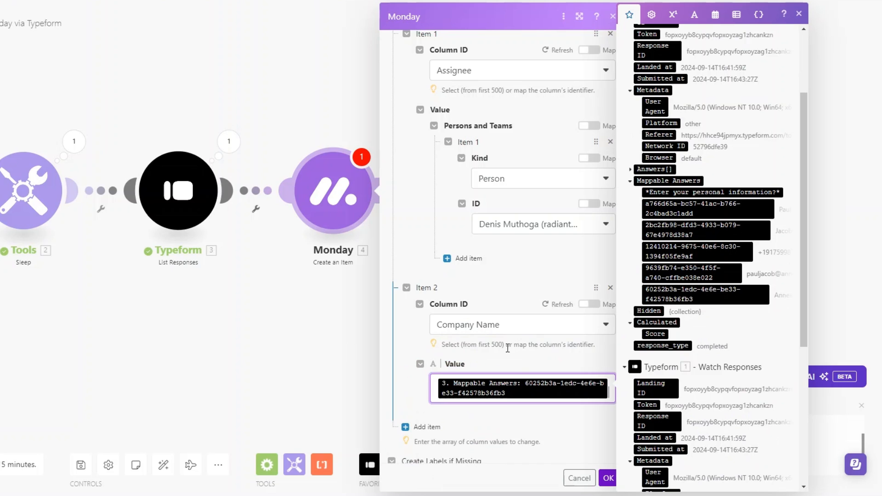
pyautogui.scroll(-2, 495, 343)
# - Add a Created Date column value using the form submission time
pyautogui.click(427, 373)
pyautogui.click(483, 329)
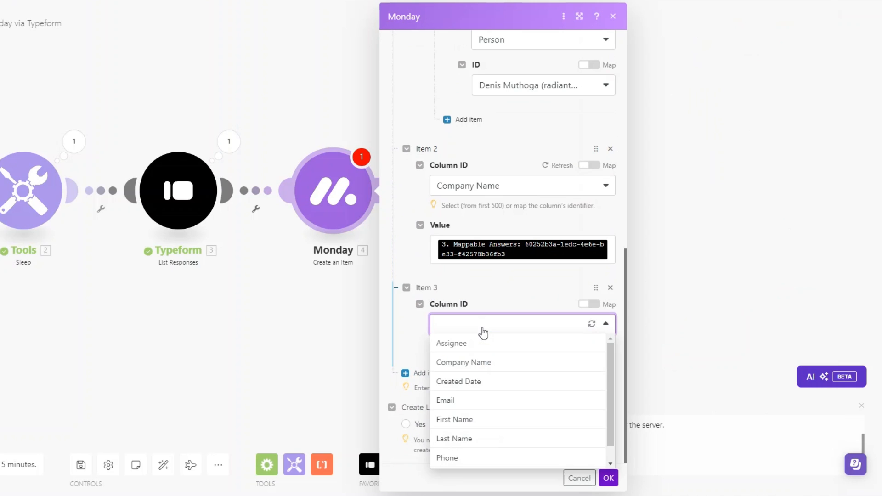
pyautogui.click(477, 383)
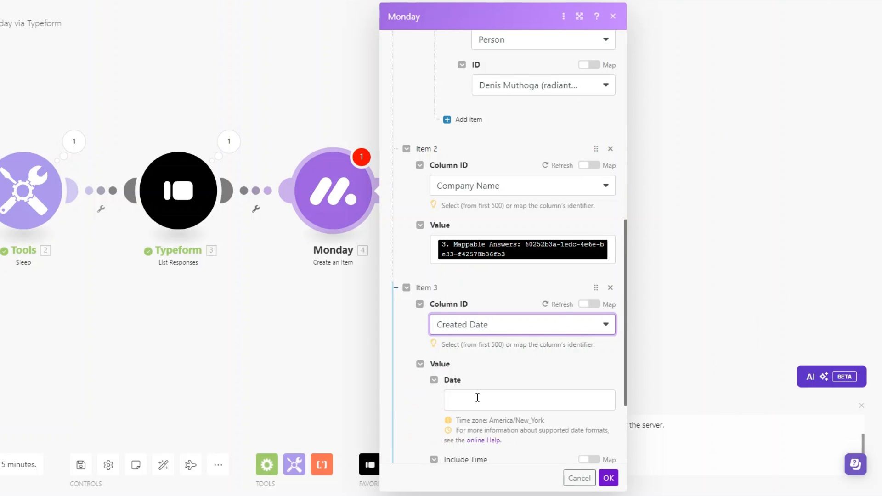
pyautogui.click(476, 398)
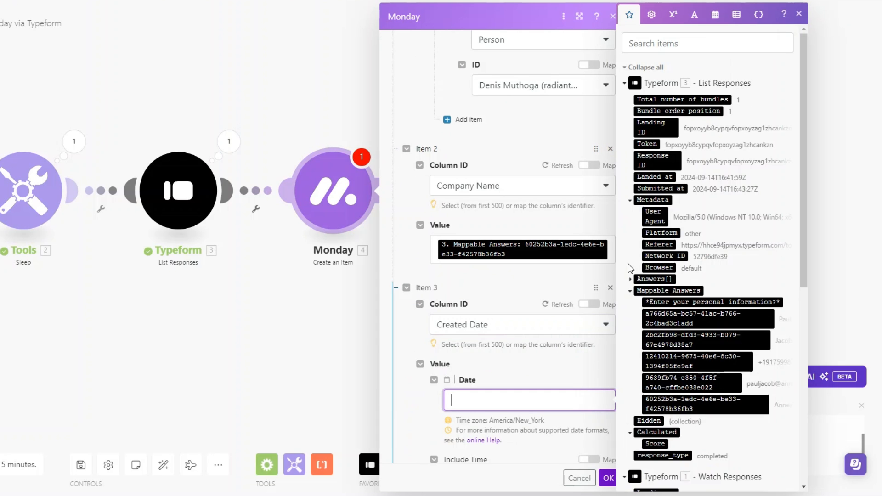
pyautogui.click(661, 188)
pyautogui.scroll(-1, 505, 391)
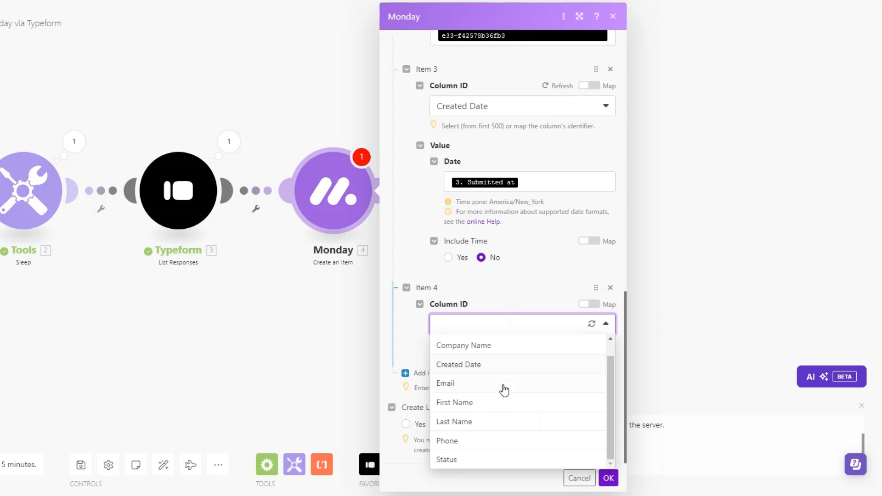
# - Add an Email column value, mapping the email answer into both email and display text
pyautogui.click(504, 390)
pyautogui.scroll(-3, 471, 369)
pyautogui.click(463, 287)
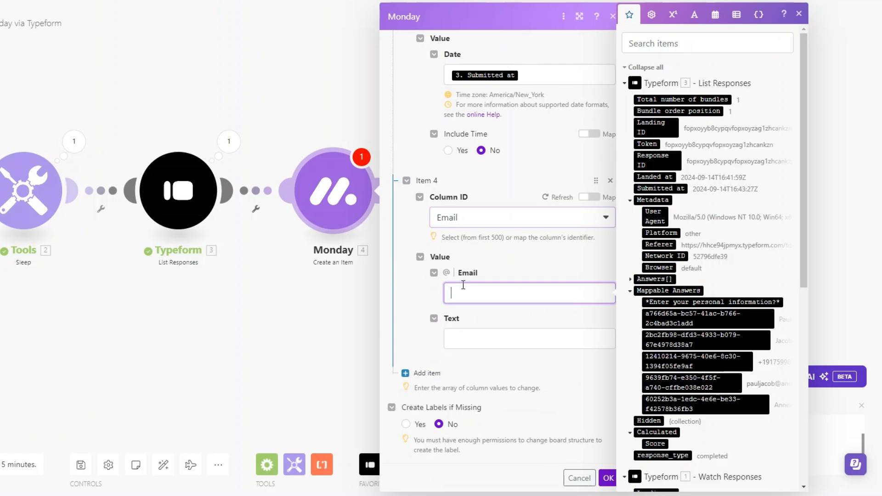
pyautogui.scroll(-5, 734, 311)
pyautogui.click(708, 268)
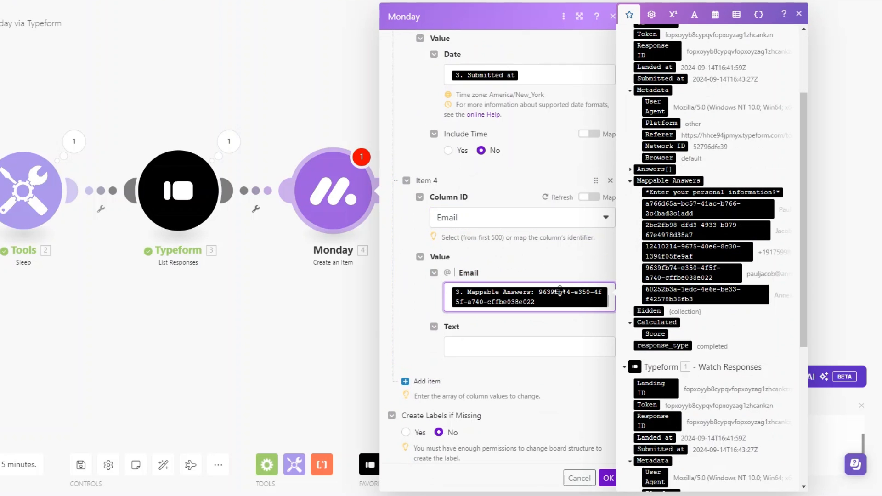
pyautogui.click(535, 345)
pyautogui.click(726, 278)
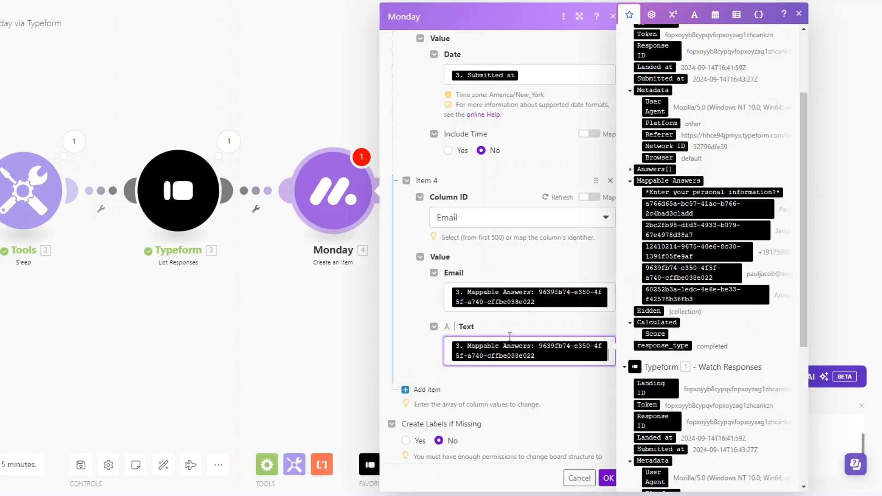
pyautogui.scroll(-1, 515, 333)
pyautogui.click(506, 355)
# - Add a First Name column value mapped from the first-name answer
pyautogui.click(421, 372)
pyautogui.click(496, 326)
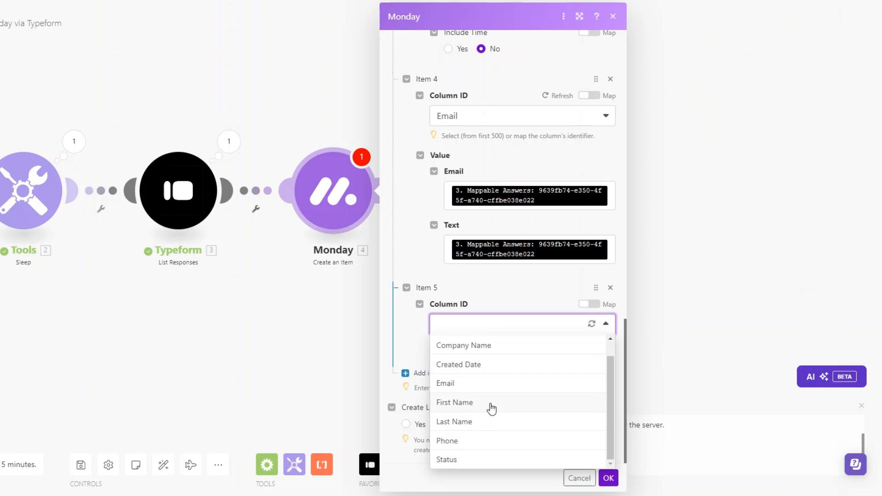
pyautogui.click(491, 403)
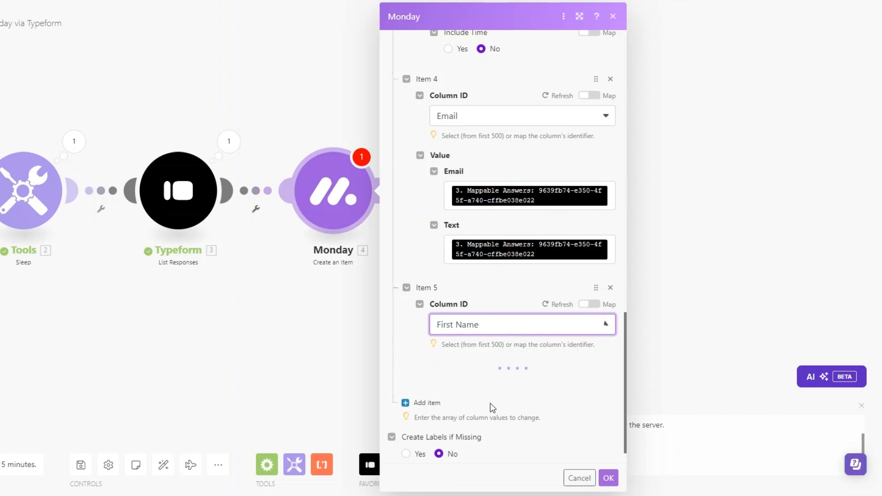
pyautogui.scroll(-1, 489, 330)
pyautogui.click(489, 331)
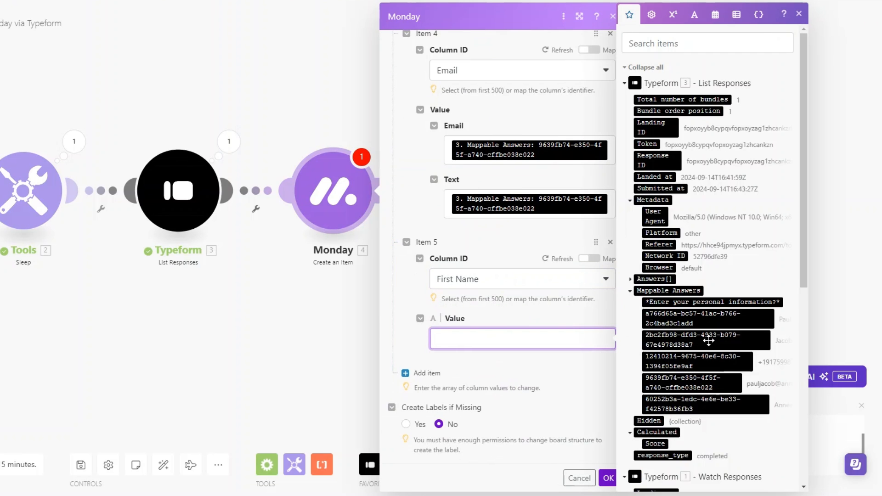
pyautogui.moveTo(701, 318); pyautogui.dragTo(473, 330)
# - Add a Last Name column value mapped from the last-name answer
pyautogui.click(427, 373)
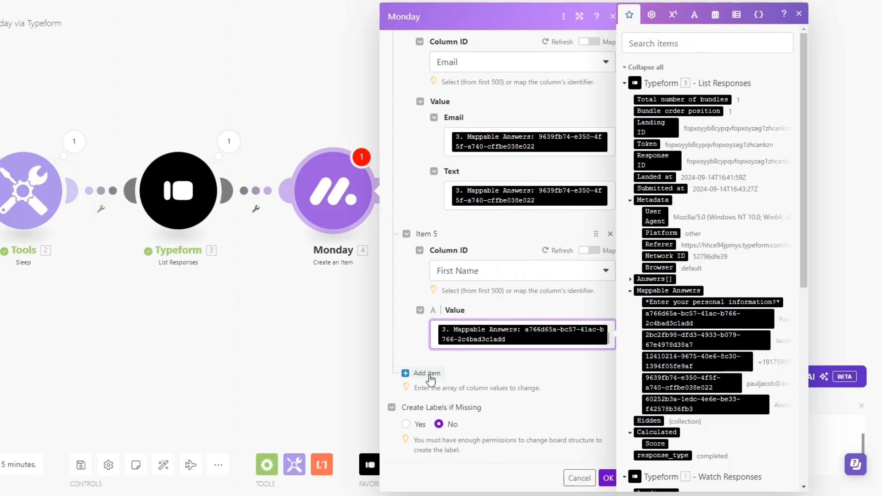
pyautogui.scroll(-2, 462, 370)
pyautogui.click(468, 324)
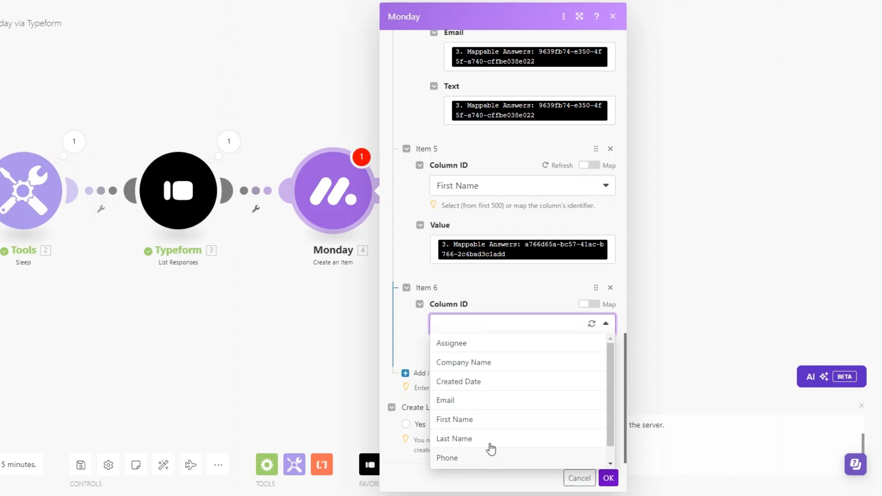
pyautogui.click(487, 438)
pyautogui.scroll(-1, 487, 317)
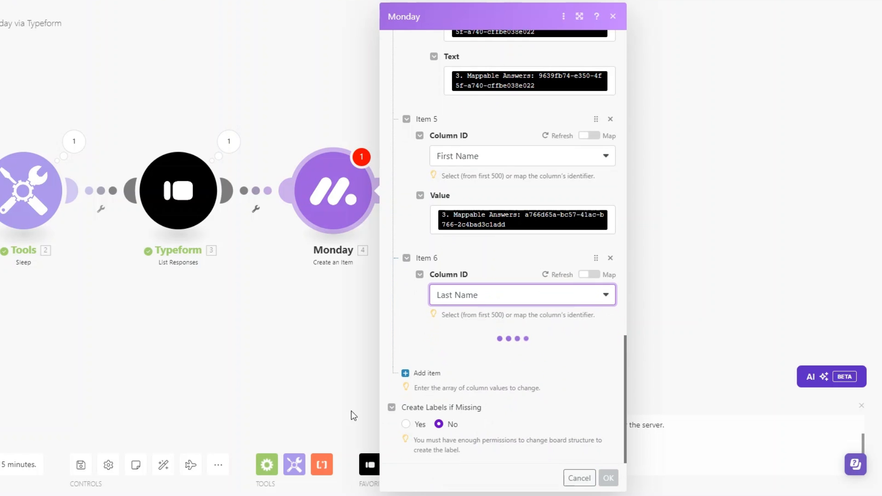
pyautogui.click(517, 352)
pyautogui.click(690, 341)
pyautogui.scroll(-1, 436, 368)
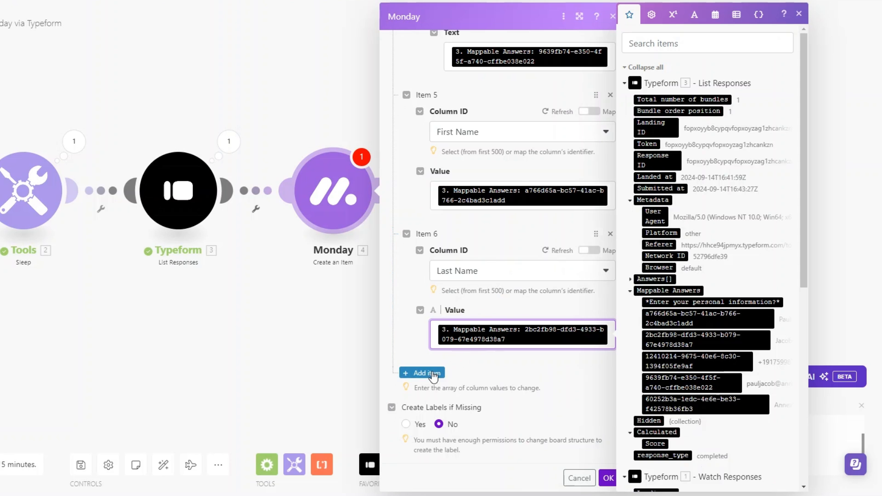
# - Add a Phone column value mapped from the phone answer with US country code
pyautogui.click(433, 373)
pyautogui.scroll(-3, 496, 359)
pyautogui.click(480, 328)
pyautogui.scroll(-1, 499, 439)
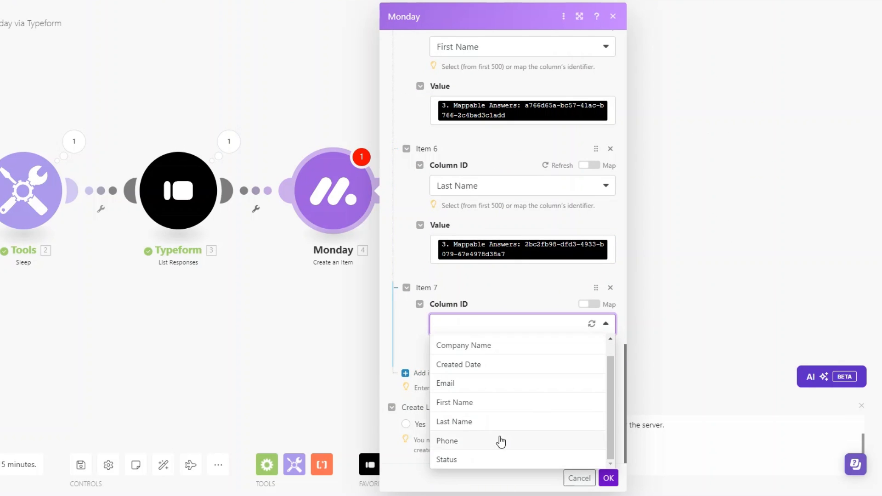
pyautogui.click(501, 441)
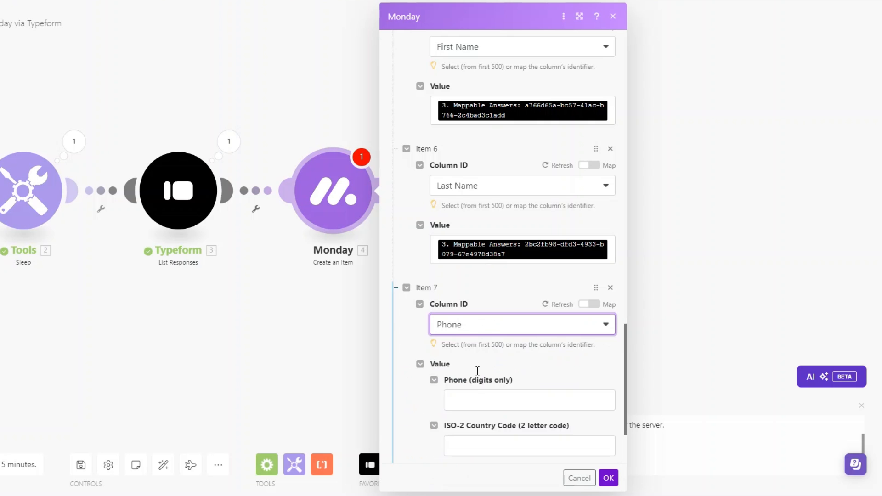
pyautogui.scroll(-3, 483, 341)
pyautogui.click(473, 295)
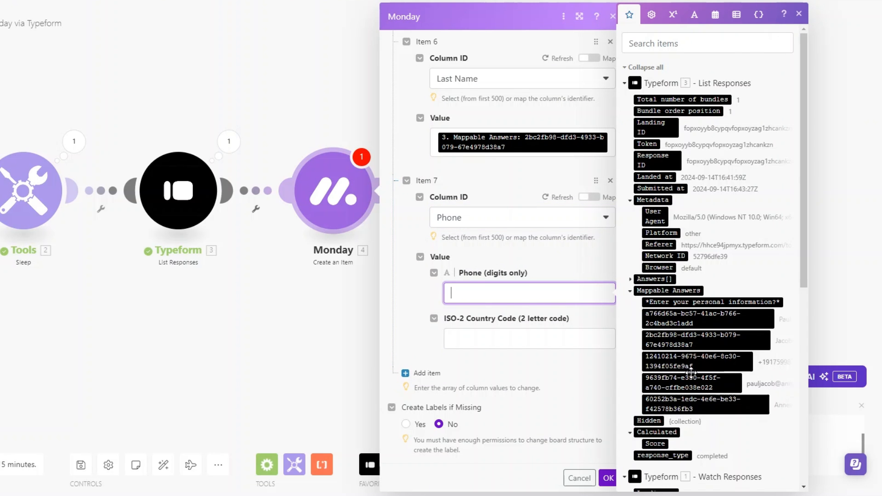
pyautogui.scroll(-3, 691, 372)
pyautogui.click(685, 253)
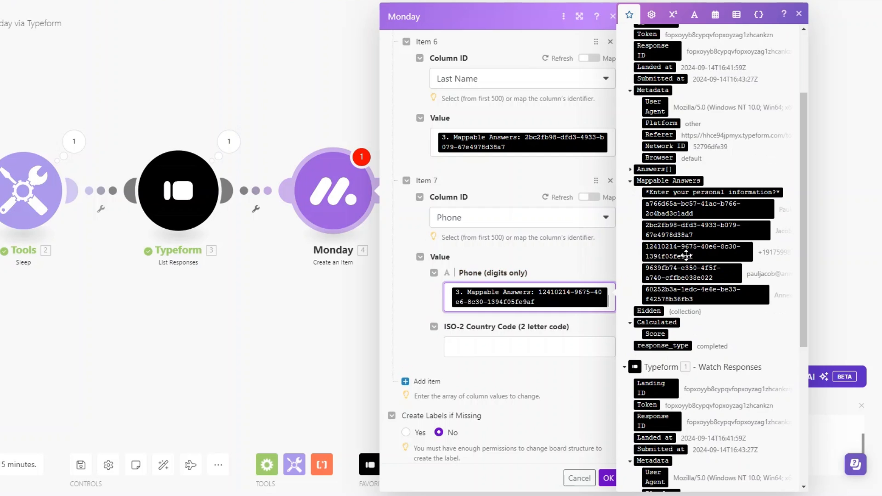
pyautogui.click(516, 342)
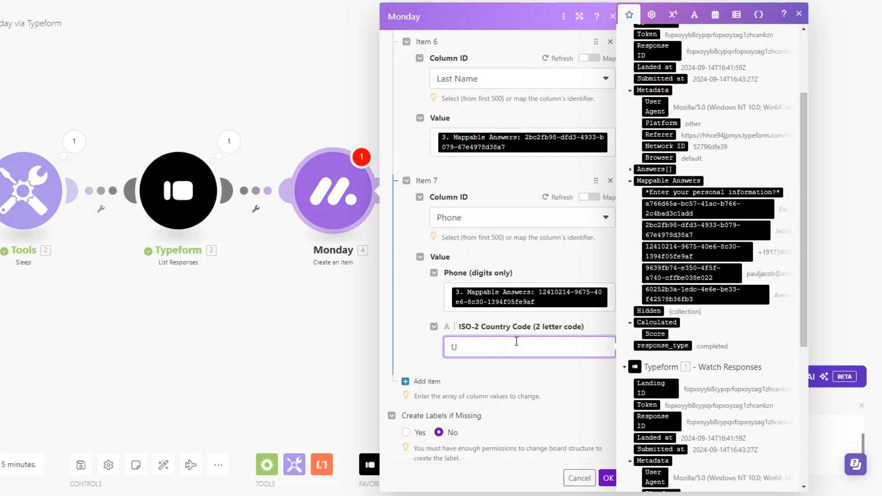
# - Add a Status column value with the label INTAKE
pyautogui.click(420, 381)
pyautogui.scroll(-1, 487, 388)
pyautogui.click(484, 372)
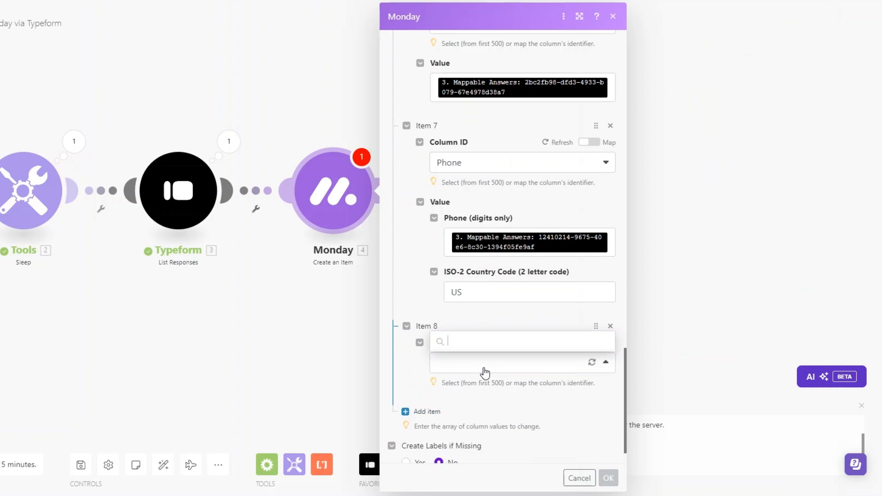
pyautogui.scroll(-2, 469, 317)
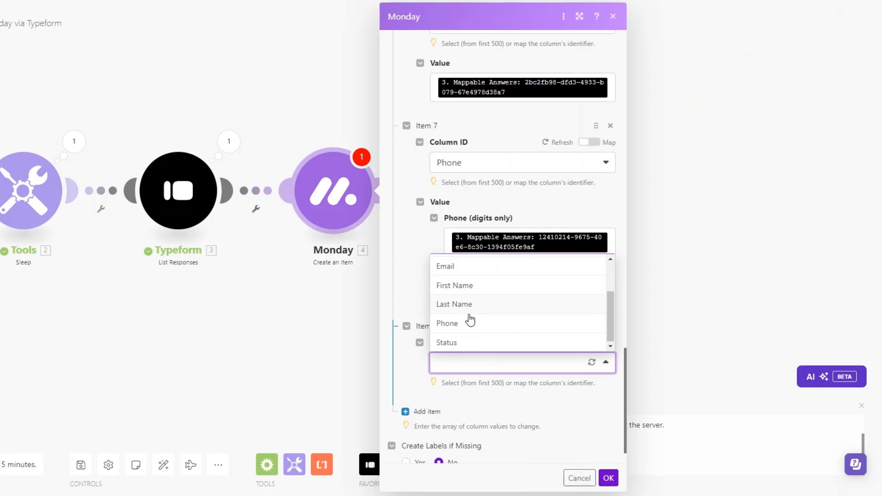
pyautogui.click(470, 343)
pyautogui.scroll(-2, 508, 372)
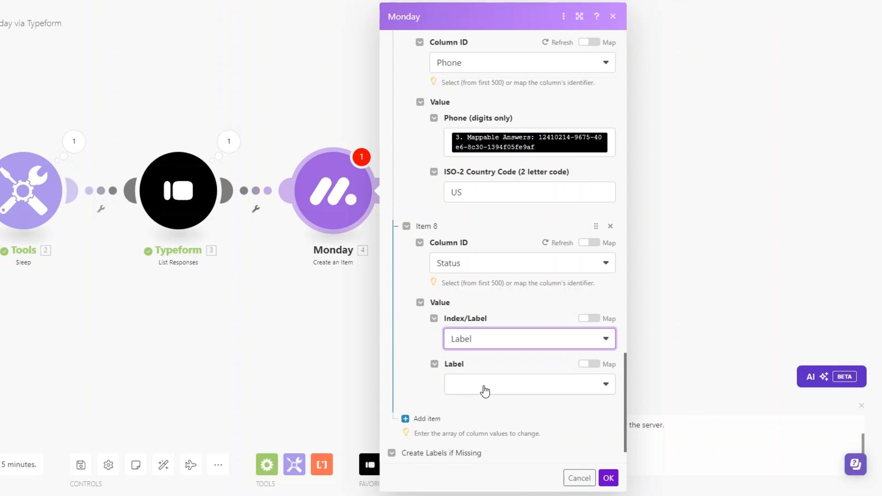
pyautogui.click(483, 385)
pyautogui.scroll(-1, 489, 336)
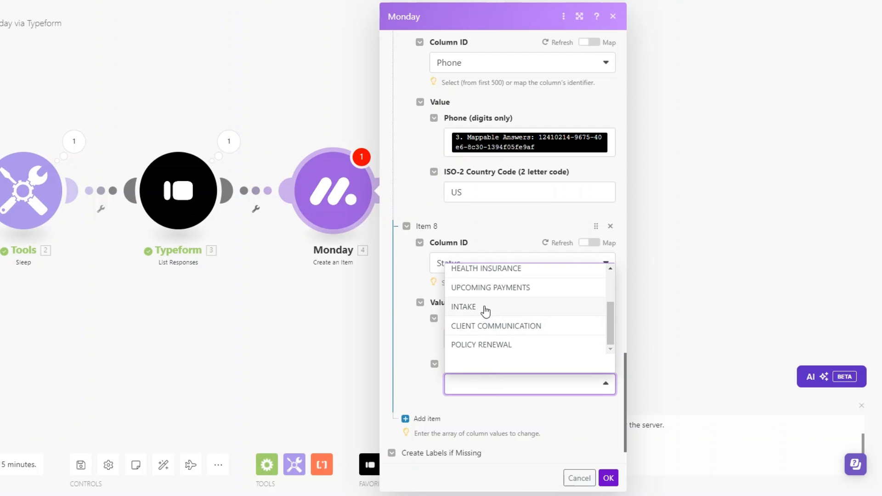
pyautogui.click(485, 310)
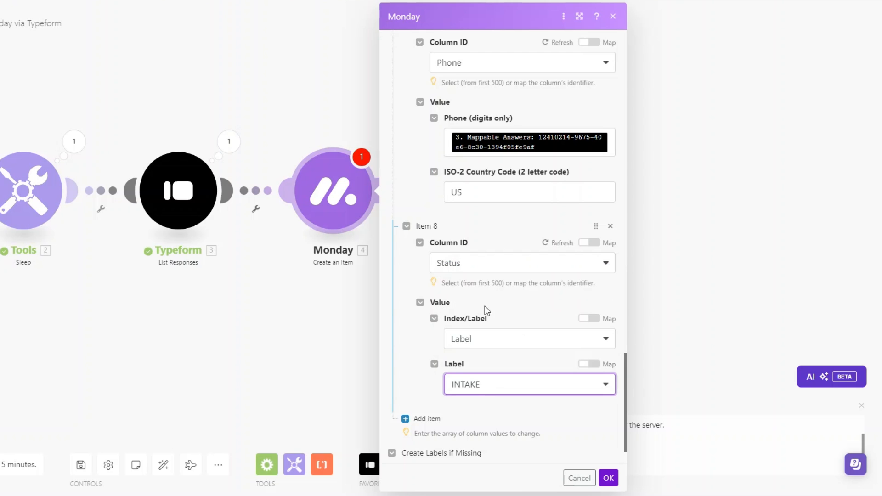
pyautogui.scroll(-1, 522, 406)
# - Save the monday.com module and set the Typeform trigger to start from the 09/14/2024 response
pyautogui.click(609, 478)
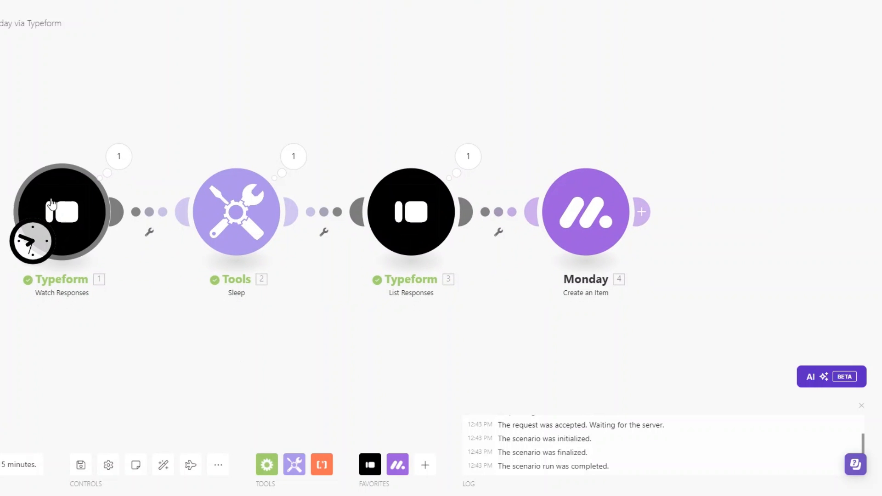
pyautogui.rightClick(55, 202)
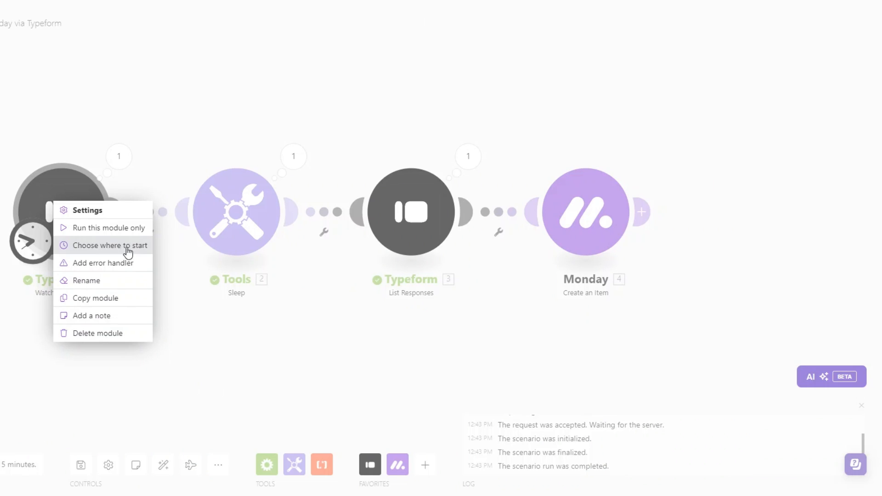
pyautogui.click(211, 248)
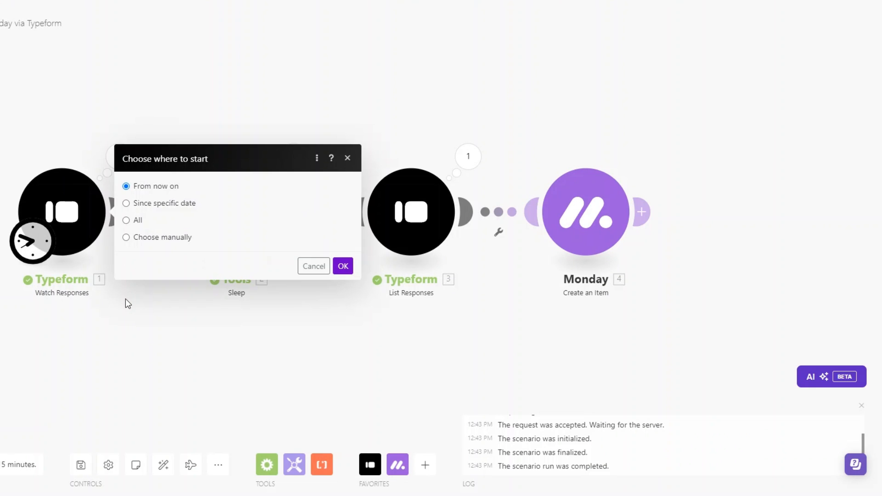
pyautogui.click(160, 239)
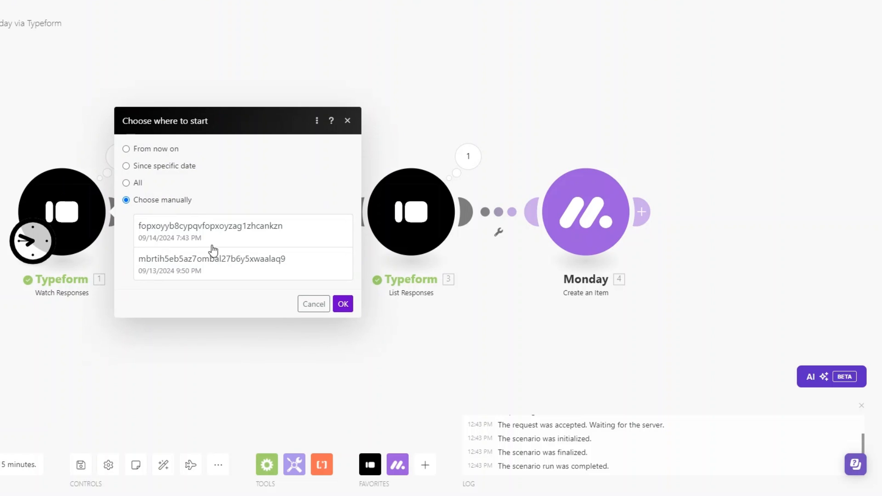
pyautogui.click(212, 228)
pyautogui.click(341, 303)
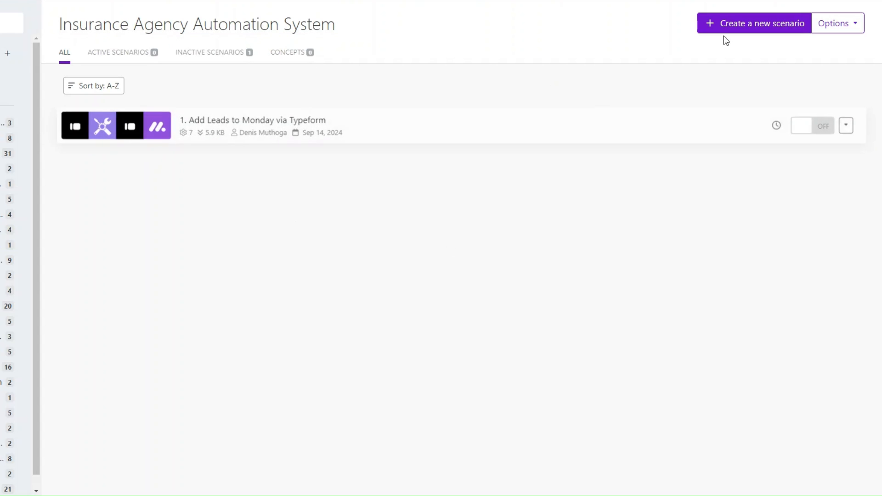
# - Start a new Make scenario, view the first client's status labels, and begin adding its first module
pyautogui.click(748, 26)
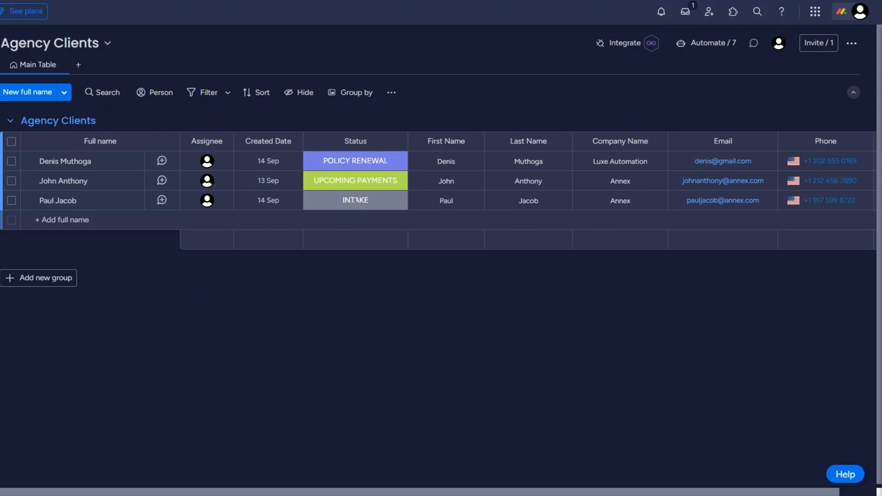
pyautogui.click(352, 160)
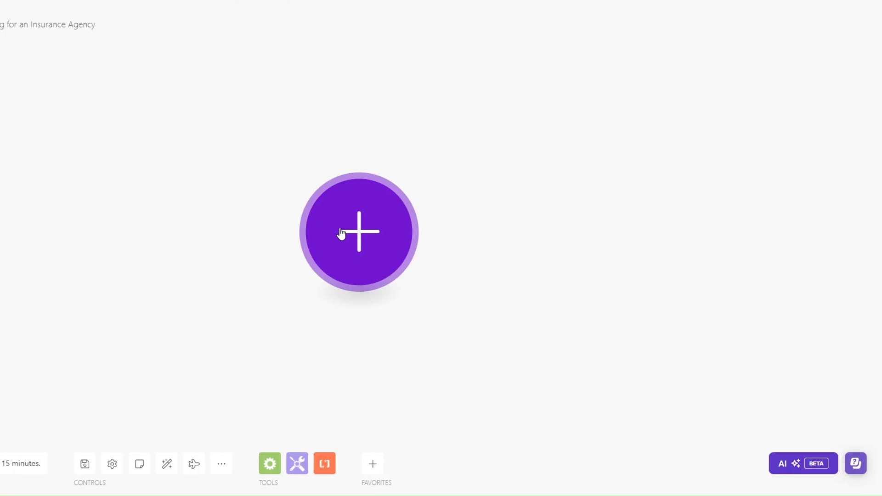
pyautogui.click(339, 232)
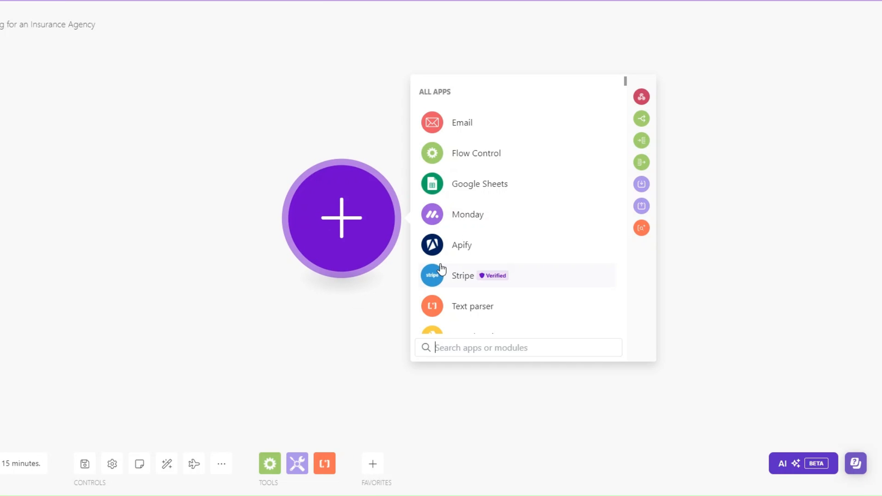
# - Add a Custom webhook trigger on a new hook named 'Client Onboarding webhook' and copy its address
pyautogui.scroll(-1, 468, 262)
pyautogui.click(472, 308)
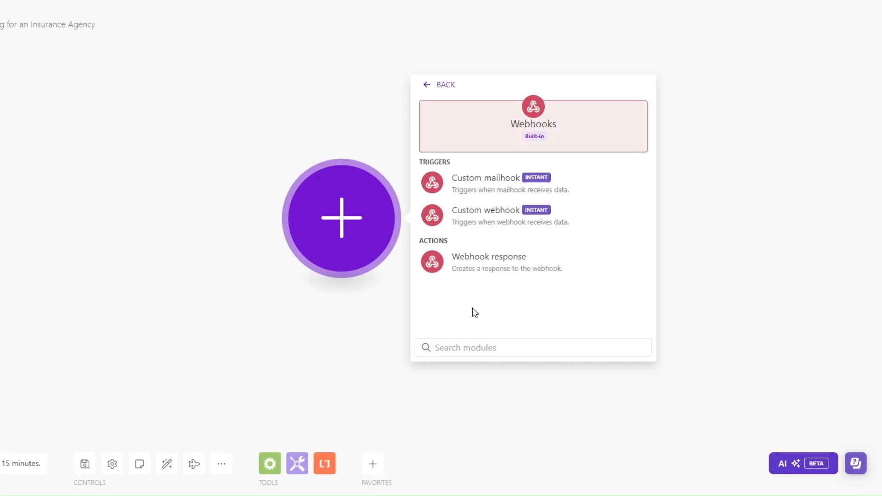
pyautogui.click(482, 214)
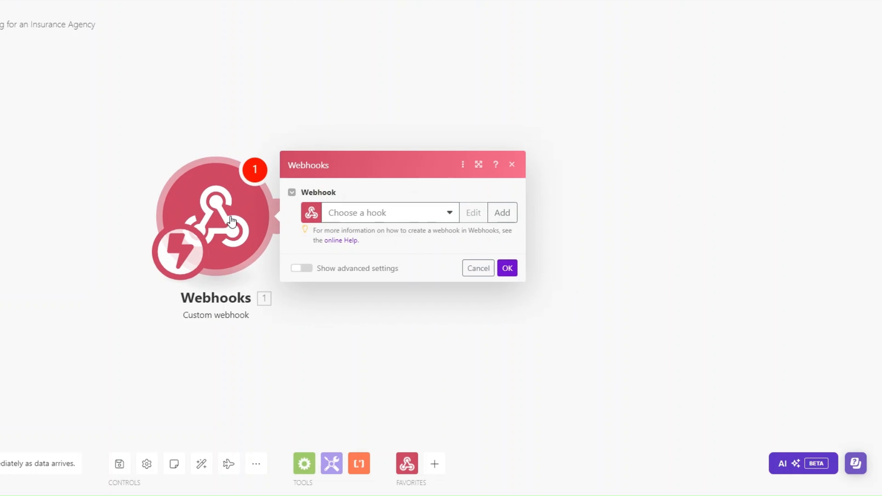
pyautogui.click(502, 214)
pyautogui.moveTo(636, 169); pyautogui.dragTo(541, 179)
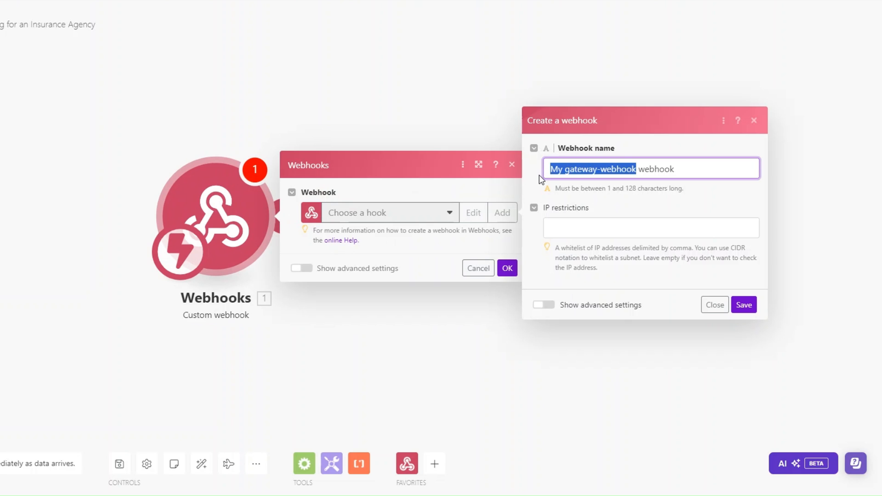
pyautogui.press('BackSpace')
pyautogui.write('Client ')
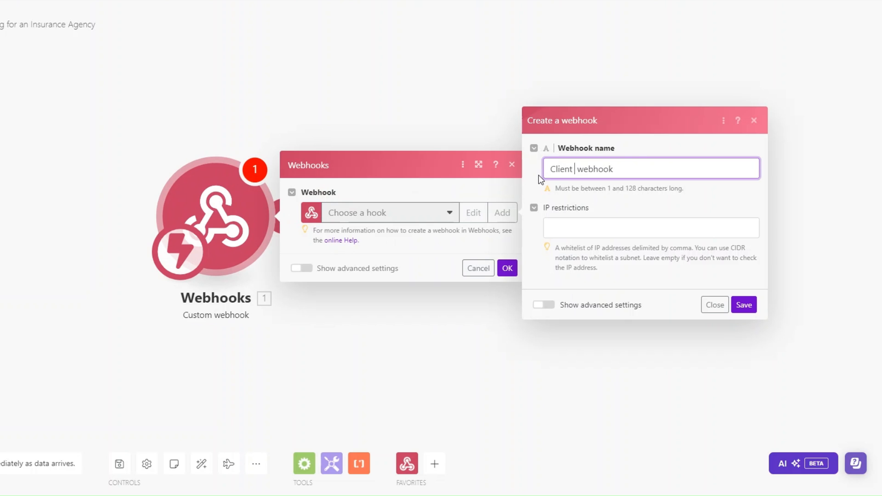
pyautogui.write('Onboarding')
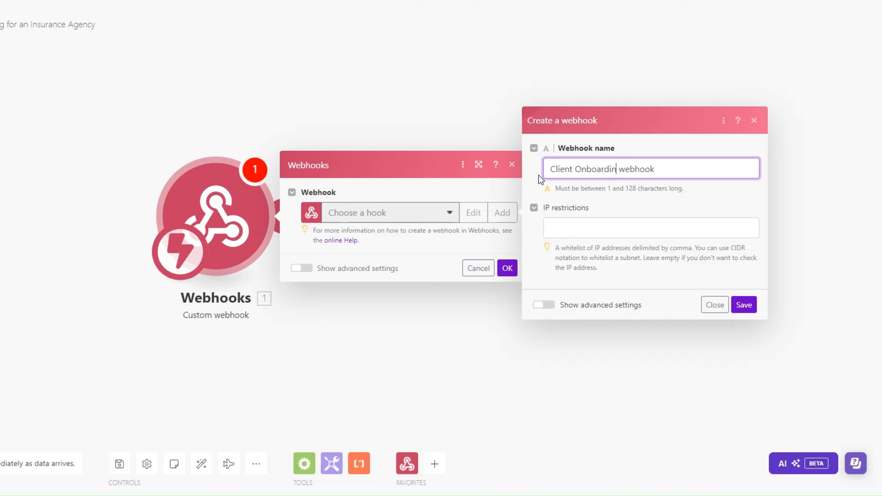
pyautogui.click(743, 304)
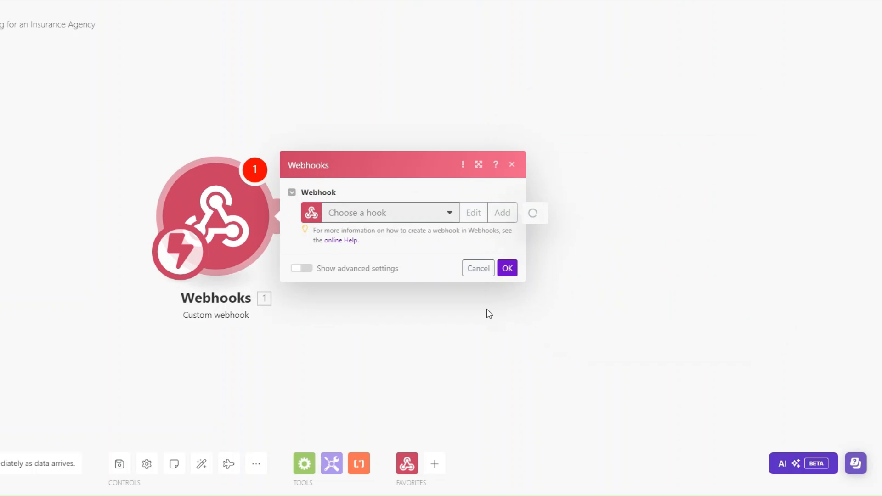
pyautogui.click(448, 254)
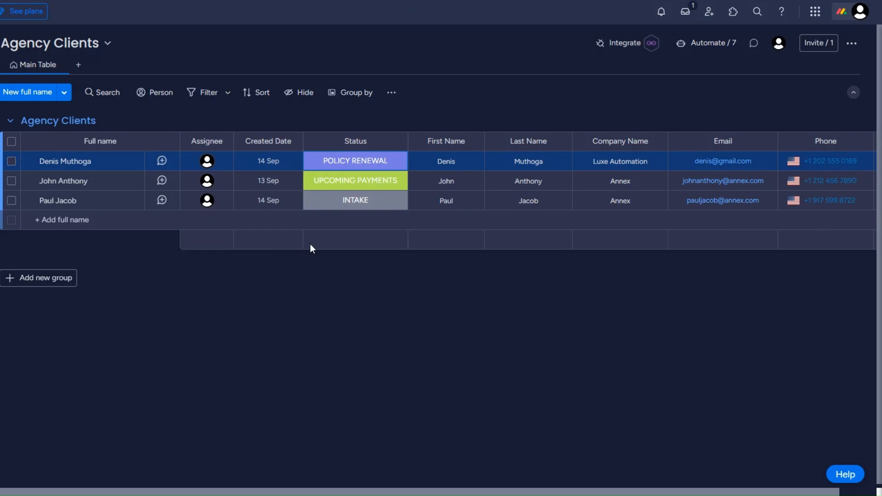
# - Choose monday.com's status-change webhook template and paste the Make hook address as its URL
pyautogui.click(616, 46)
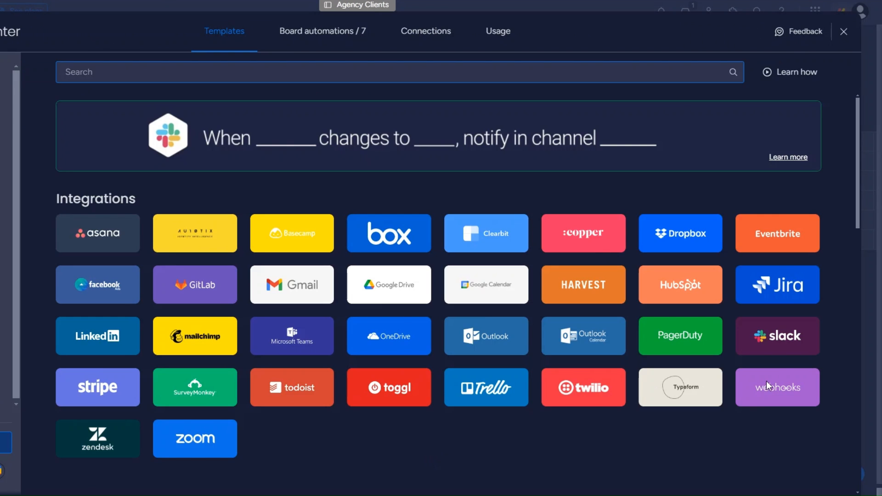
pyautogui.click(801, 403)
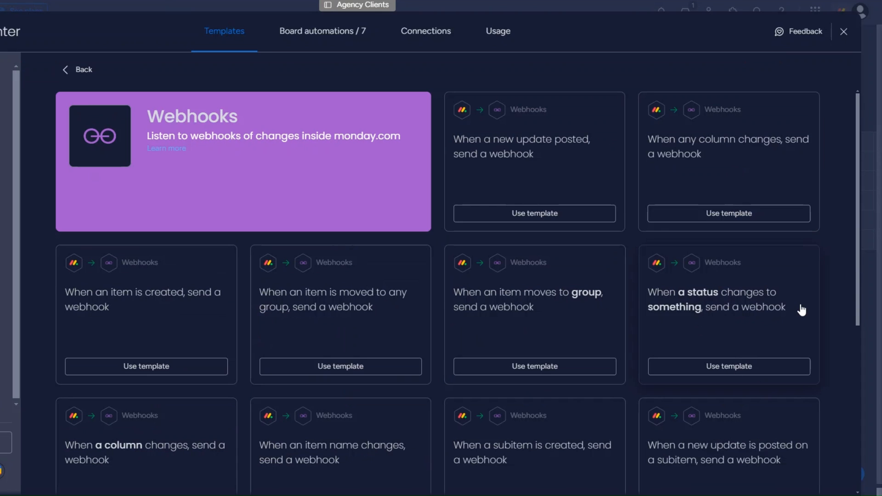
pyautogui.click(728, 366)
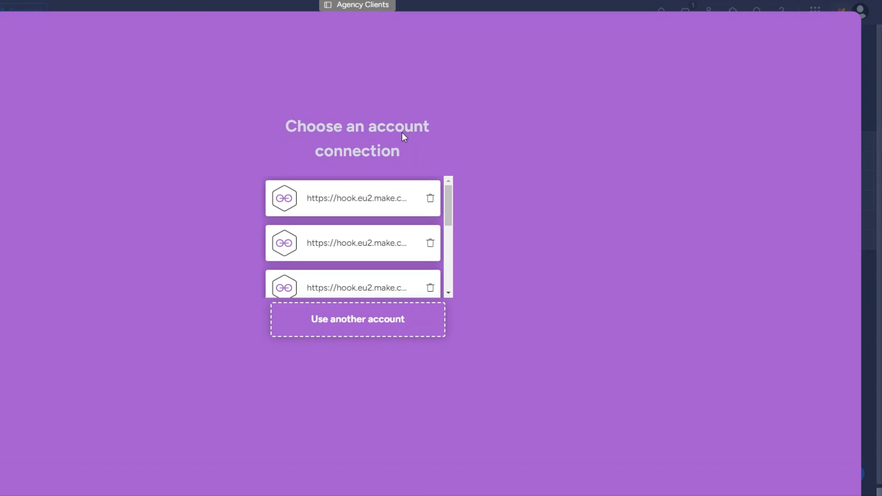
pyautogui.click(384, 327)
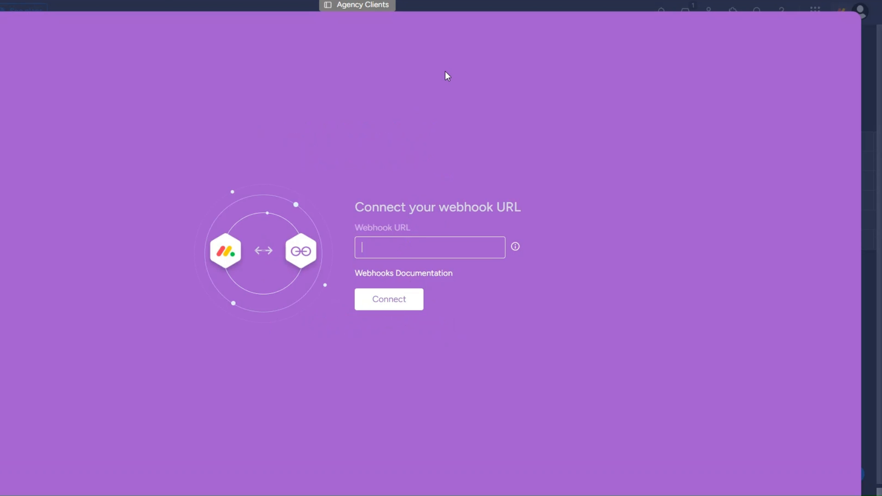
pyautogui.hotkey('ctrl', 'v')
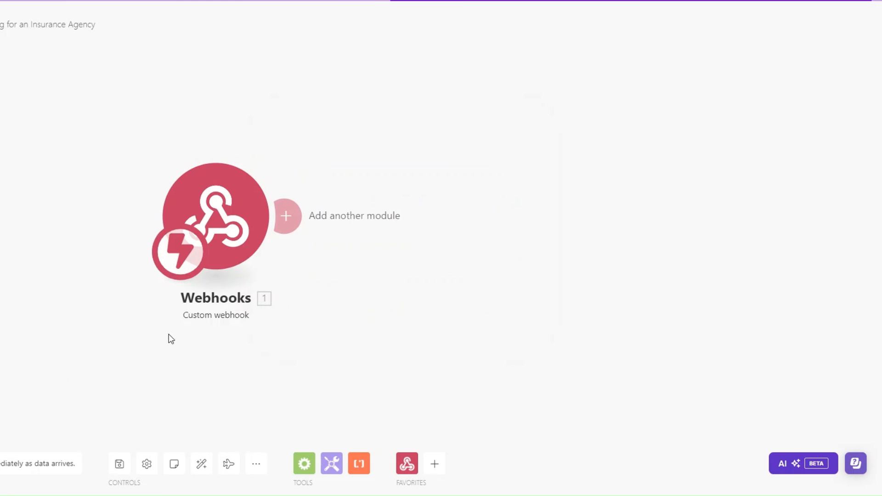
# - Run the scenario once to receive monday.com's test webhook with its challenge value
pyautogui.click(378, 299)
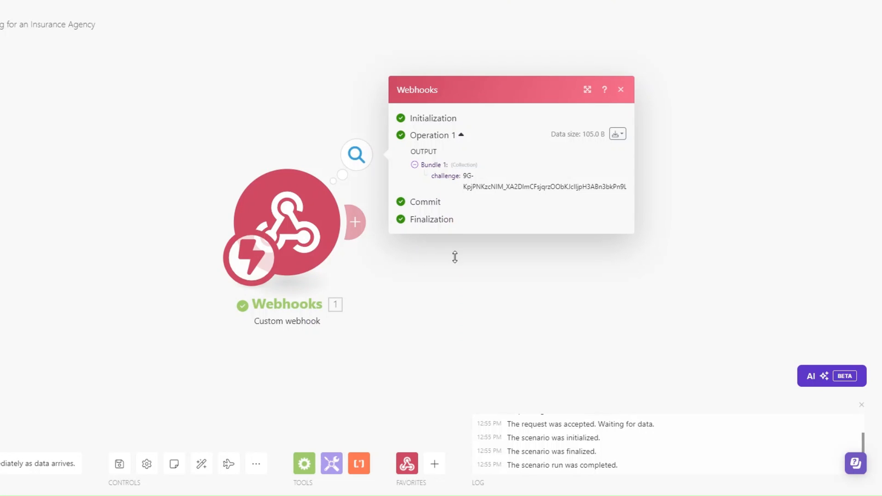
pyautogui.moveTo(434, 177); pyautogui.dragTo(459, 178)
pyautogui.click(439, 285)
pyautogui.moveTo(384, 266); pyautogui.dragTo(254, 271)
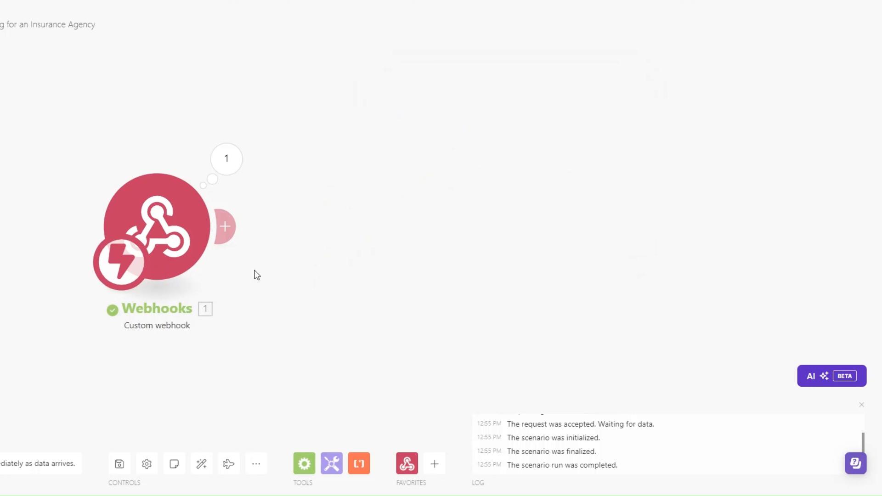
# - Add a Webhook response with body {"challenge":"<1. challenge>"} and connect the monday.com webhook
pyautogui.click(224, 226)
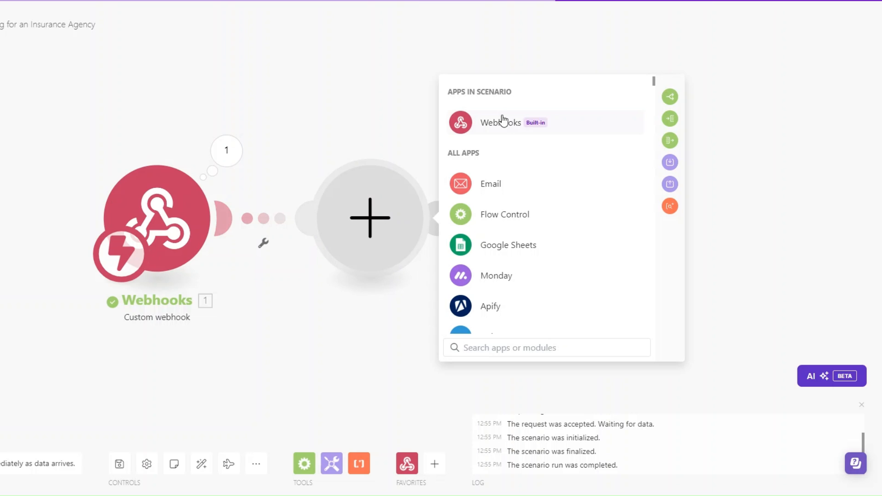
pyautogui.click(488, 131)
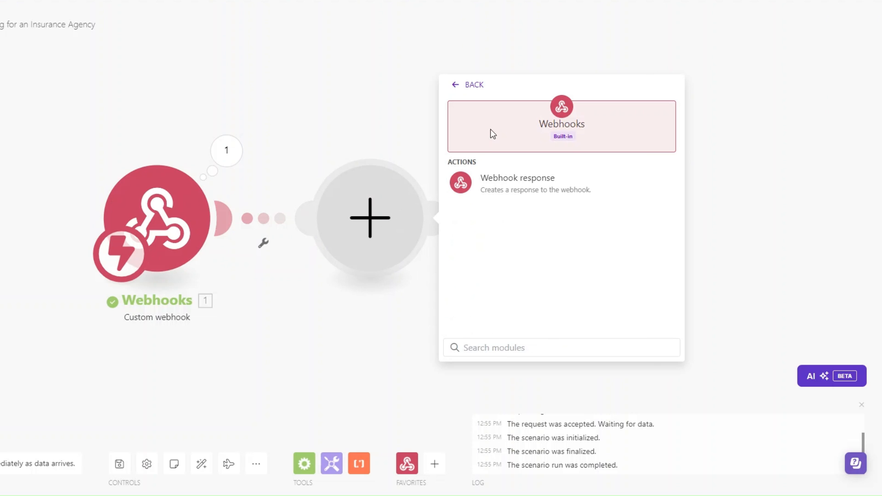
pyautogui.click(498, 182)
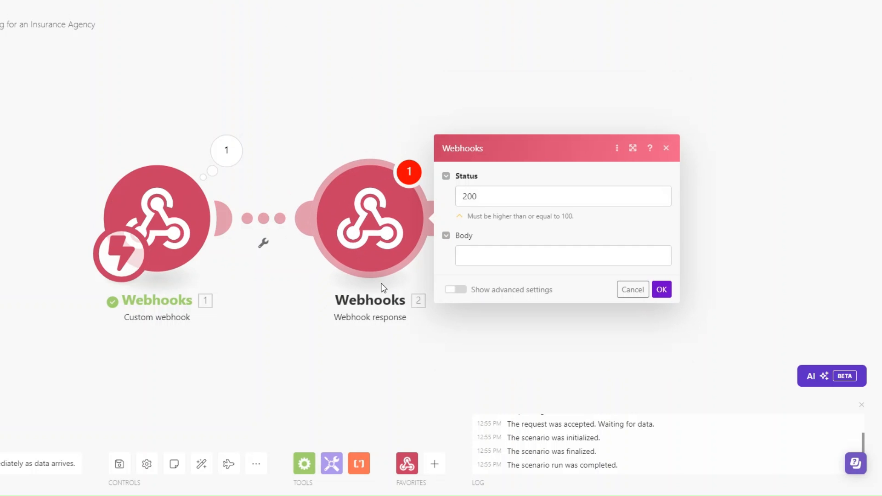
pyautogui.click(466, 260)
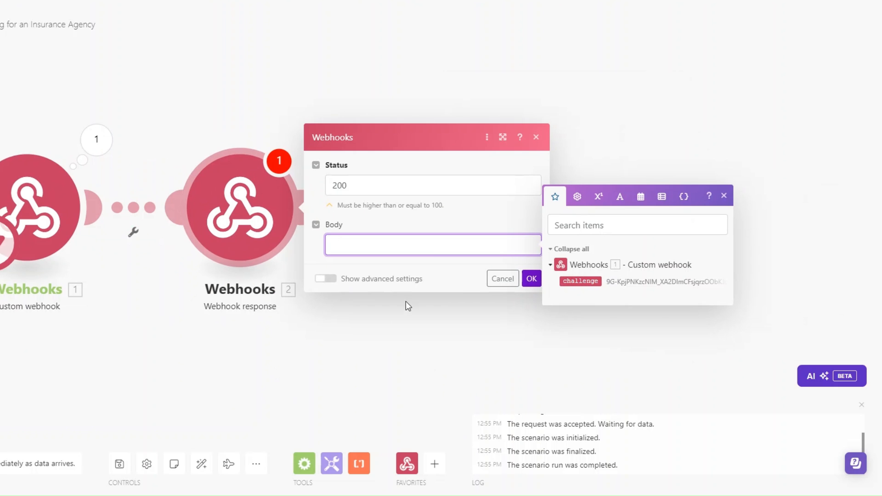
pyautogui.write('"challenge":""')
pyautogui.click(387, 245)
pyautogui.click(580, 281)
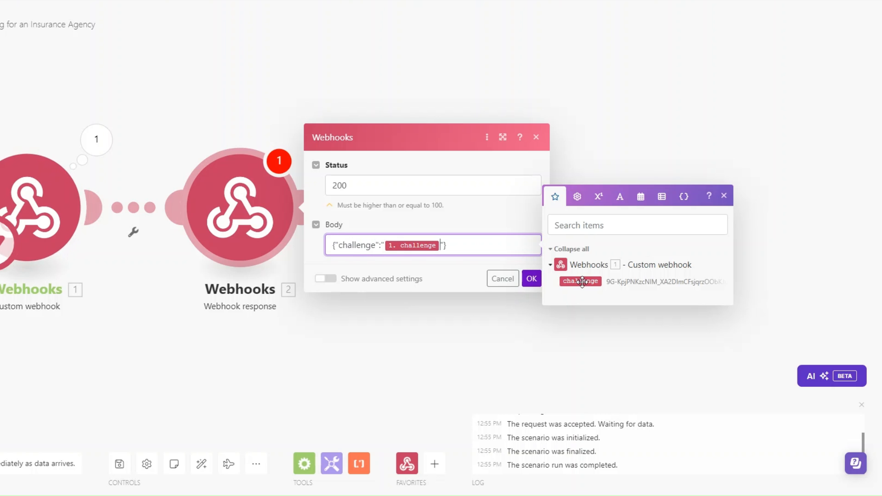
pyautogui.click(528, 278)
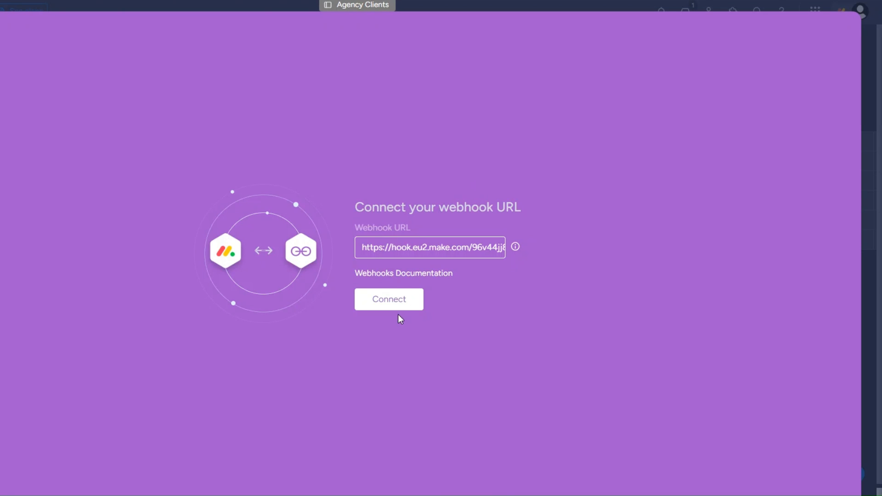
pyautogui.click(398, 310)
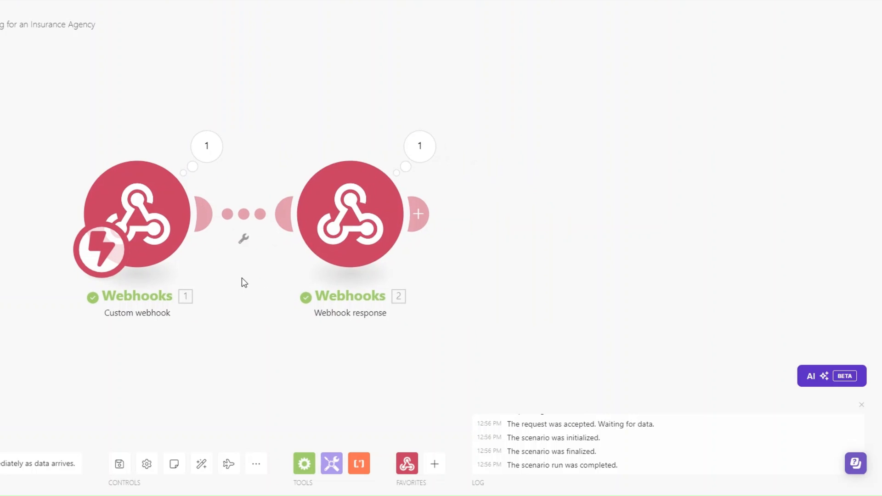
# - Remove the webhook response module and create the automation firing when Status changes to ONBOARD
pyautogui.rightClick(349, 244)
pyautogui.click(389, 376)
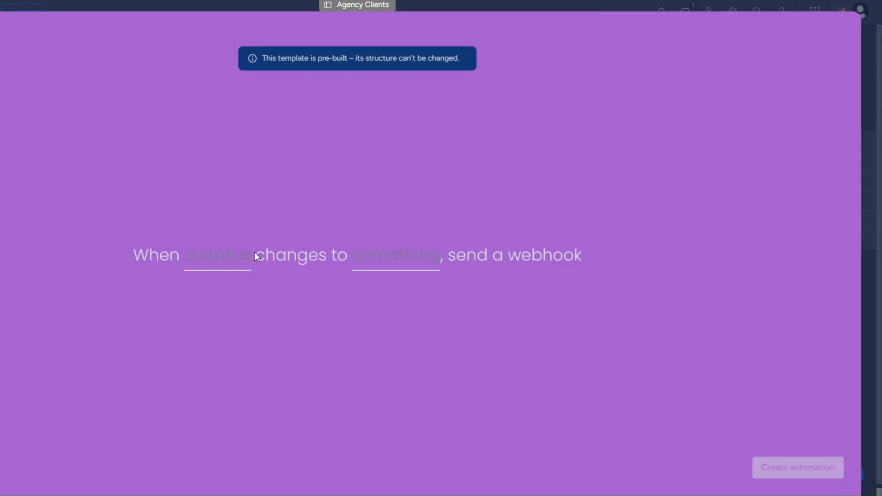
pyautogui.click(239, 255)
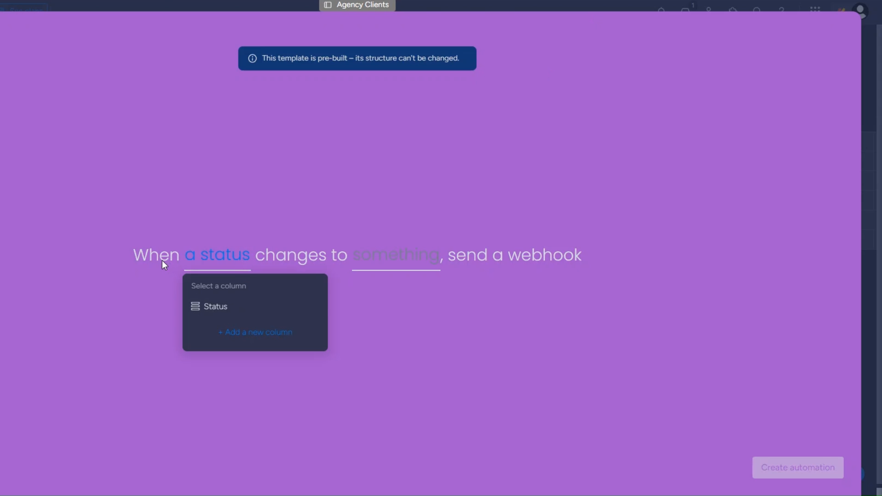
pyautogui.click(244, 307)
pyautogui.click(408, 276)
pyautogui.click(403, 344)
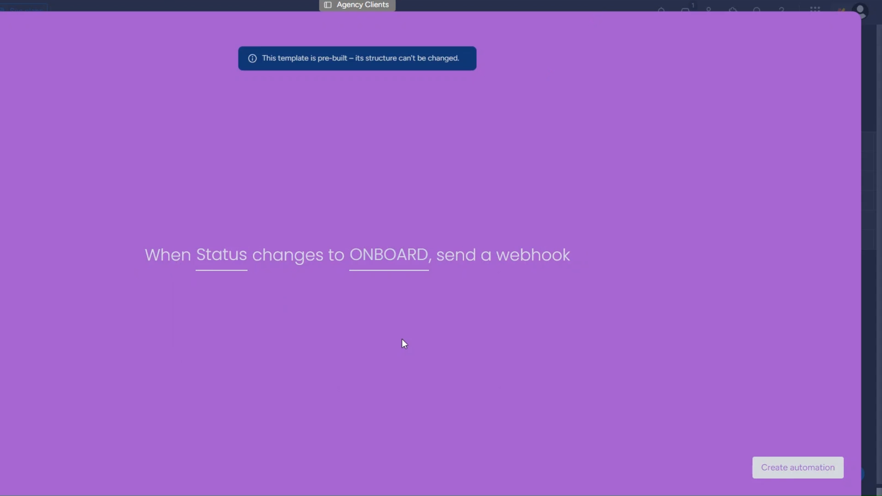
pyautogui.click(789, 467)
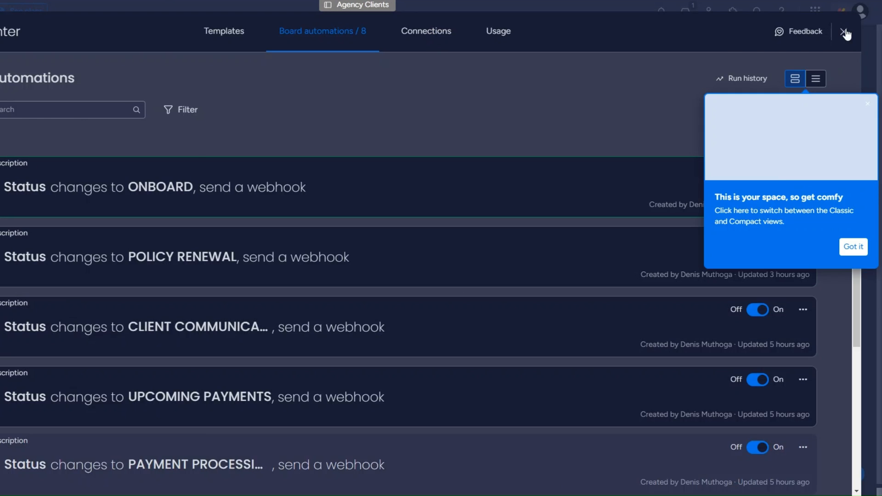
# - Change the first client's Status to ONBOARD on the Agency Clients board
pyautogui.click(843, 31)
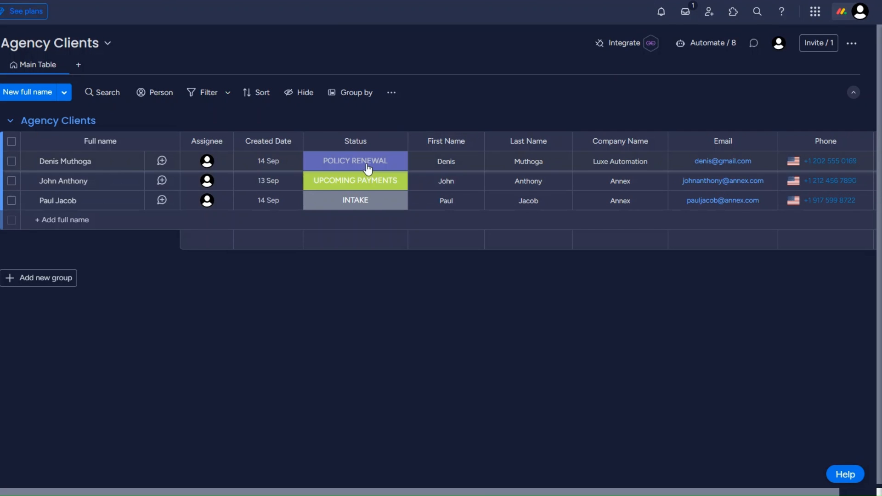
pyautogui.click(365, 166)
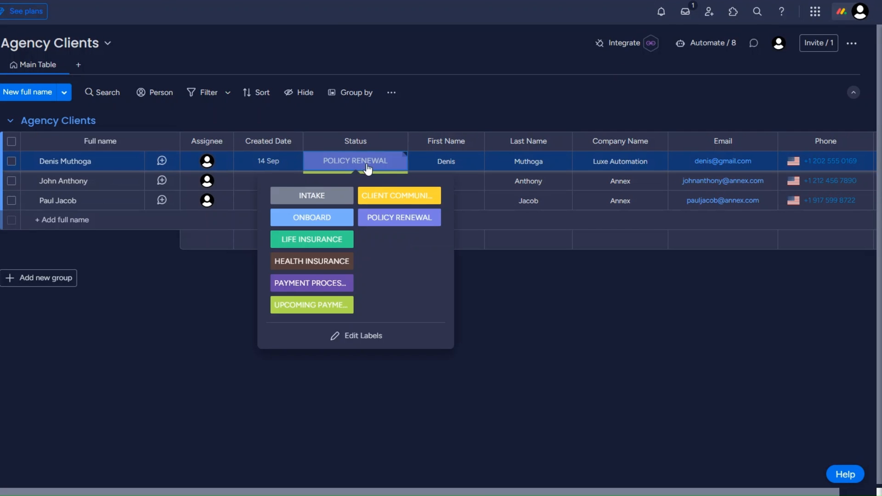
pyautogui.click(341, 224)
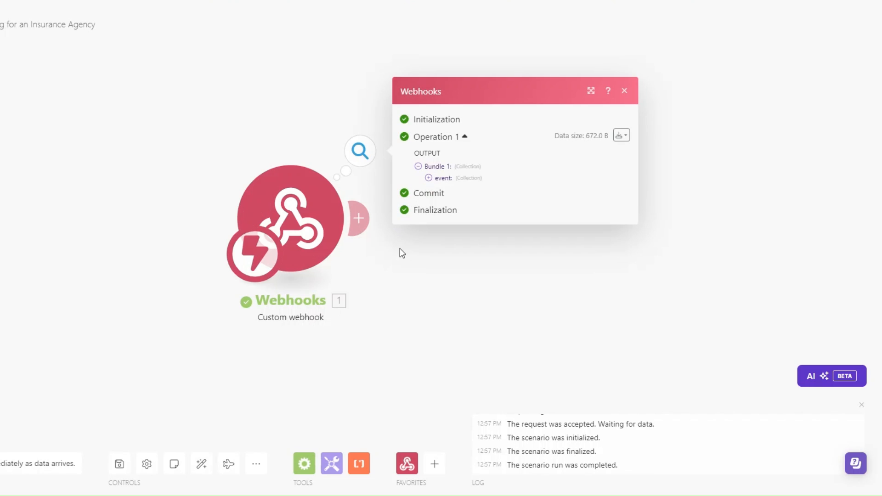
# - Inspect the webhook output's value and previousValue collections, then start a Monday module after it
pyautogui.moveTo(399, 214); pyautogui.dragTo(446, 216)
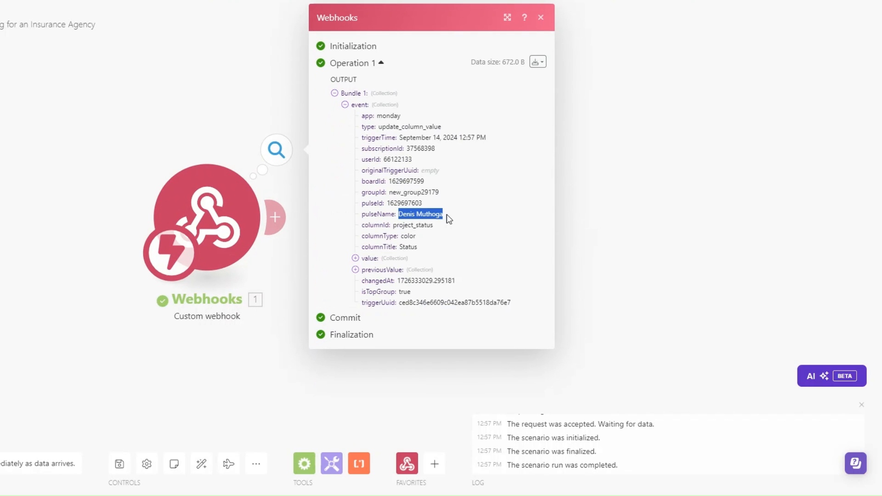
pyautogui.click(642, 271)
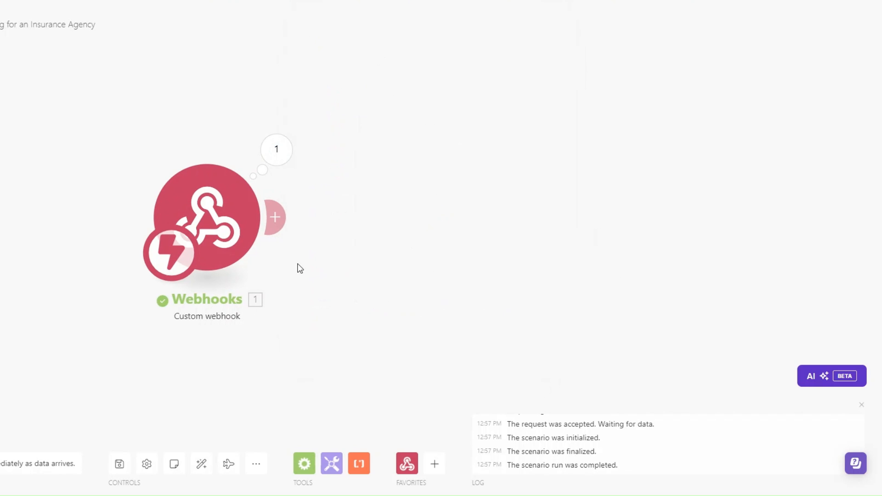
pyautogui.click(243, 156)
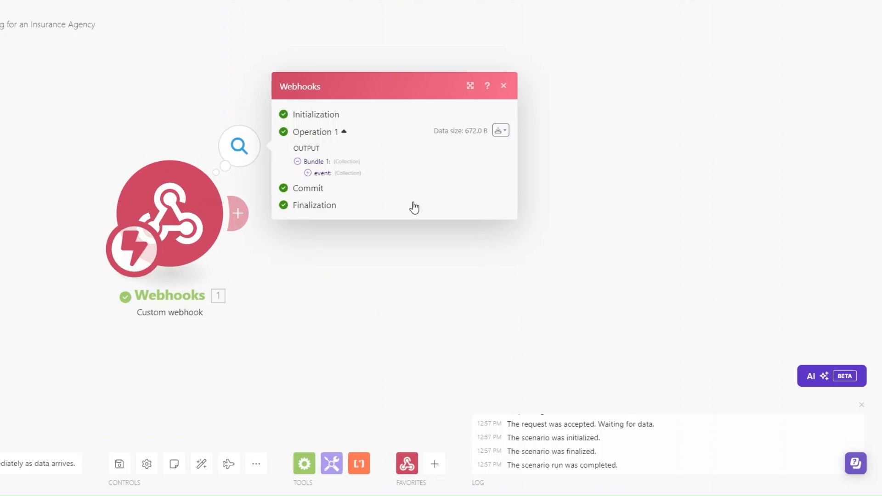
pyautogui.click(318, 258)
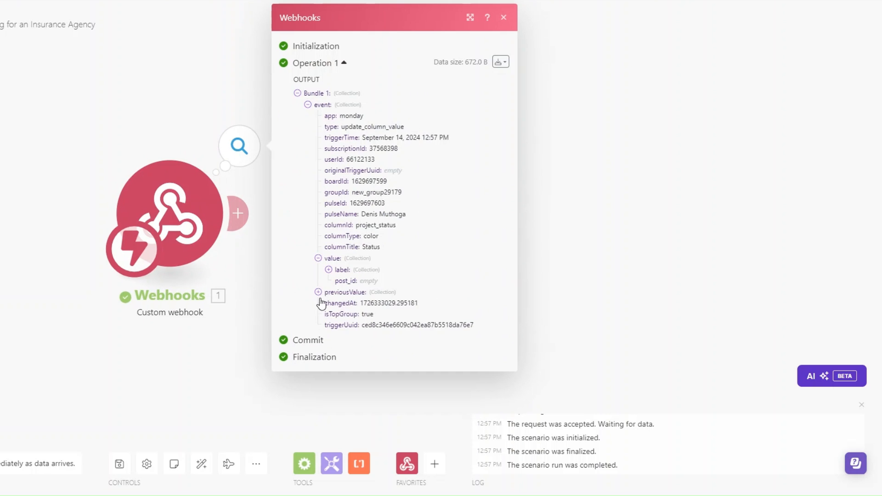
pyautogui.click(318, 292)
pyautogui.click(537, 312)
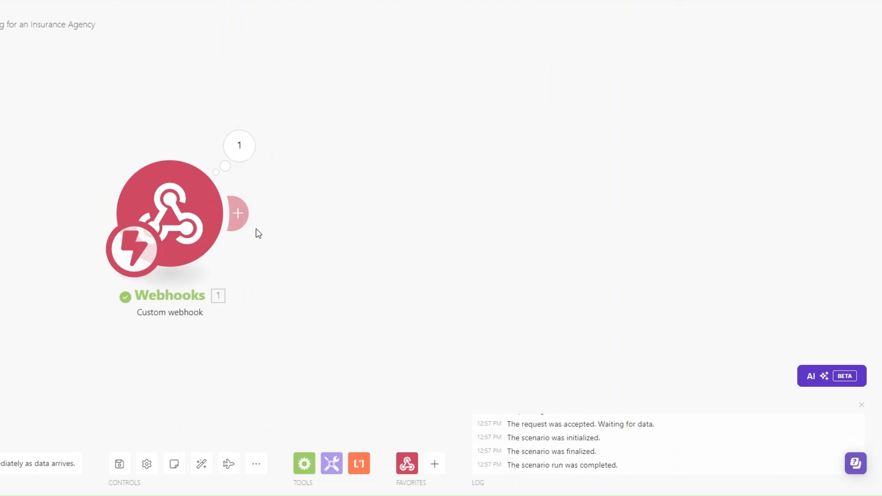
pyautogui.click(239, 215)
pyautogui.click(508, 271)
# - Add a Monday Get an Item module fetching the pulseId item from the Agency Clients board
pyautogui.click(529, 344)
pyautogui.write('get an')
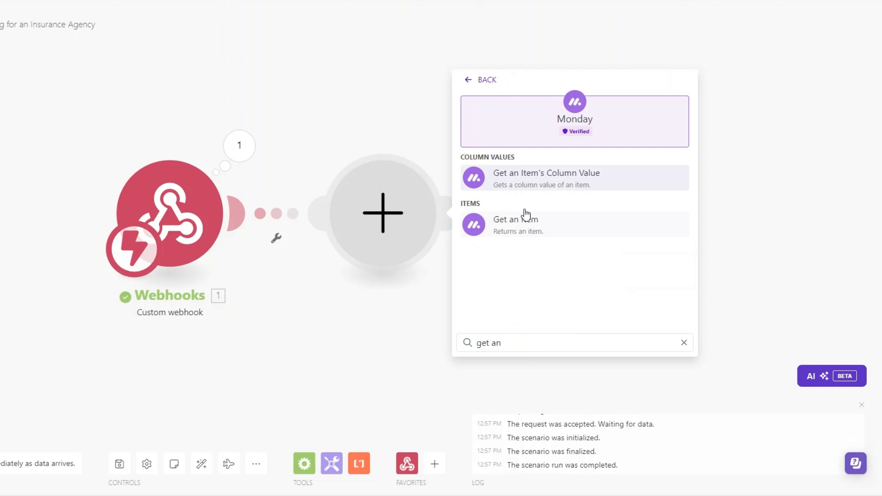
pyautogui.click(523, 233)
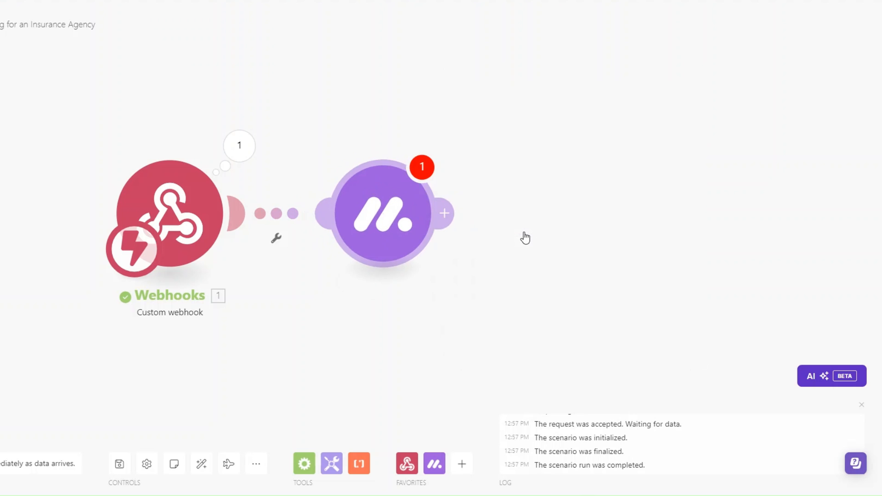
pyautogui.click(516, 137)
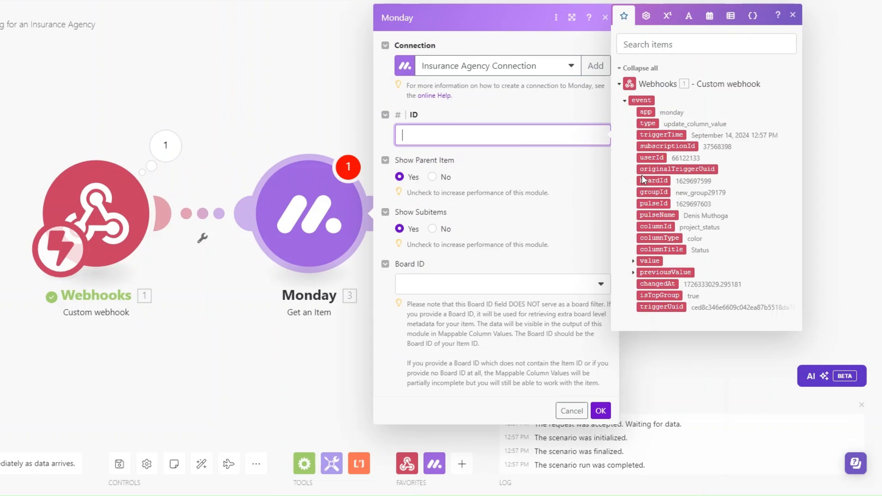
pyautogui.click(653, 203)
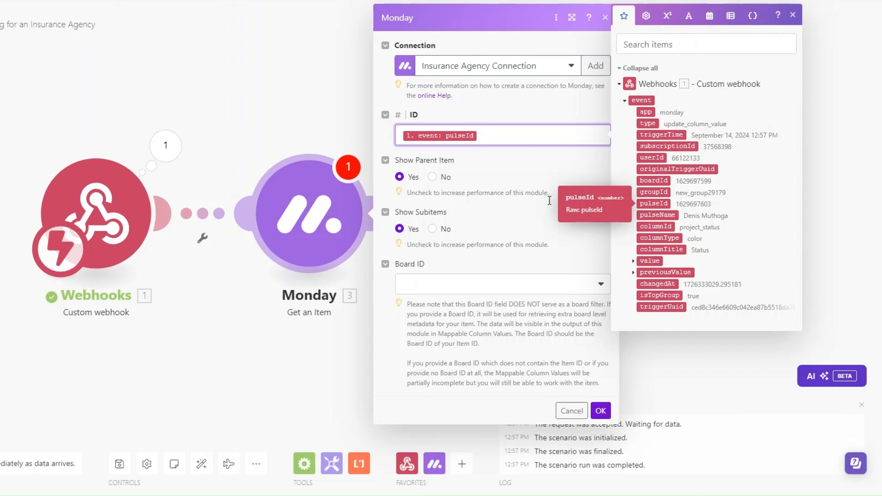
pyautogui.click(426, 288)
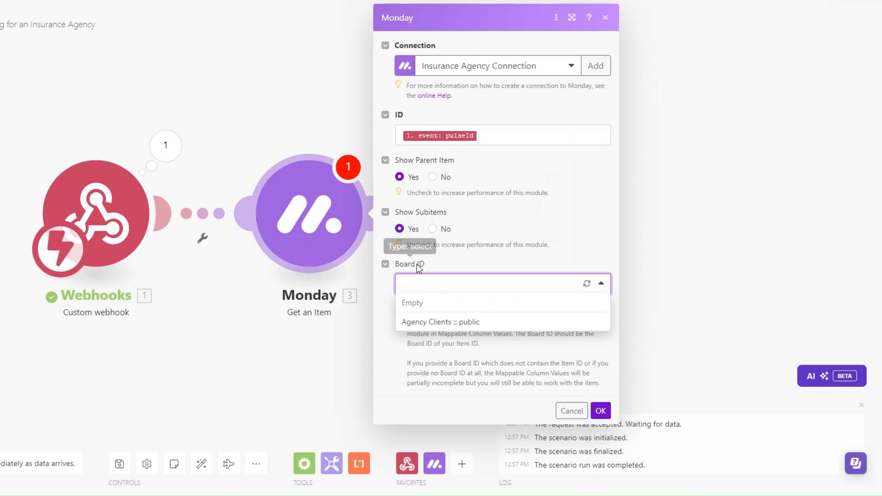
pyautogui.click(443, 322)
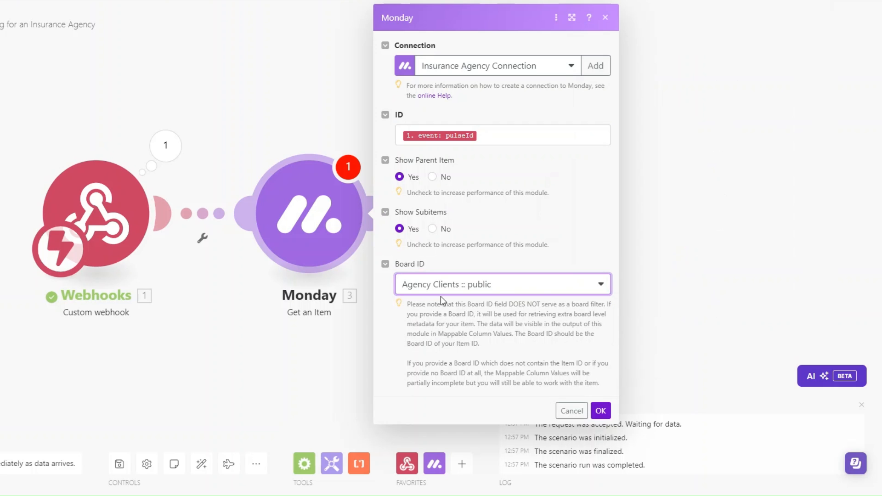
pyautogui.click(601, 411)
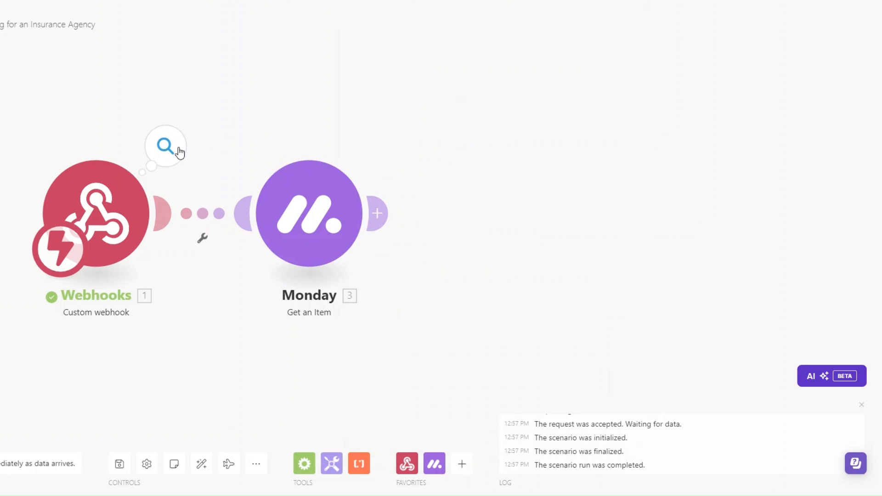
pyautogui.click(179, 151)
pyautogui.click(234, 172)
# - Run only the Monday module, using the webhook's copied pulseId as the item ID
pyautogui.moveTo(278, 202); pyautogui.dragTo(328, 204)
pyautogui.hotkey('ctrl', 'c')
pyautogui.click(582, 275)
pyautogui.rightClick(272, 218)
pyautogui.click(331, 249)
pyautogui.click(437, 272)
pyautogui.hotkey('ctrl', 'v')
pyautogui.click(600, 307)
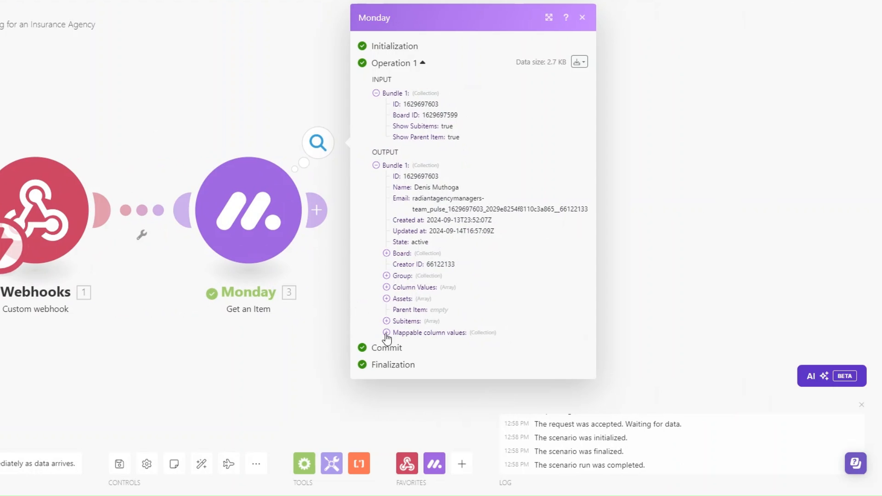
# - Inspect the output's mappable column values, including the client's email and phone details
pyautogui.click(386, 333)
pyautogui.click(397, 411)
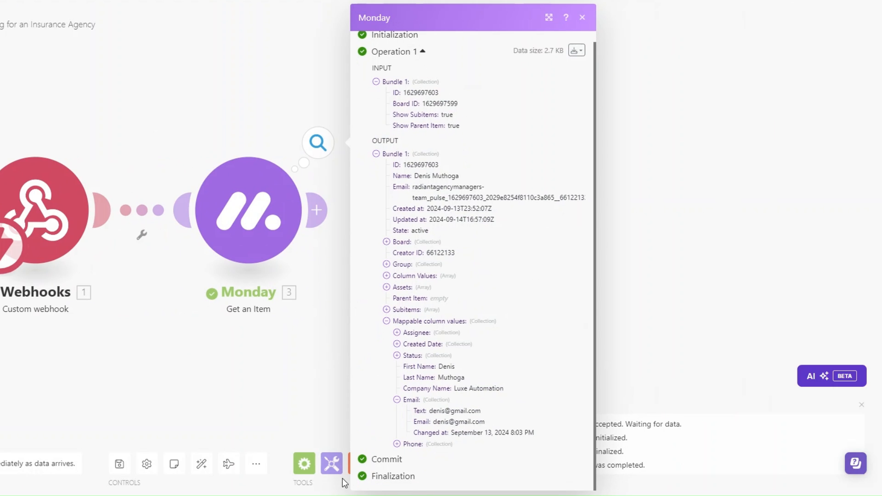
pyautogui.click(397, 443)
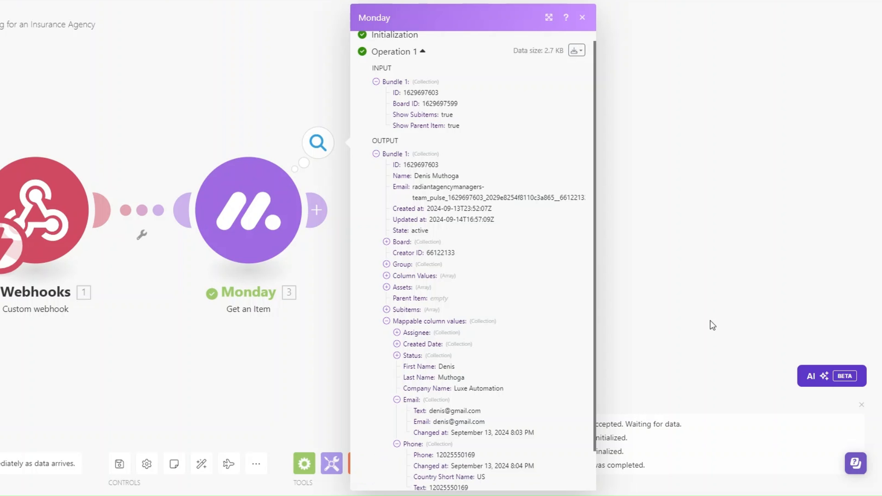
pyautogui.click(307, 357)
pyautogui.scroll(-1, 148, 321)
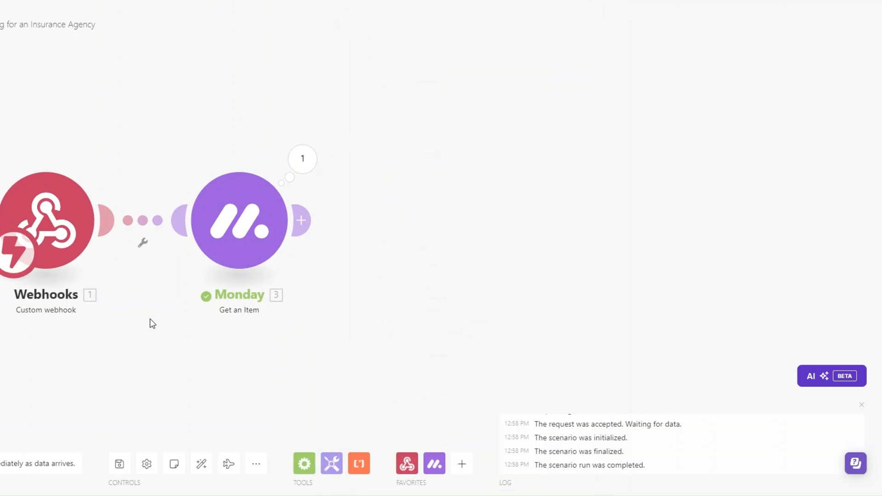
pyautogui.moveTo(137, 303); pyautogui.dragTo(77, 288)
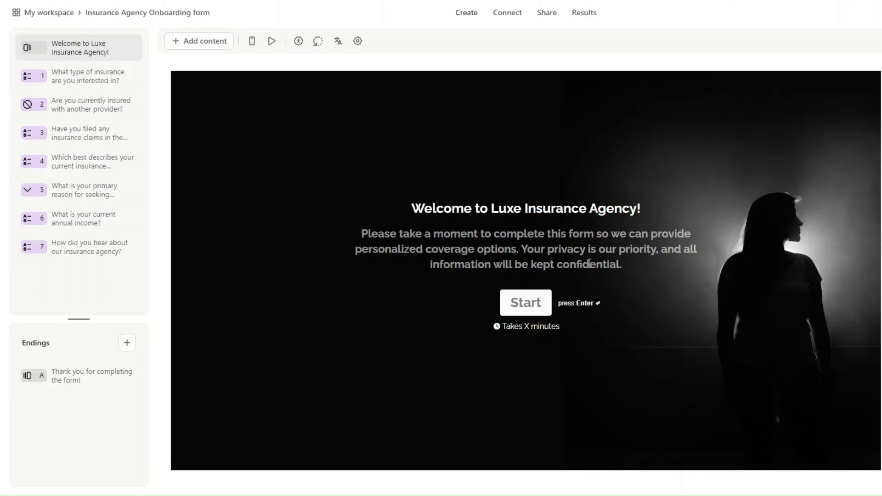
# - Preview questions on insurance type, current provider, past claims, coverage needs, primary reason, annual income and referral source
pyautogui.click(95, 77)
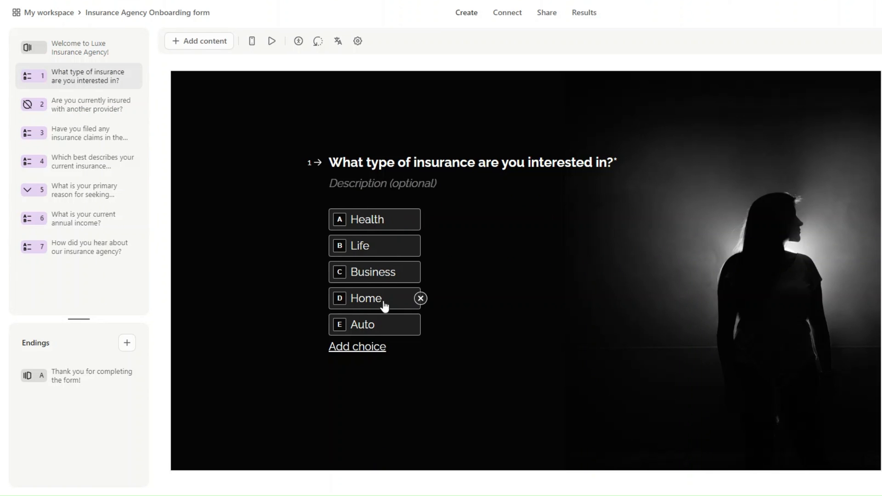
pyautogui.click(106, 113)
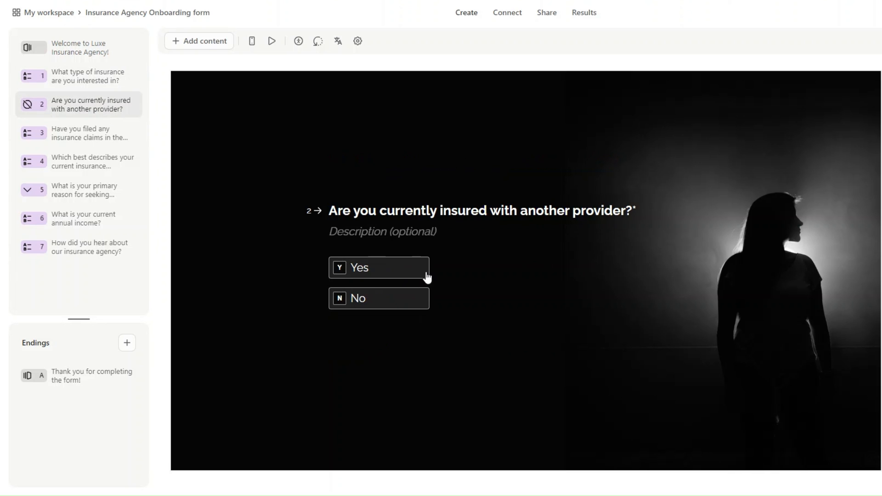
pyautogui.click(103, 133)
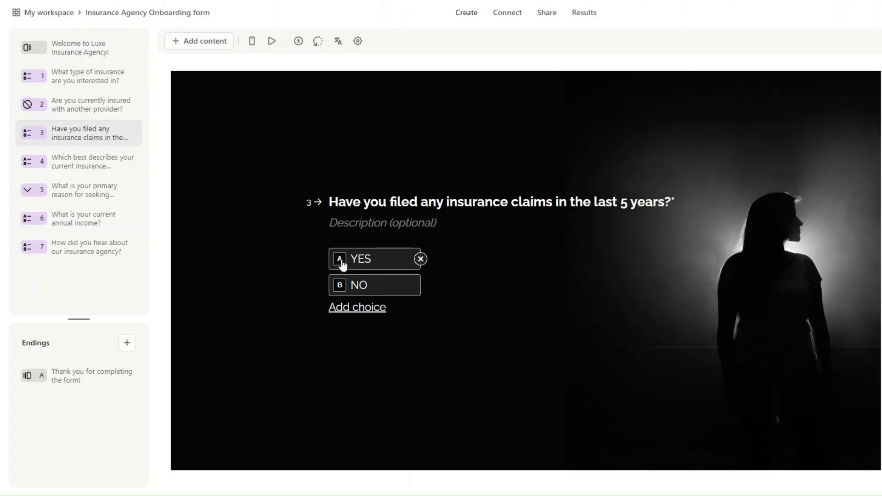
pyautogui.click(112, 159)
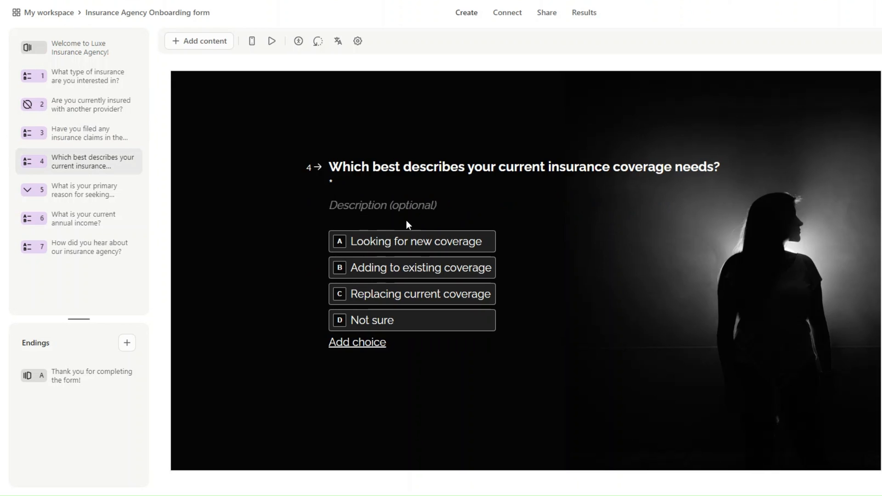
pyautogui.click(111, 189)
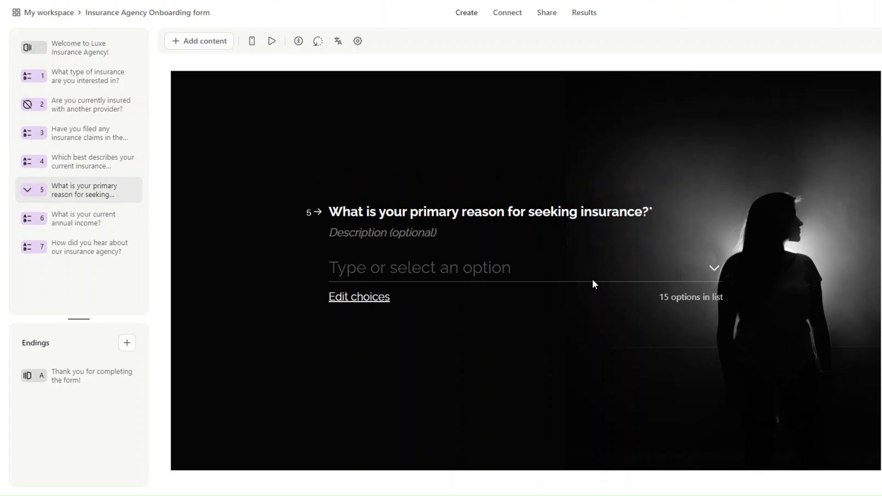
pyautogui.click(97, 225)
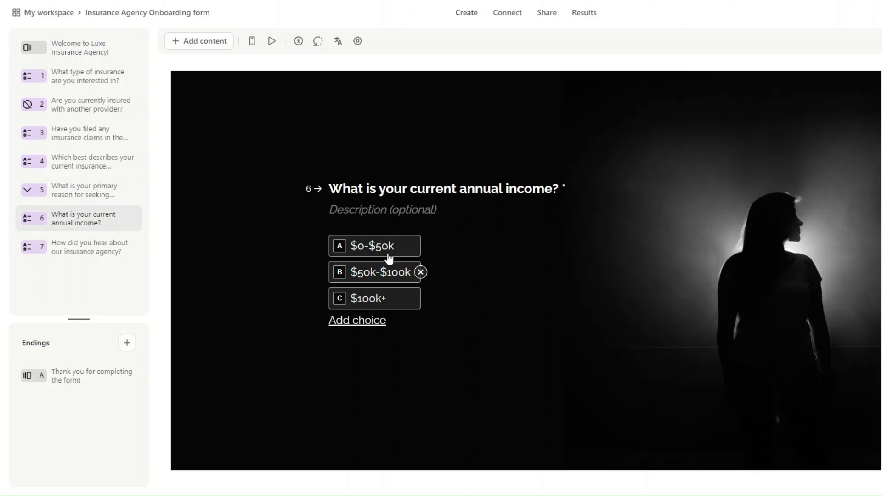
pyautogui.click(71, 255)
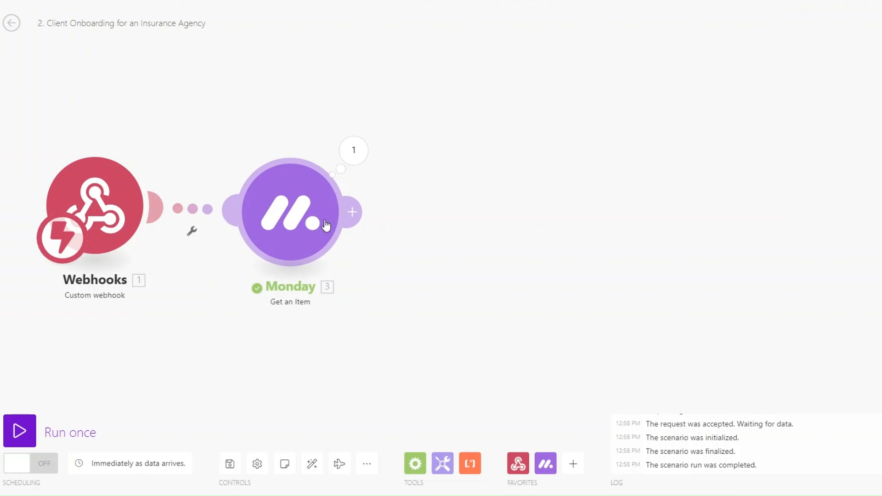
# - Add an Email 'Send an Email' module after the Monday module
pyautogui.click(352, 211)
pyautogui.click(576, 207)
pyautogui.scroll(-1, 634, 269)
pyautogui.scroll(-1, 634, 269)
pyautogui.click(633, 266)
# - Rename the new email module to 'Onboarding Form Email'
pyautogui.rightClick(482, 224)
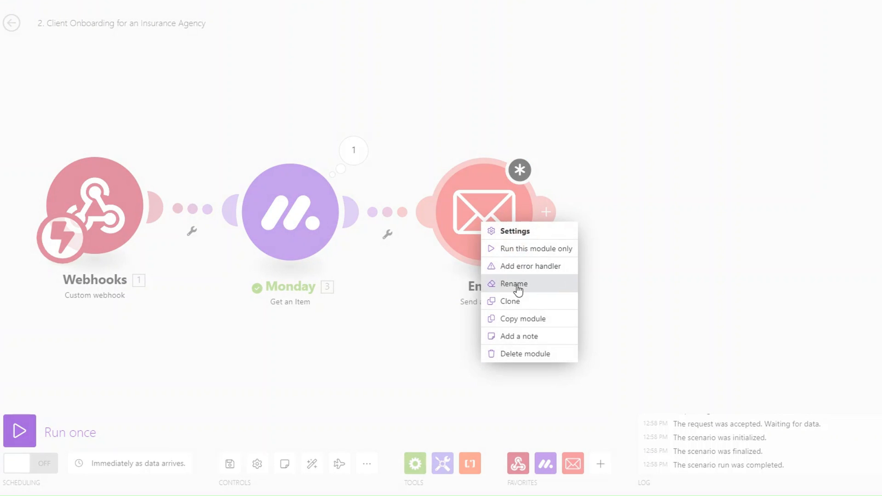
pyautogui.click(513, 283)
pyautogui.write('Onboarding')
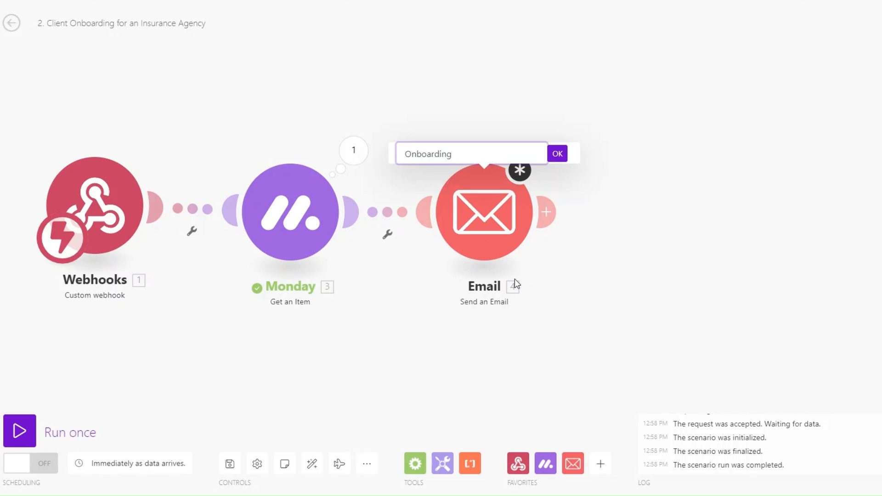
pyautogui.write(' Form Email')
pyautogui.click(557, 154)
pyautogui.click(519, 194)
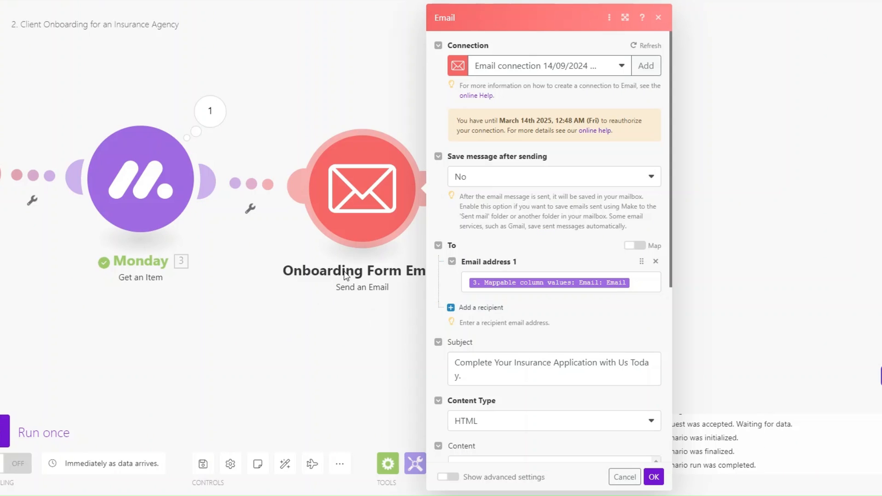
pyautogui.scroll(-3, 564, 171)
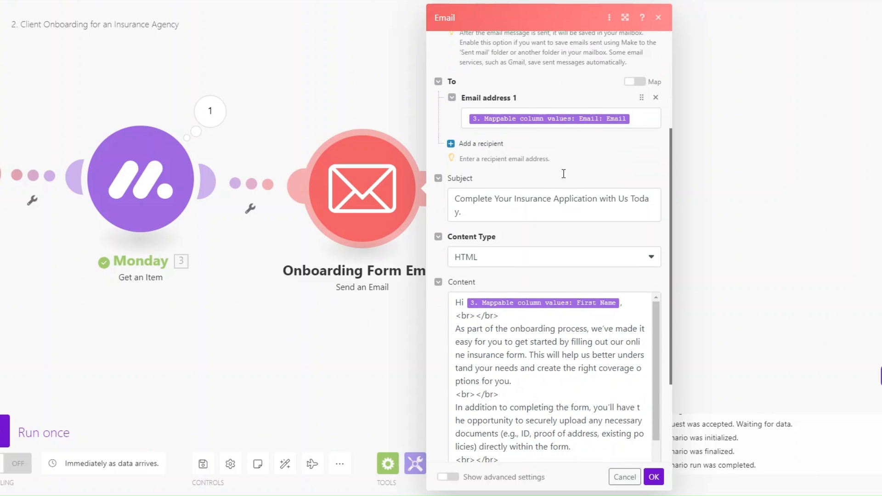
pyautogui.click(634, 126)
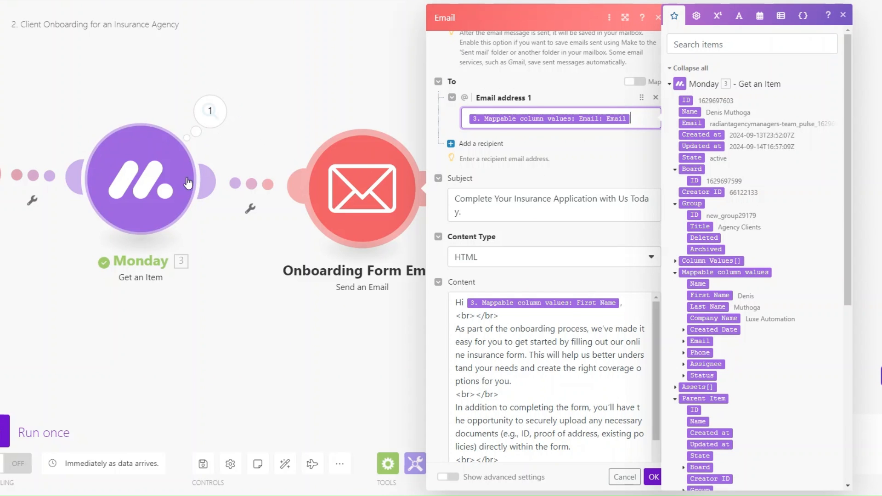
pyautogui.scroll(-3, 688, 246)
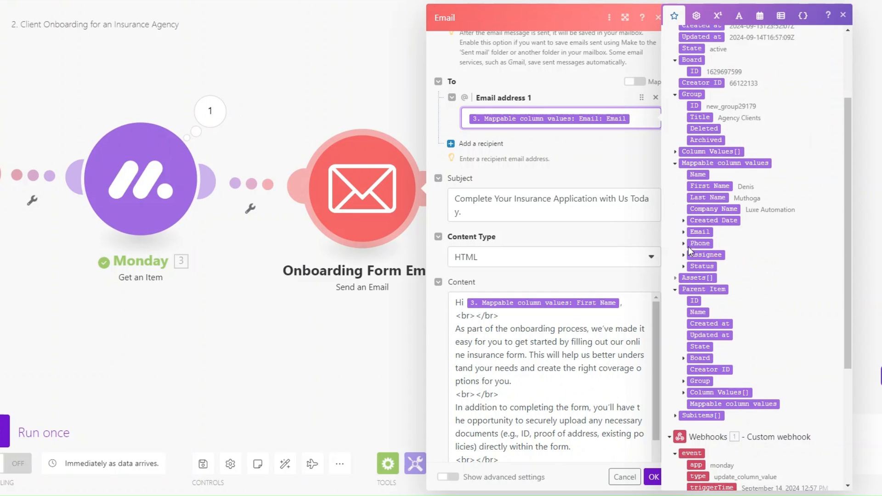
pyautogui.click(684, 233)
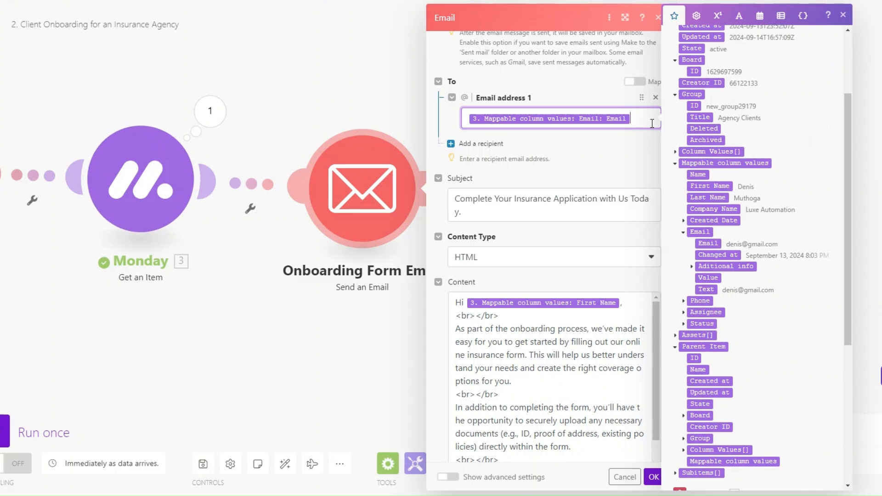
pyautogui.click(508, 211)
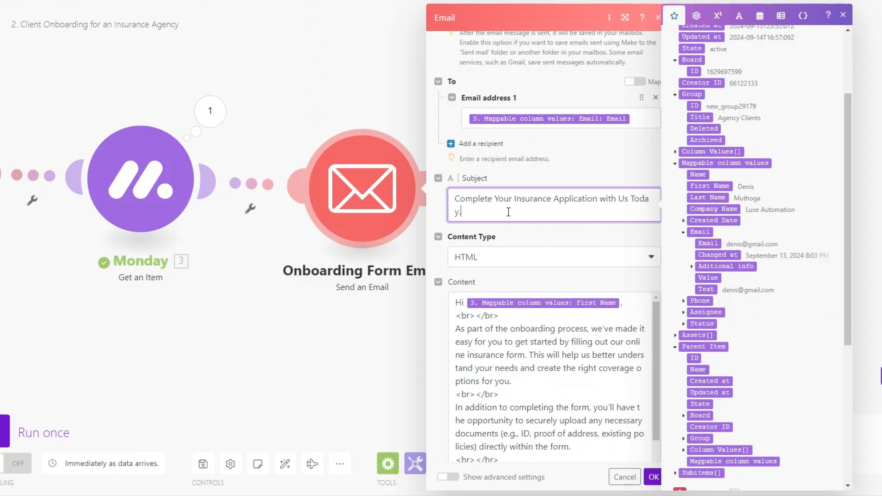
pyautogui.scroll(-3, 508, 212)
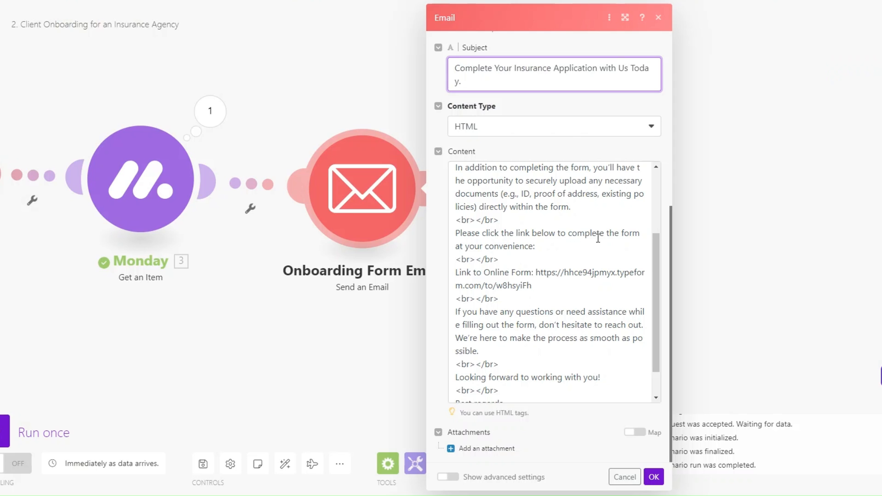
pyautogui.click(546, 249)
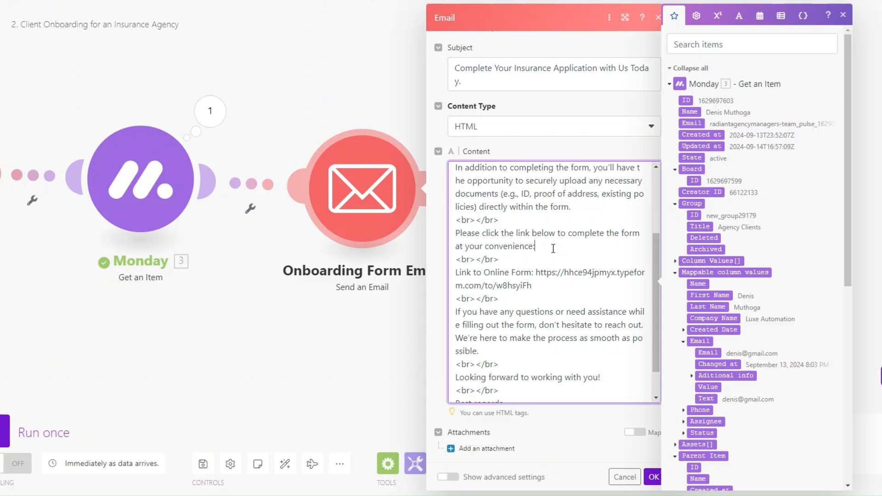
pyautogui.moveTo(536, 272); pyautogui.dragTo(545, 289)
# - Copy the Insurance Agency Onboarding form's public link from Typeform's Share page
pyautogui.click(545, 289)
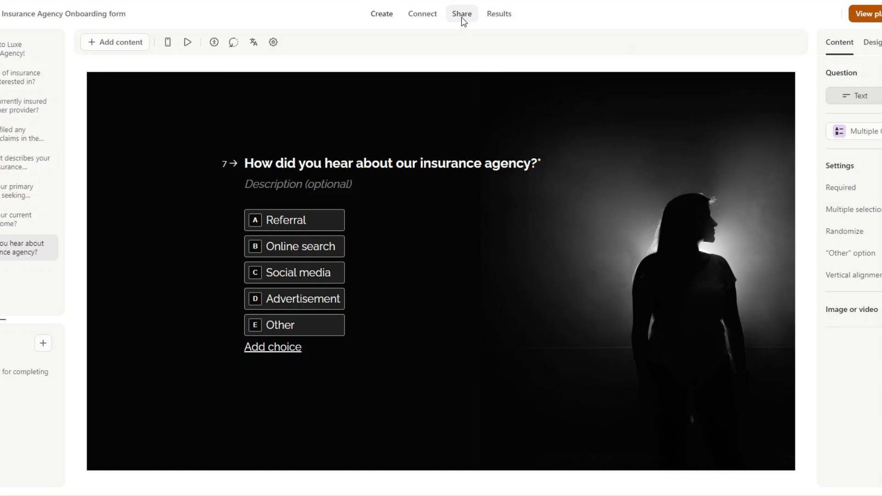
pyautogui.click(461, 14)
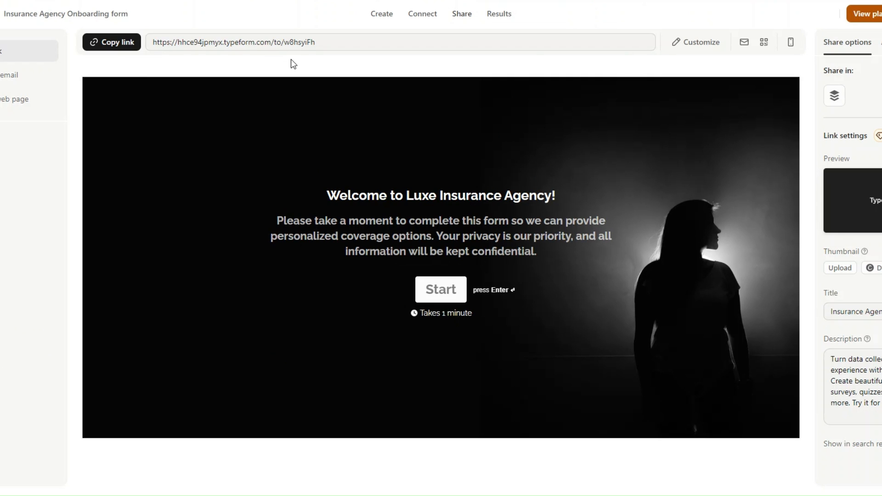
pyautogui.click(118, 42)
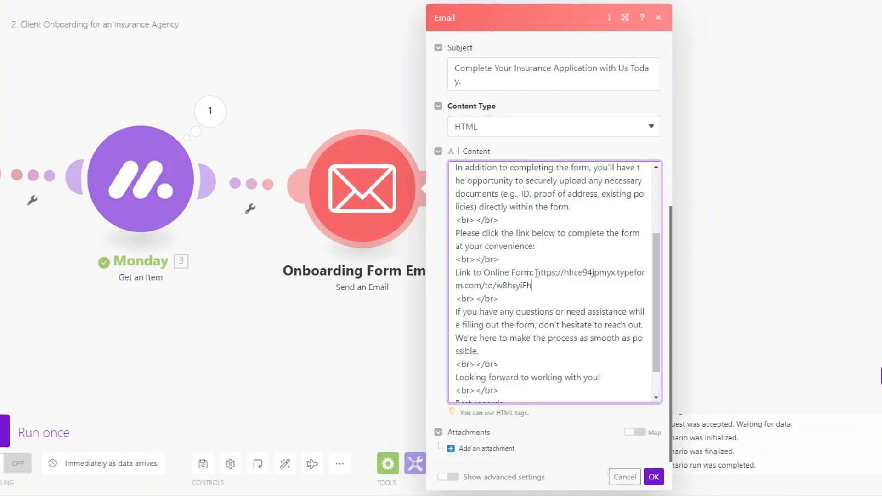
pyautogui.moveTo(531, 285); pyautogui.dragTo(536, 272)
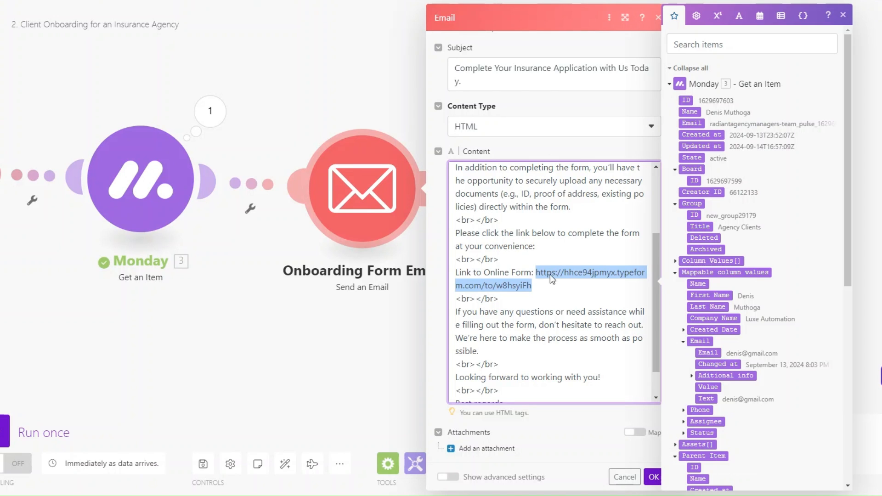
# - Replace the old URL in the email Content with the form link and save the module
pyautogui.click(547, 285)
pyautogui.scroll(-1, 547, 286)
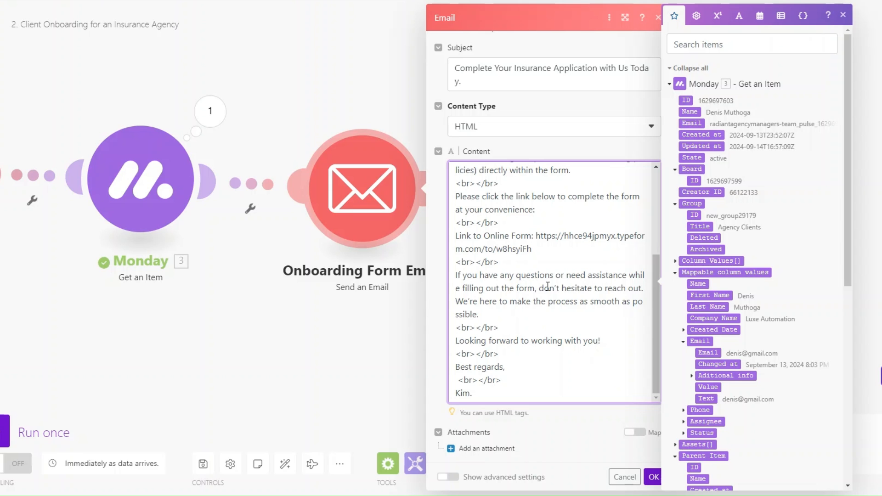
pyautogui.click(595, 416)
pyautogui.scroll(4, 506, 275)
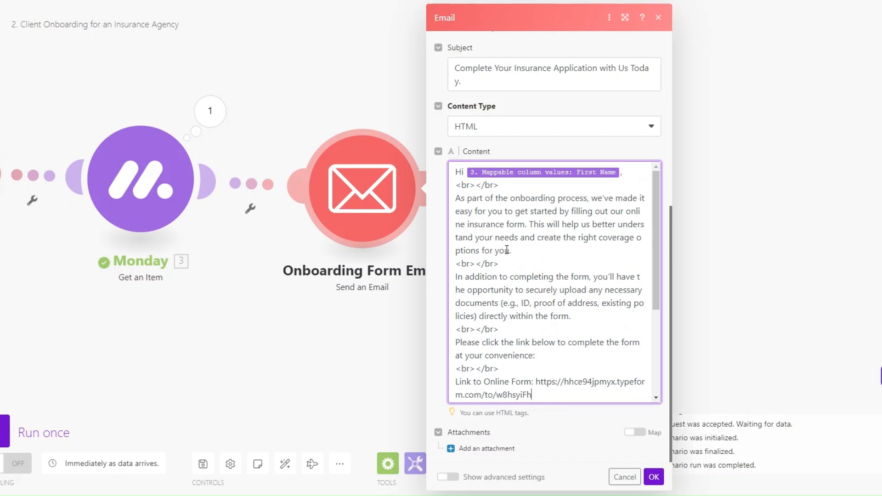
pyautogui.click(654, 476)
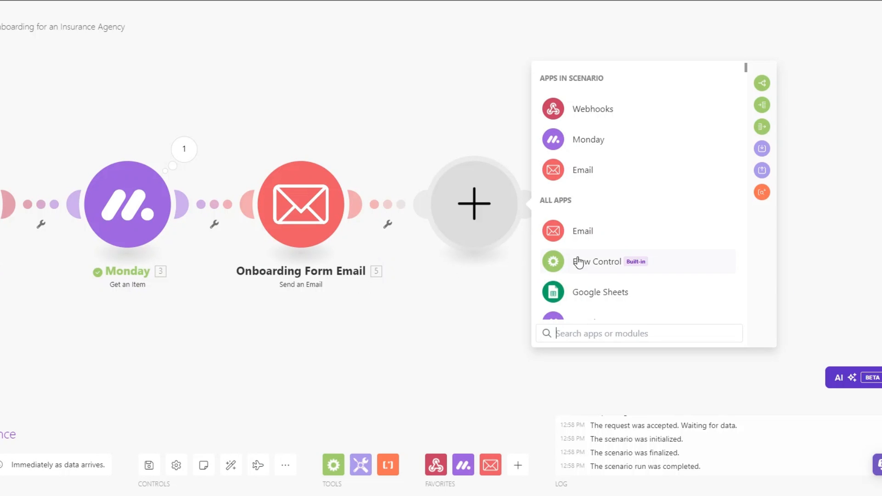
# - Add a Google Drive 'Search for Files/Folders' module after the Onboarding Form Email
pyautogui.scroll(-6, 583, 260)
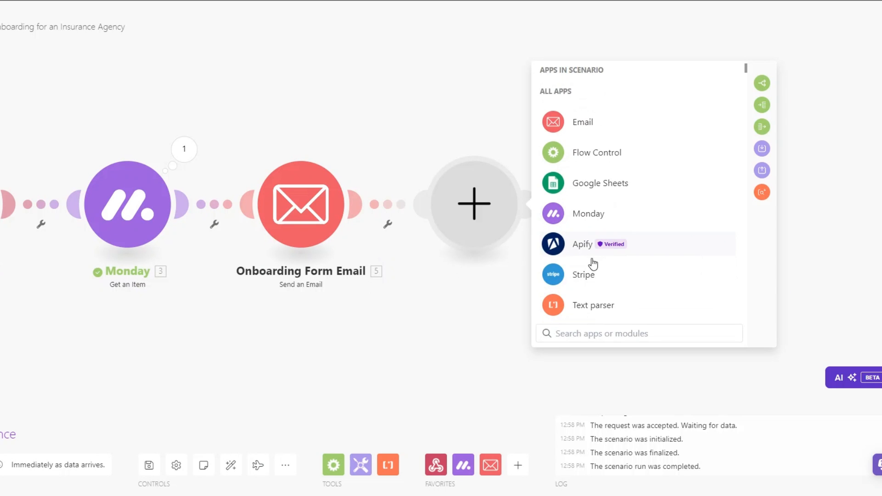
pyautogui.scroll(-3, 592, 258)
pyautogui.click(588, 119)
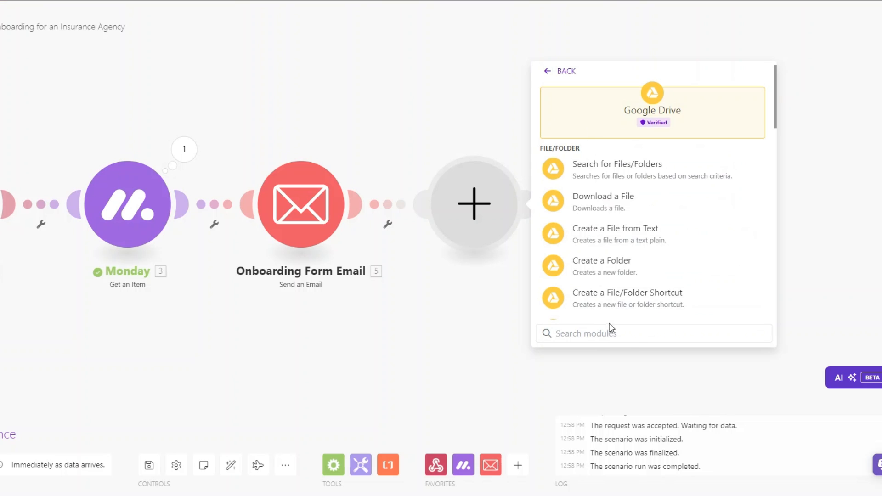
pyautogui.click(611, 171)
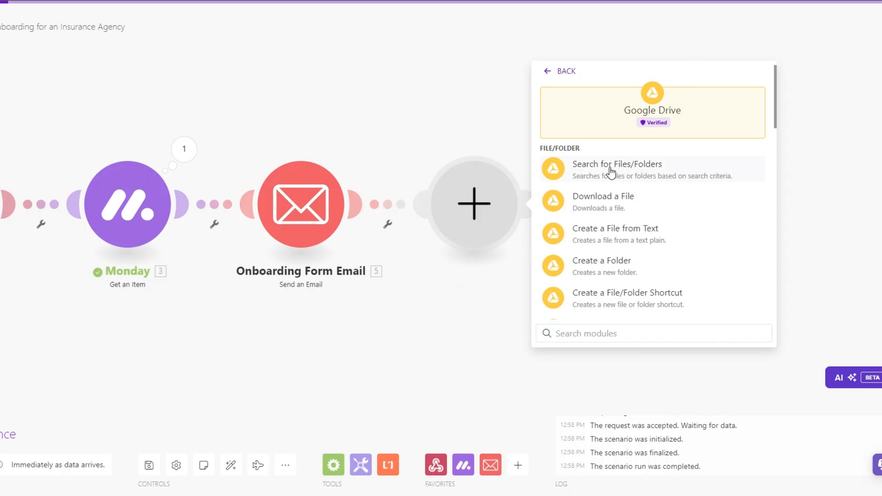
pyautogui.click(559, 270)
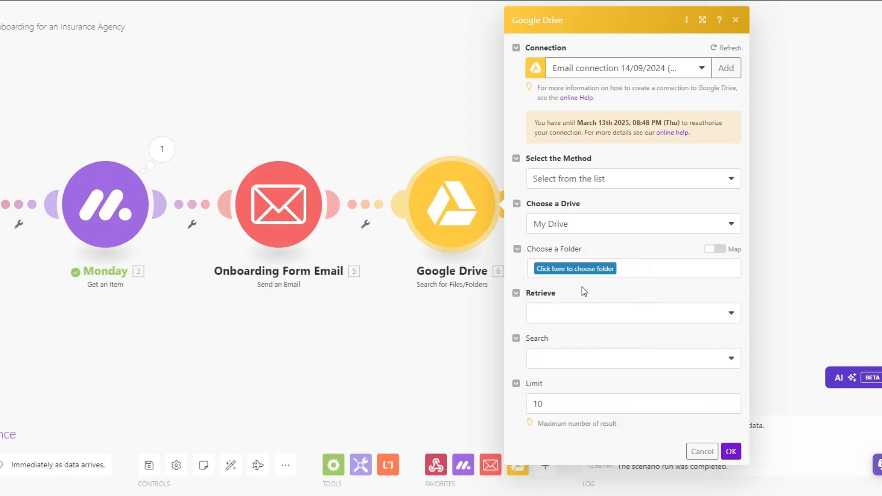
# - Search the Onboarding folder for files and folders by fulltext 'Onboarding Checklist', limit 1
pyautogui.click(580, 271)
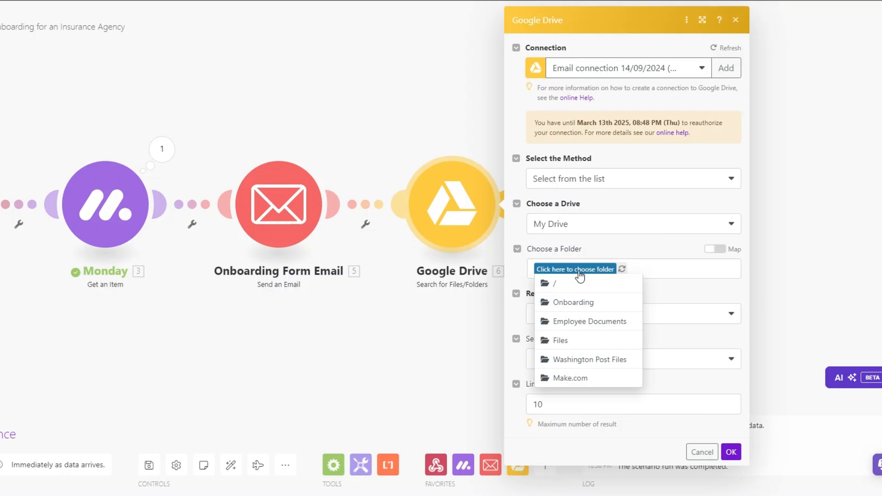
pyautogui.click(573, 302)
pyautogui.click(567, 316)
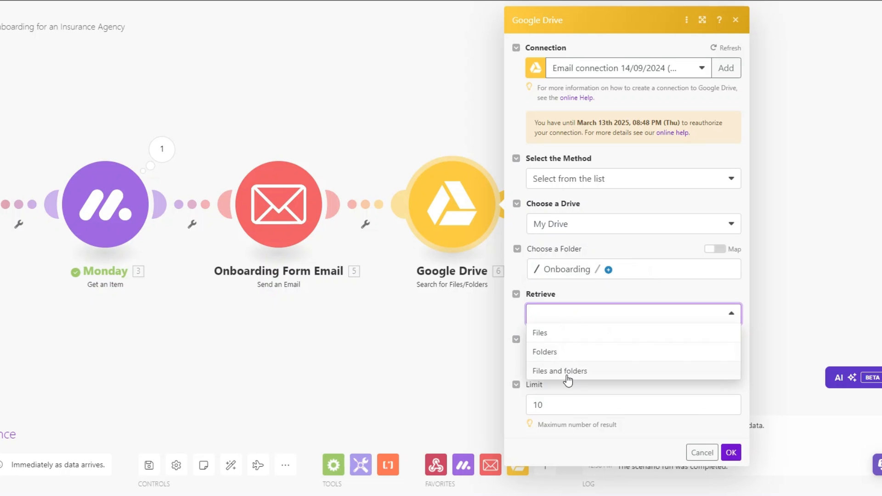
pyautogui.click(567, 371)
pyautogui.click(567, 365)
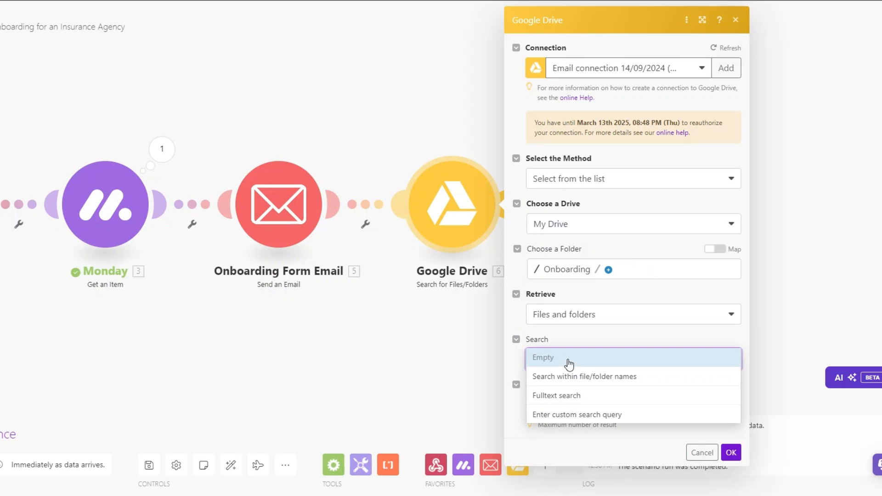
pyautogui.click(564, 396)
pyautogui.click(567, 404)
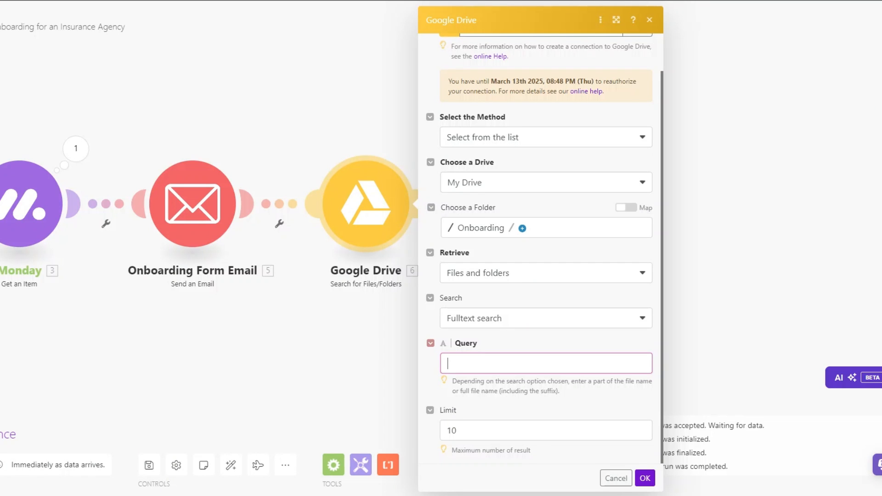
pyautogui.write('Onboar')
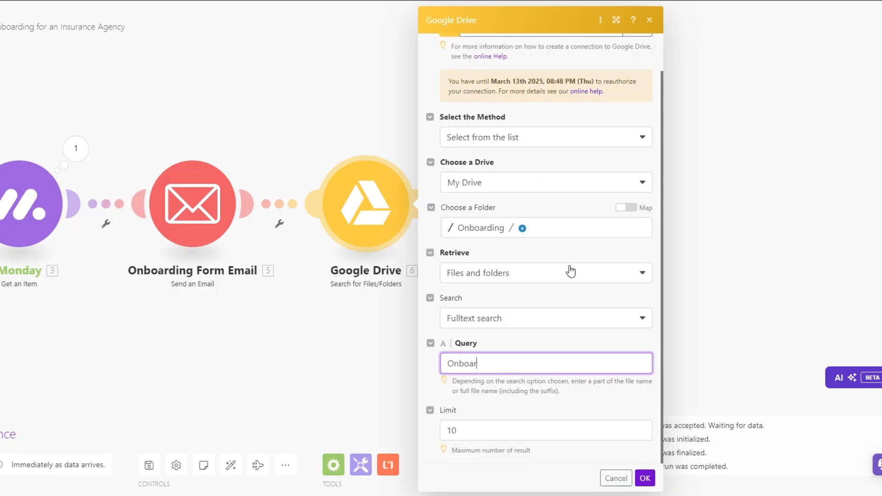
pyautogui.write('ding Checklist')
pyautogui.click(506, 432)
pyautogui.press('BackSpace')
pyautogui.click(644, 478)
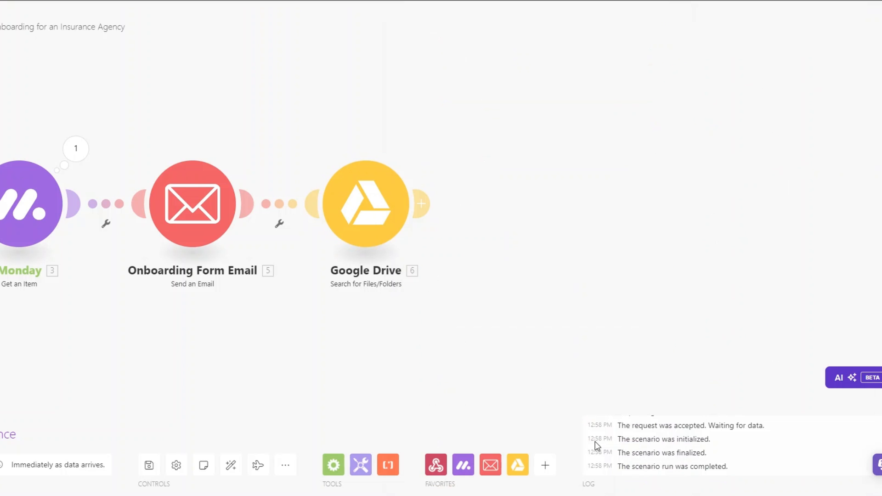
# - Run only the Google Drive search and confirm it returns the Onboarding Checklist file
pyautogui.rightClick(370, 208)
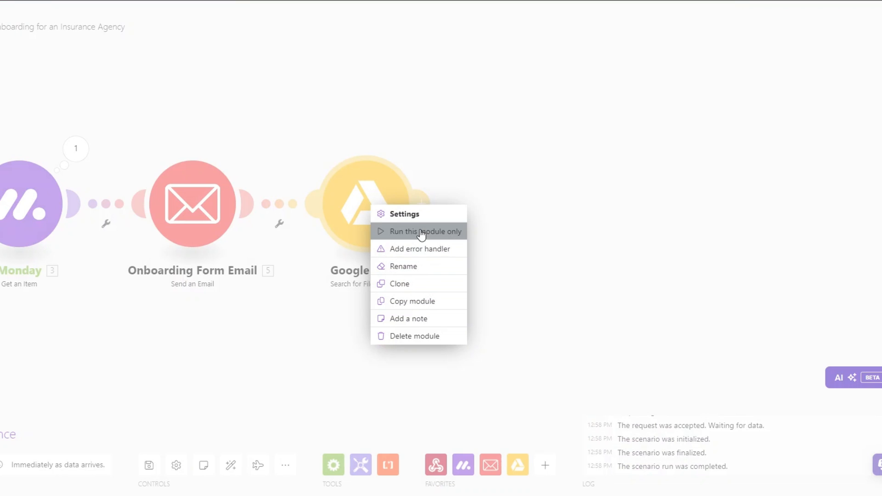
pyautogui.click(420, 232)
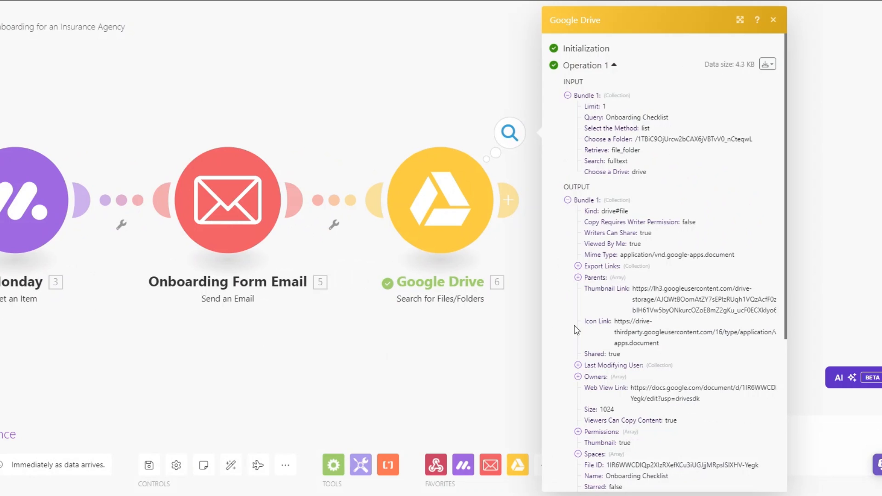
pyautogui.scroll(-5, 592, 329)
pyautogui.moveTo(609, 257); pyautogui.dragTo(689, 259)
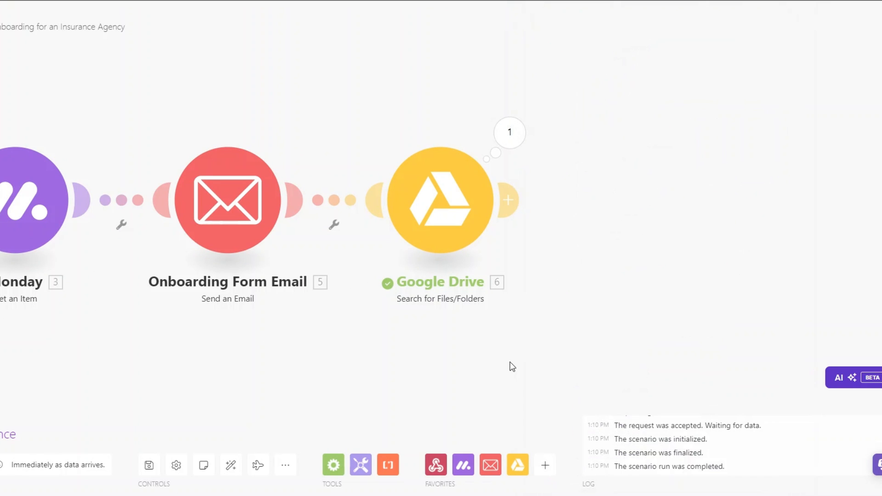
pyautogui.click(506, 368)
pyautogui.scroll(-2, 432, 216)
pyautogui.moveTo(486, 350); pyautogui.dragTo(465, 338)
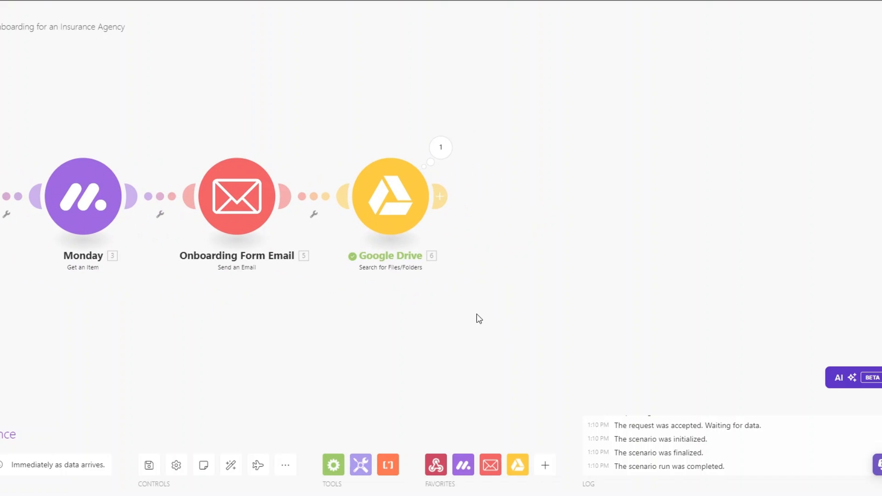
pyautogui.moveTo(442, 196)
pyautogui.mouseDown()
pyautogui.moveTo(481, 197)
pyautogui.moveTo(454, 196)
pyautogui.mouseUp()
# - Add a Google Drive 'Get a Share Link' module using the found file's ID
pyautogui.click(441, 197)
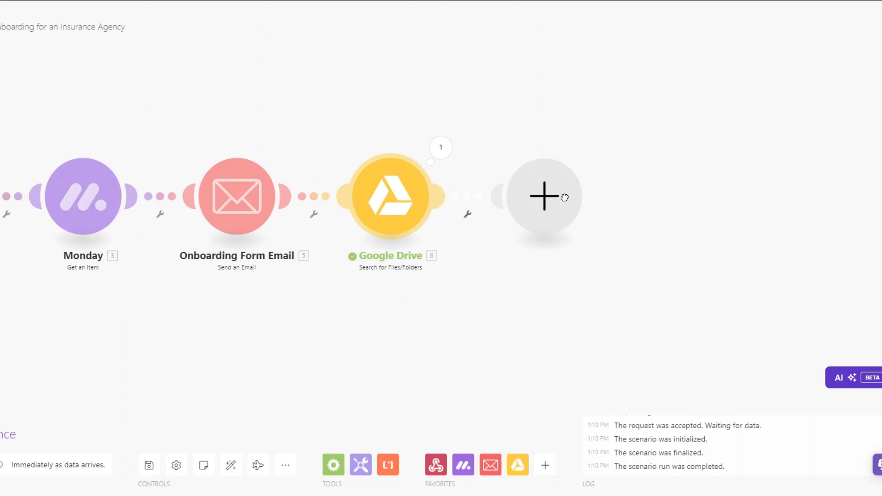
pyautogui.click(666, 191)
pyautogui.scroll(-6, 662, 237)
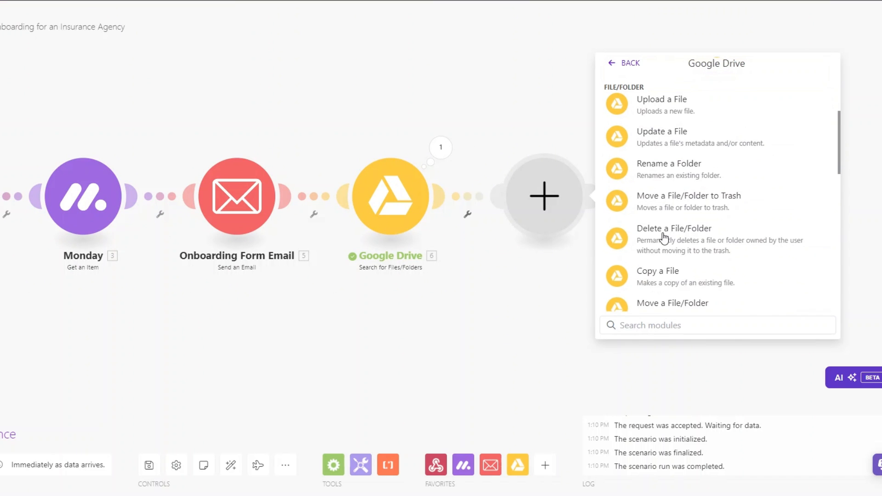
pyautogui.click(665, 189)
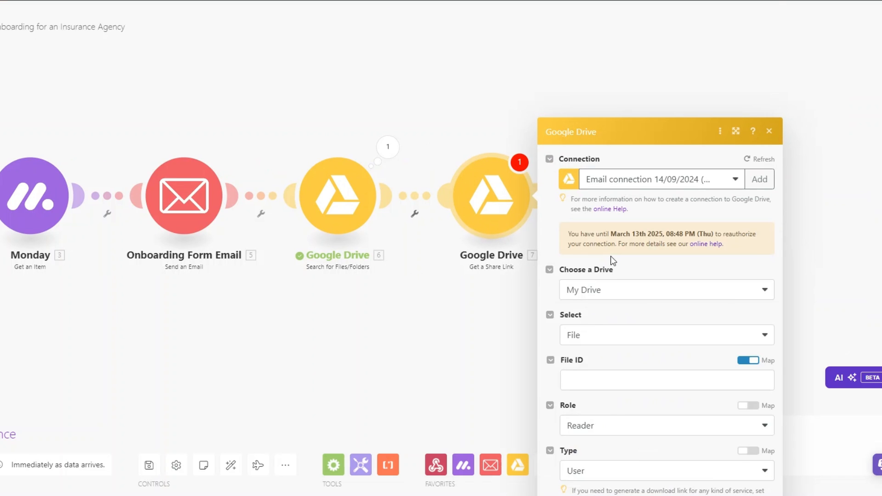
pyautogui.click(604, 266)
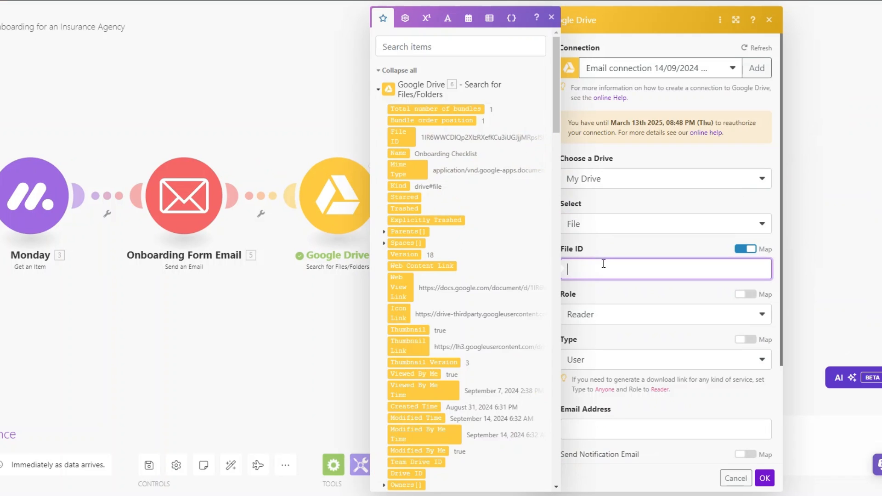
pyautogui.click(398, 136)
# - Set the share link's Role to Reader and Type to Anyone
pyautogui.click(617, 316)
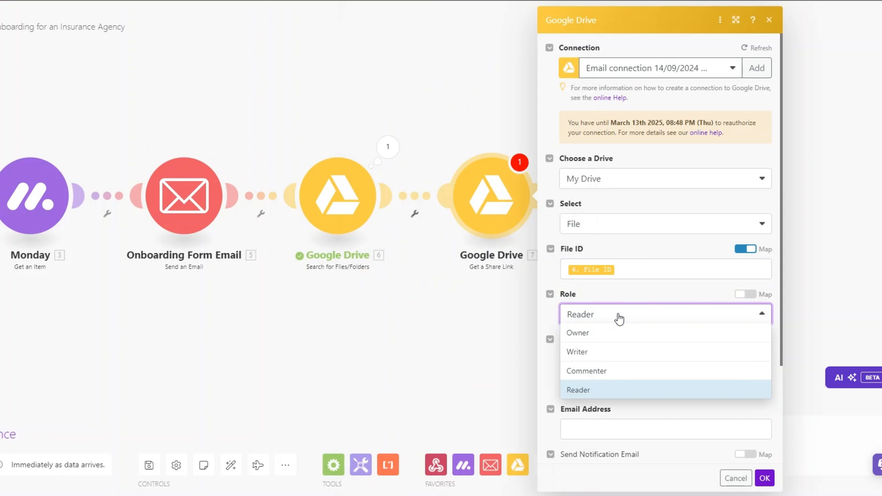
pyautogui.click(618, 316)
pyautogui.click(600, 316)
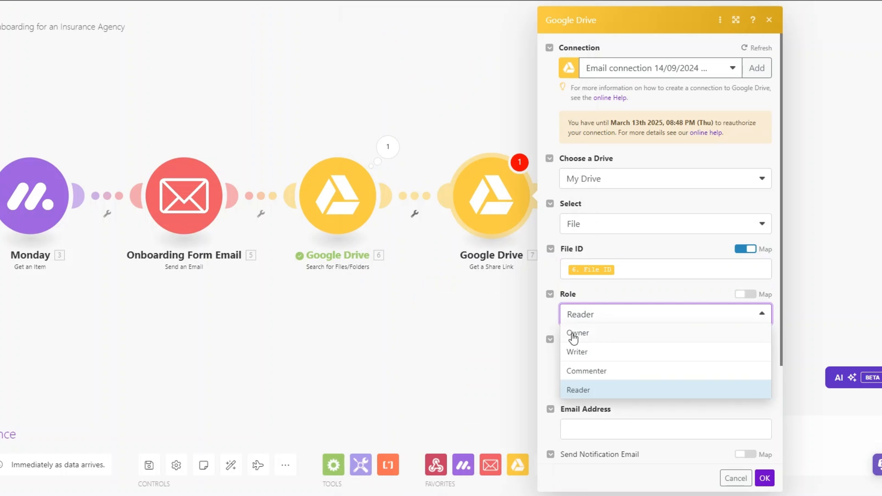
pyautogui.click(613, 391)
pyautogui.click(599, 361)
pyautogui.click(598, 408)
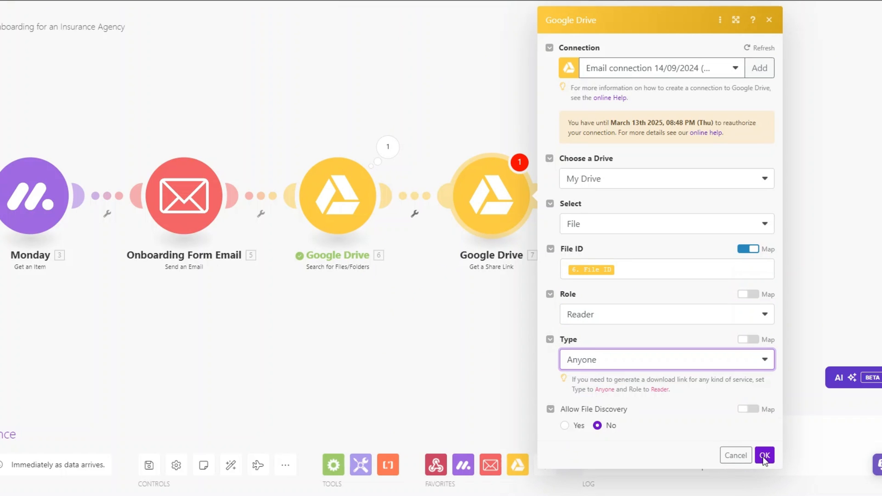
pyautogui.click(764, 454)
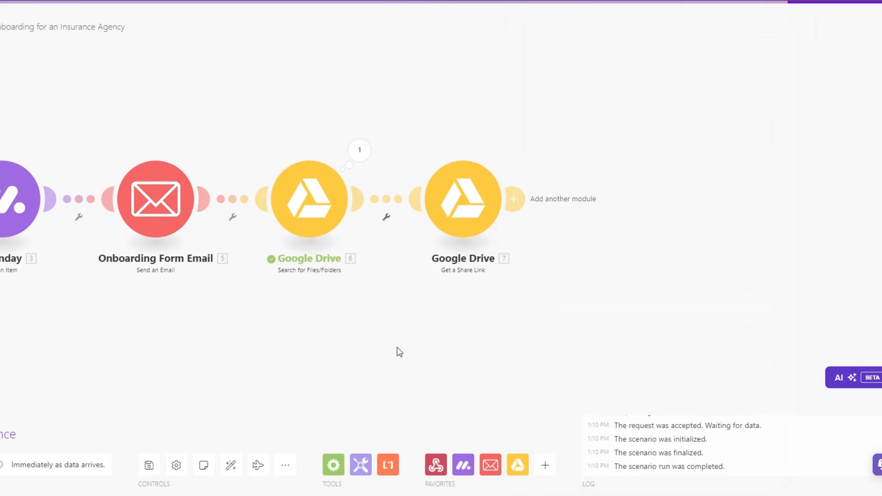
pyautogui.click(519, 200)
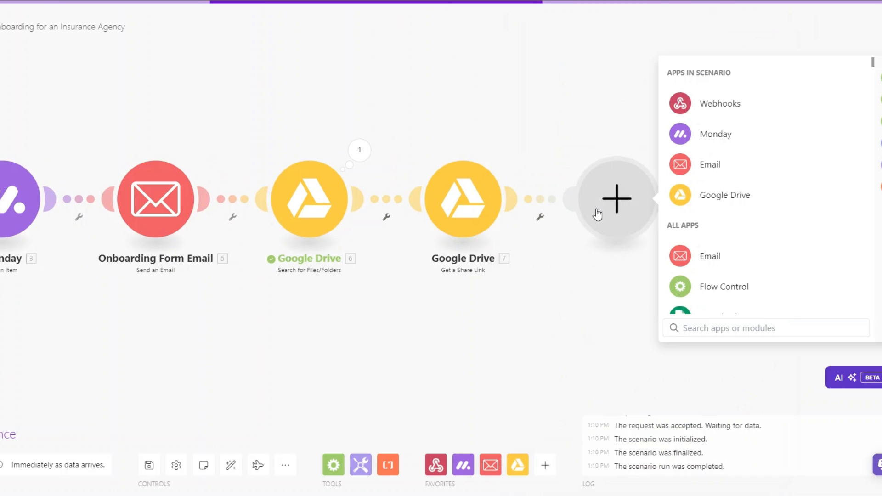
# - Make the new step an Email 'Send an Email' module
pyautogui.click(712, 169)
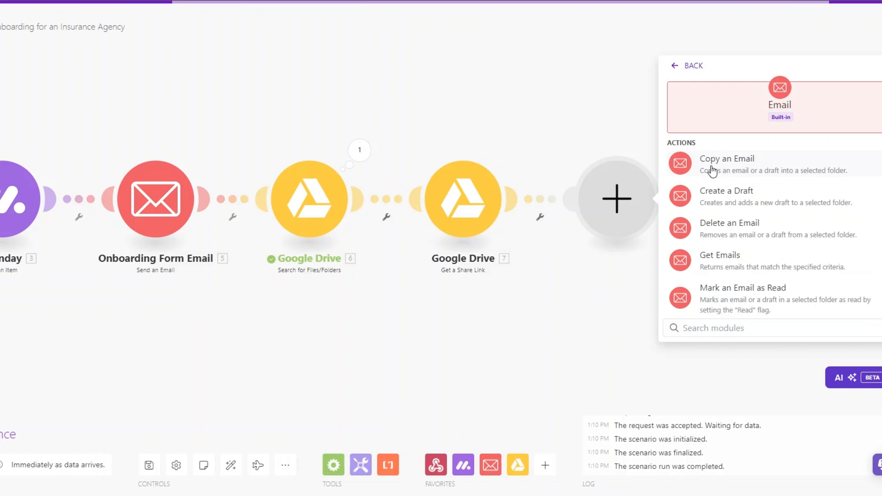
pyautogui.scroll(-1, 739, 299)
pyautogui.scroll(-2, 739, 299)
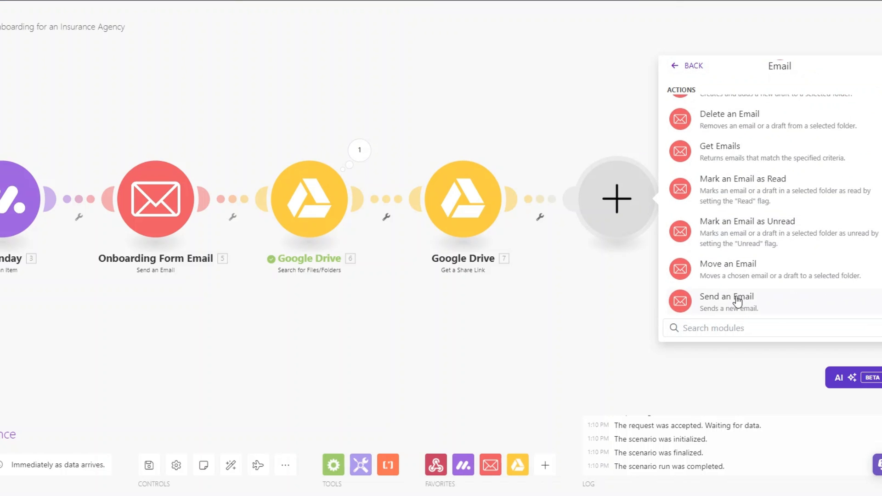
pyautogui.click(735, 299)
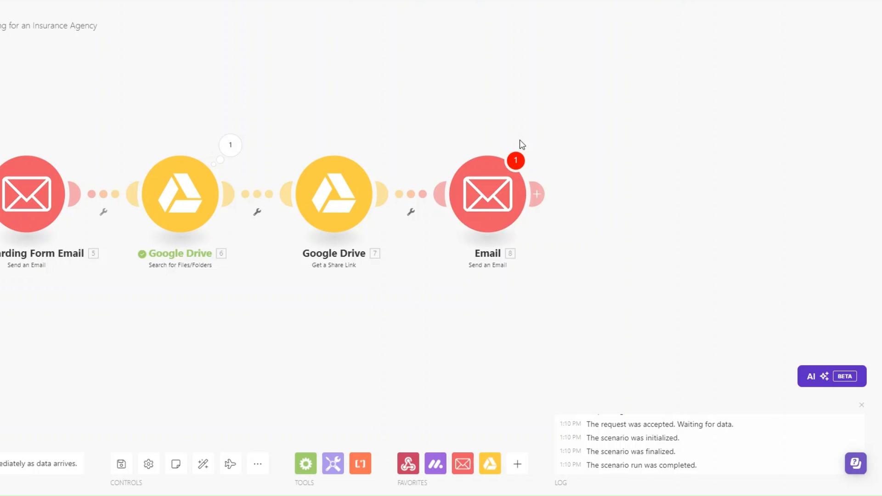
# - Rename the new email module to 'Welcome Material Email'
pyautogui.rightClick(492, 186)
pyautogui.click(522, 249)
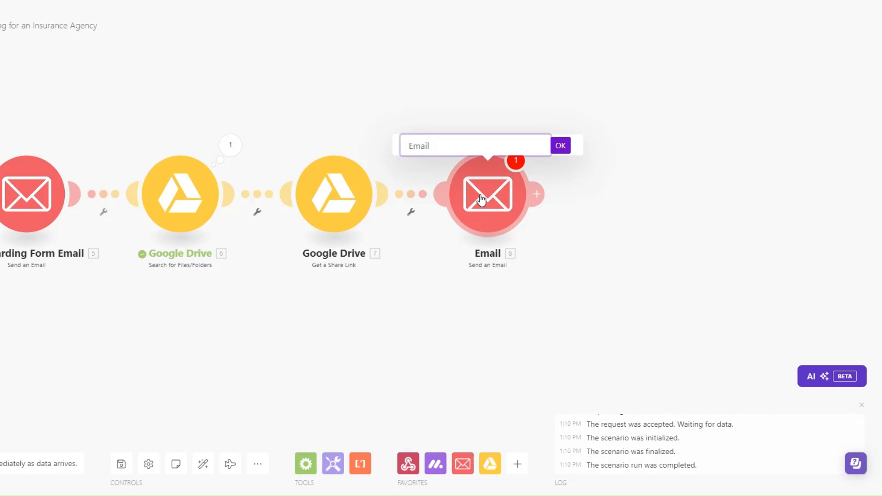
pyautogui.write('Welcome Material Email')
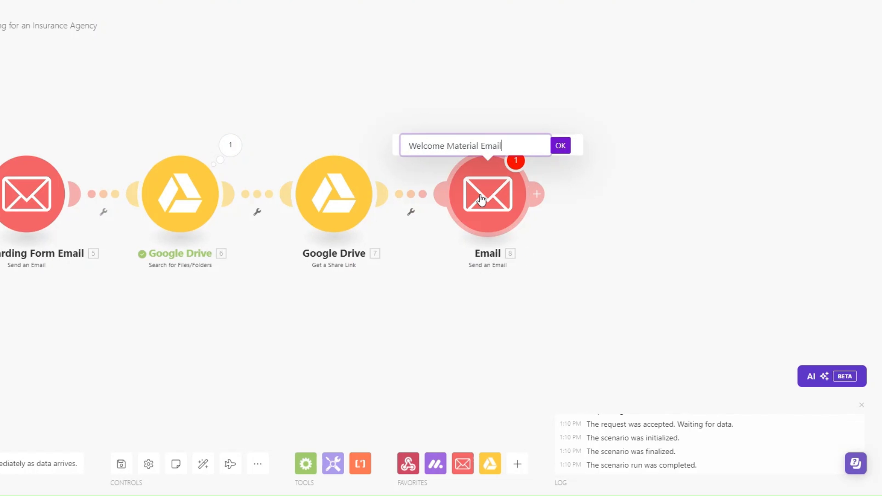
pyautogui.click(560, 146)
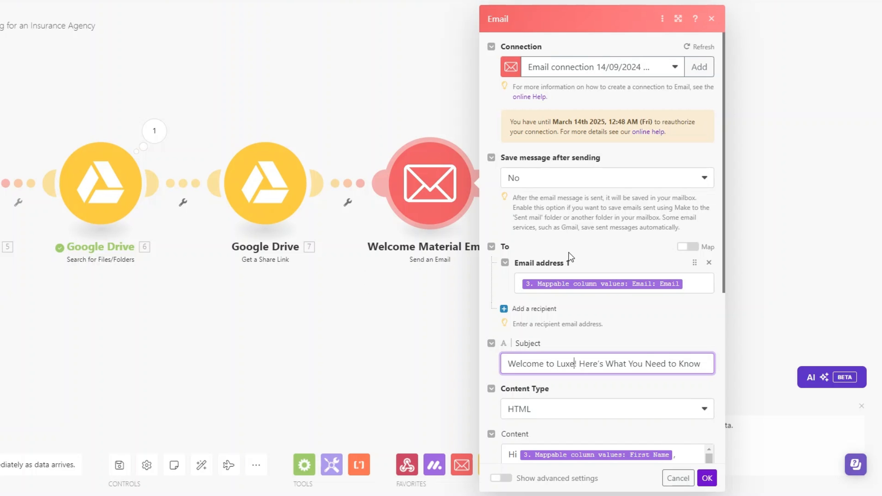
# - Insert 7. Share Link after 'Link to the materials:' in the welcome email body and save it
pyautogui.scroll(-3, 570, 257)
pyautogui.click(568, 171)
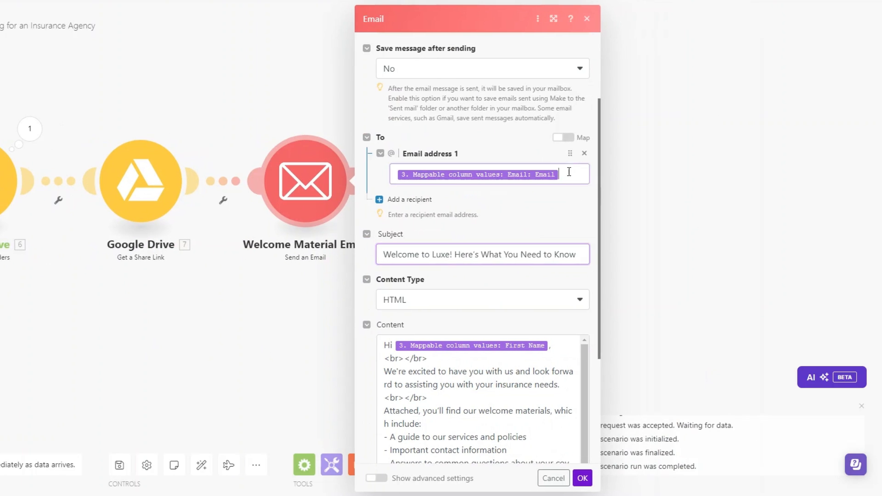
pyautogui.scroll(-15, 680, 223)
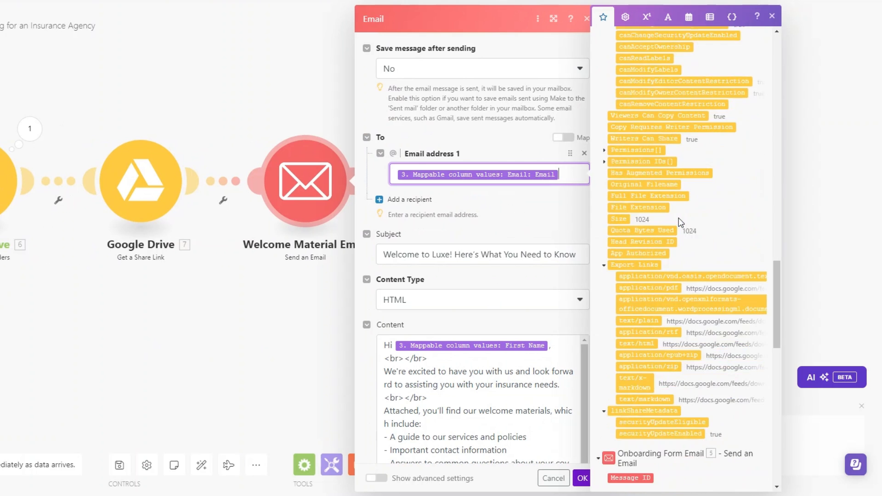
pyautogui.scroll(-5, 680, 223)
pyautogui.scroll(5, 675, 257)
pyautogui.click(614, 319)
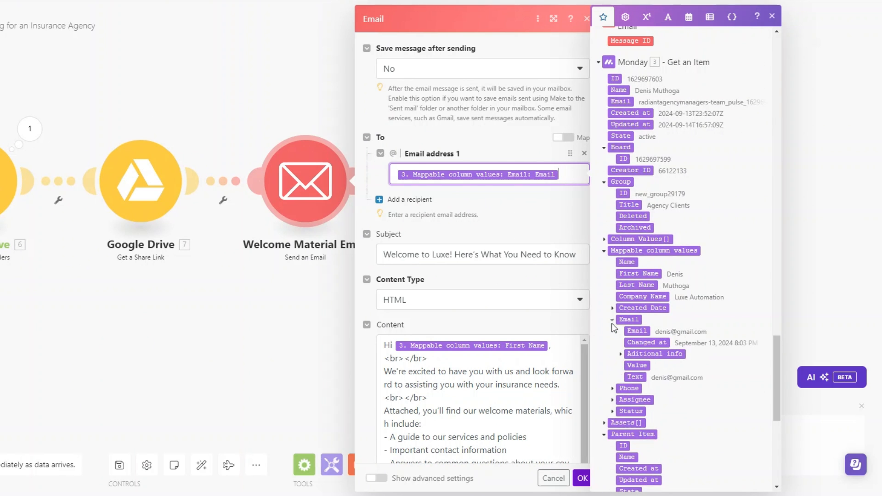
pyautogui.click(510, 342)
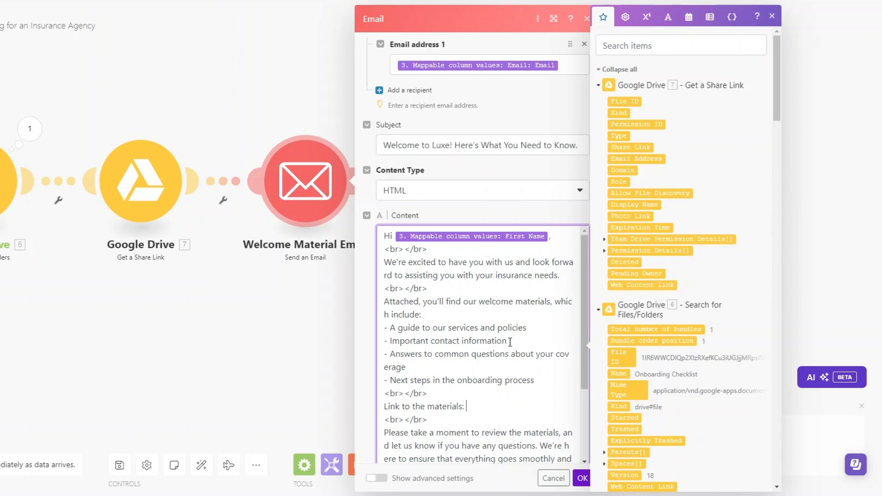
pyautogui.scroll(-2, 510, 342)
pyautogui.scroll(2, 507, 321)
pyautogui.scroll(-2, 504, 151)
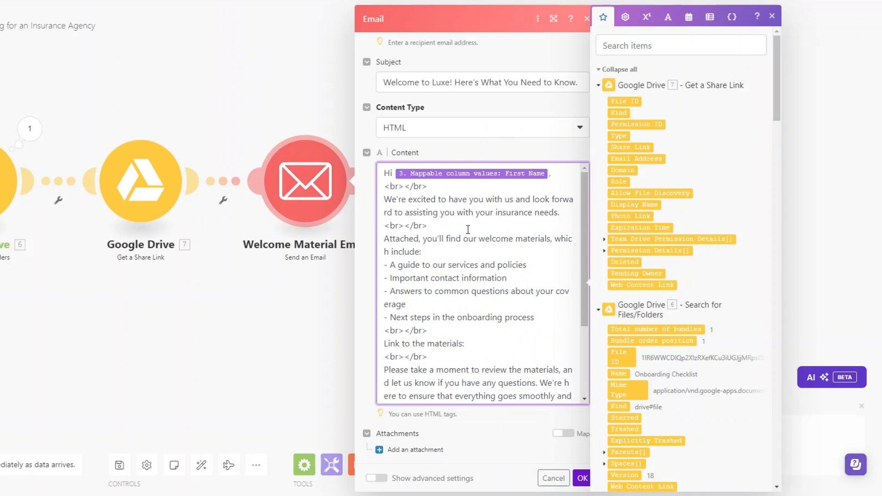
pyautogui.click(629, 146)
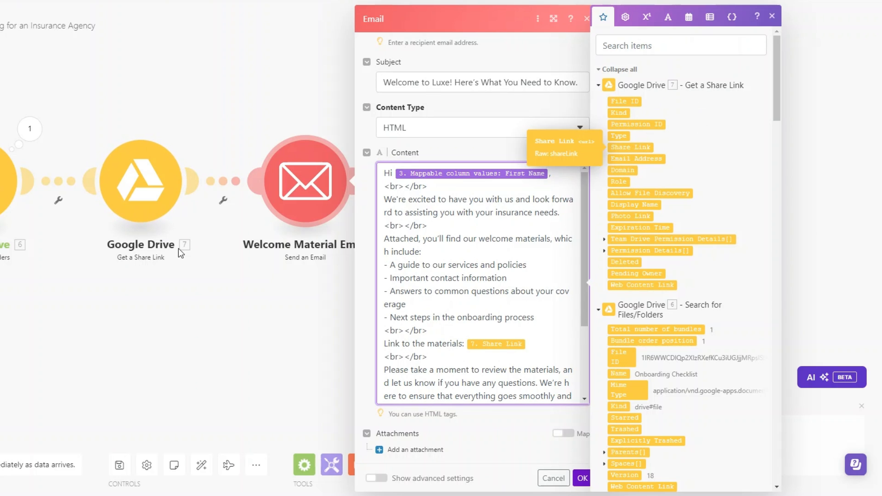
pyautogui.scroll(-1, 418, 315)
pyautogui.scroll(-3, 418, 316)
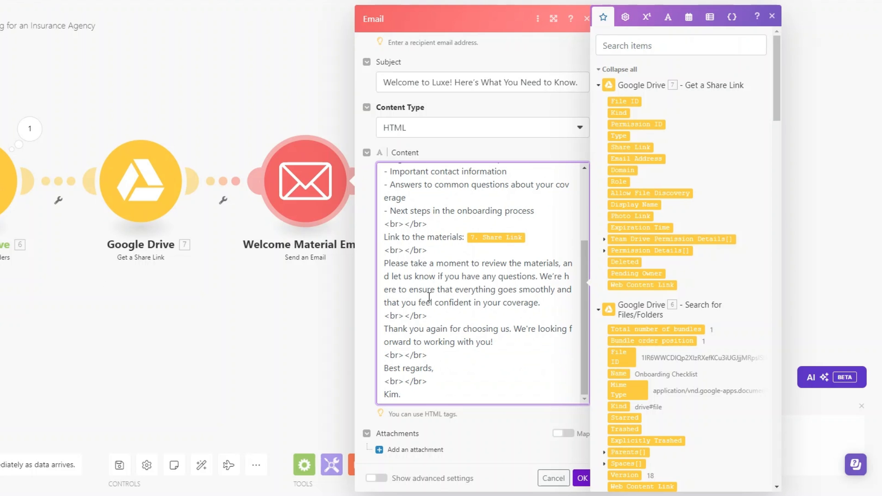
pyautogui.click(581, 477)
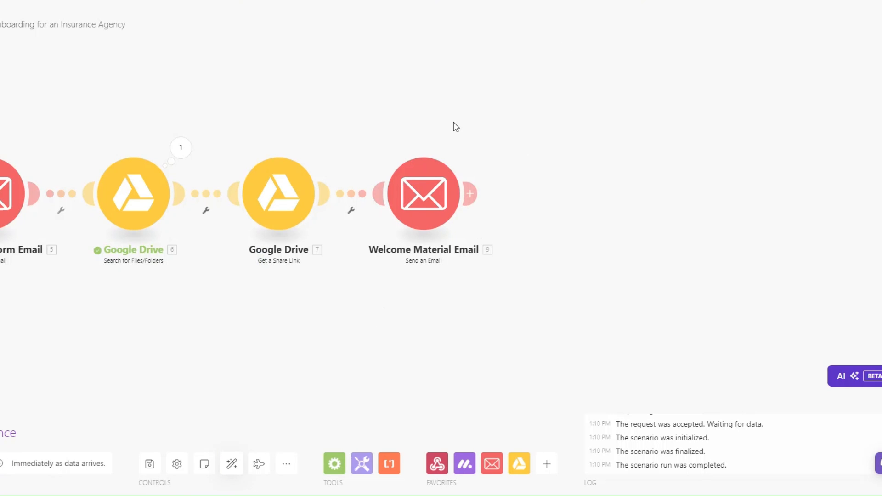
# - Copy the Drive search, share-link and welcome email modules and paste them as modules 10–12
pyautogui.moveTo(86, 99); pyautogui.dragTo(575, 306)
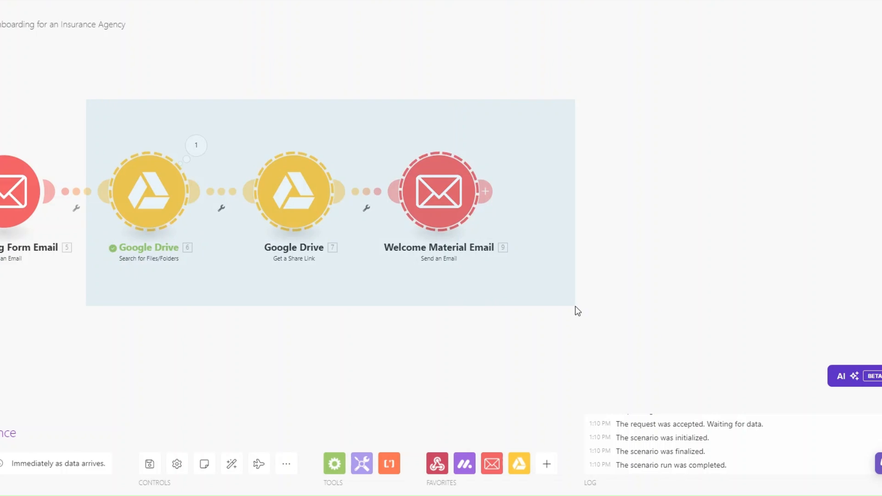
pyautogui.rightClick(301, 200)
pyautogui.moveTo(488, 307); pyautogui.dragTo(372, 307)
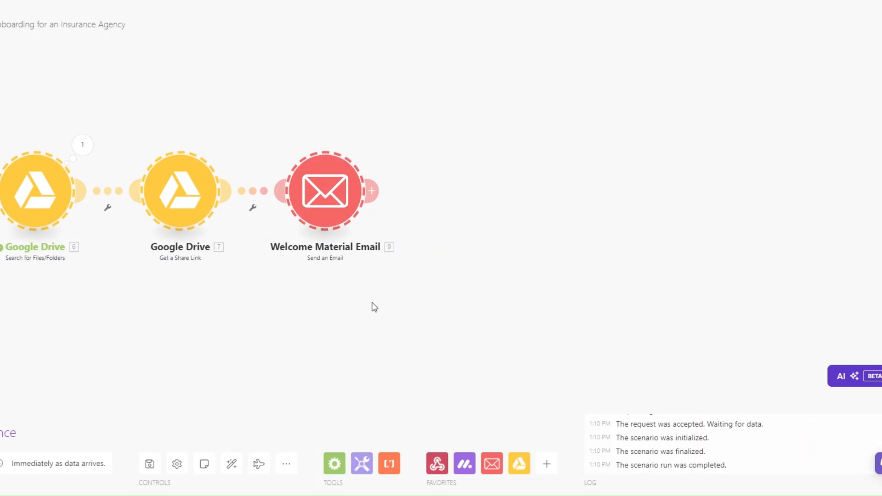
pyautogui.rightClick(577, 248)
pyautogui.click(624, 272)
# - Move the pasted modules after the welcome email and auto-align the whole scenario
pyautogui.moveTo(514, 311); pyautogui.dragTo(330, 305)
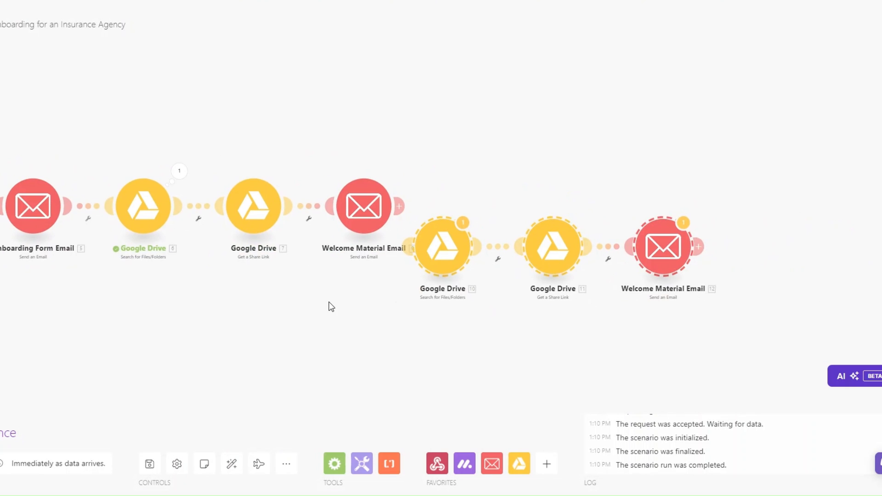
pyautogui.moveTo(419, 202); pyautogui.dragTo(692, 280)
pyautogui.moveTo(472, 256); pyautogui.dragTo(500, 219)
pyautogui.click(235, 362)
pyautogui.click(231, 463)
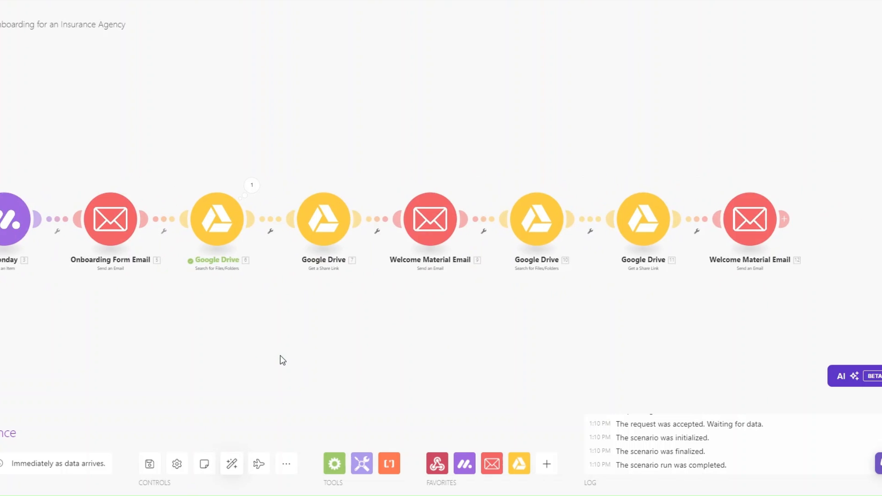
# - Rename the copied email module 12 to 'Policy Detail Email'
pyautogui.rightClick(649, 209)
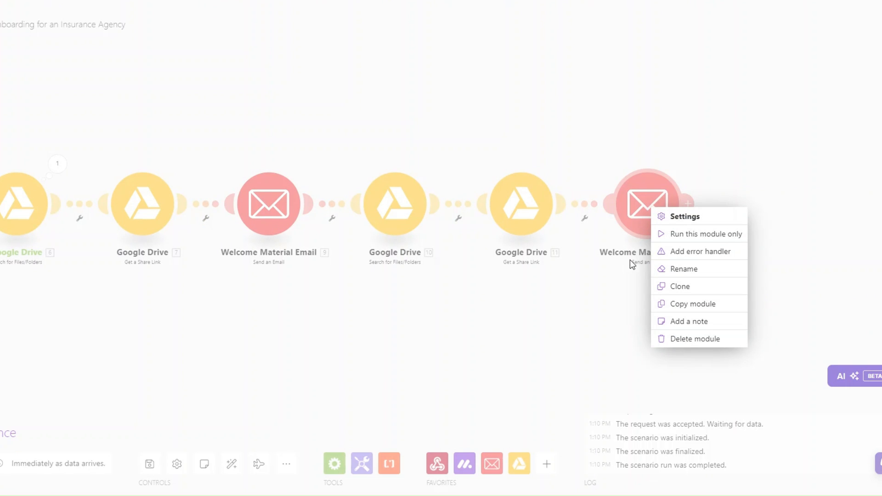
pyautogui.click(686, 270)
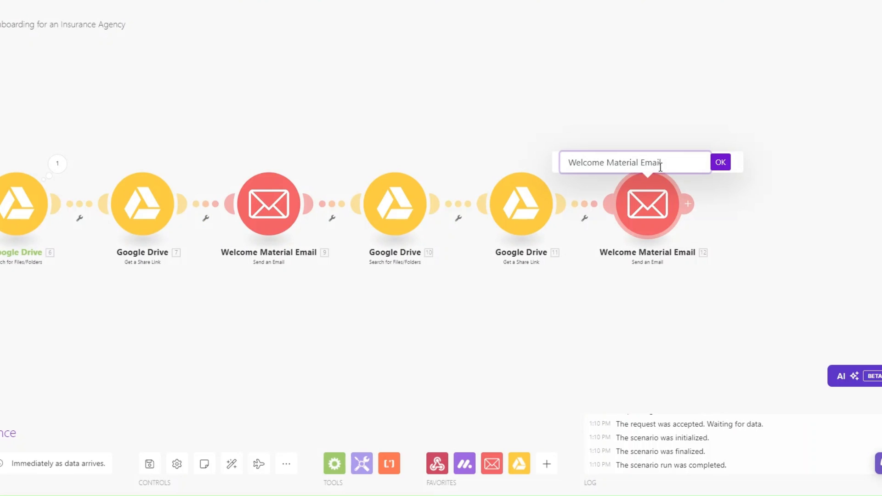
pyautogui.moveTo(636, 162); pyautogui.dragTo(542, 168)
pyautogui.rightClick(654, 202)
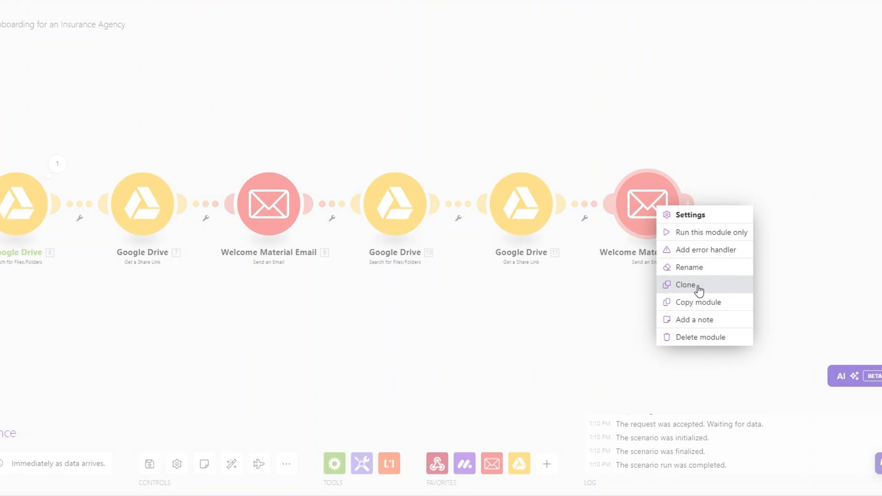
pyautogui.click(689, 268)
pyautogui.click(638, 162)
pyautogui.press('BackSpace')
pyautogui.press('BackSpace')
pyautogui.press('BackSpace')
pyautogui.press('BackSpace')
pyautogui.press('BackSpace')
pyautogui.press('BackSpace')
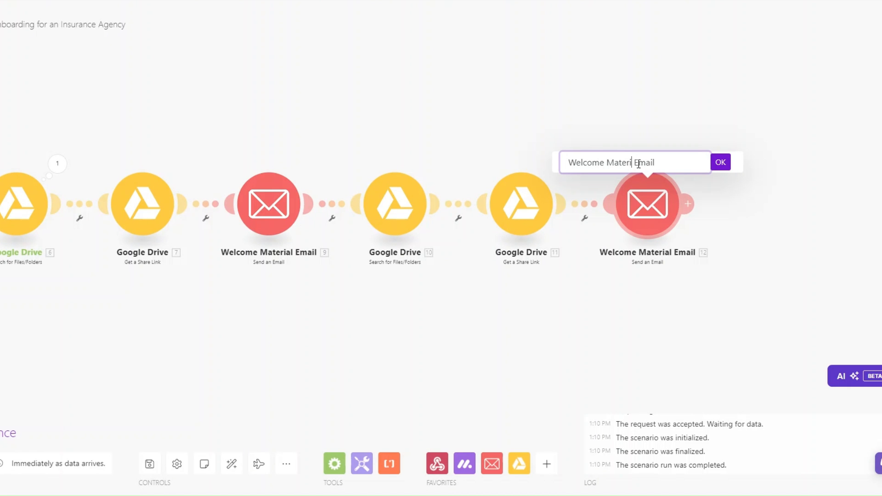
pyautogui.press('BackSpace')
pyautogui.press('BackSpace')
pyautogui.press('BackSpace')
pyautogui.press('BackSpace')
pyautogui.press('BackSpace')
pyautogui.press('BackSpace')
pyautogui.press('BackSpace')
pyautogui.press('BackSpace')
pyautogui.press('BackSpace')
pyautogui.press('BackSpace')
pyautogui.press('BackSpace')
pyautogui.write('Policy Detail')
pyautogui.click(717, 163)
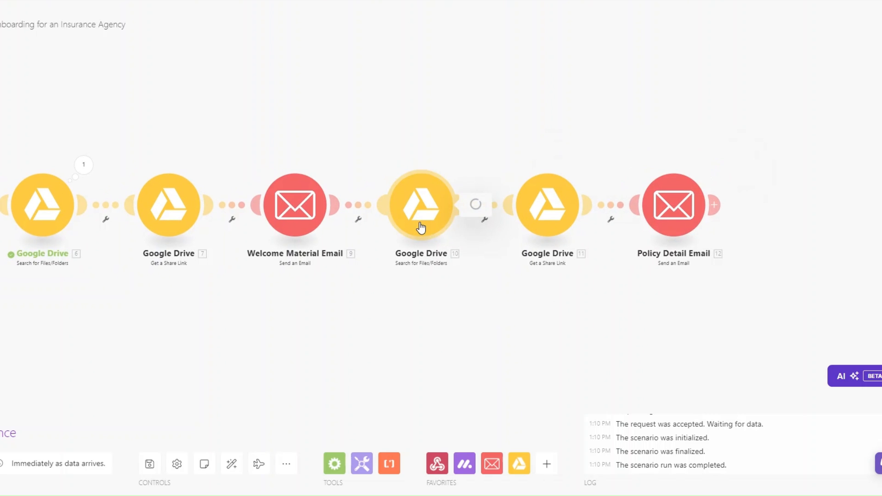
# - Change the copied Google Drive 10 search query to 'Policy Document'
pyautogui.click(420, 227)
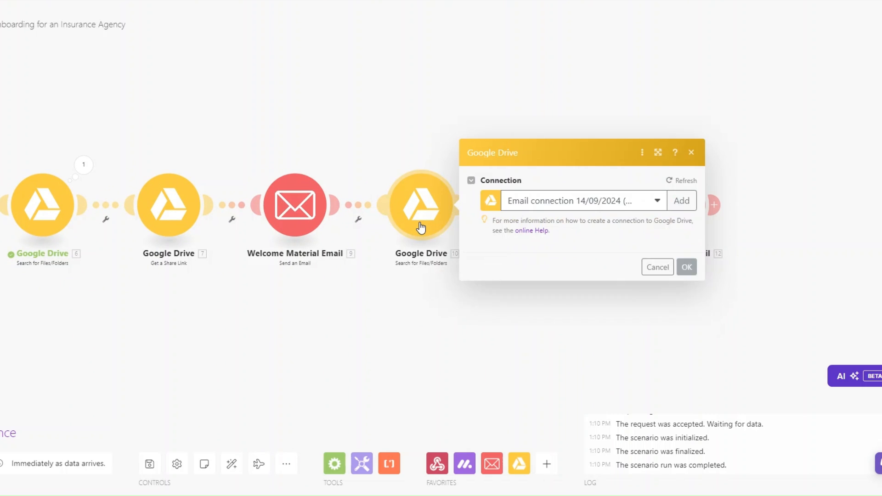
pyautogui.scroll(-1, 573, 258)
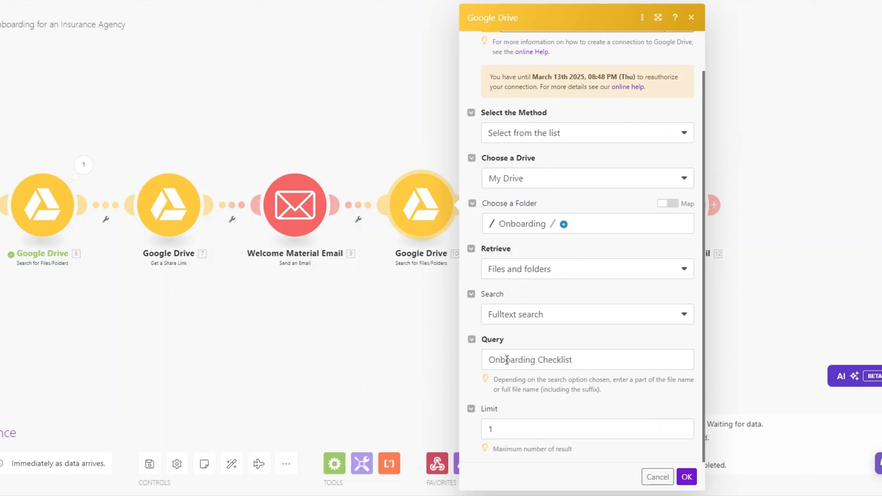
pyautogui.moveTo(570, 360); pyautogui.dragTo(454, 359)
pyautogui.write('Po')
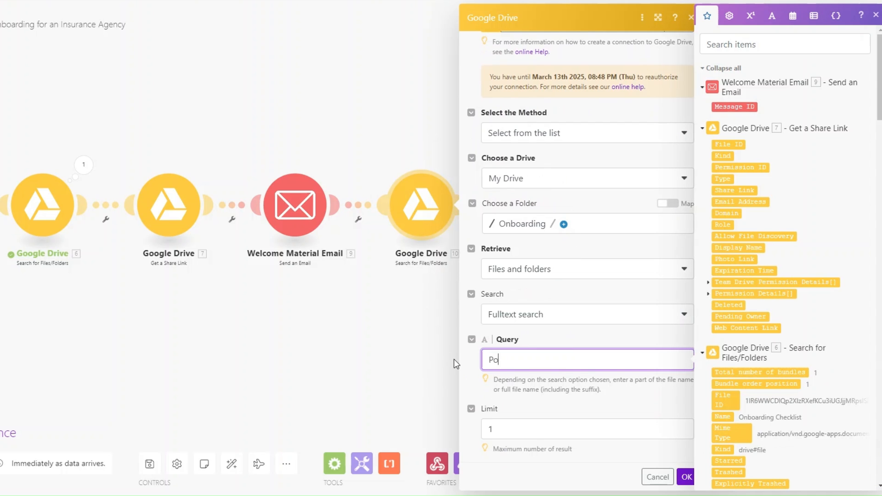
pyautogui.write('licy Document')
pyautogui.click(685, 477)
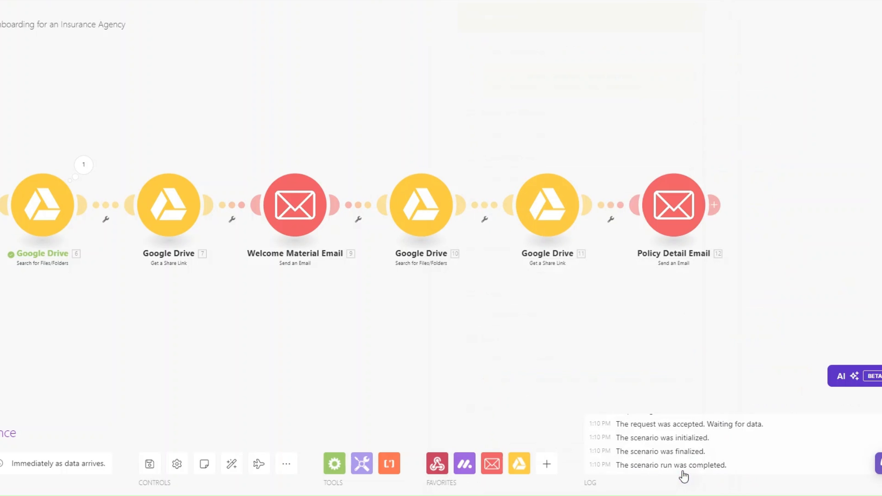
# - Run only the Drive search module and confirm it returns the Policy Document file
pyautogui.rightClick(428, 221)
pyautogui.click(462, 257)
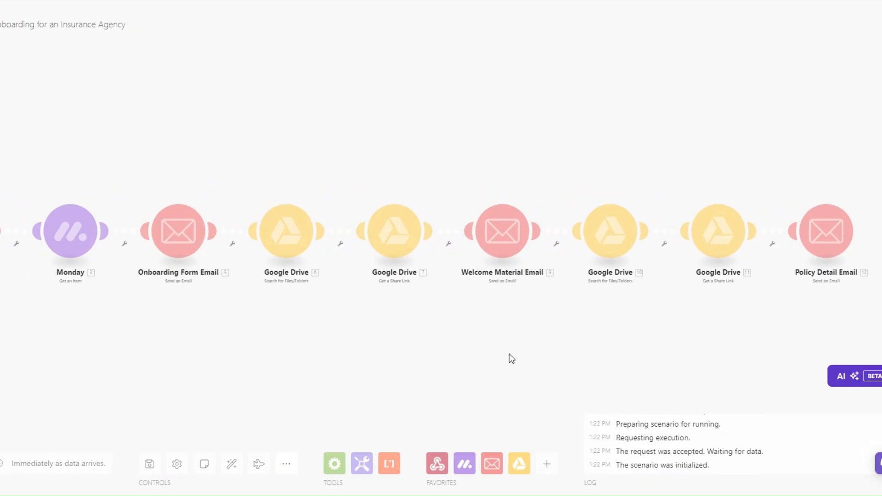
pyautogui.scroll(-5, 690, 306)
pyautogui.moveTo(636, 256); pyautogui.dragTo(685, 256)
pyautogui.click(476, 352)
pyautogui.moveTo(545, 346); pyautogui.dragTo(358, 344)
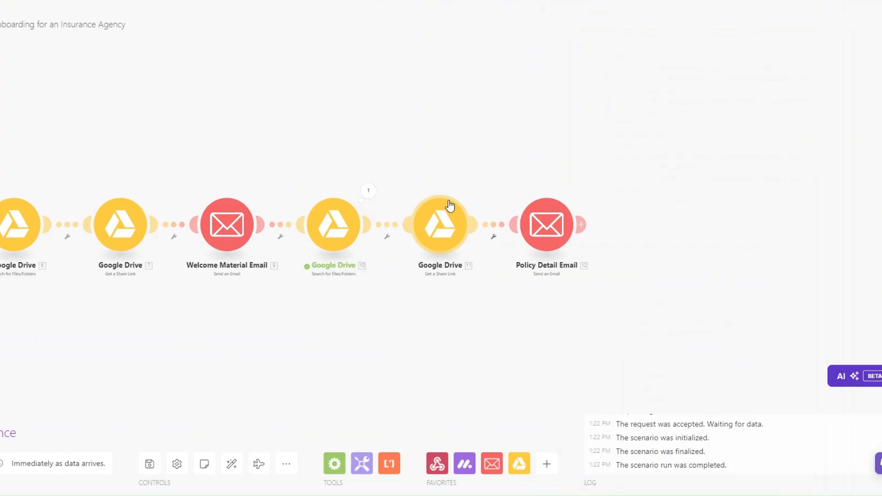
pyautogui.click(538, 234)
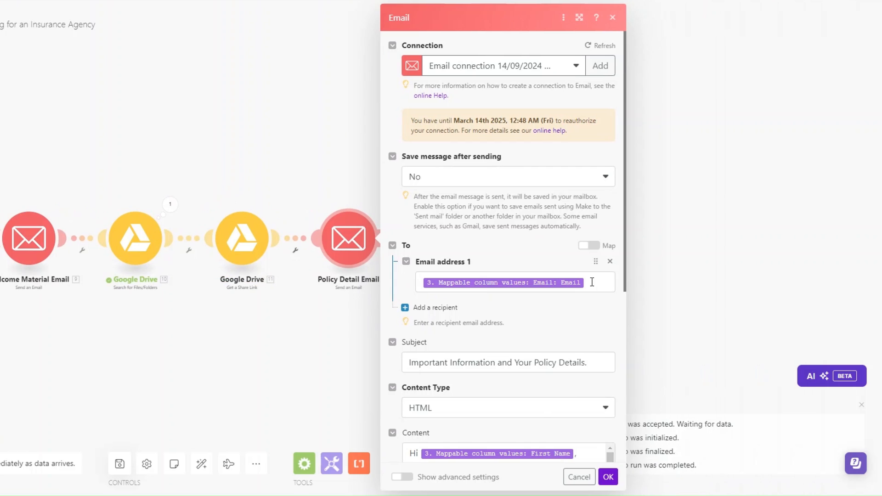
pyautogui.click(592, 282)
pyautogui.scroll(-10, 725, 253)
pyautogui.scroll(-15, 726, 256)
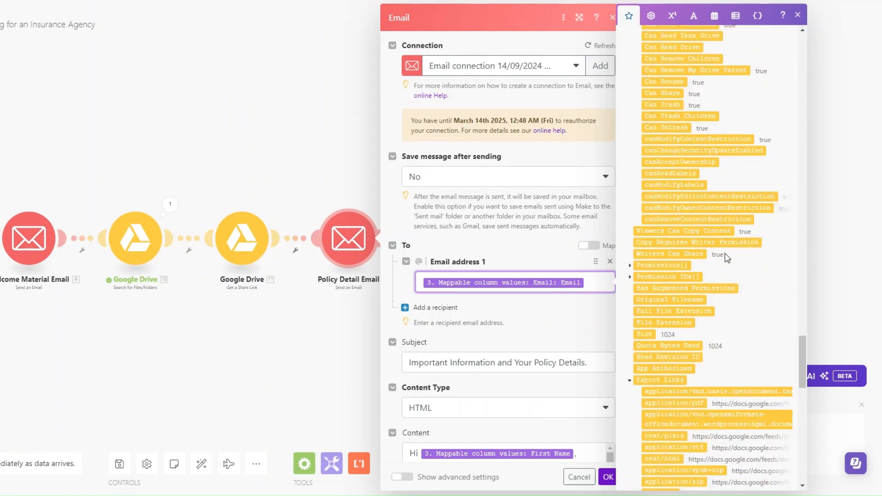
pyautogui.scroll(-8, 724, 255)
pyautogui.scroll(-3, 705, 248)
pyautogui.scroll(-3, 547, 291)
pyautogui.click(544, 292)
pyautogui.scroll(1, 544, 297)
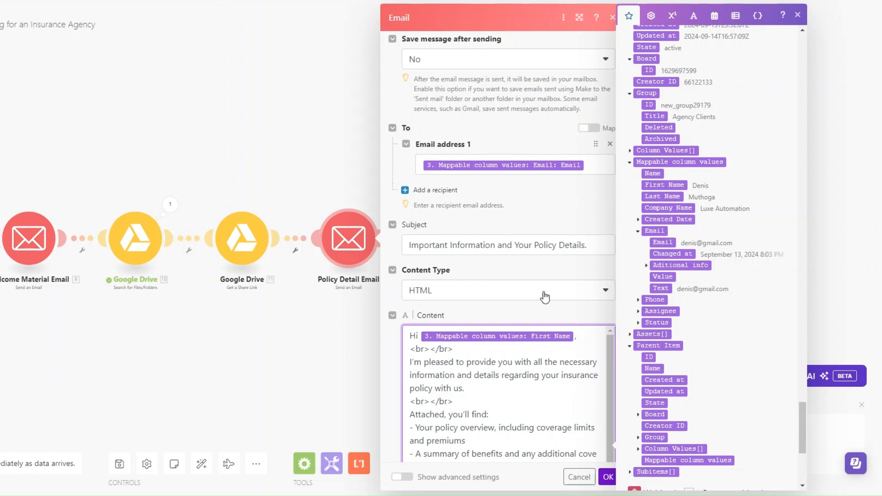
pyautogui.click(594, 245)
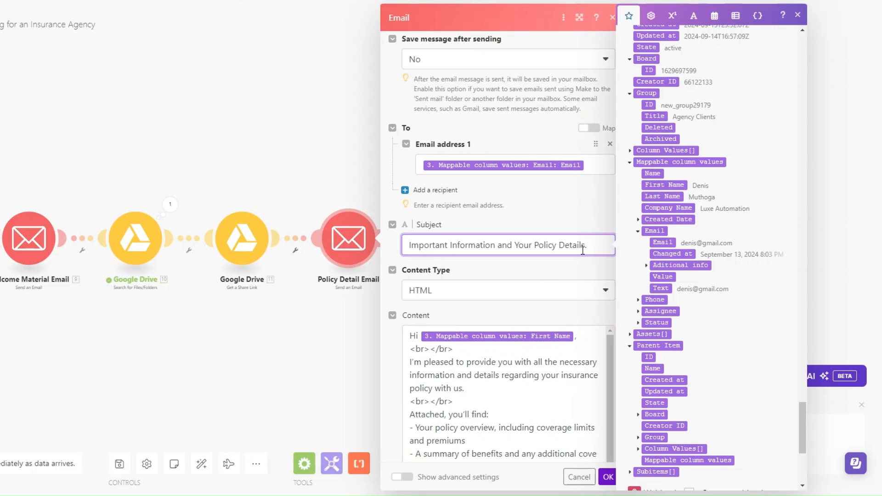
pyautogui.scroll(-3, 574, 246)
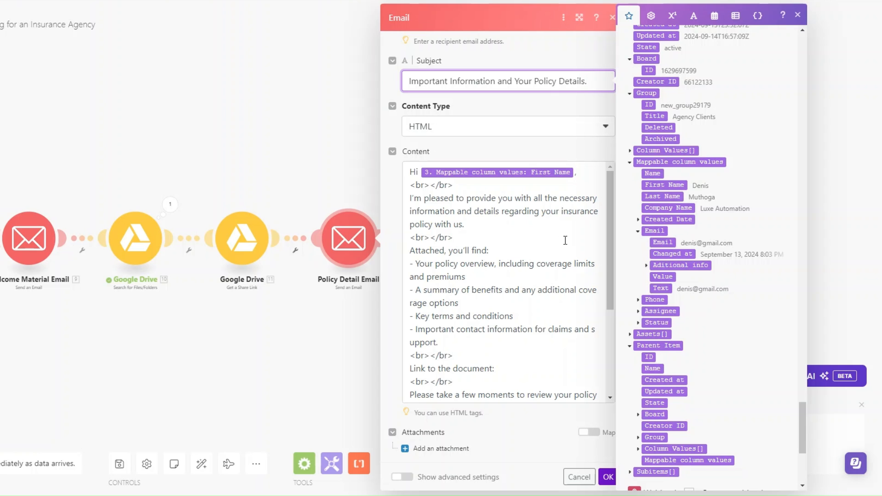
pyautogui.scroll(-3, 564, 246)
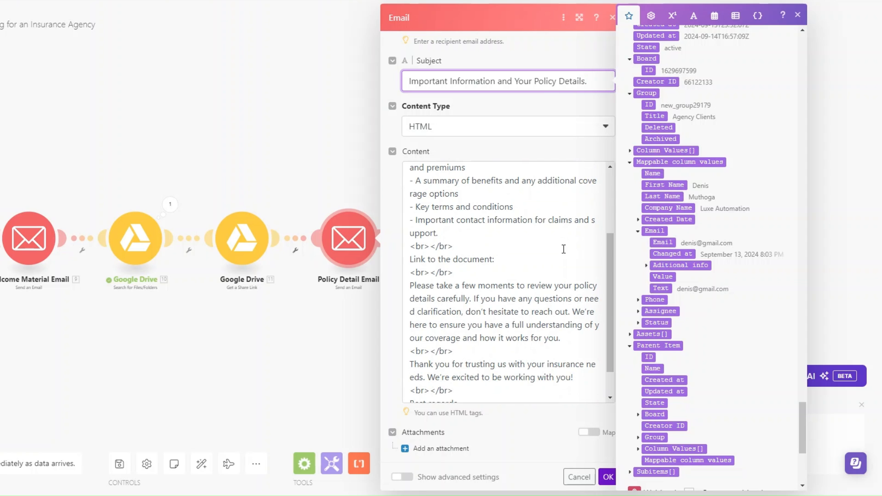
# - Map module 11's Share Link after 'Link to the document:' in the Policy Detail Email and save
pyautogui.click(516, 258)
pyautogui.scroll(5, 688, 262)
pyautogui.scroll(10, 688, 262)
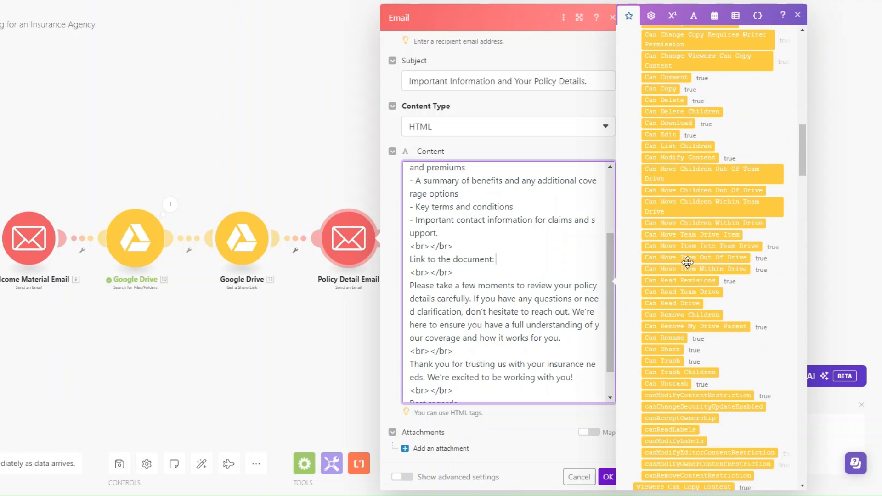
pyautogui.scroll(10, 687, 263)
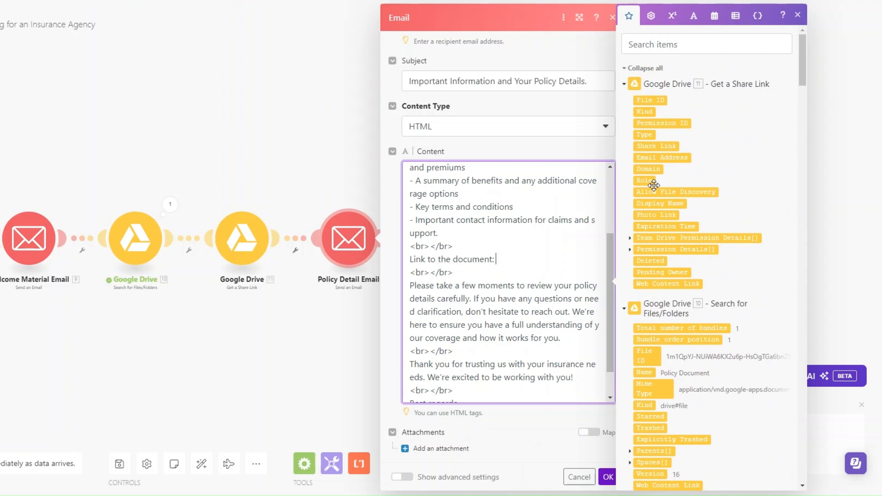
pyautogui.click(656, 146)
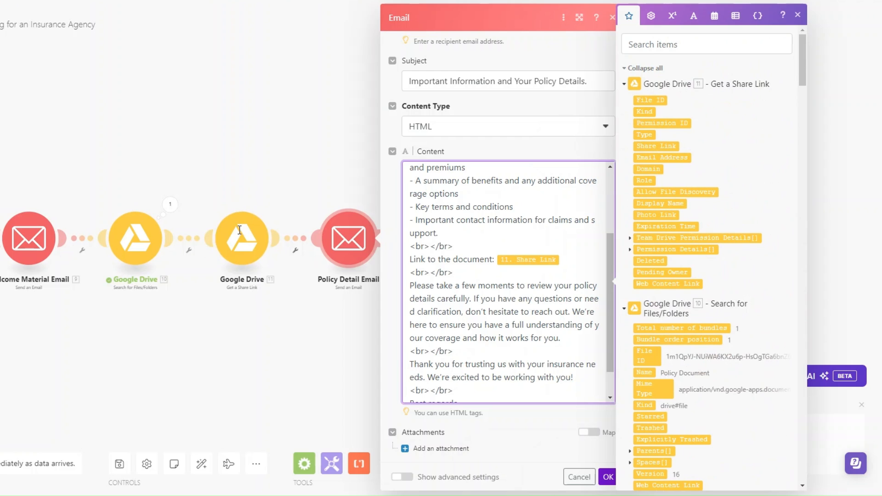
pyautogui.scroll(-1, 570, 268)
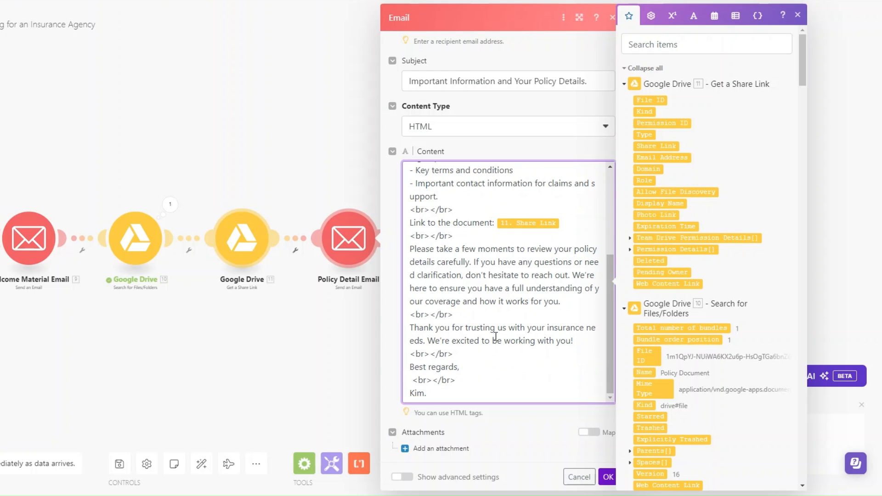
pyautogui.click(608, 478)
pyautogui.moveTo(297, 381); pyautogui.dragTo(566, 395)
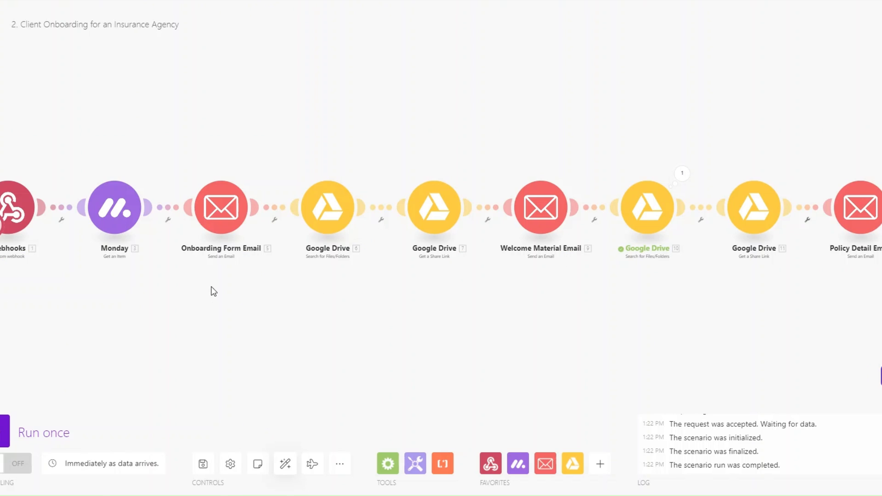
# - Add a 'Wait 1 day' filter after Onboarding Form Email requiring Date equal to addDays(now; 1)
pyautogui.click(276, 225)
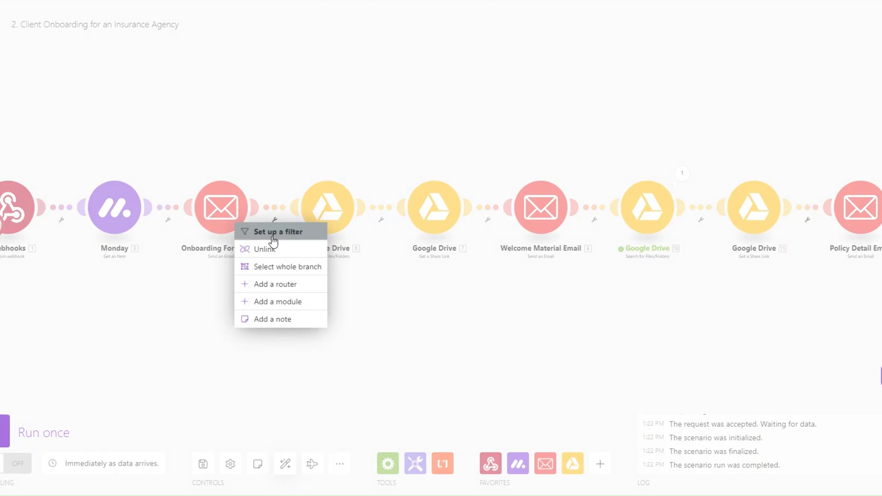
pyautogui.click(275, 231)
pyautogui.click(330, 160)
pyautogui.write('Wait 1 day')
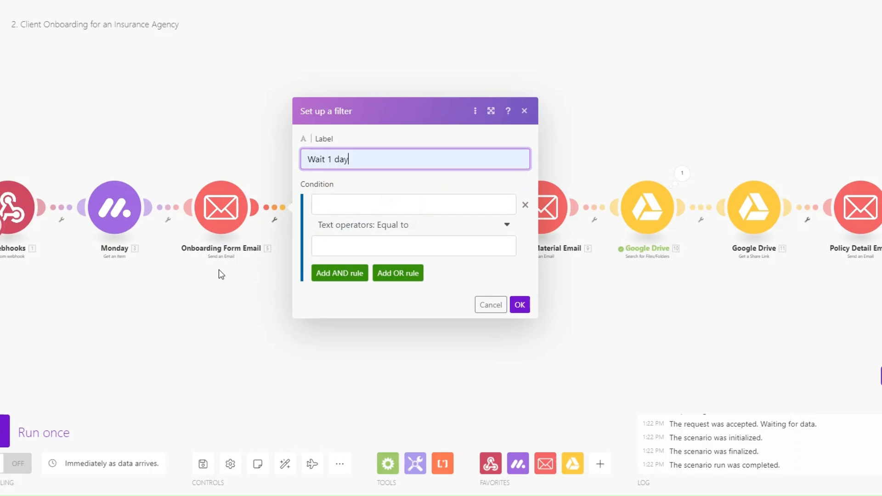
pyautogui.click(399, 206)
pyautogui.write('Date')
pyautogui.click(395, 238)
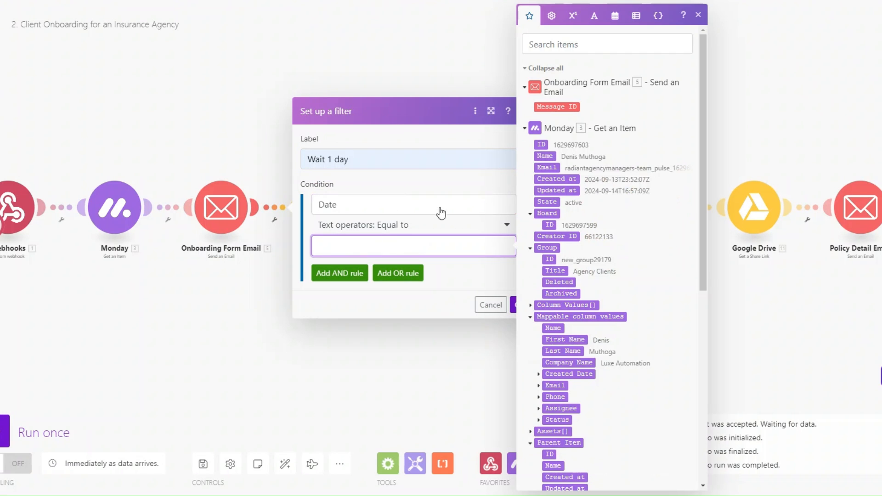
pyautogui.click(615, 15)
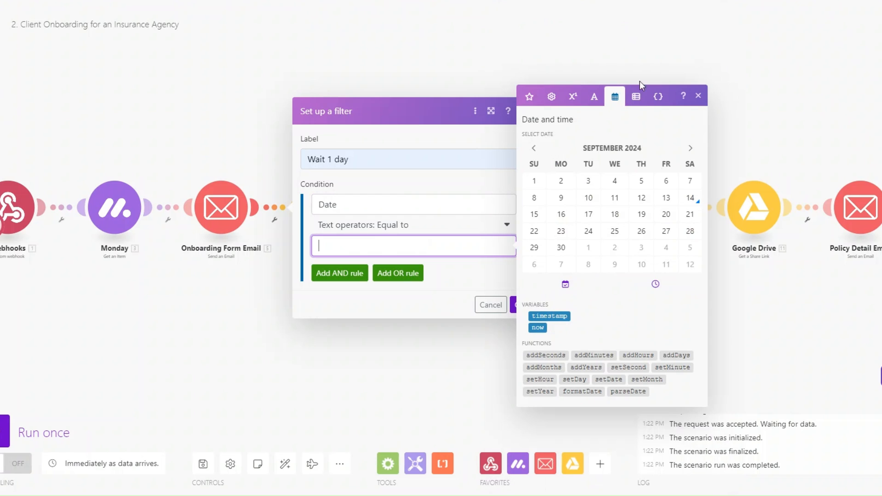
pyautogui.click(674, 355)
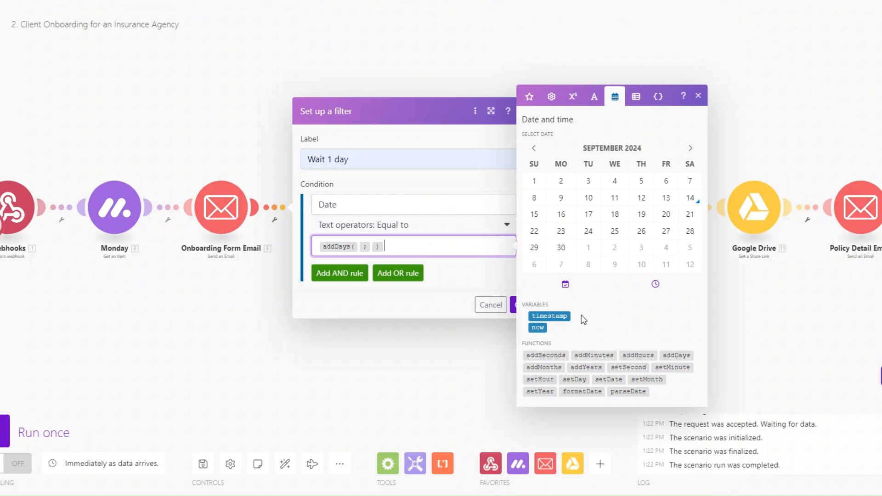
pyautogui.click(538, 328)
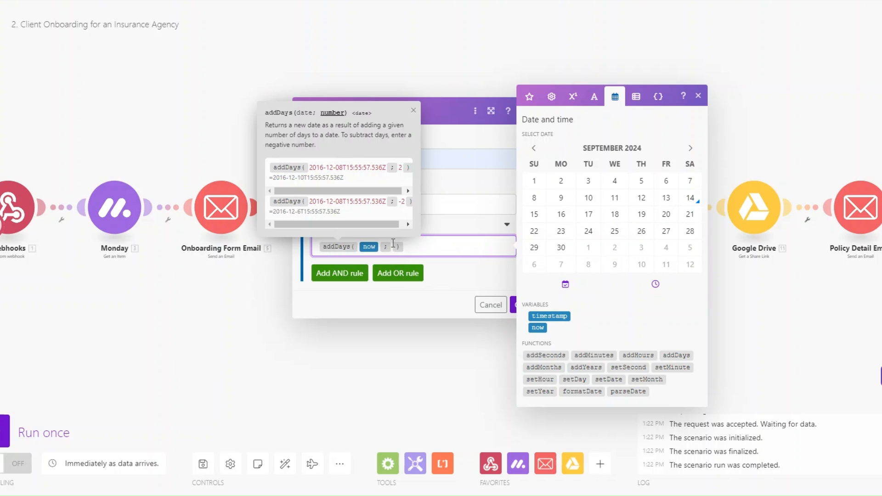
pyautogui.write('1')
pyautogui.click(515, 308)
pyautogui.moveTo(321, 218); pyautogui.dragTo(324, 218)
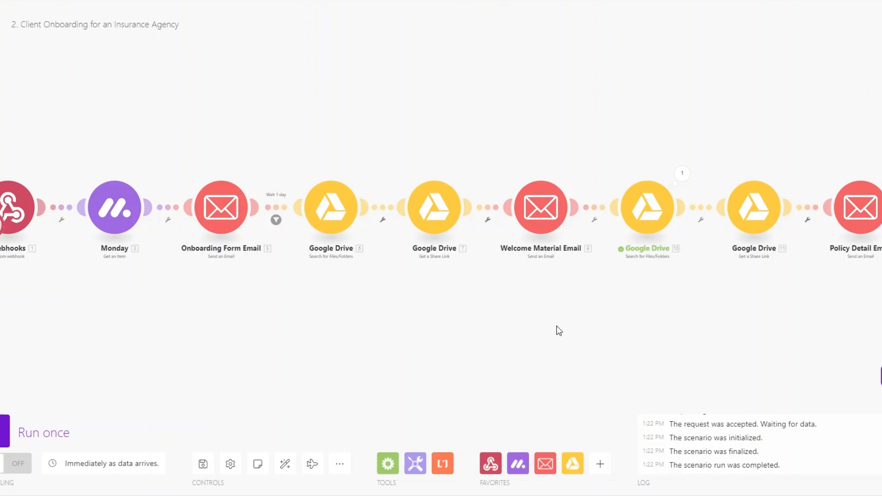
pyautogui.moveTo(567, 329); pyautogui.dragTo(517, 337)
# - Add a 'Wait 2 days' filter after Welcome Material Email requiring Date equal to addDays(now; 2)
pyautogui.click(544, 229)
pyautogui.click(558, 241)
pyautogui.click(626, 166)
pyautogui.write('Wait 2 days')
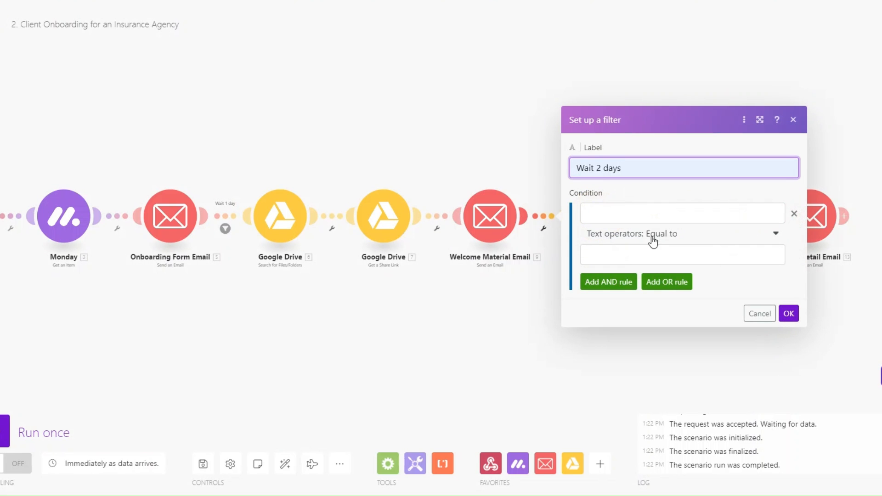
pyautogui.click(614, 210)
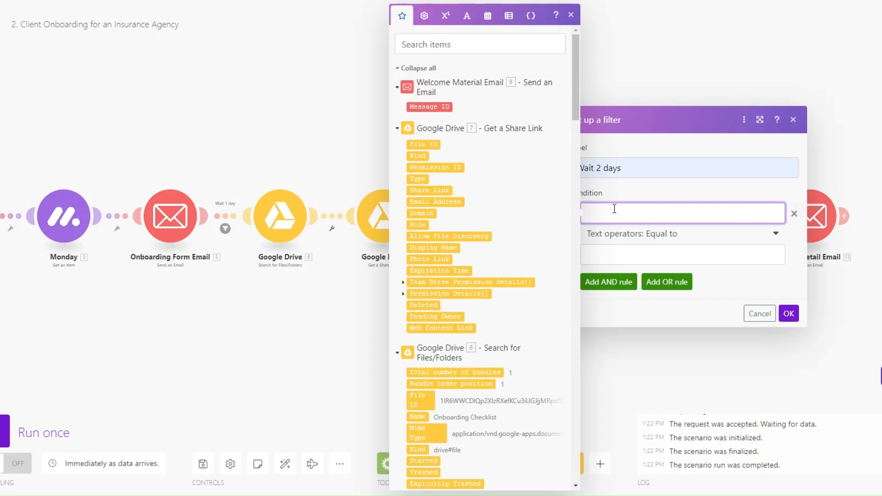
pyautogui.write('Date')
pyautogui.click(607, 260)
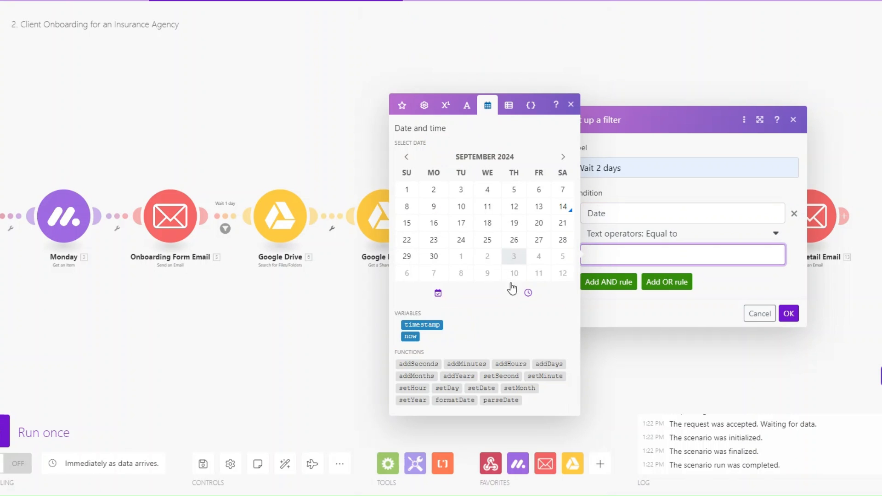
pyautogui.click(549, 363)
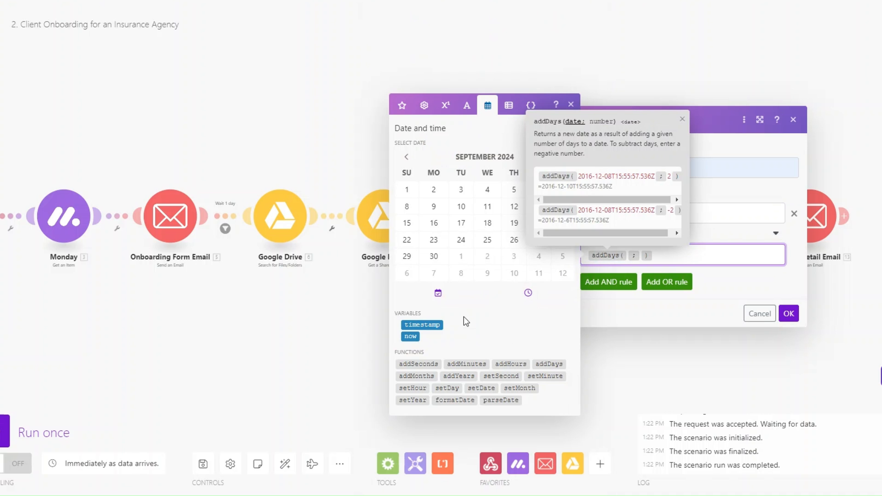
pyautogui.click(410, 336)
pyautogui.click(661, 254)
pyautogui.write('2')
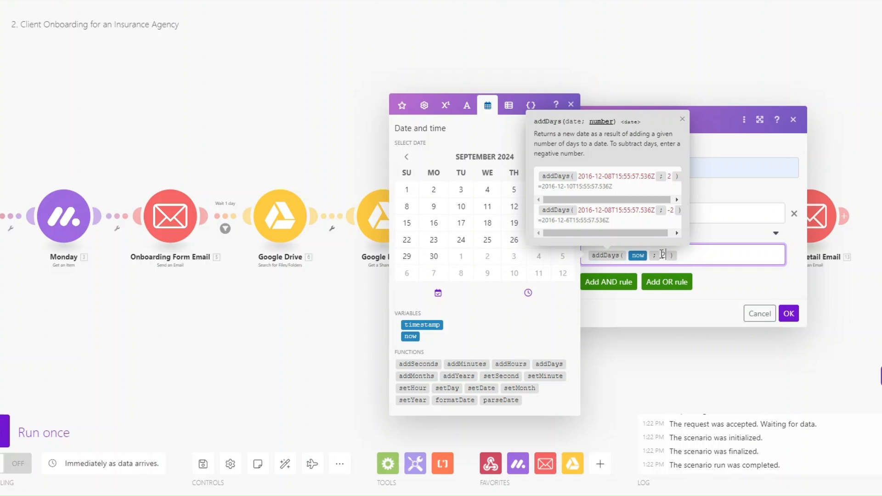
pyautogui.click(786, 314)
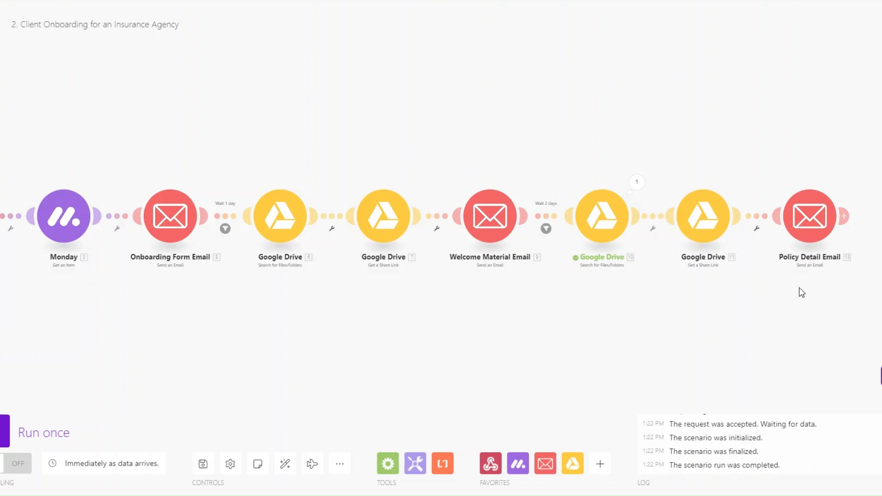
# - Auto-align the modules, run the scenario once, and set the second client's status to ONBOARD
pyautogui.click(284, 464)
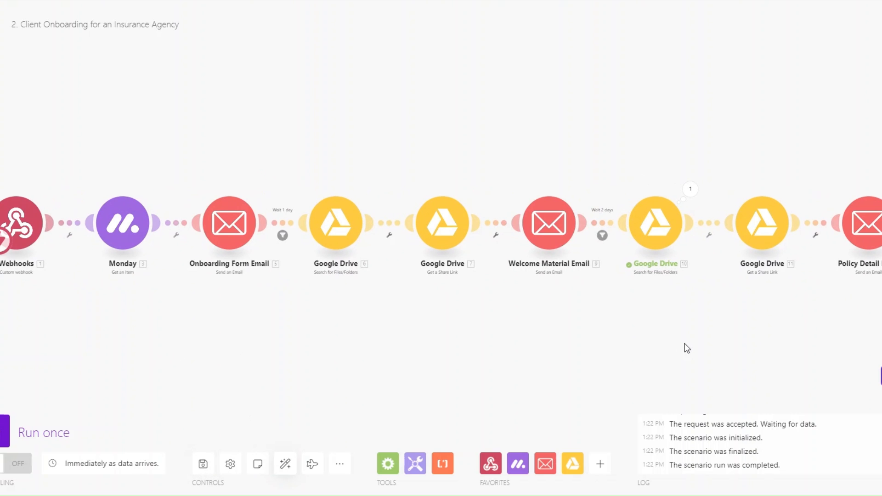
pyautogui.click(4, 431)
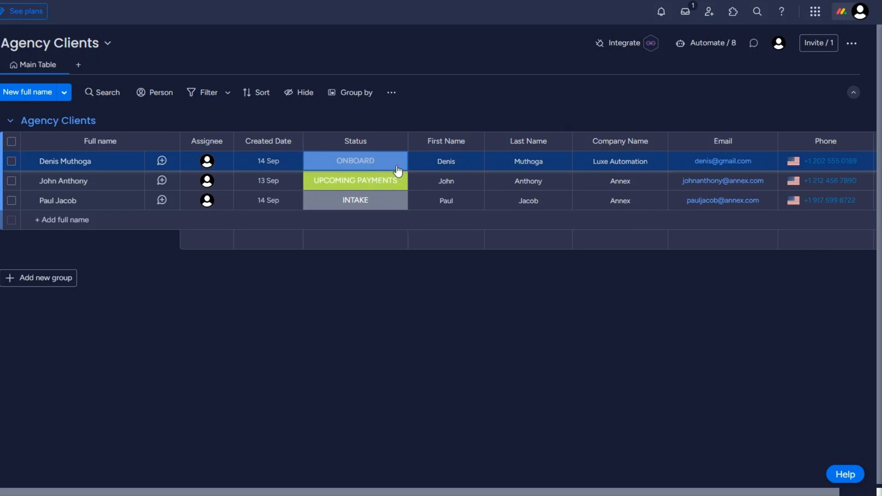
pyautogui.click(359, 183)
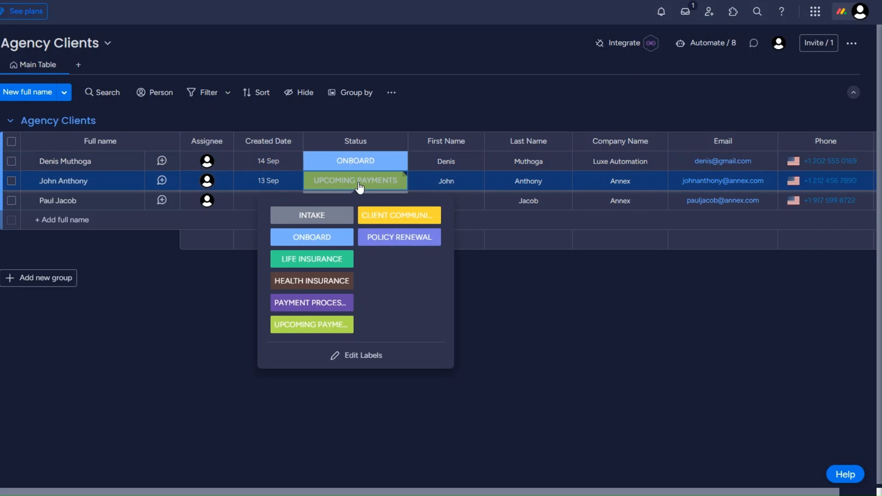
pyautogui.click(313, 237)
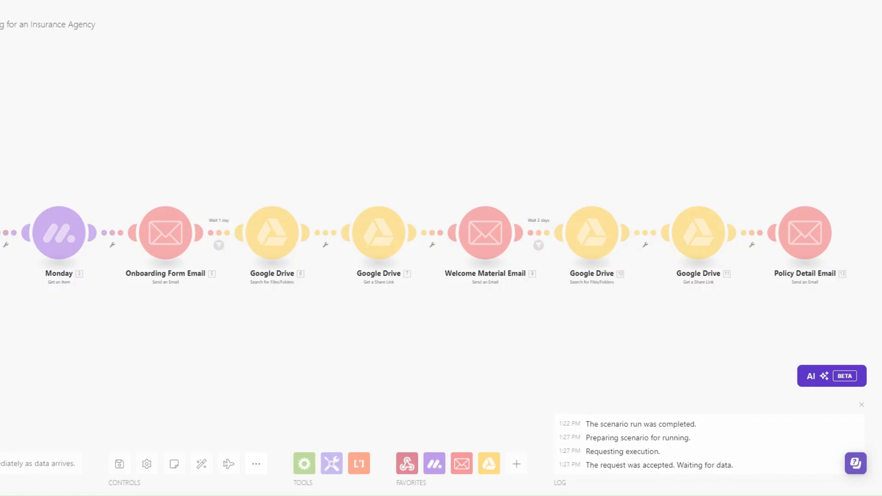
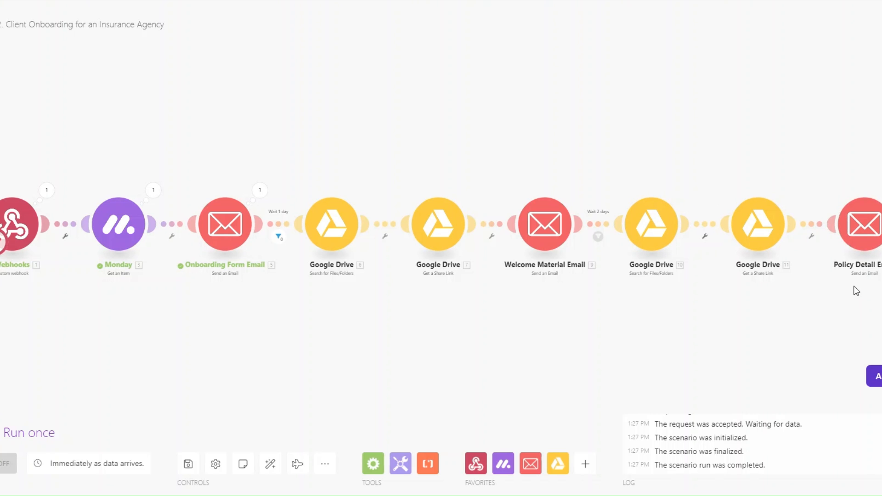
# - Start a new blank scenario for 3 (a). Policy Issuance: Life Insurance
pyautogui.moveTo(500, 360); pyautogui.dragTo(492, 359)
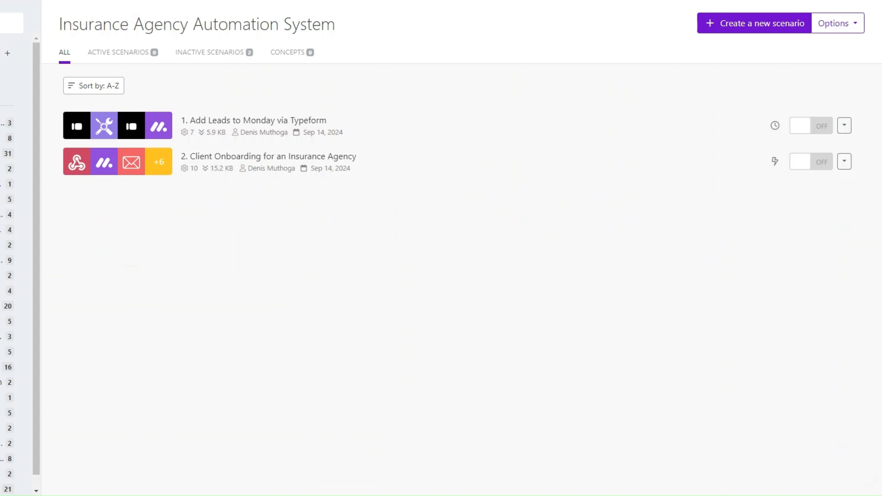
pyautogui.click(771, 25)
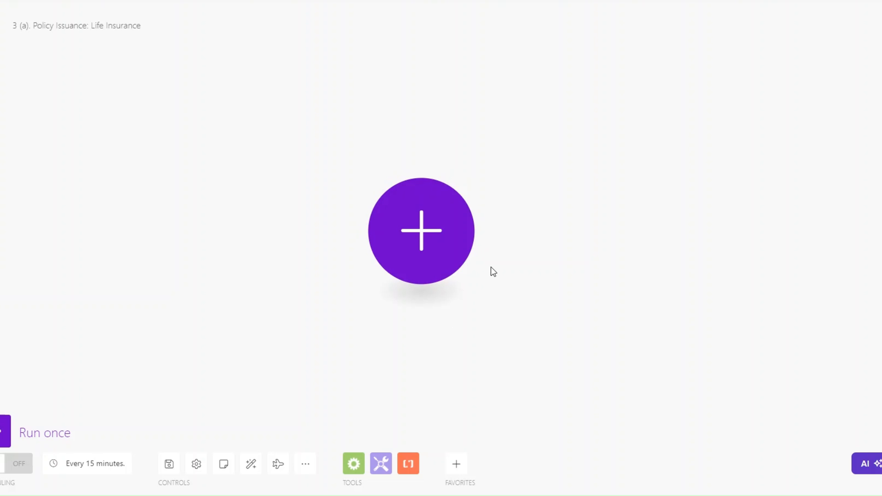
# - Make a Webhooks Custom webhook the first module and scenario trigger
pyautogui.moveTo(427, 238); pyautogui.dragTo(417, 236)
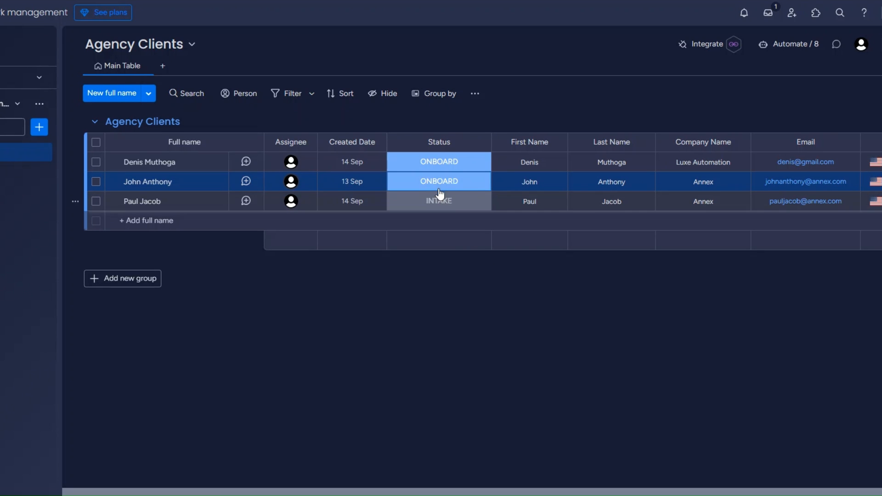
pyautogui.click(435, 186)
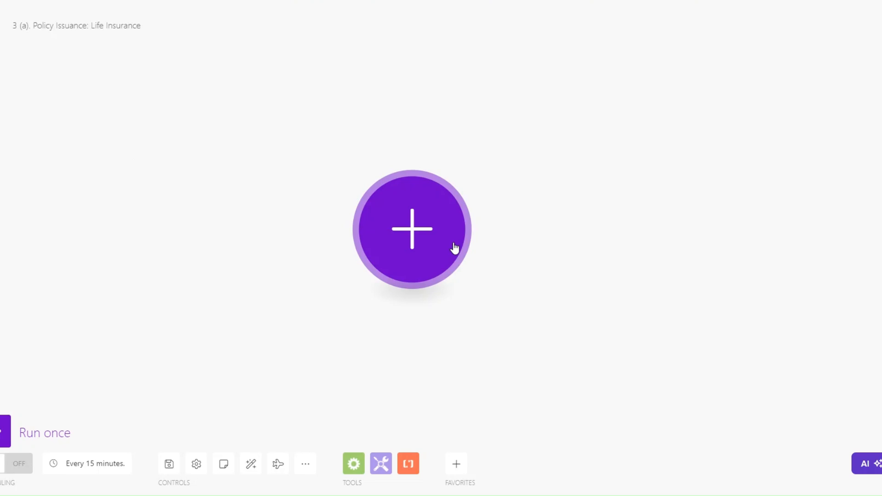
pyautogui.moveTo(455, 247); pyautogui.dragTo(420, 226)
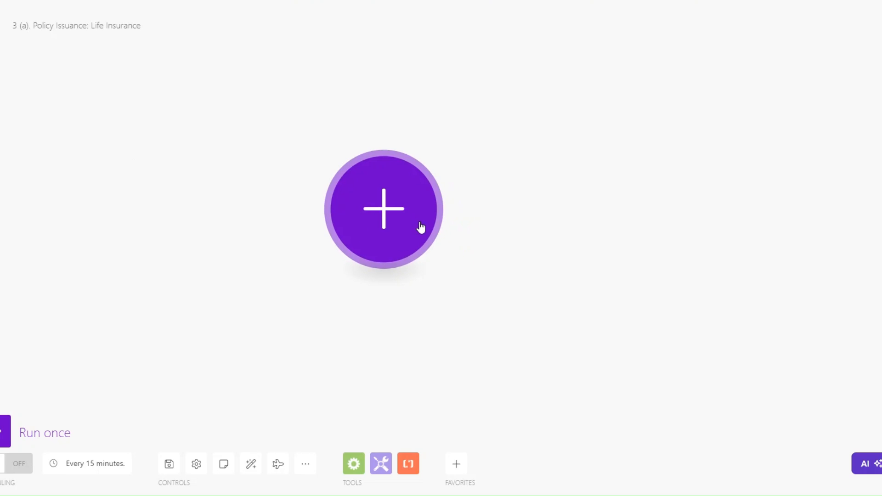
pyautogui.click(384, 219)
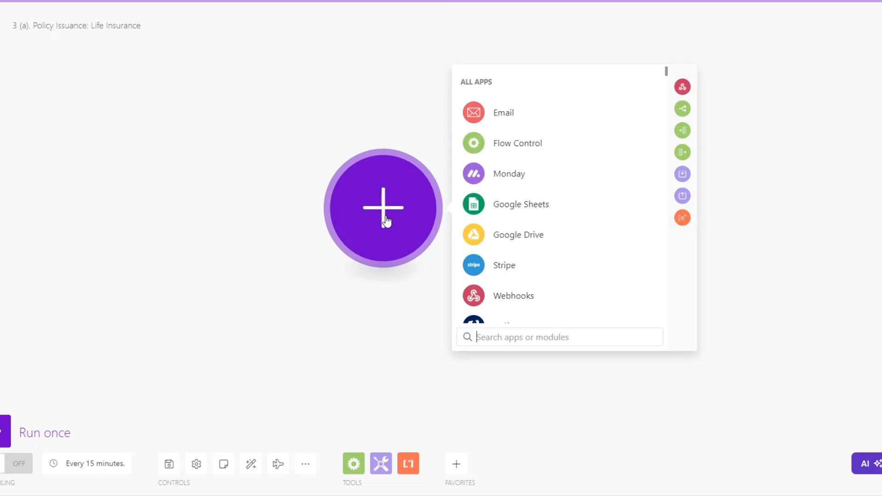
pyautogui.click(492, 296)
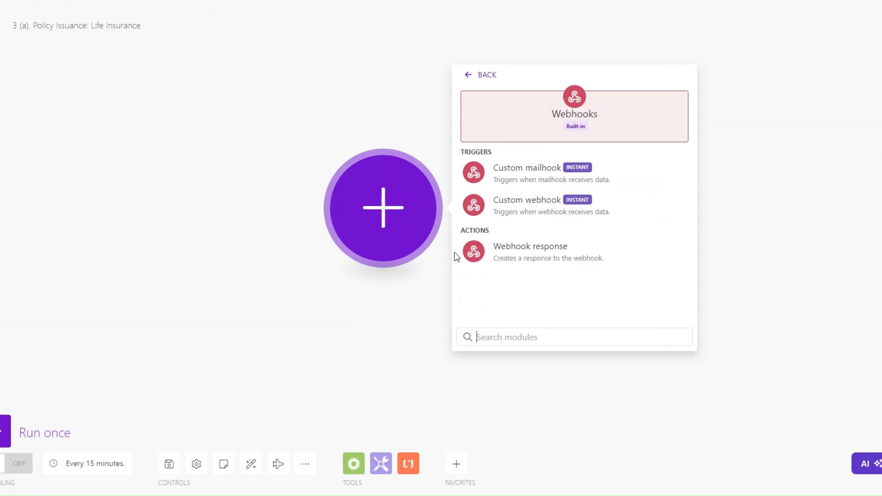
pyautogui.click(518, 203)
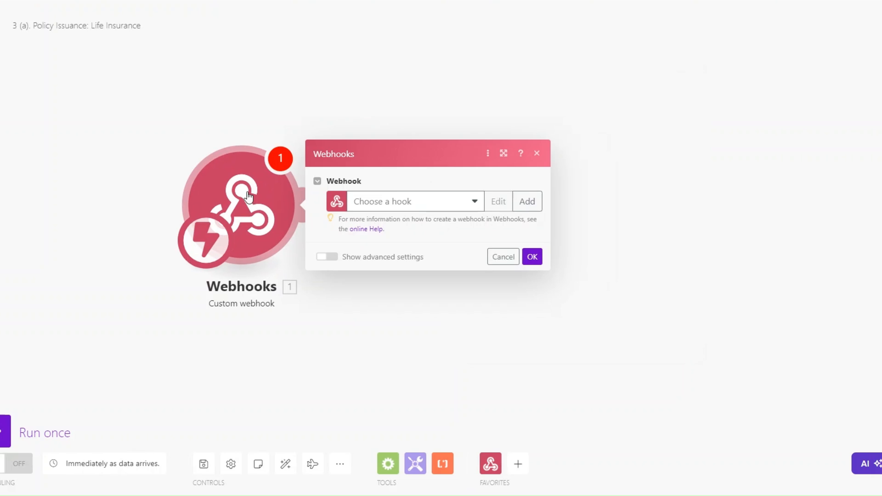
# - Create a new hook named 'Life Insurance webhook' and copy its address
pyautogui.click(478, 204)
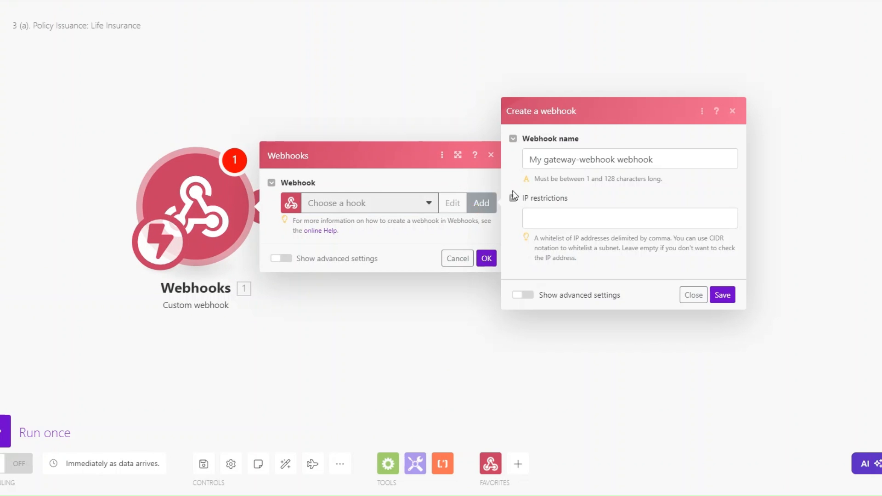
pyautogui.click(614, 159)
pyautogui.moveTo(613, 160); pyautogui.dragTo(484, 188)
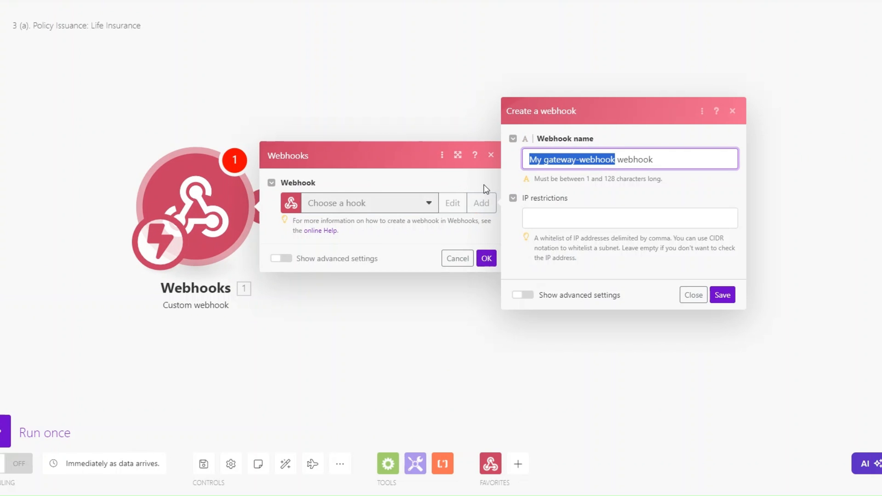
pyautogui.write('Life Insurance')
pyautogui.click(723, 296)
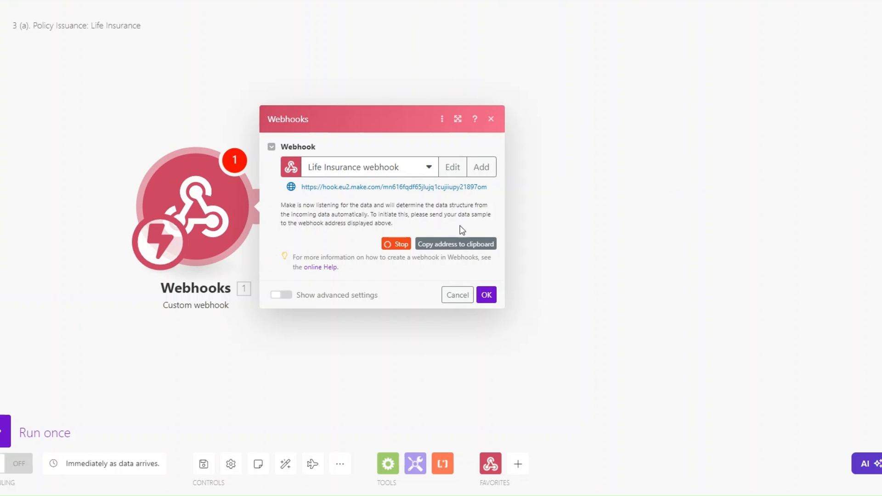
pyautogui.click(454, 248)
# - In monday.com, choose the status-change webhook template and paste in the Make webhook URL
pyautogui.click(648, 1)
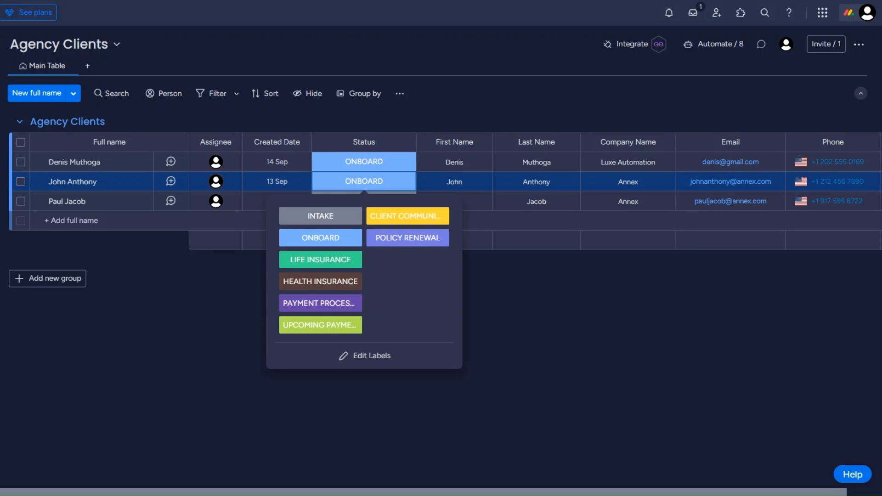
pyautogui.click(216, 294)
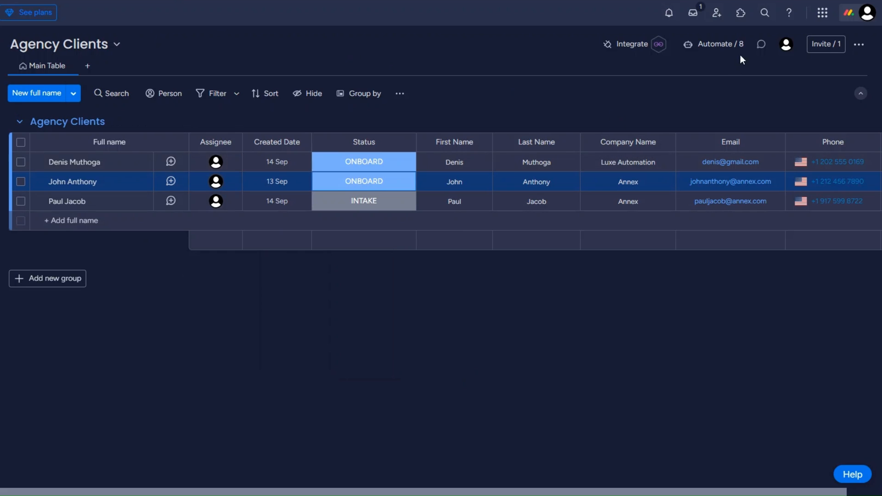
pyautogui.click(623, 43)
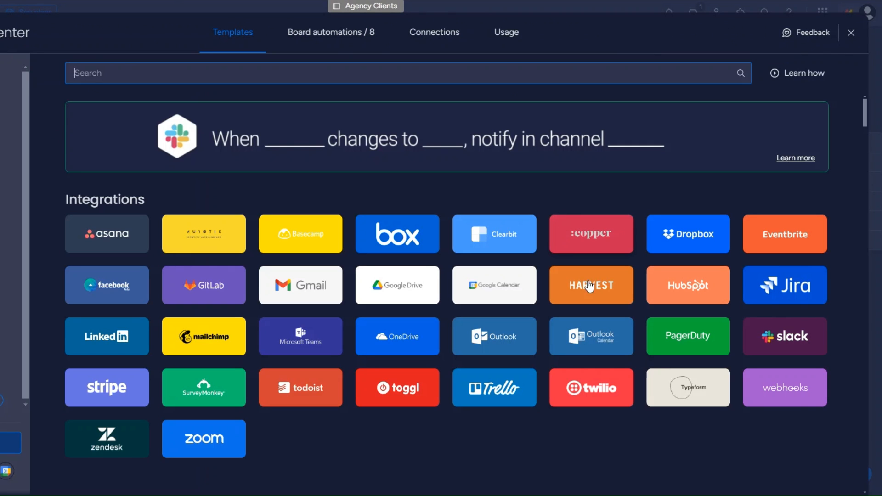
pyautogui.click(790, 391)
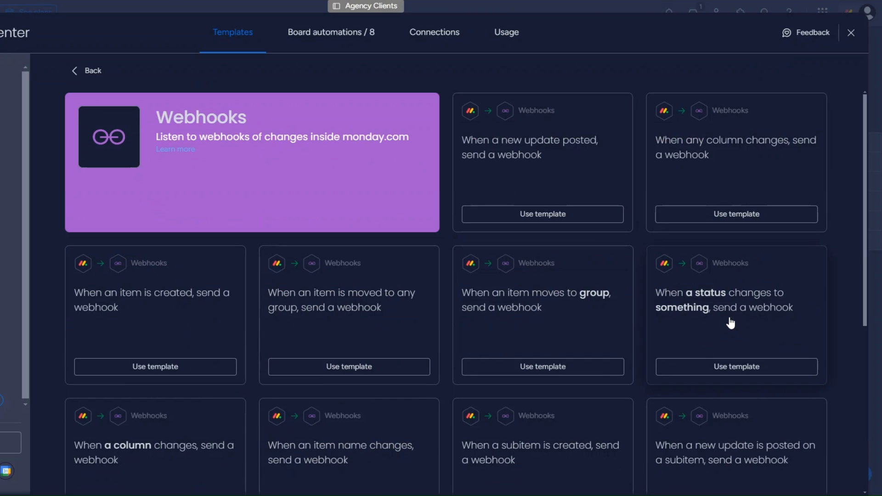
pyautogui.click(718, 325)
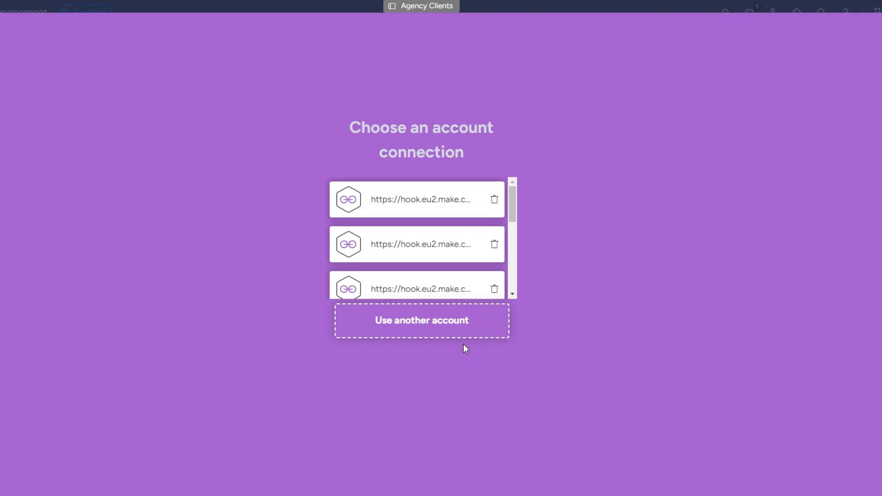
pyautogui.click(439, 322)
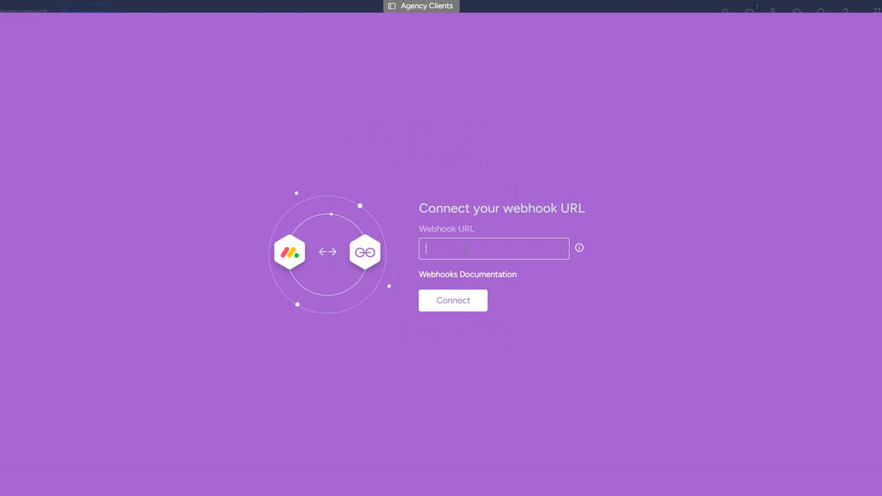
pyautogui.click(465, 304)
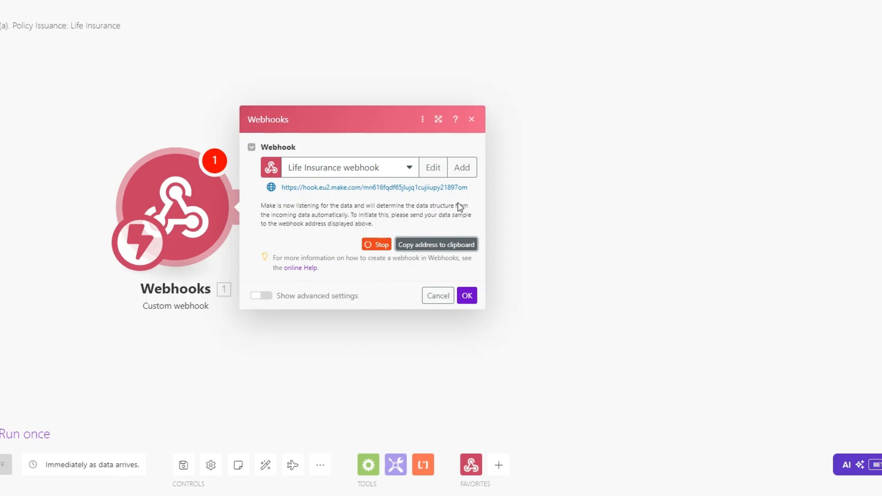
pyautogui.click(467, 295)
# - Run the Make scenario, retry the connection, and add a Webhook response module
pyautogui.click(25, 434)
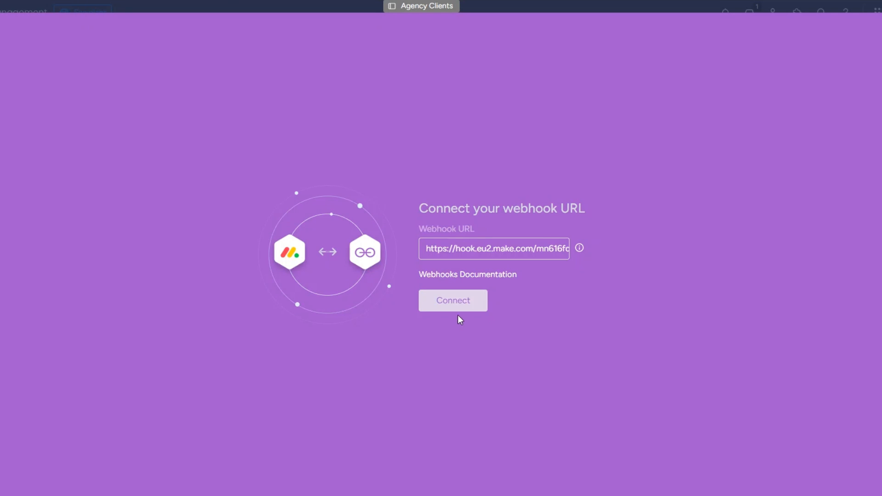
pyautogui.click(473, 298)
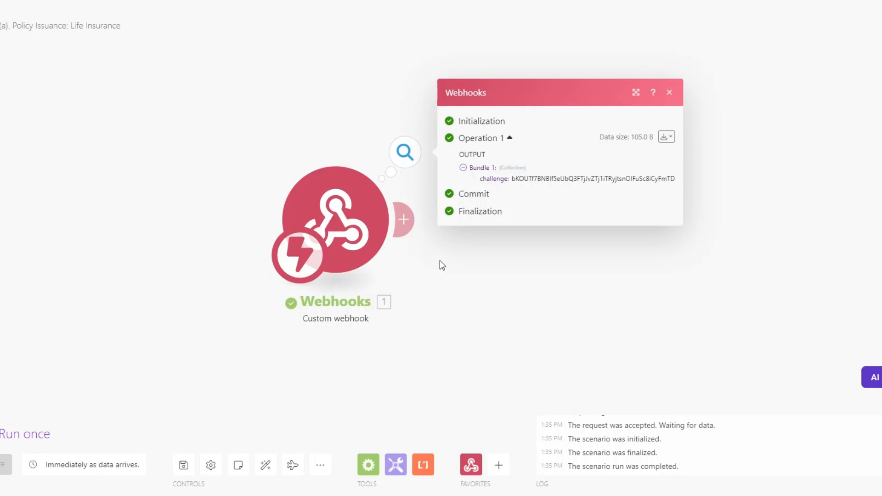
pyautogui.click(439, 260)
pyautogui.click(405, 217)
pyautogui.click(675, 136)
pyautogui.click(675, 183)
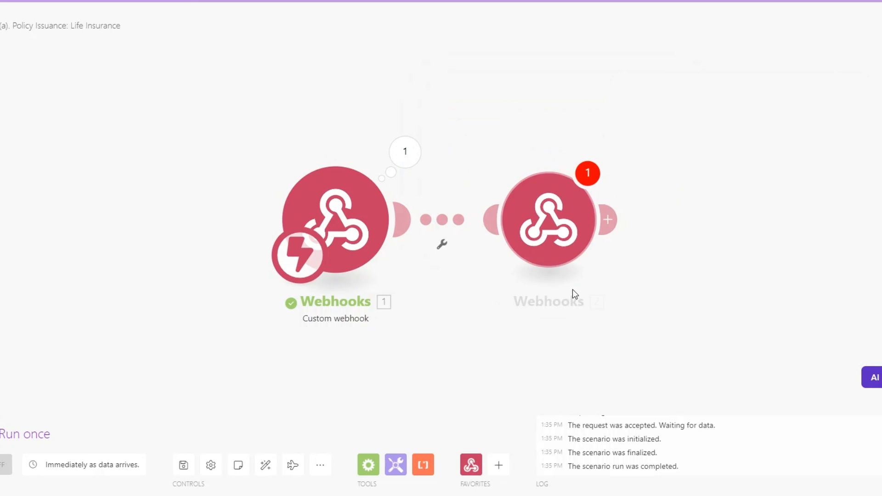
# - Return the challenge value in the response to verify the URL, then delete the response module
pyautogui.click(485, 261)
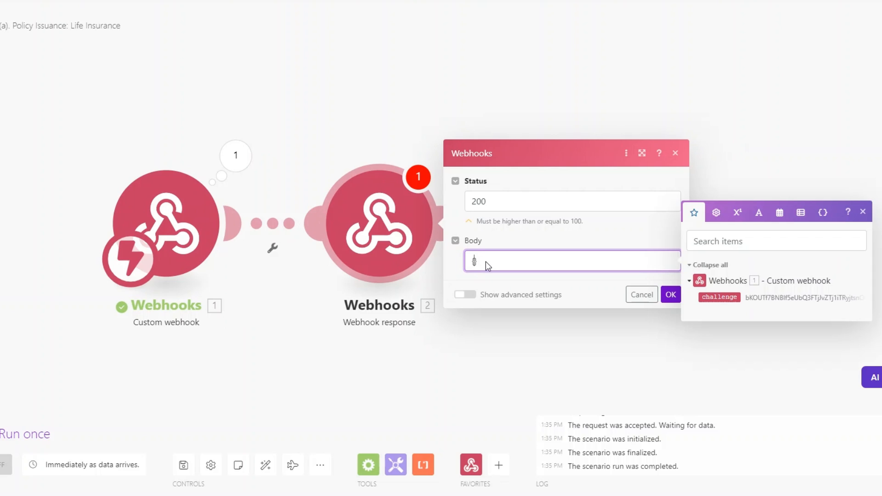
pyautogui.write('{"":}""')
pyautogui.click(480, 262)
pyautogui.write('challenge')
pyautogui.click(524, 261)
pyautogui.click(719, 297)
pyautogui.click(670, 294)
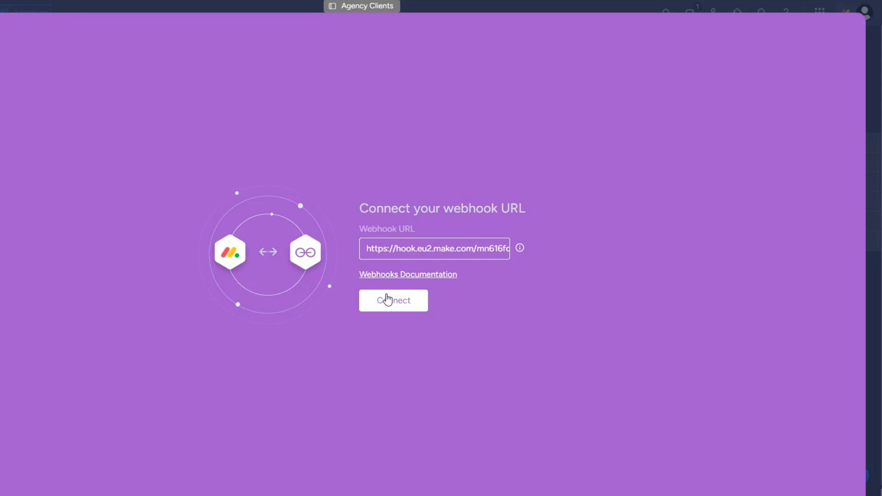
pyautogui.click(389, 300)
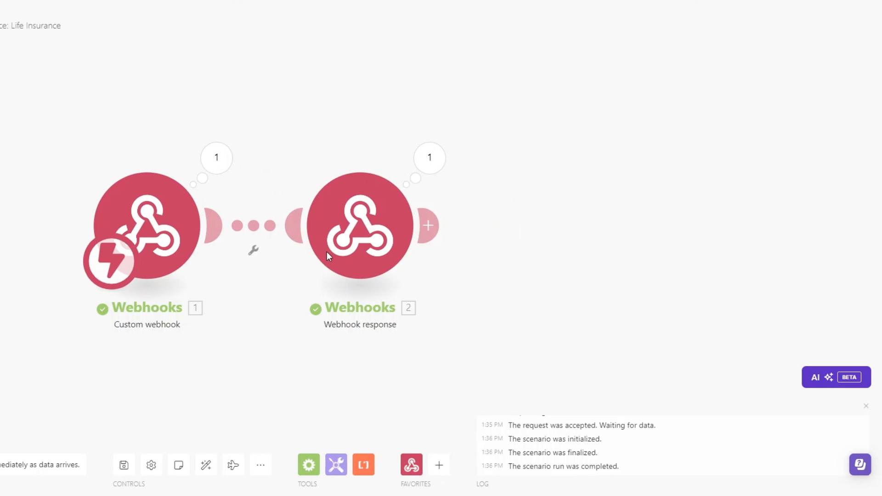
pyautogui.rightClick(380, 250)
pyautogui.click(417, 382)
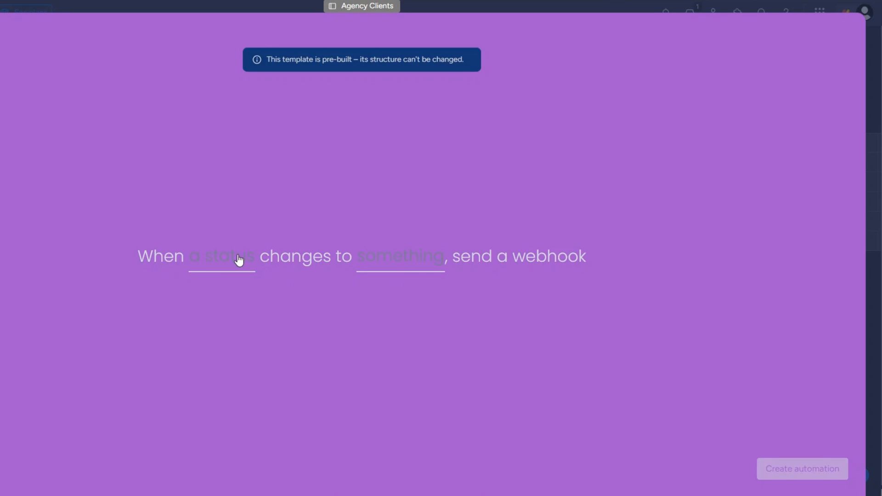
# - Set the trigger to Status changing to LIFE INSURANCE and create the automation
pyautogui.click(238, 258)
pyautogui.click(220, 308)
pyautogui.click(400, 261)
pyautogui.click(393, 367)
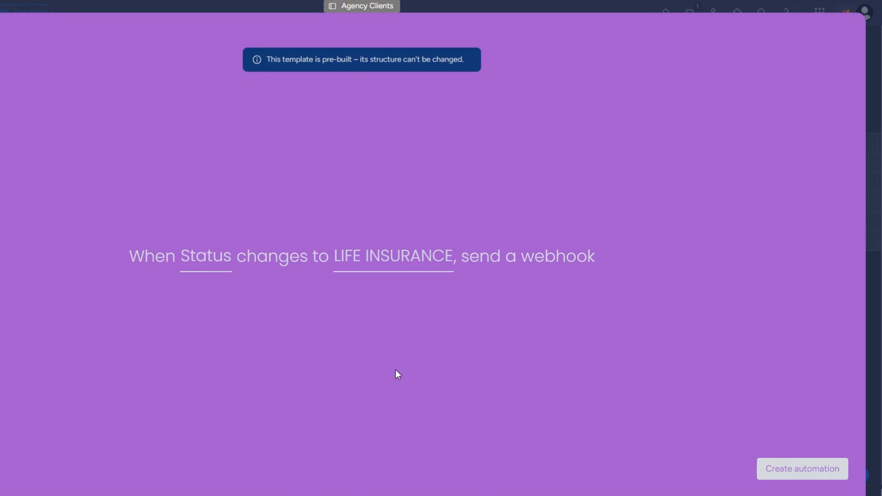
pyautogui.click(788, 465)
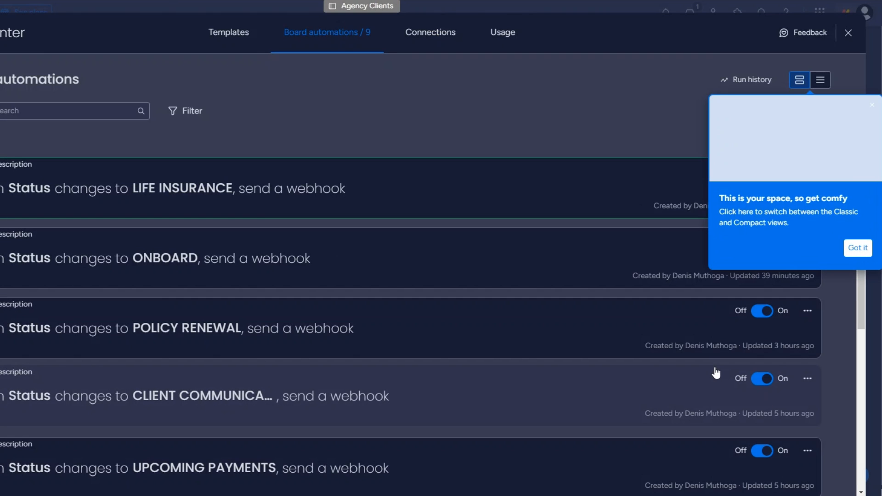
pyautogui.click(848, 34)
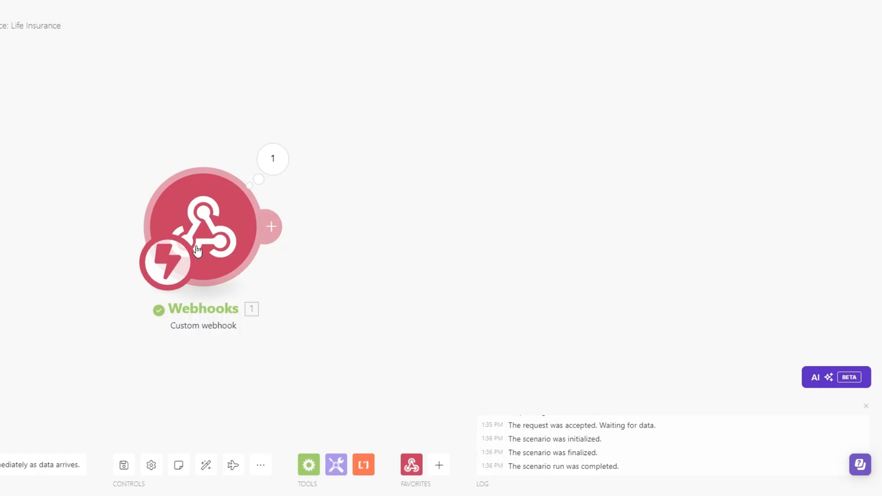
pyautogui.moveTo(464, 120); pyautogui.dragTo(386, 118)
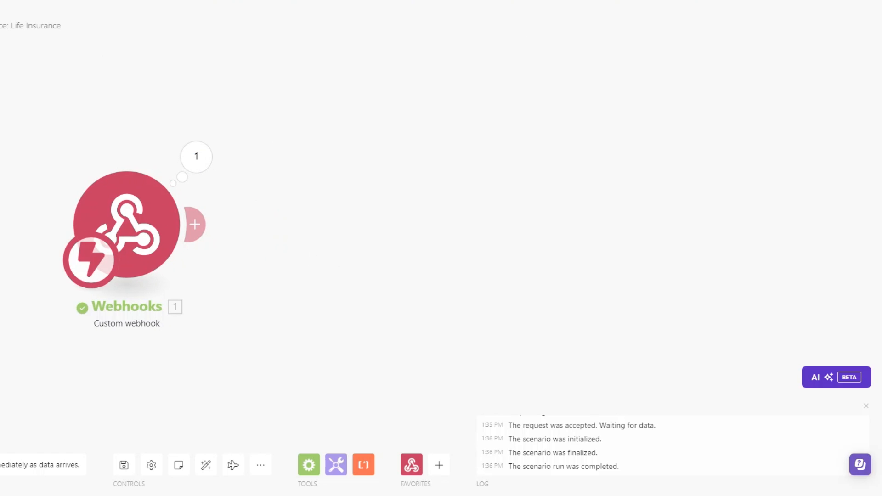
# - Run the scenario and set the first client's status to LIFE INSURANCE to send an event
pyautogui.click(44, 442)
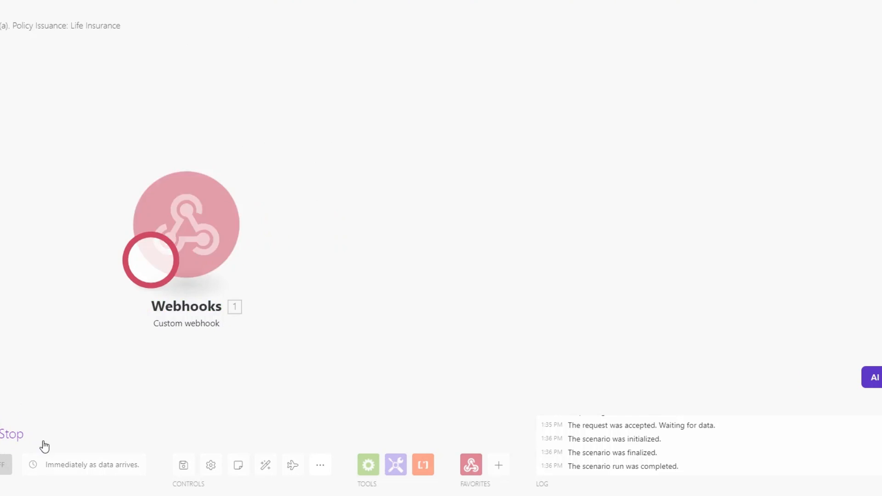
pyautogui.moveTo(160, 143); pyautogui.dragTo(299, 138)
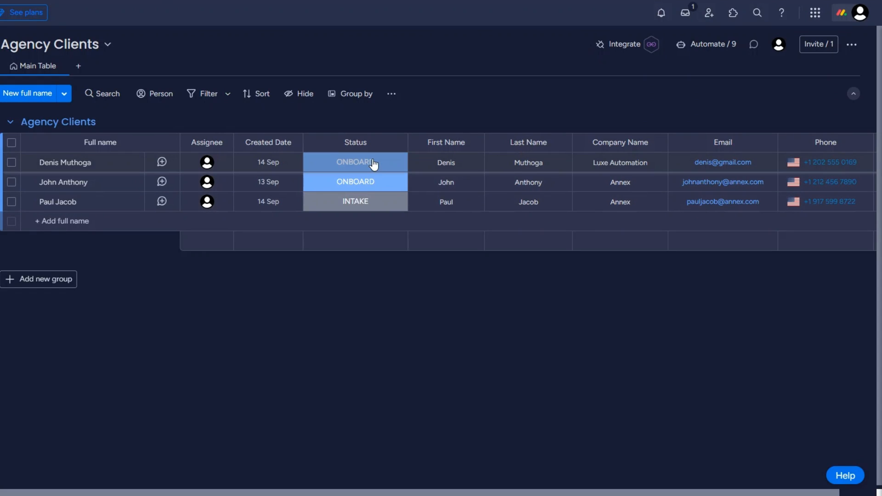
pyautogui.click(373, 165)
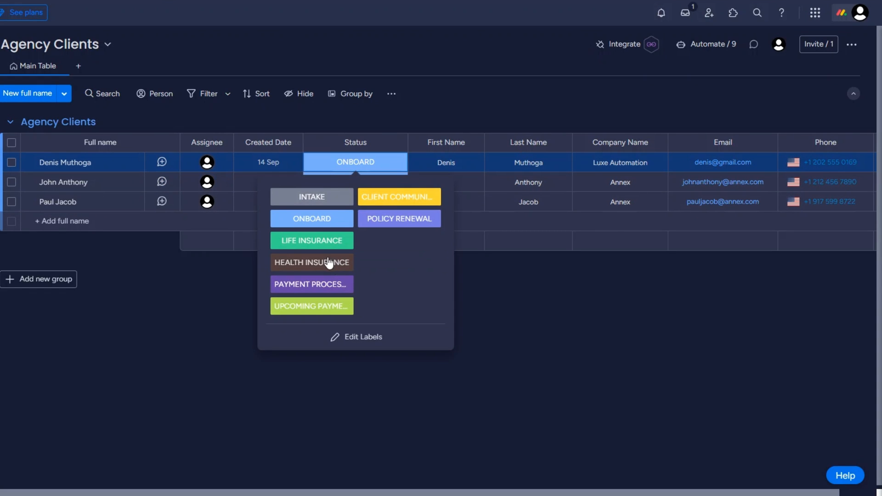
pyautogui.click(325, 243)
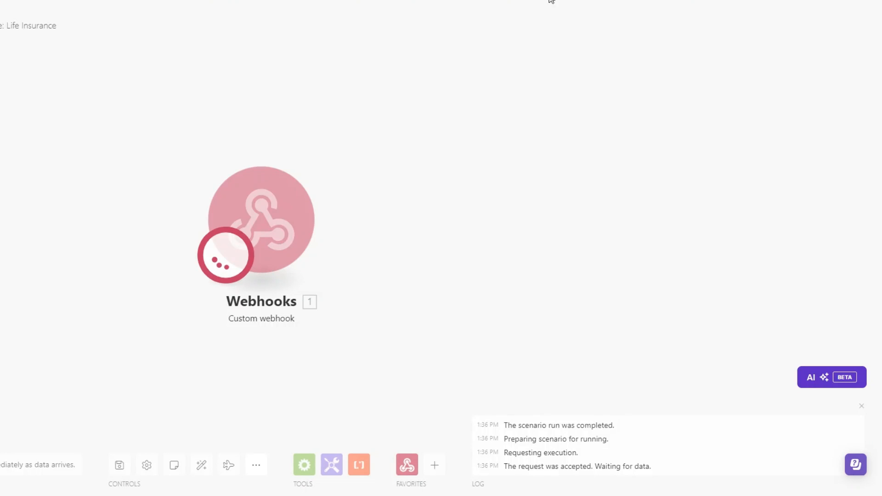
# - Inspect the webhook event's pulseName and pulseId values, then add a Monday module
pyautogui.click(331, 150)
pyautogui.click(316, 174)
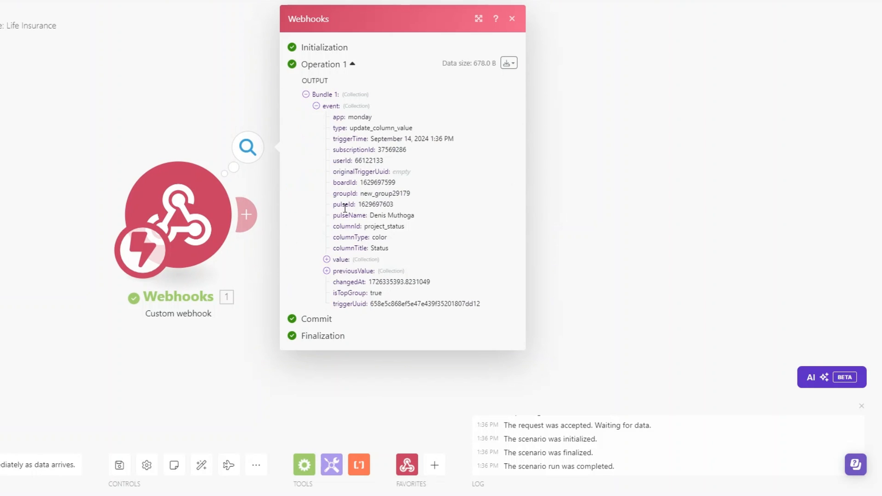
pyautogui.moveTo(369, 216); pyautogui.dragTo(419, 219)
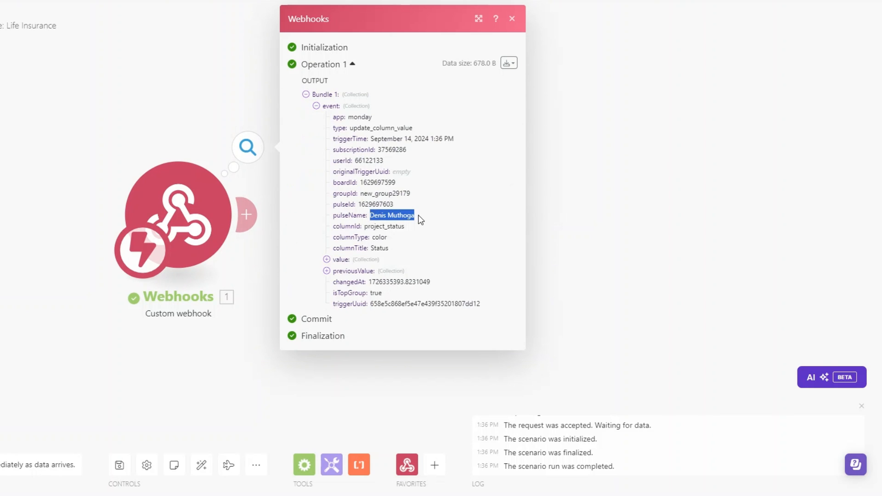
pyautogui.click(244, 270)
pyautogui.click(214, 149)
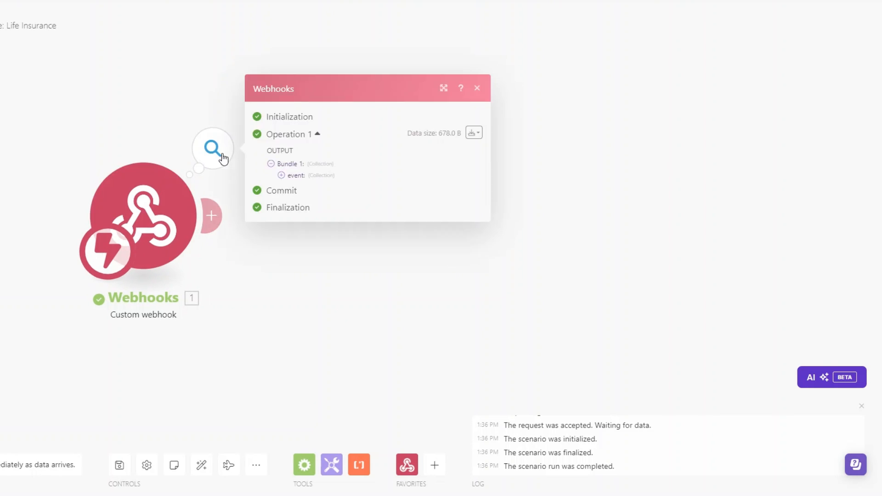
pyautogui.click(282, 175)
pyautogui.moveTo(323, 204); pyautogui.dragTo(366, 210)
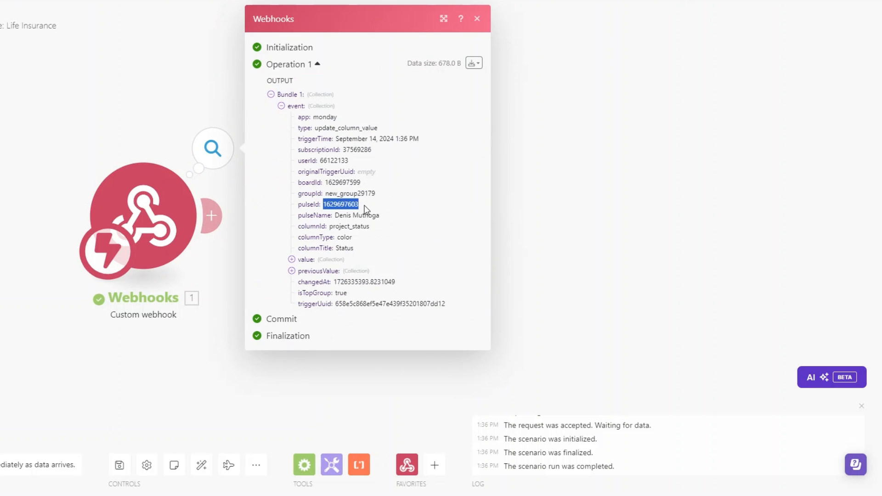
pyautogui.click(210, 356)
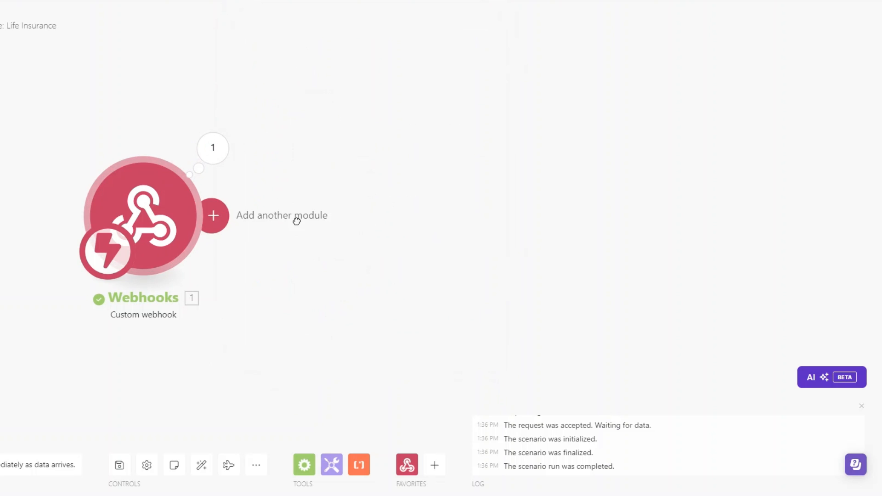
pyautogui.click(296, 218)
pyautogui.click(467, 244)
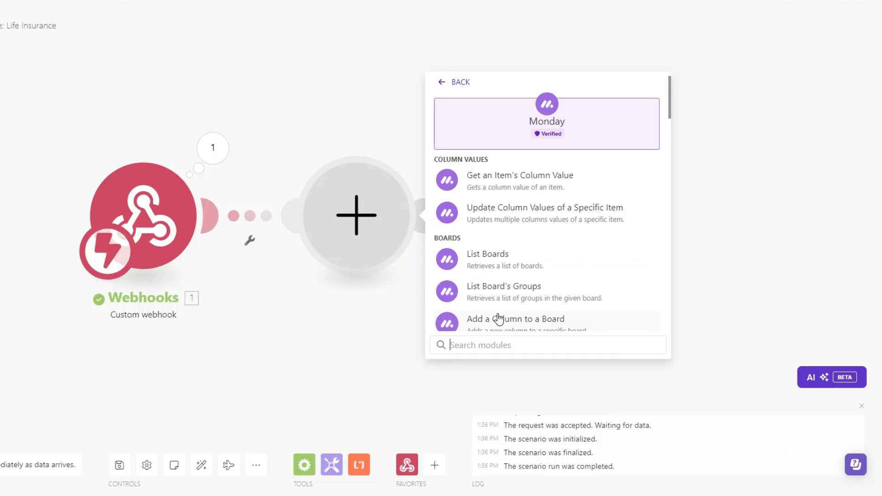
# - Configure Monday Get an Item with ID mapped to pulseId and the Agency Clients board
pyautogui.write('get an')
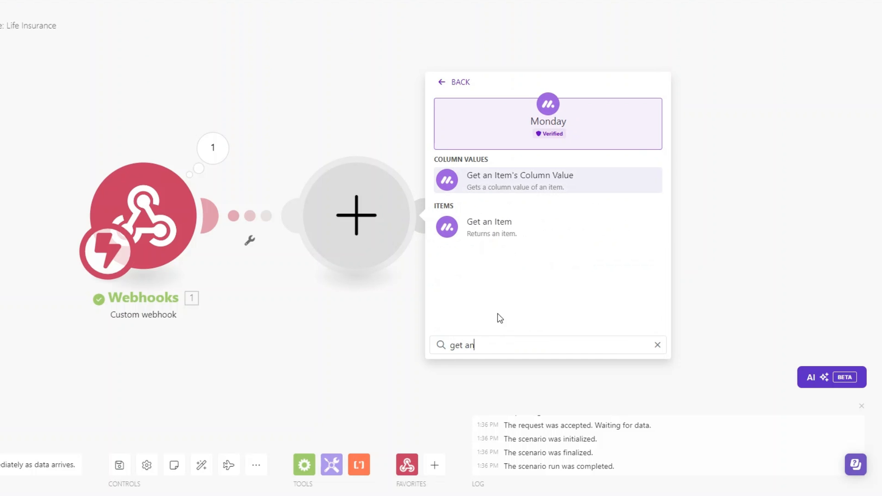
pyautogui.click(499, 229)
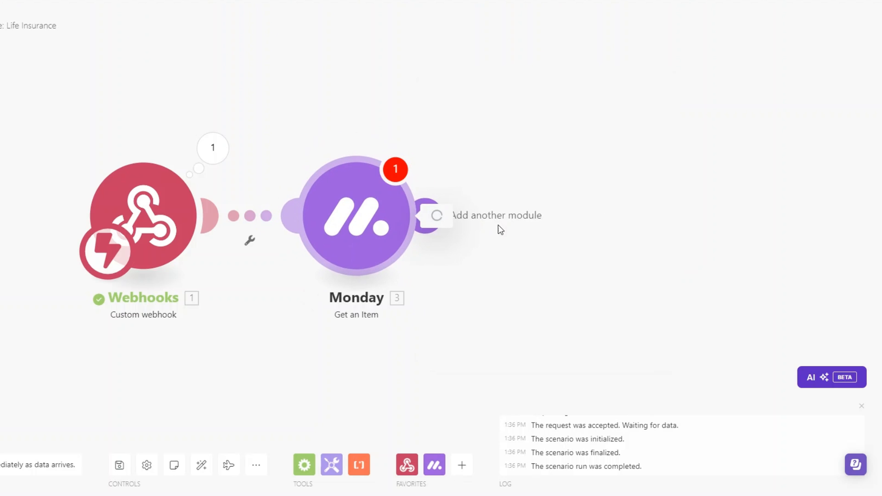
pyautogui.click(700, 205)
pyautogui.click(490, 284)
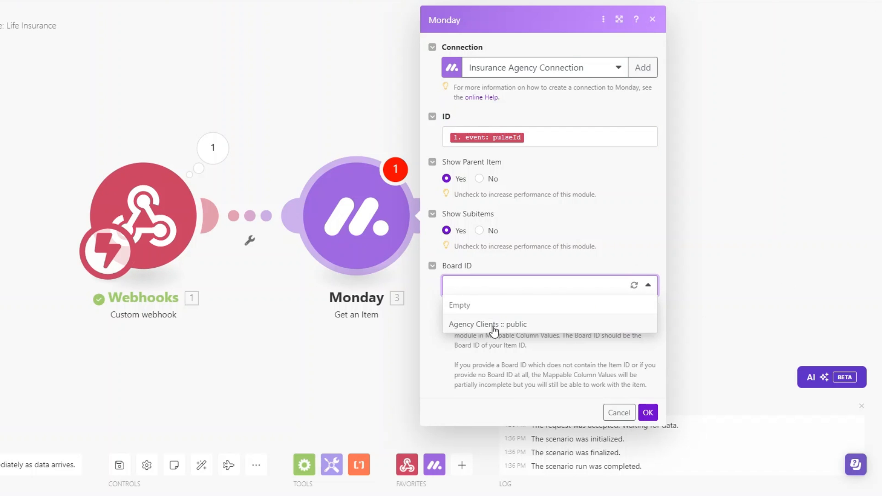
pyautogui.click(490, 327)
pyautogui.click(647, 412)
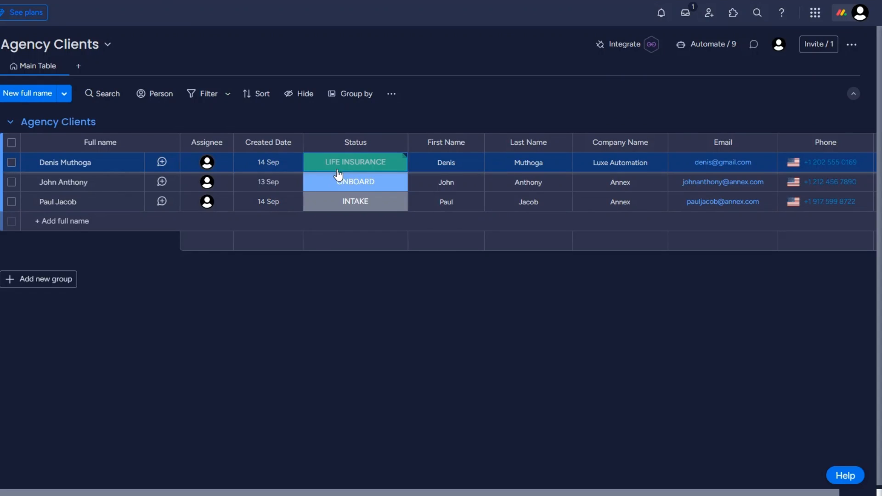
# - Change the second client's status to trigger a run and check the webhook's pulseName
pyautogui.click(338, 183)
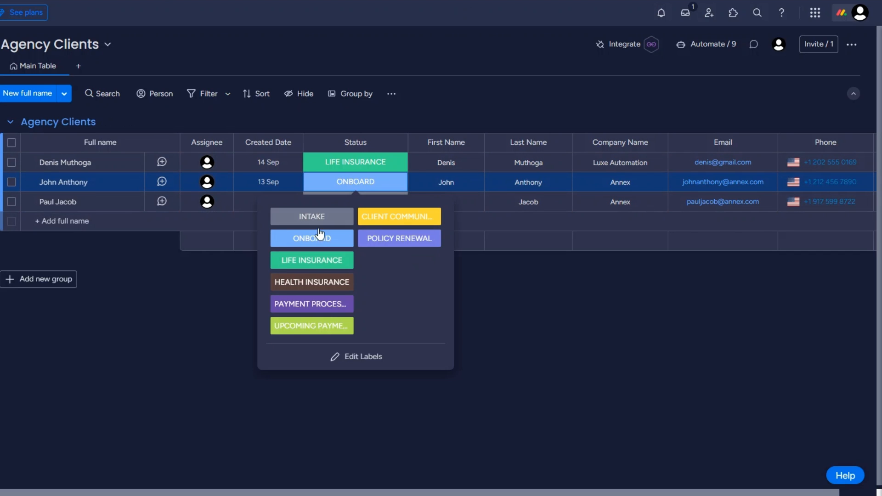
pyautogui.click(384, 136)
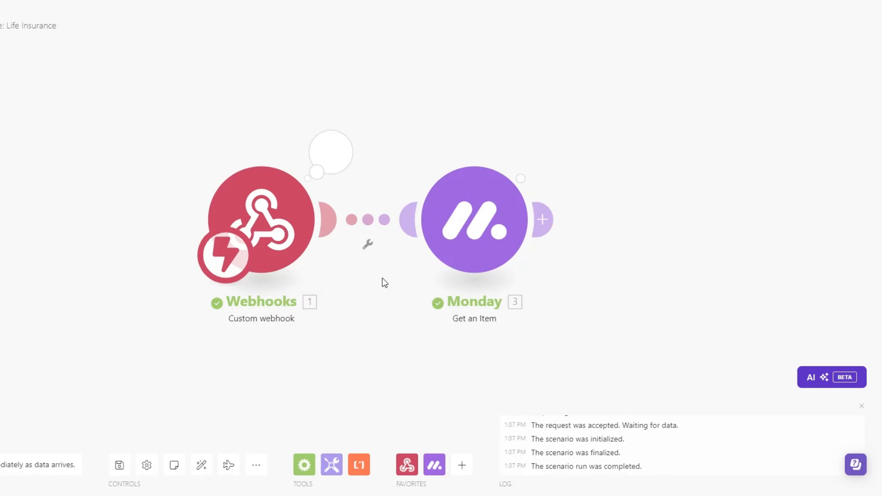
pyautogui.click(172, 148)
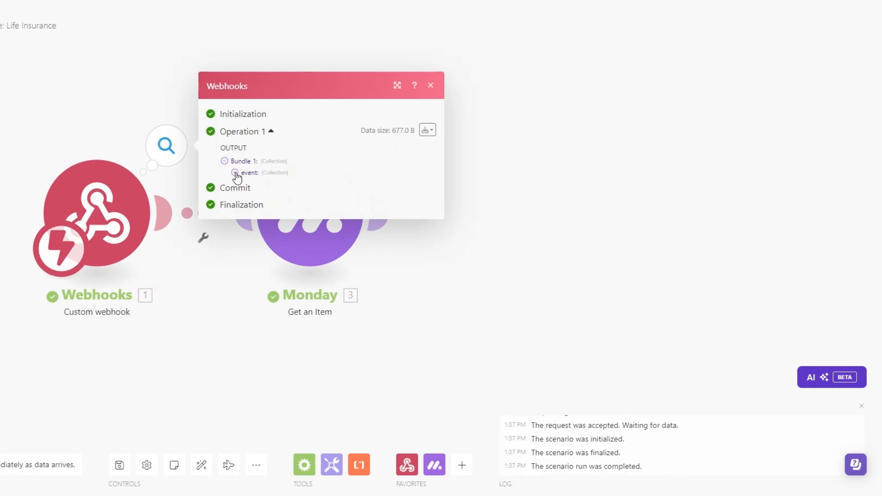
pyautogui.click(235, 173)
pyautogui.moveTo(290, 217); pyautogui.dragTo(349, 219)
# - Review Get an Item's mappable column values, including Email and Phone, then add a third module
pyautogui.click(572, 282)
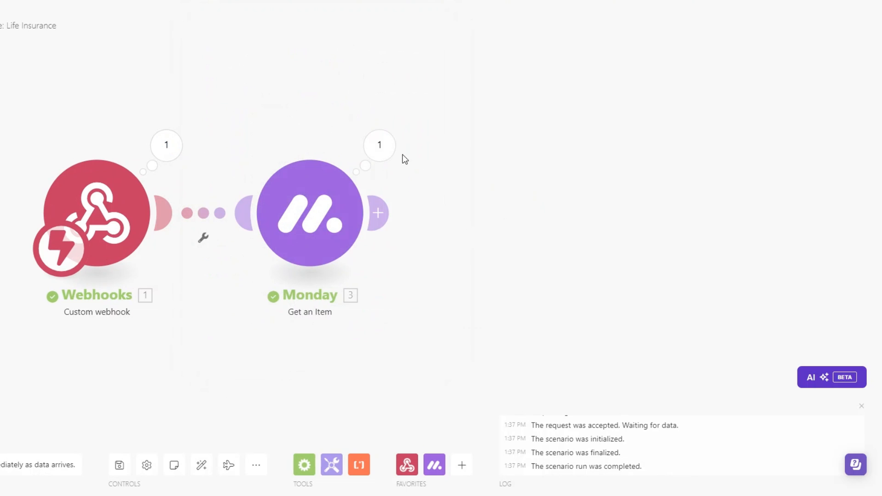
pyautogui.click(391, 156)
pyautogui.click(448, 333)
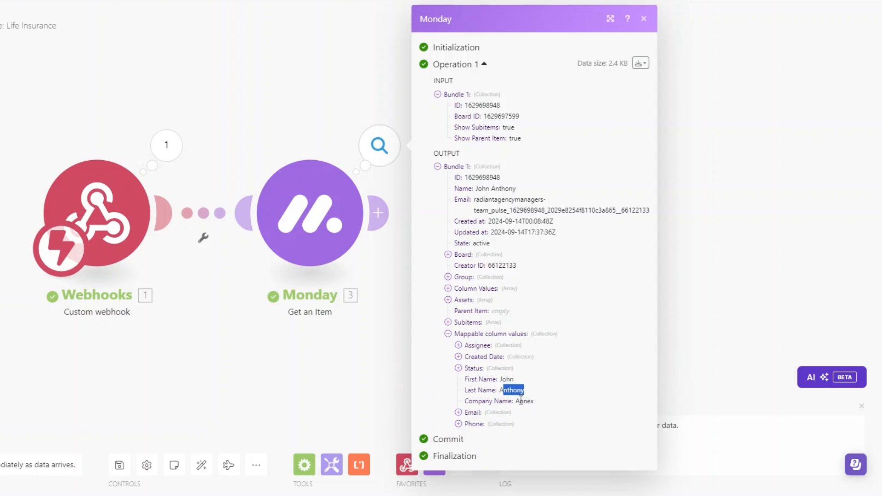
pyautogui.click(458, 412)
pyautogui.click(458, 444)
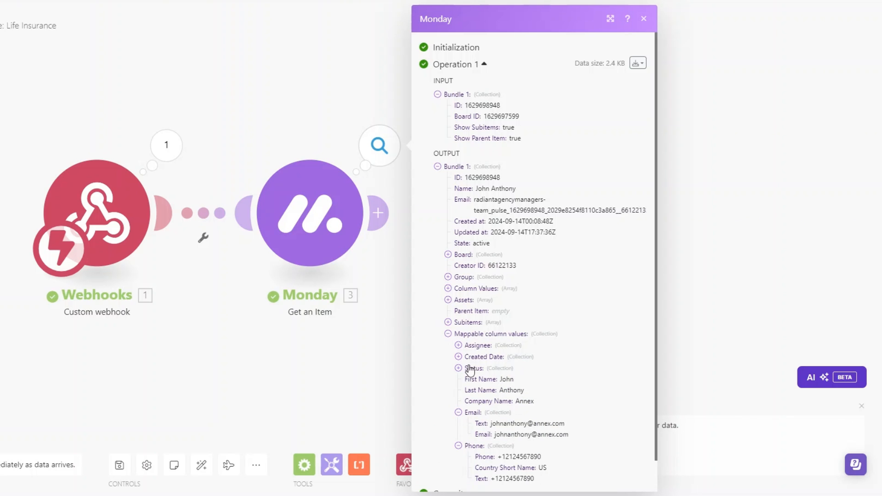
pyautogui.moveTo(310, 361); pyautogui.dragTo(211, 336)
pyautogui.scroll(-1, 211, 337)
pyautogui.click(280, 202)
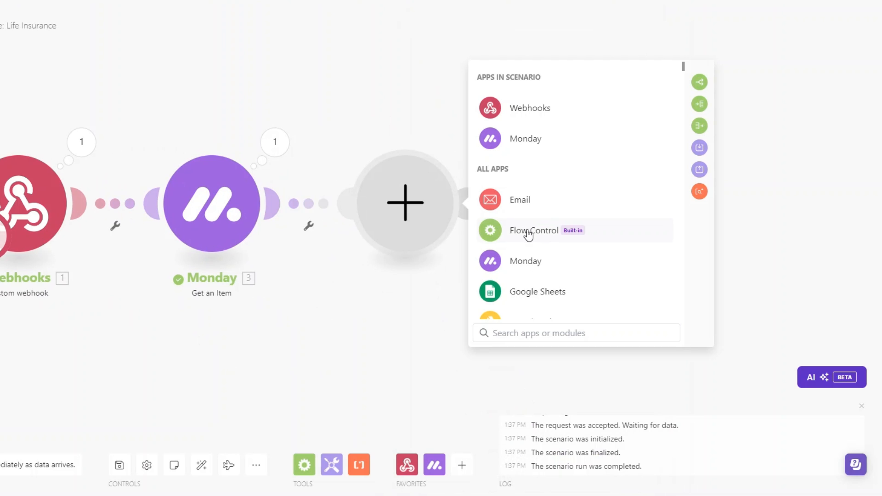
# - Add a Google Docs Create a Document step using the user's Google connection
pyautogui.scroll(-2, 528, 234)
pyautogui.scroll(-3, 532, 232)
pyautogui.scroll(-6, 531, 231)
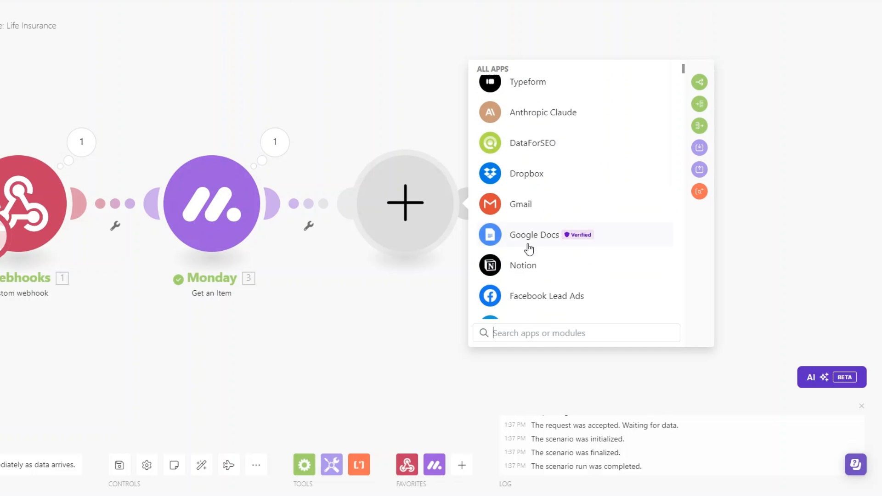
pyautogui.click(526, 237)
pyautogui.scroll(-3, 579, 276)
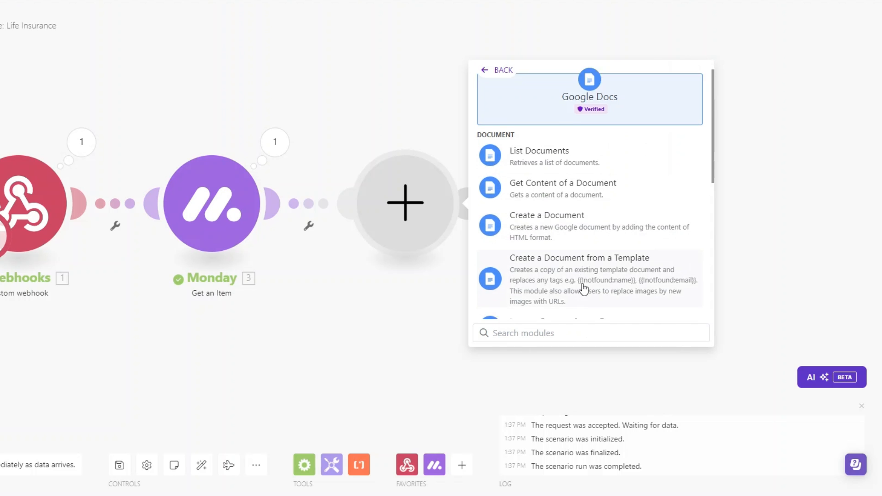
pyautogui.scroll(3, 578, 253)
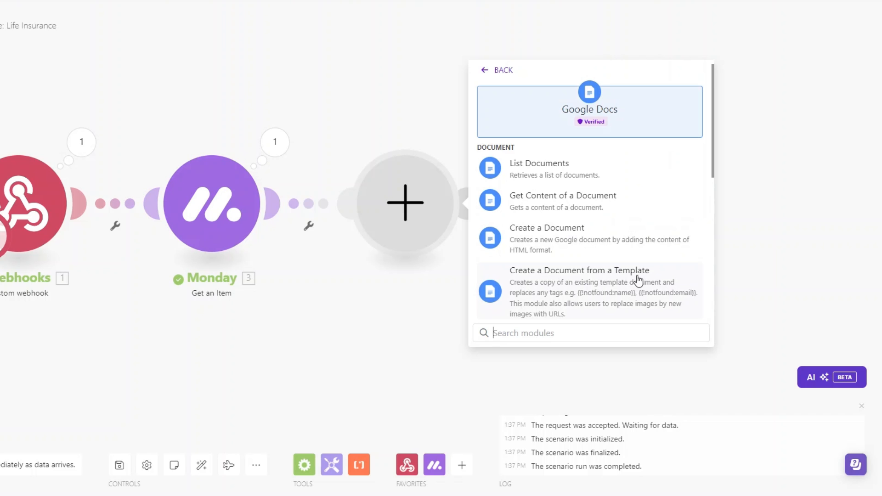
pyautogui.click(558, 234)
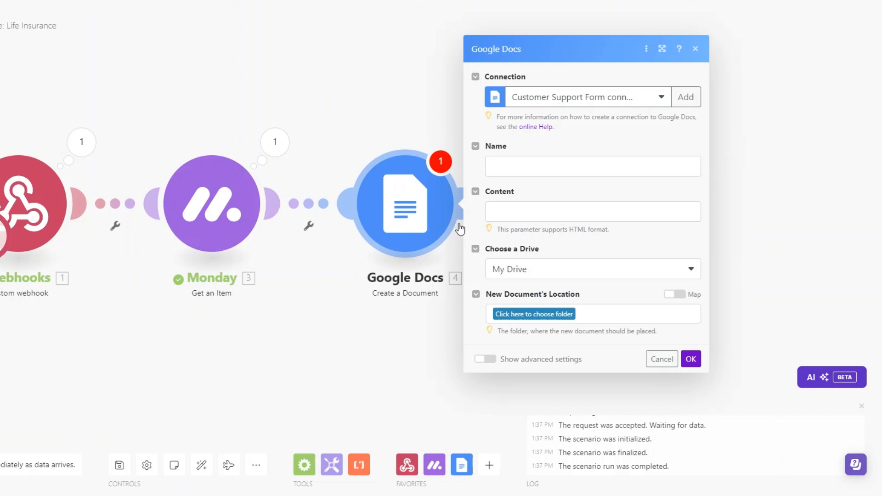
pyautogui.click(572, 99)
pyautogui.click(574, 179)
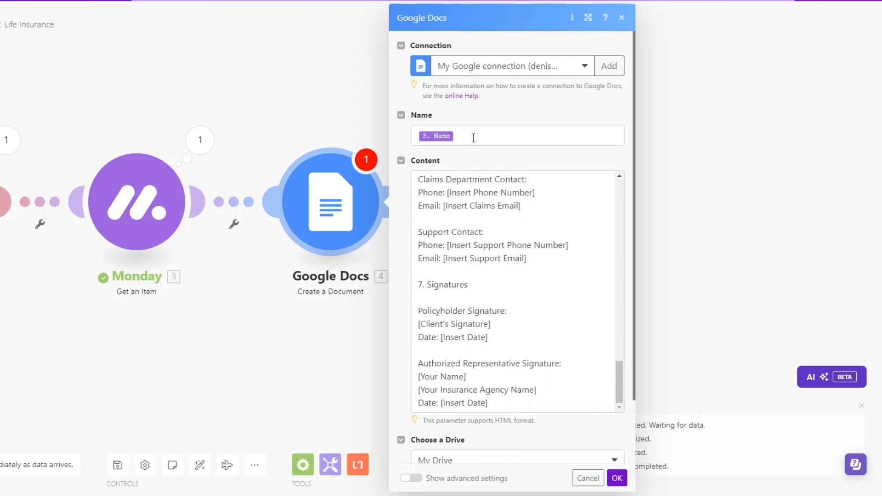
# - Enter 'policy document' in the document name and select the Insurance Policy Document title line
pyautogui.click(474, 138)
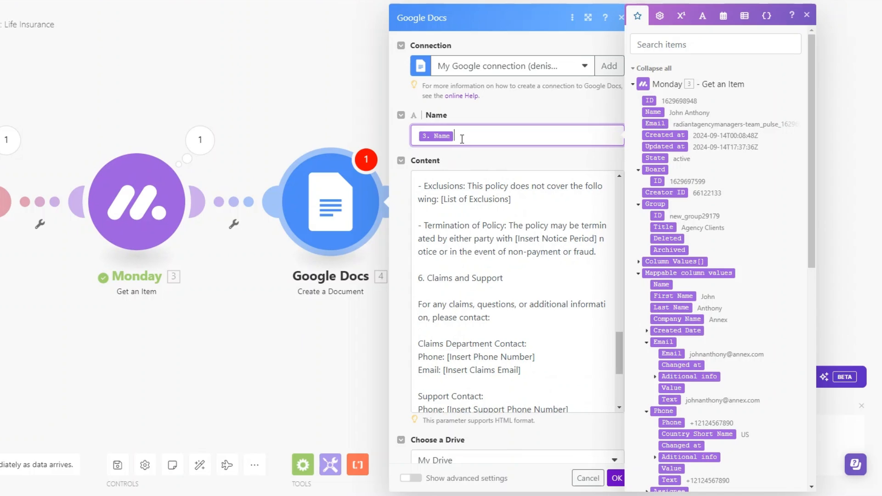
pyautogui.write('policy document.')
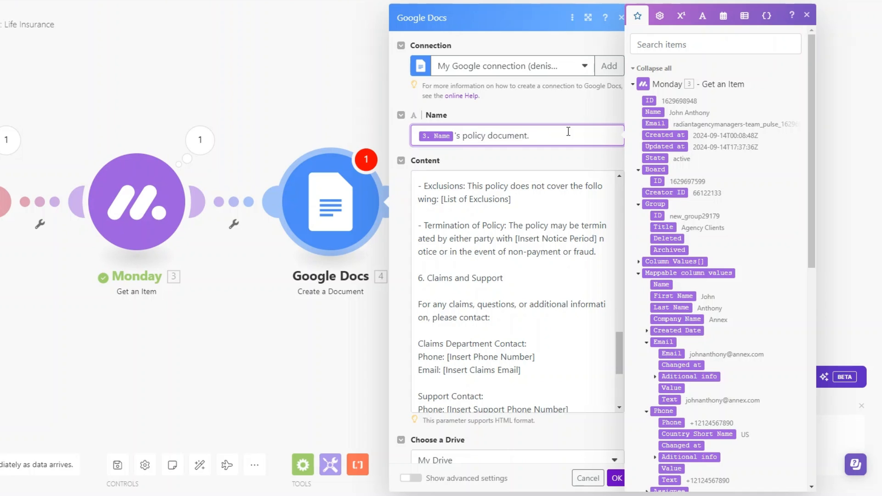
pyautogui.scroll(15, 418, 181)
pyautogui.tripleClick(420, 181)
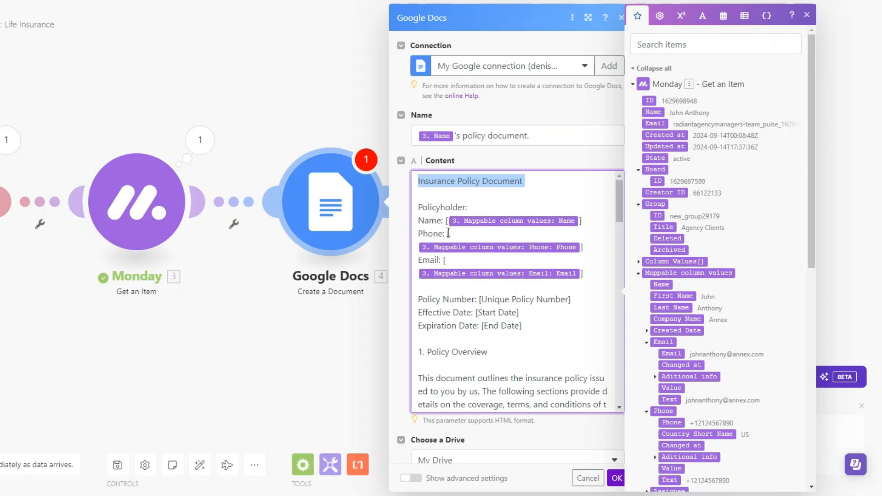
pyautogui.scroll(-3, 450, 234)
pyautogui.scroll(-4, 482, 233)
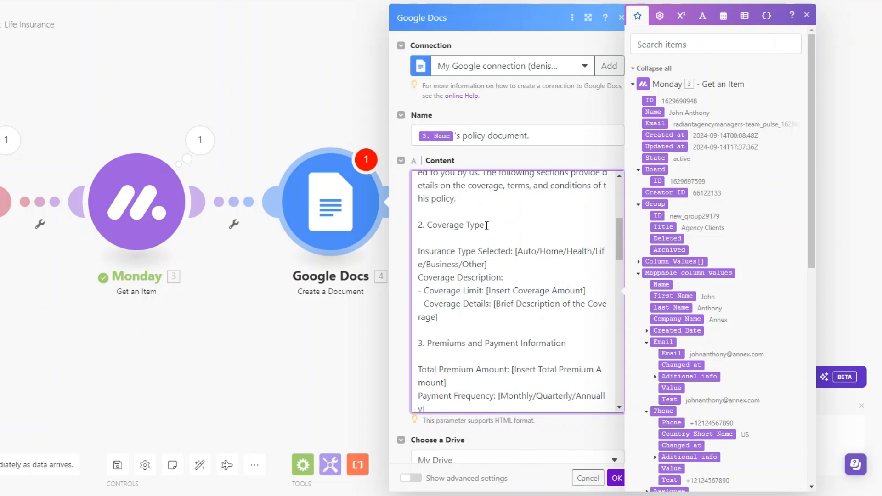
pyautogui.scroll(-3, 508, 205)
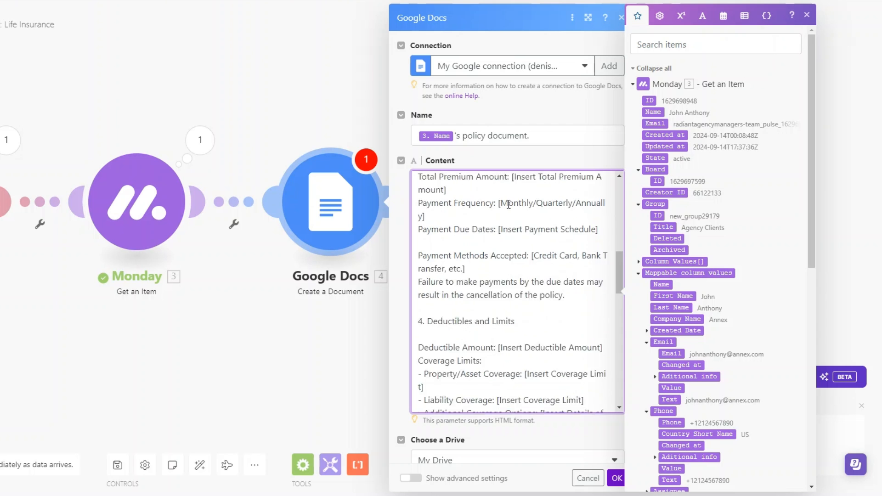
pyautogui.scroll(-8, 507, 204)
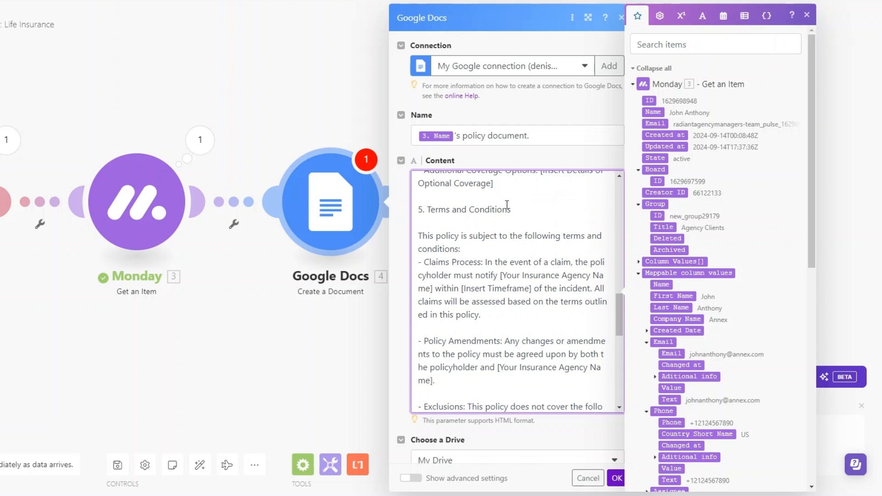
pyautogui.scroll(-5, 486, 210)
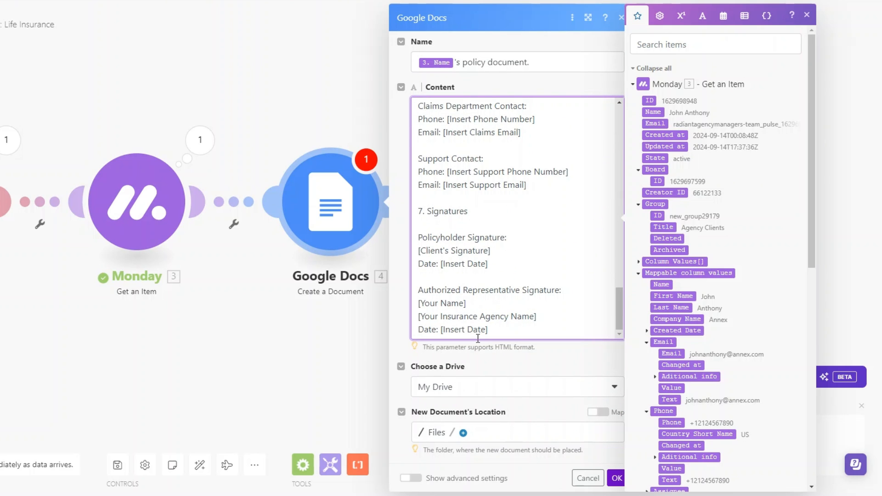
# - Set the new document's location to the /Files folder and confirm the module
pyautogui.click(392, 443)
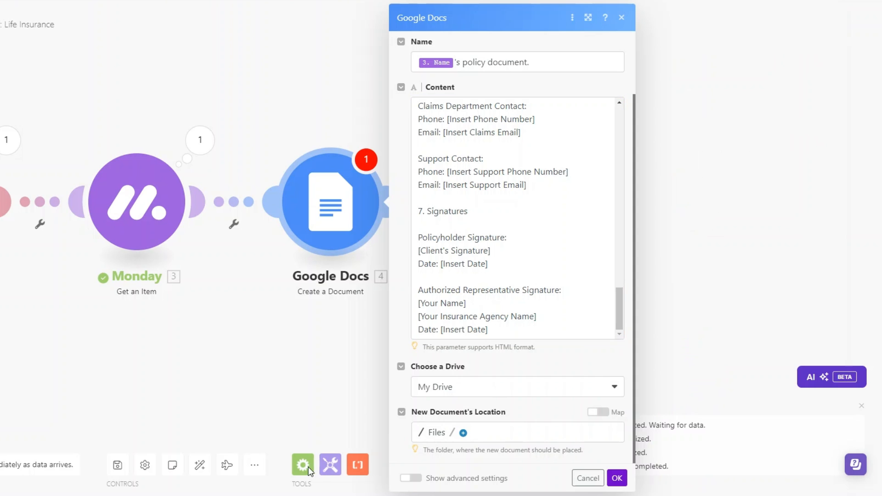
pyautogui.click(441, 433)
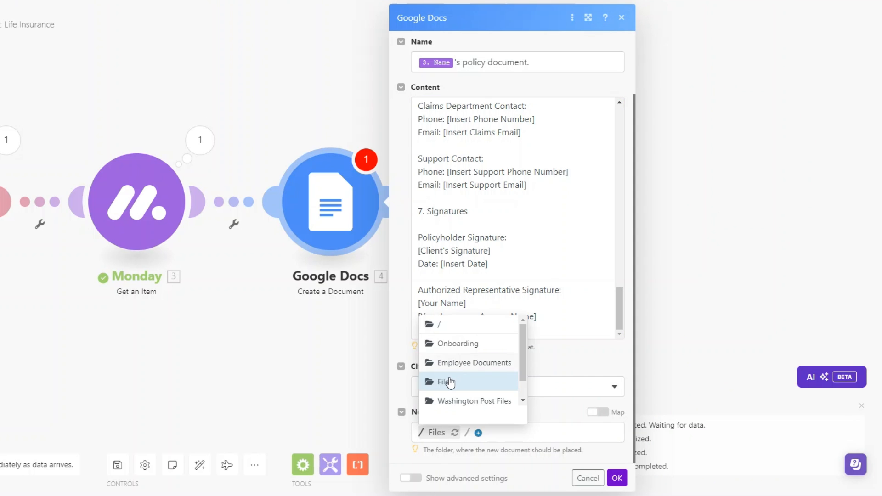
pyautogui.click(449, 381)
pyautogui.click(616, 478)
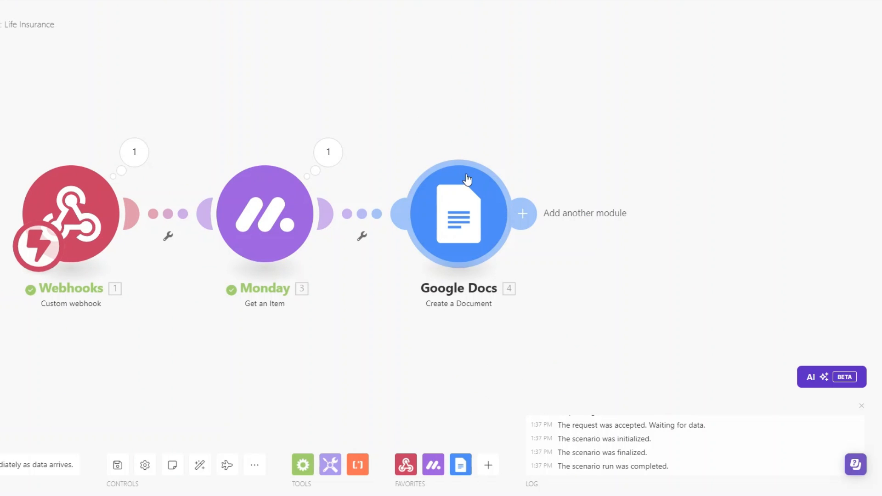
# - Reposition the Google Docs module and auto-align the scenario layout
pyautogui.moveTo(462, 169); pyautogui.dragTo(598, 168)
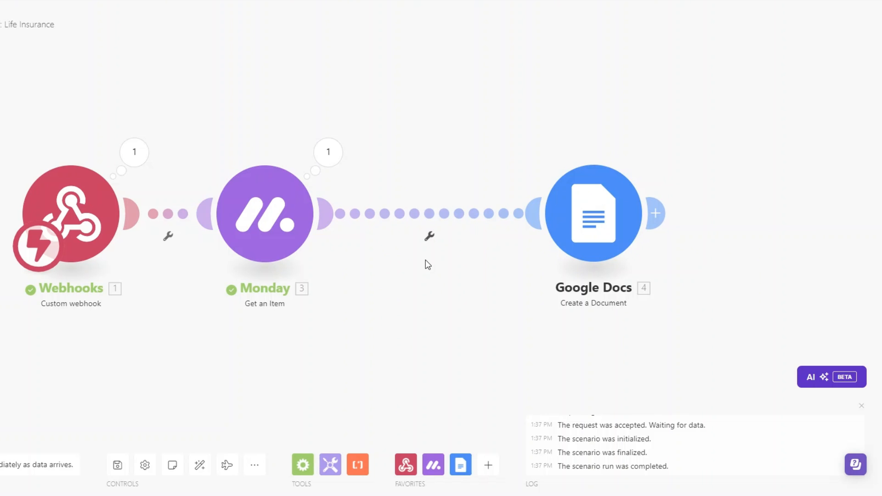
pyautogui.moveTo(589, 238); pyautogui.dragTo(494, 261)
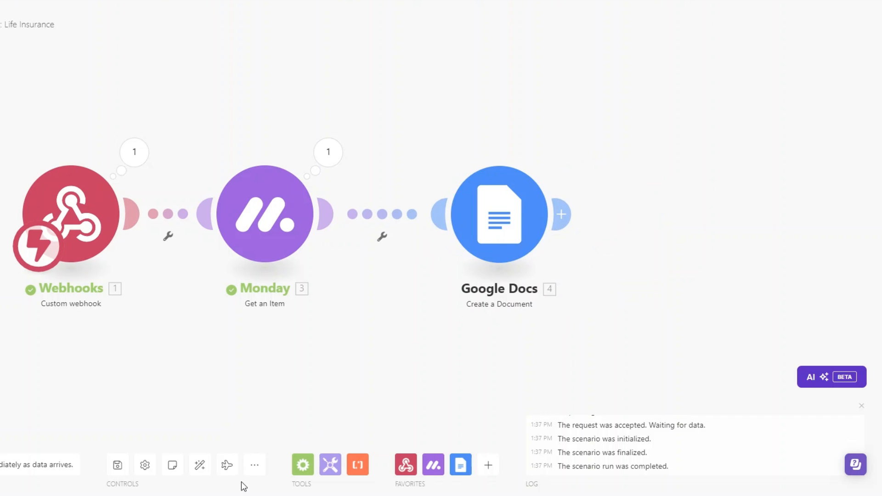
pyautogui.click(200, 465)
pyautogui.moveTo(243, 364); pyautogui.dragTo(106, 365)
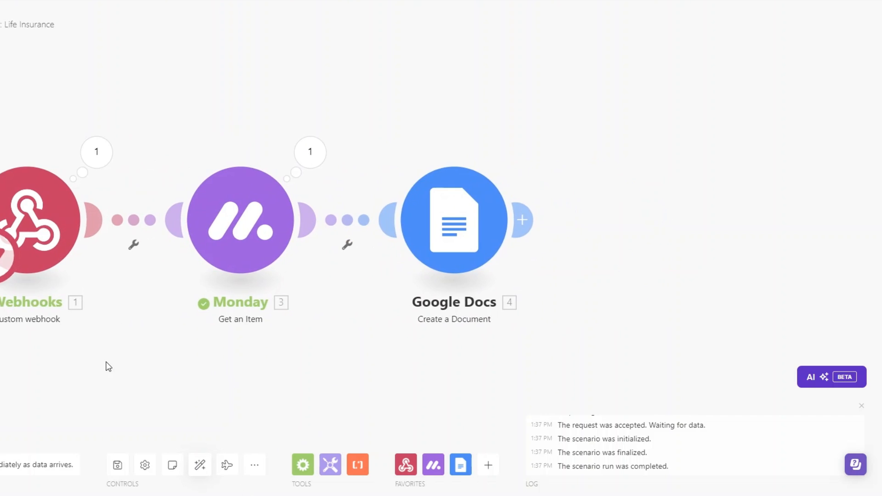
# - Rename the Google Docs step to 'Life Policy Document' and drag out a new module slot
pyautogui.rightClick(455, 244)
pyautogui.click(492, 309)
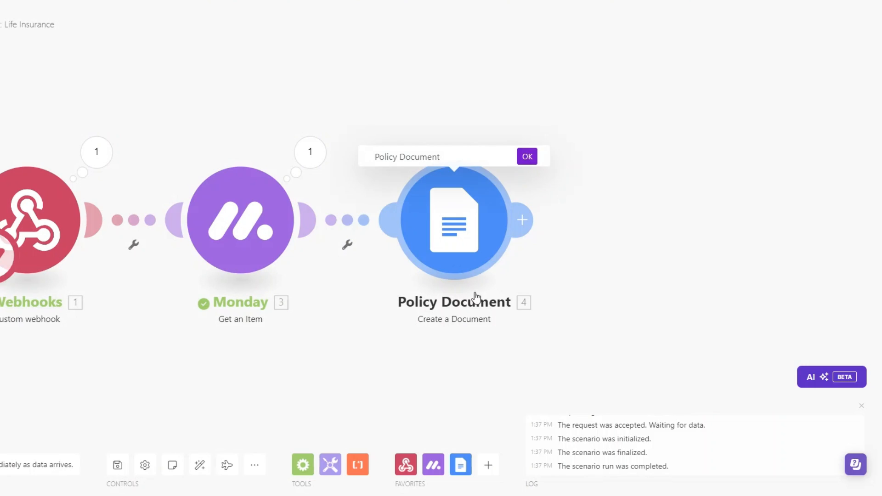
pyautogui.write('Life')
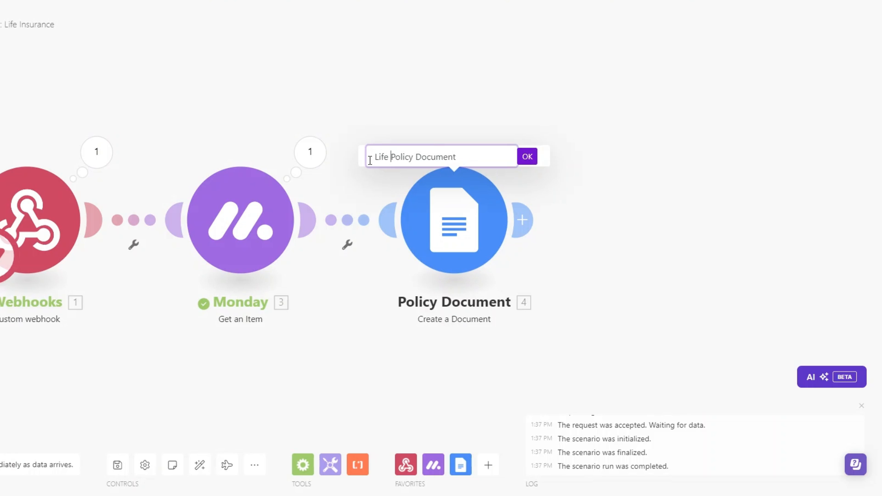
pyautogui.click(527, 157)
pyautogui.moveTo(470, 212); pyautogui.dragTo(567, 221)
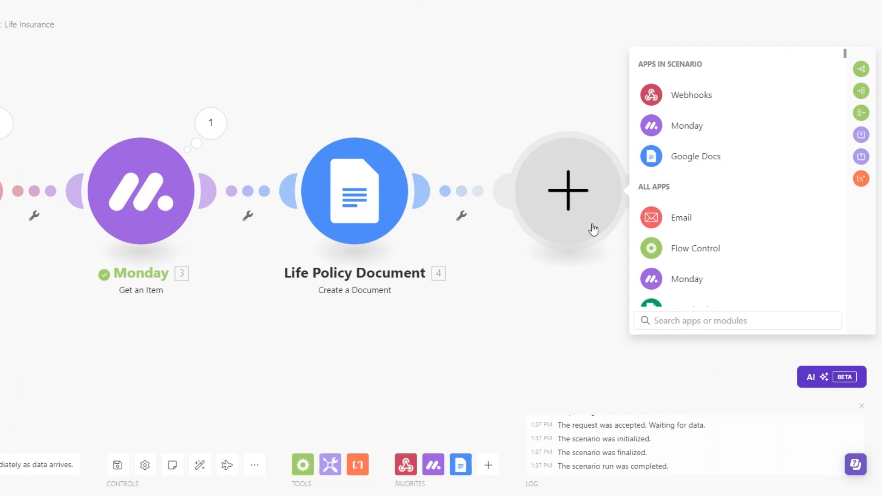
# - Add an Email Send an Email module named 'Policy Issuance Email'
pyautogui.click(670, 218)
pyautogui.scroll(-4, 648, 232)
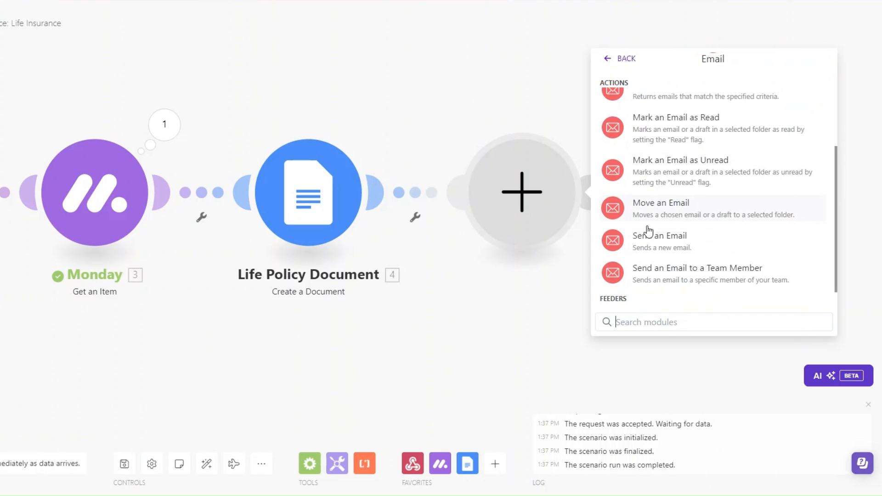
pyautogui.click(649, 236)
pyautogui.rightClick(526, 193)
pyautogui.click(561, 257)
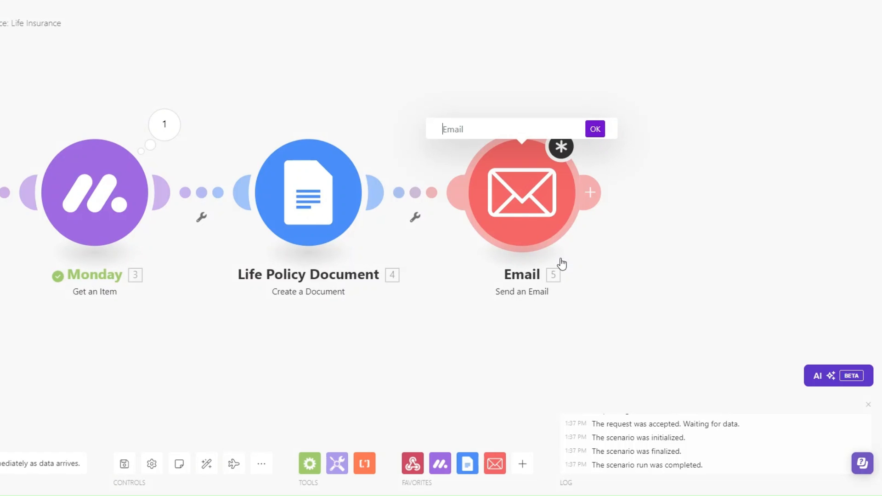
pyautogui.write('Poli')
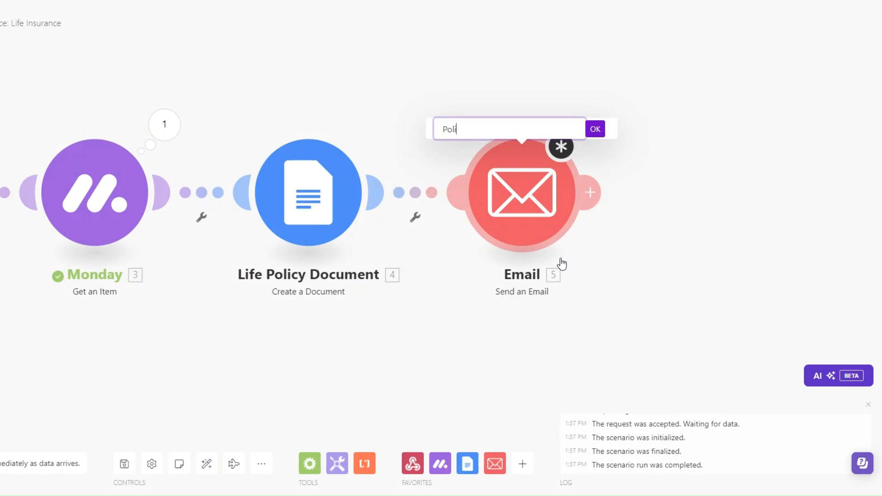
pyautogui.write('cy Issuance Email')
pyautogui.press('Return')
# - Map the client's email as recipient and insert First Name after 'Hi' in the content
pyautogui.rightClick(509, 213)
pyautogui.click(522, 220)
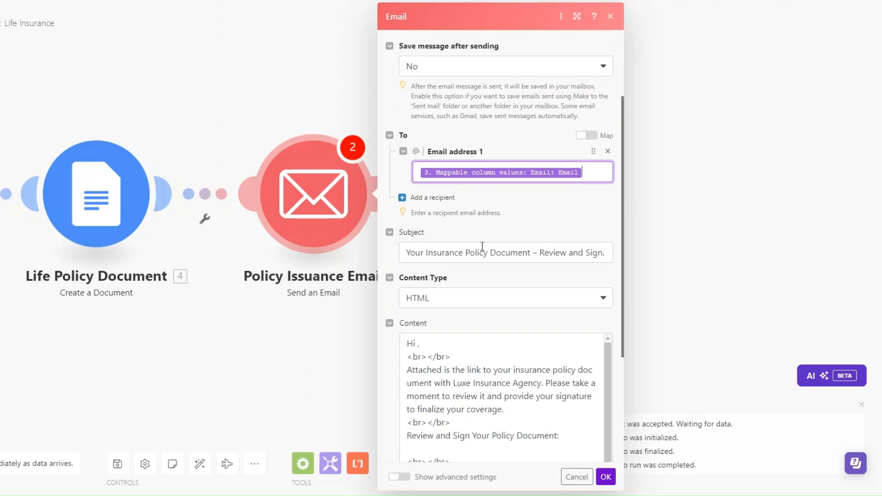
pyautogui.click(605, 172)
pyautogui.scroll(-18, 707, 251)
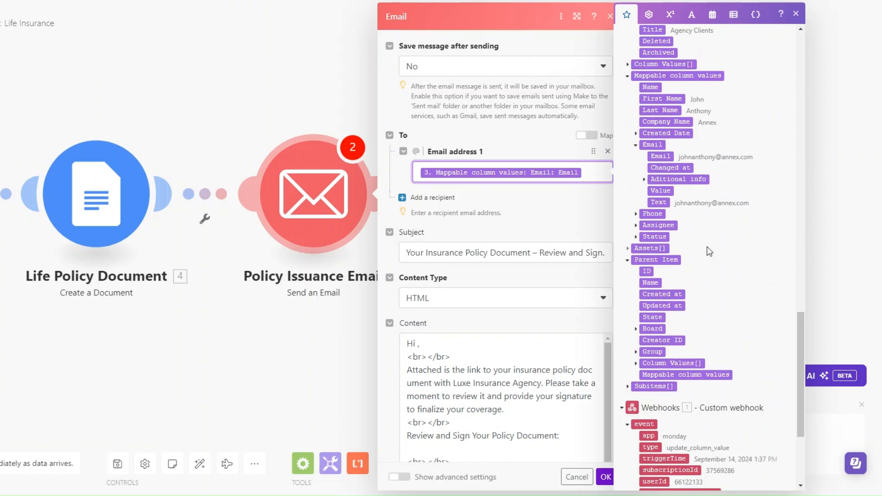
pyautogui.scroll(2, 710, 251)
pyautogui.scroll(-4, 520, 233)
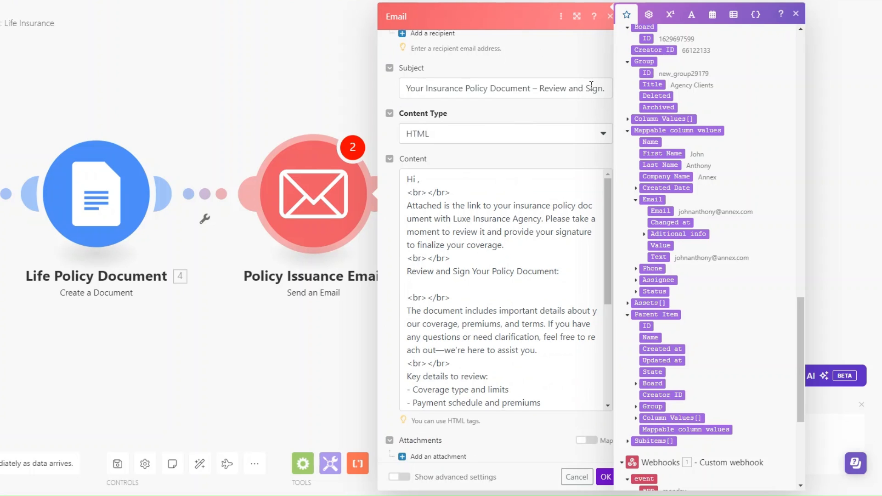
pyautogui.click(605, 87)
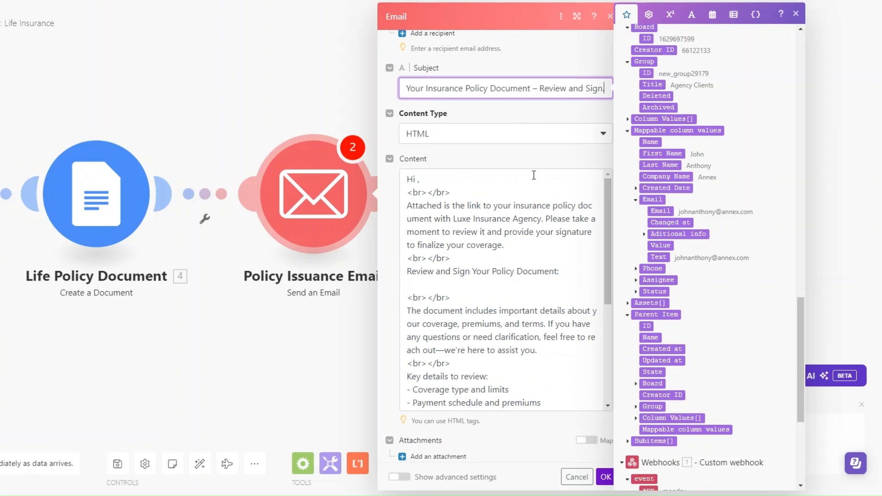
pyautogui.click(419, 179)
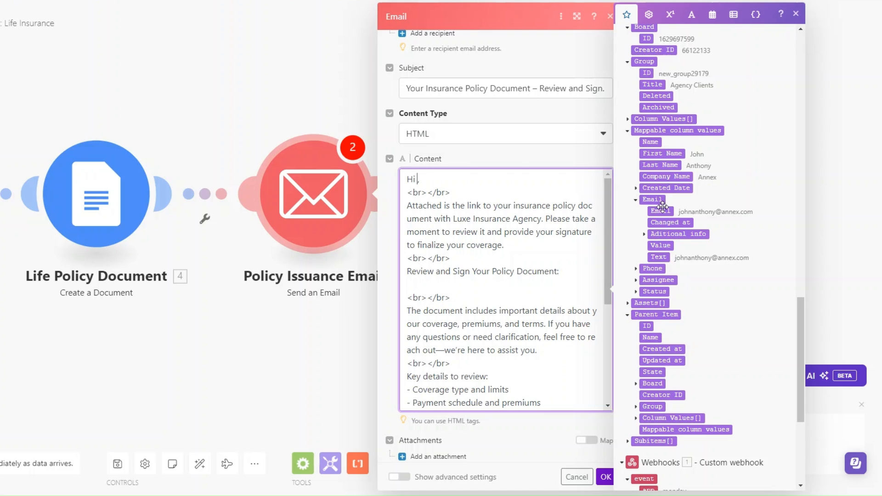
pyautogui.click(662, 155)
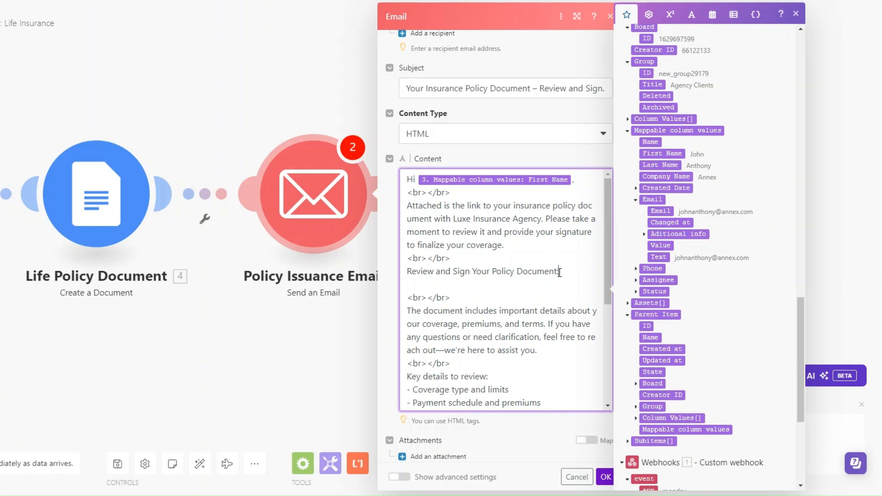
# - Insert the document's Web View Link under the review heading and save the email settings
pyautogui.scroll(10, 708, 161)
pyautogui.scroll(6, 708, 162)
pyautogui.press('Return')
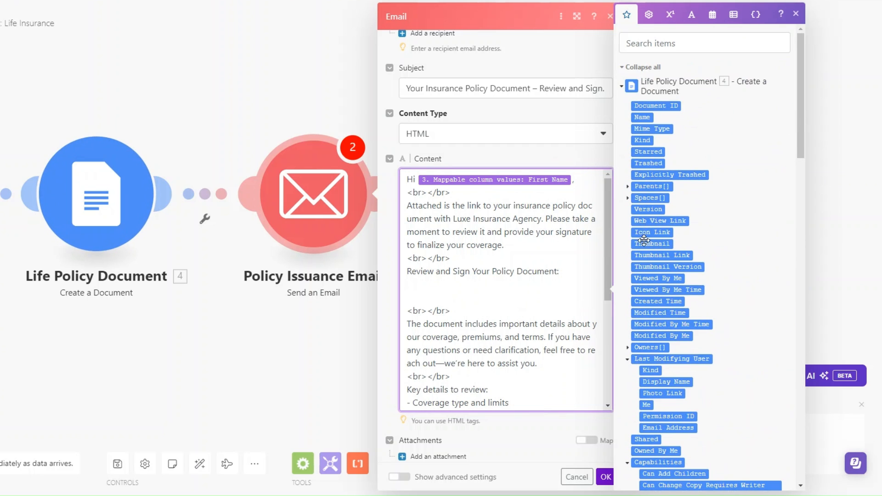
pyautogui.click(647, 221)
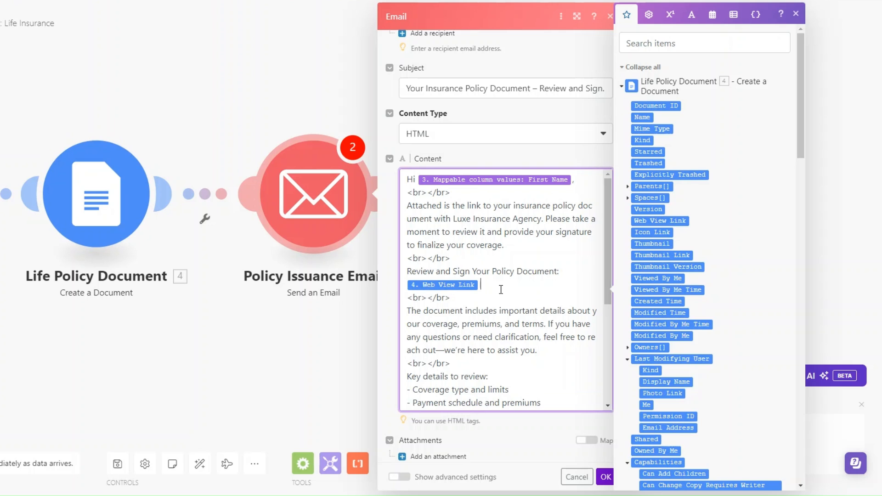
pyautogui.scroll(-2, 501, 290)
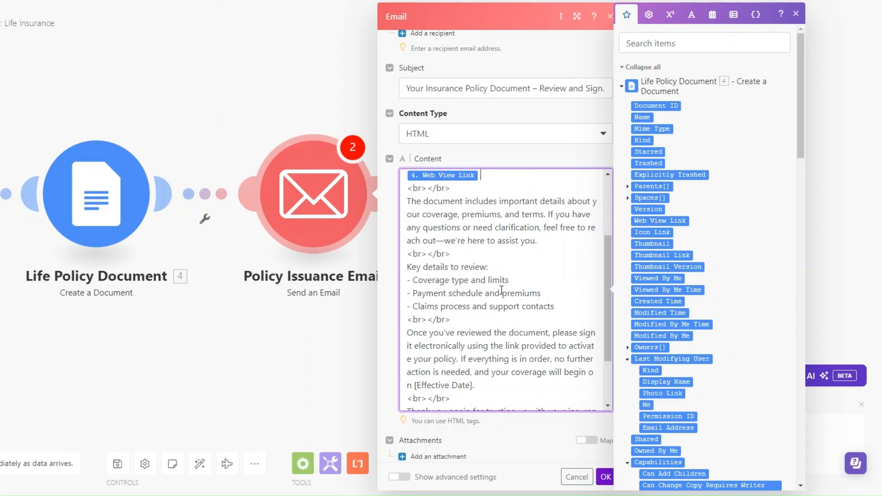
pyautogui.scroll(-3, 501, 290)
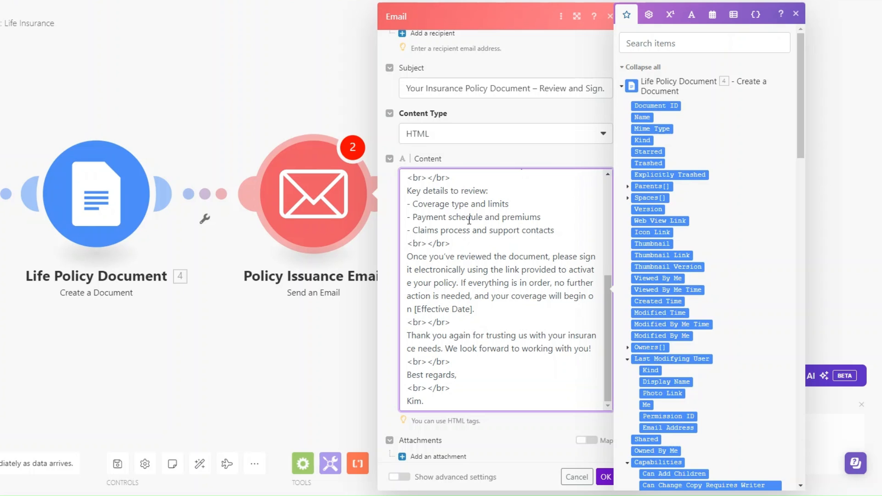
pyautogui.scroll(-1, 469, 221)
pyautogui.click(605, 477)
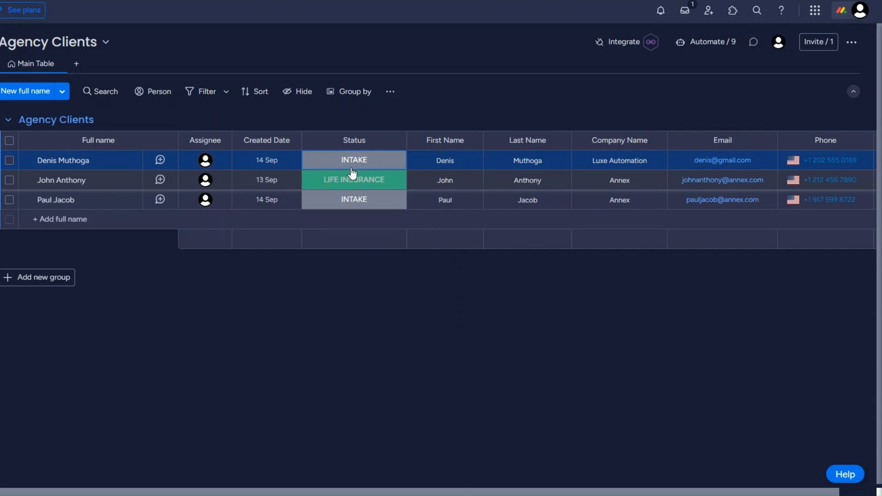
# - Set the first client's status to LIFE INSURANCE to test the flow end to end
pyautogui.click(352, 168)
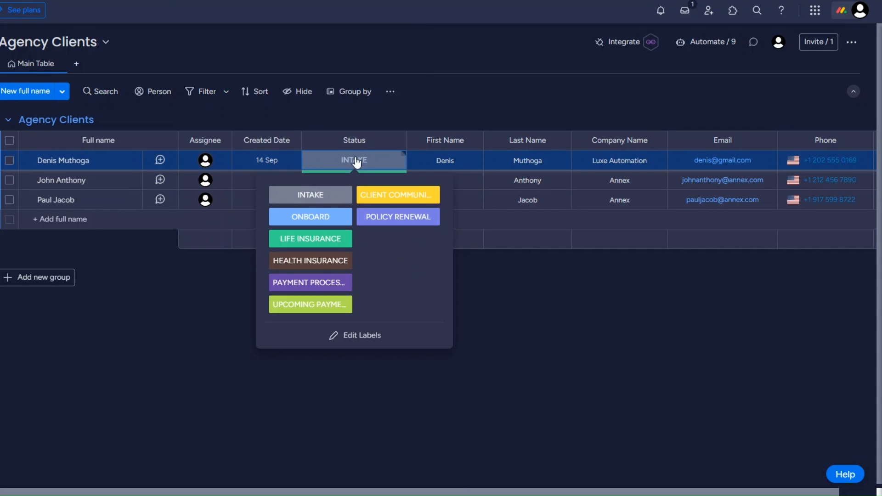
pyautogui.click(312, 240)
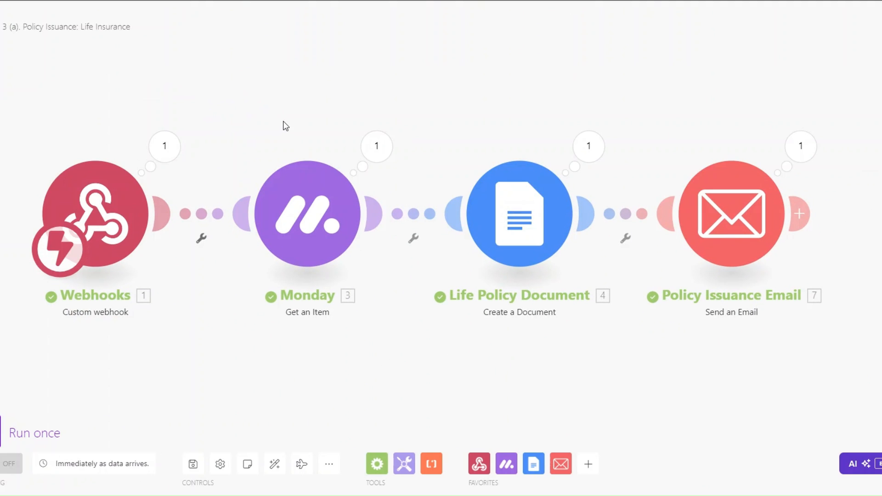
pyautogui.moveTo(290, 132); pyautogui.dragTo(283, 144)
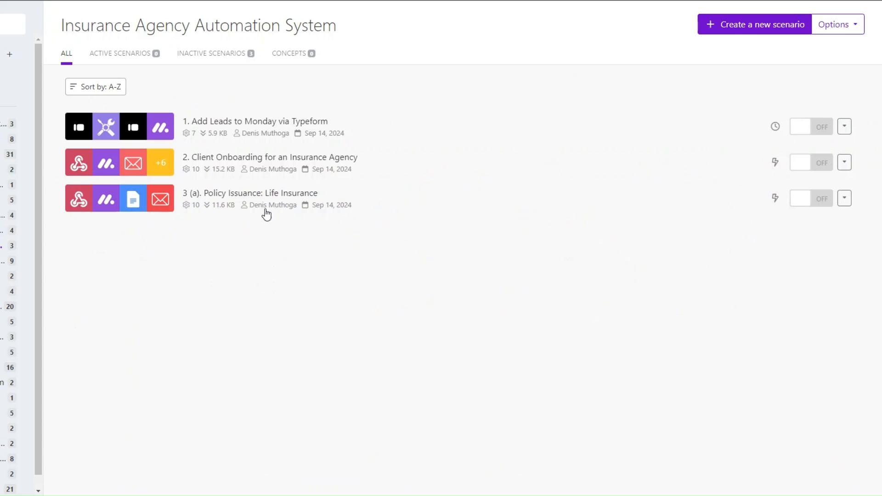
# - Create a new blank scenario for 3 (b). Policy Issuance: Health Insurance
pyautogui.click(732, 33)
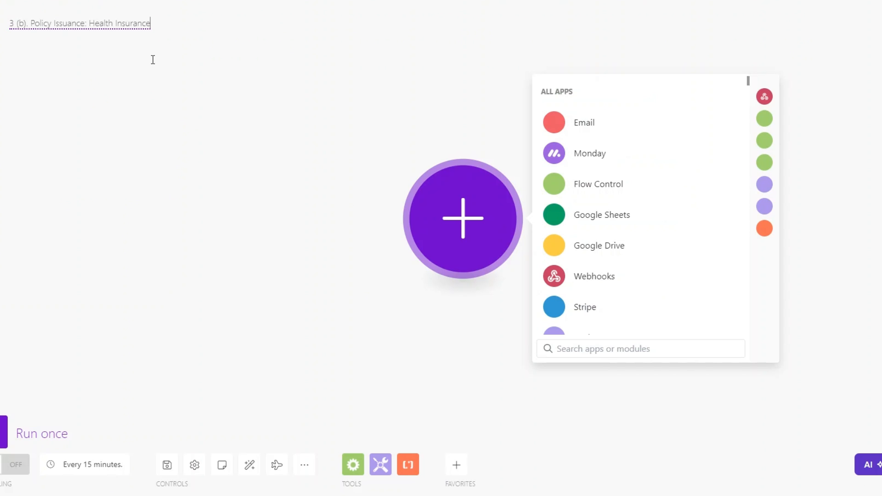
pyautogui.click(158, 63)
pyautogui.moveTo(469, 219); pyautogui.dragTo(414, 232)
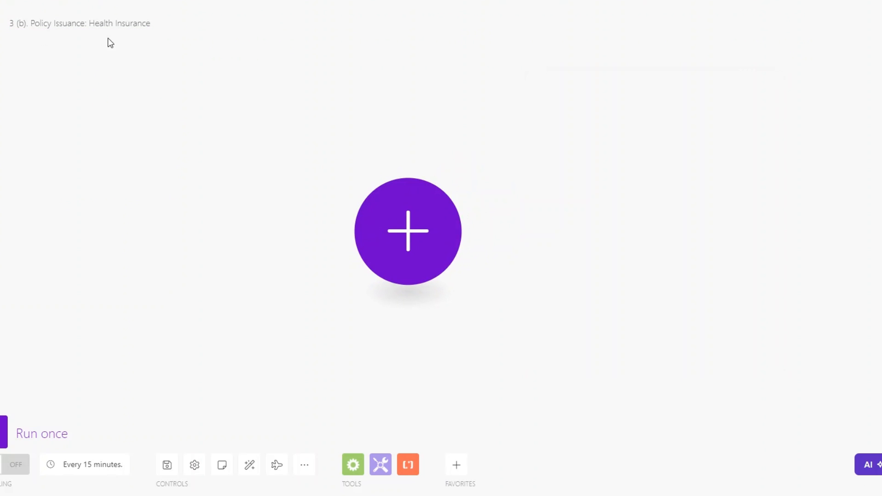
# - Start the scenario with a Webhooks Custom webhook trigger
pyautogui.click(387, 228)
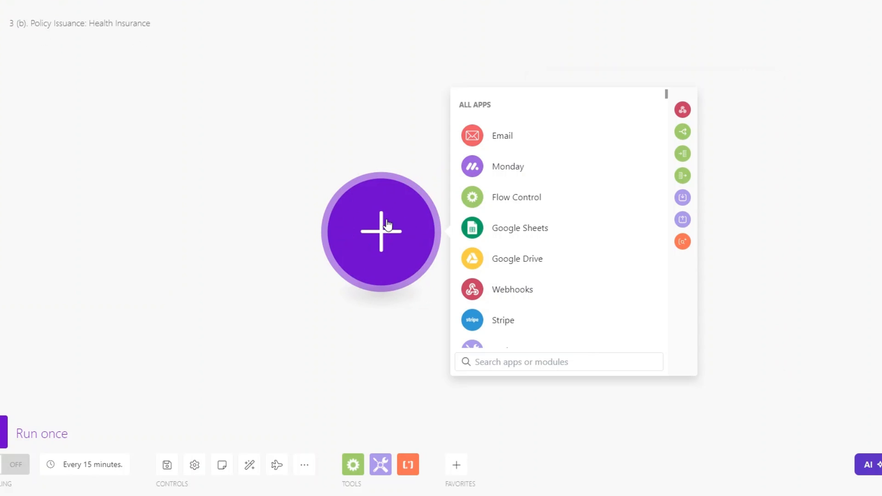
pyautogui.click(499, 287)
pyautogui.click(521, 228)
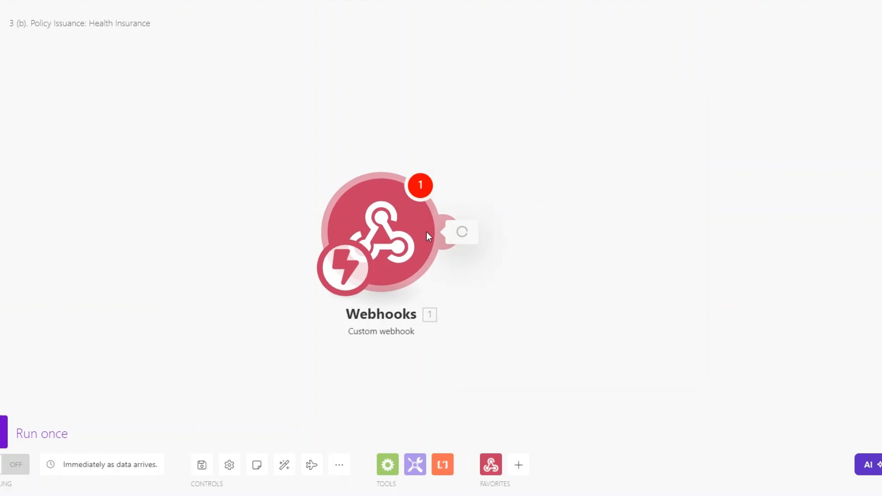
# - Create a new webhook named 'Health Insurance', copy its address, and close the settings
pyautogui.click(600, 224)
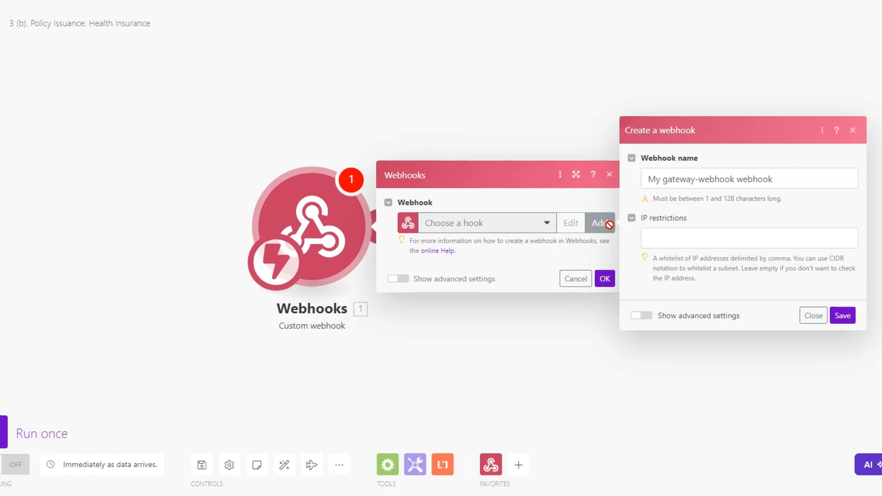
pyautogui.click(732, 180)
pyautogui.moveTo(735, 180); pyautogui.dragTo(575, 185)
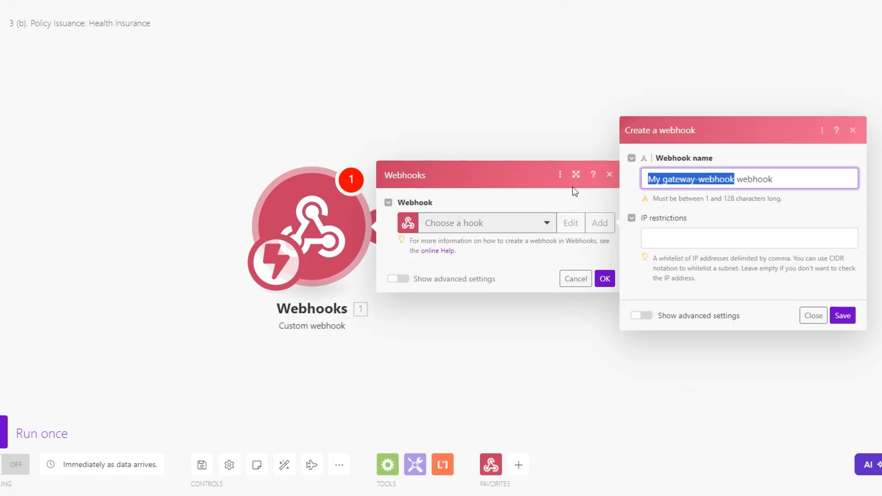
pyautogui.write('Health Insurance')
pyautogui.click(842, 315)
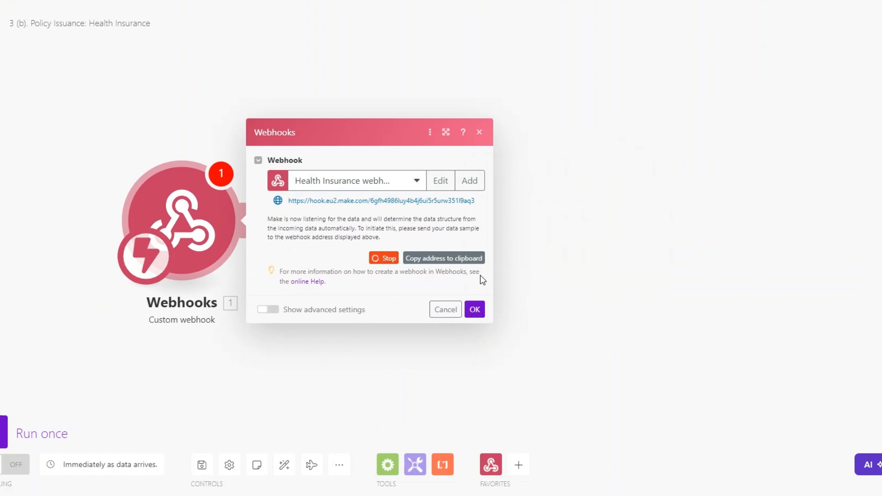
pyautogui.click(453, 257)
pyautogui.click(475, 309)
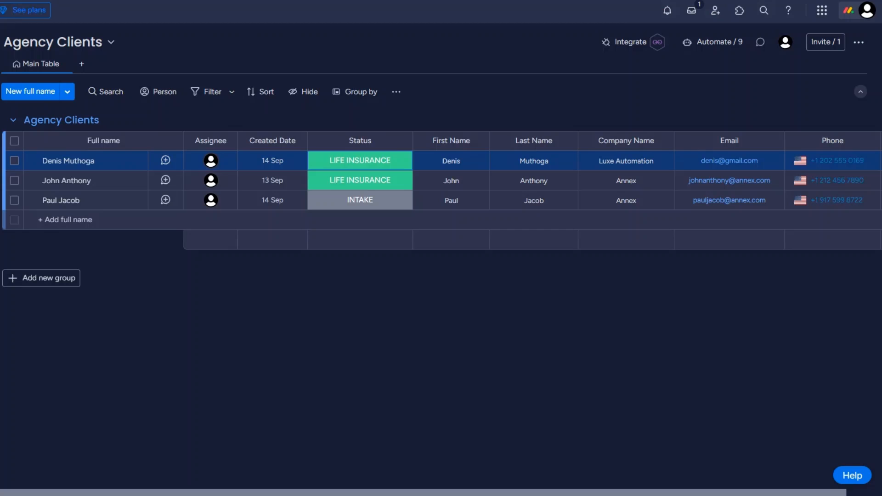
pyautogui.click(350, 179)
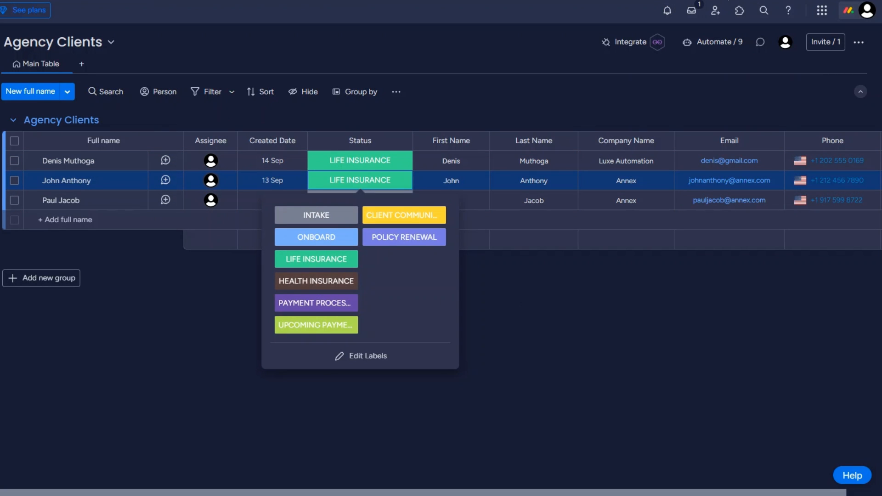
# - Use monday.com's 'When a status changes, send a webhook' template with the pasted Make webhook URL
pyautogui.click(622, 41)
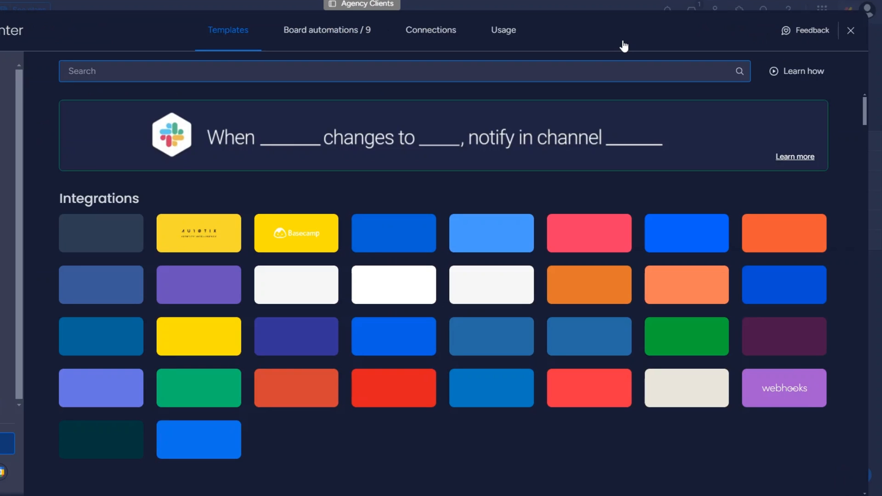
pyautogui.click(805, 399)
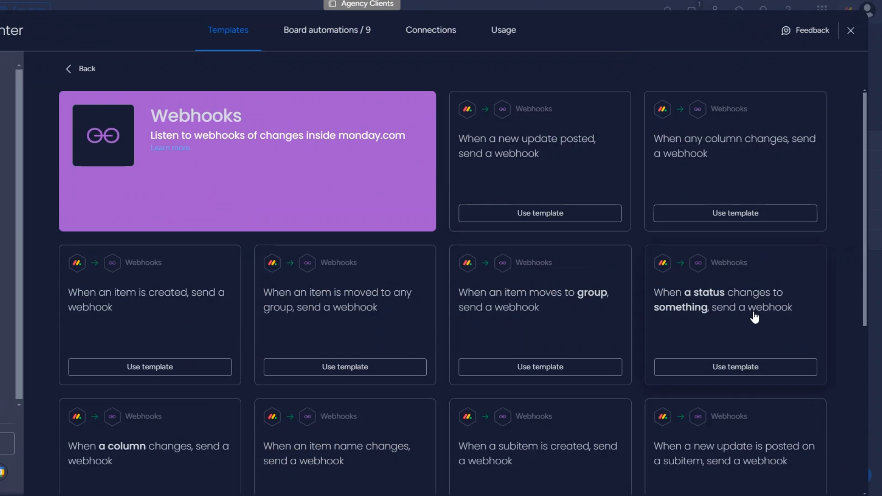
pyautogui.click(716, 320)
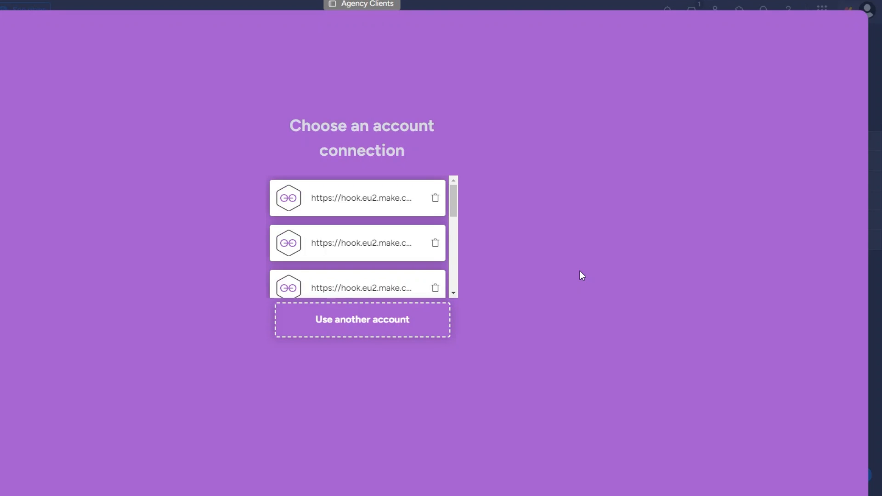
pyautogui.click(354, 316)
pyautogui.click(378, 248)
pyautogui.hotkey('ctrl', 'v')
pyautogui.click(395, 302)
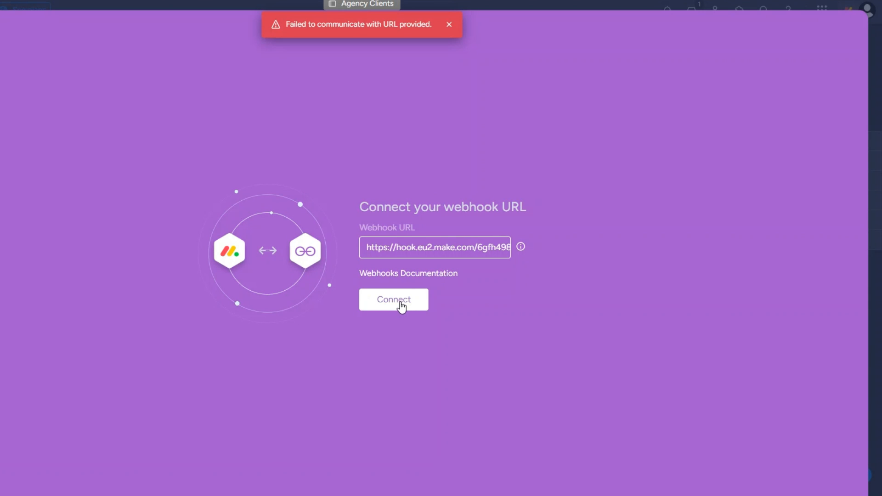
# - Retry the URL connection and add a Webhooks 'Webhook response' module after the trigger
pyautogui.click(401, 307)
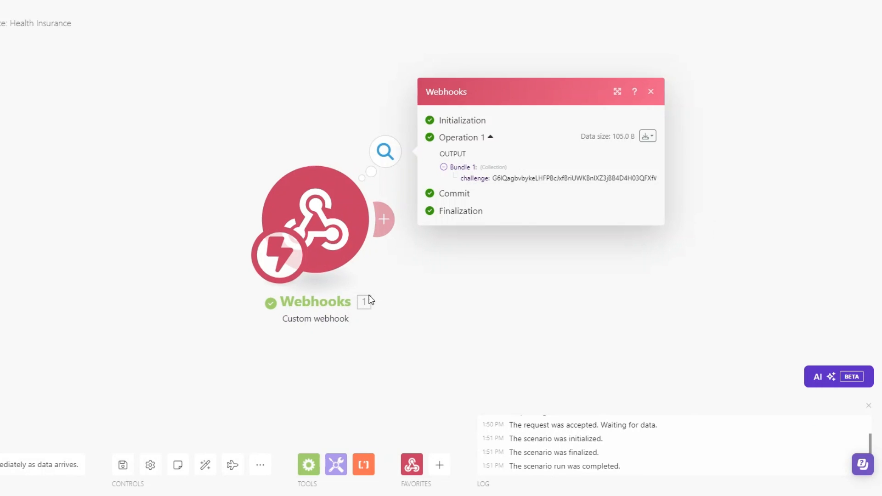
pyautogui.moveTo(418, 294); pyautogui.dragTo(215, 295)
pyautogui.click(178, 220)
pyautogui.click(448, 124)
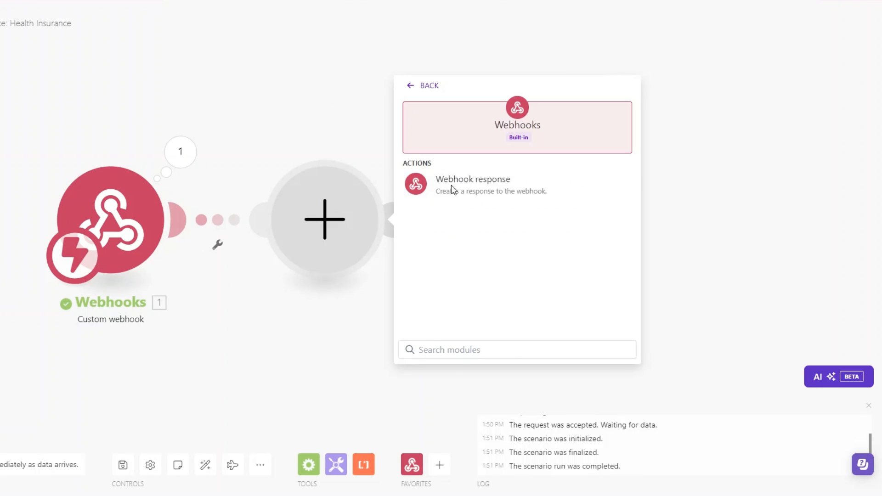
pyautogui.click(460, 186)
# - Set the response body to {"challenge":"<challenge>"} with the mapped challenge, then reconnect the URL
pyautogui.click(451, 262)
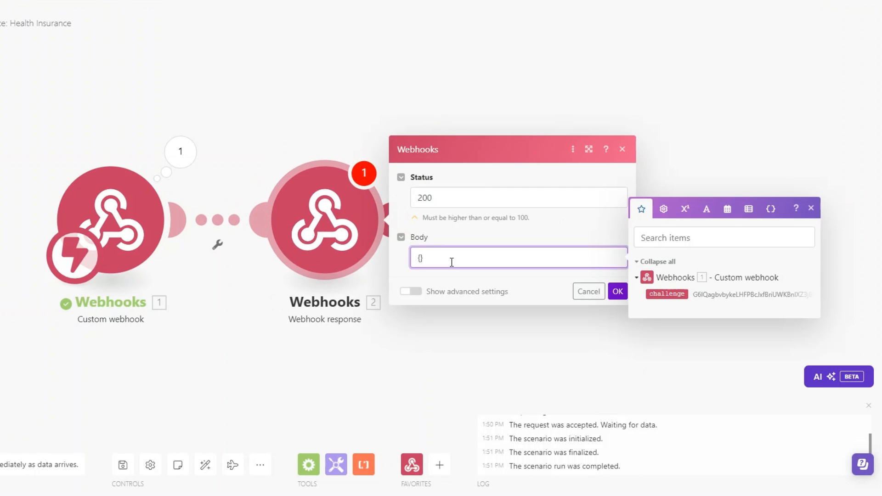
pyautogui.write('{"":""}')
pyautogui.press('Left')
pyautogui.press('Left')
pyautogui.press('Left')
pyautogui.press('Left')
pyautogui.write('challnege')
pyautogui.press('BackSpace')
pyautogui.press('BackSpace')
pyautogui.press('BackSpace')
pyautogui.press('BackSpace')
pyautogui.write('enge')
pyautogui.press('Right')
pyautogui.press('Right')
pyautogui.press('Right')
pyautogui.click(669, 295)
pyautogui.click(613, 293)
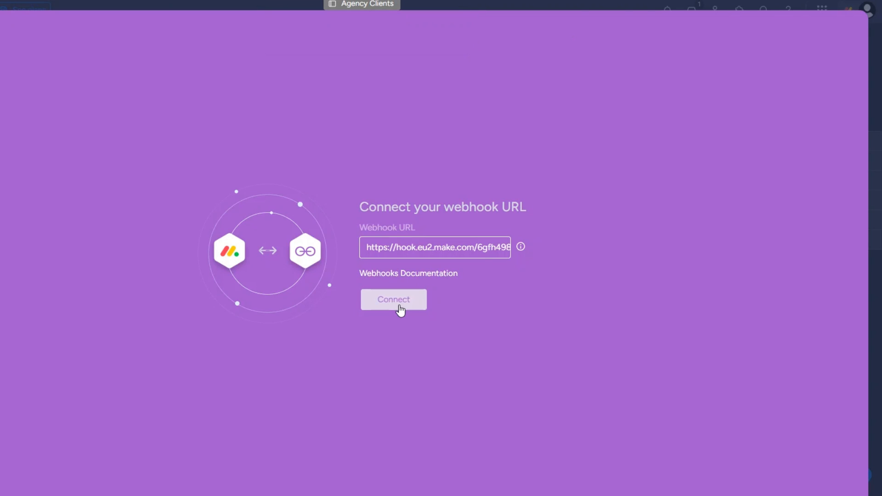
pyautogui.click(400, 311)
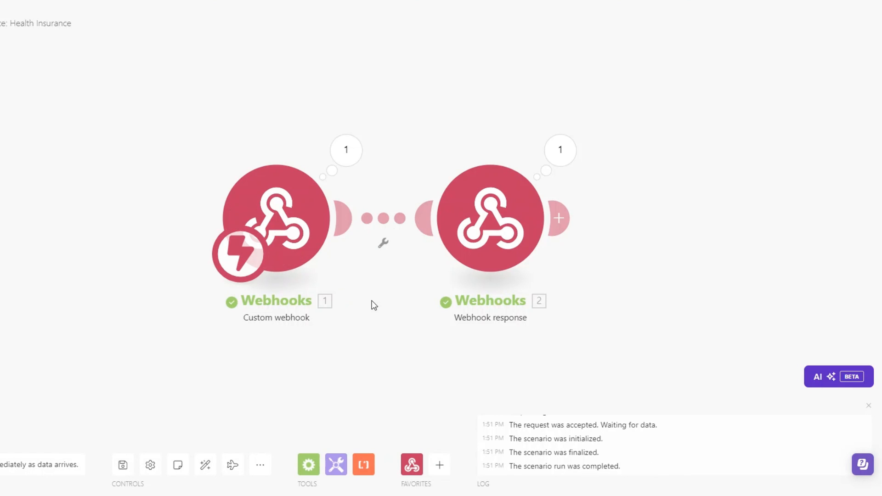
# - Delete the webhook response module and set the trigger to Status changing to HEALTH INSURANCE
pyautogui.rightClick(401, 234)
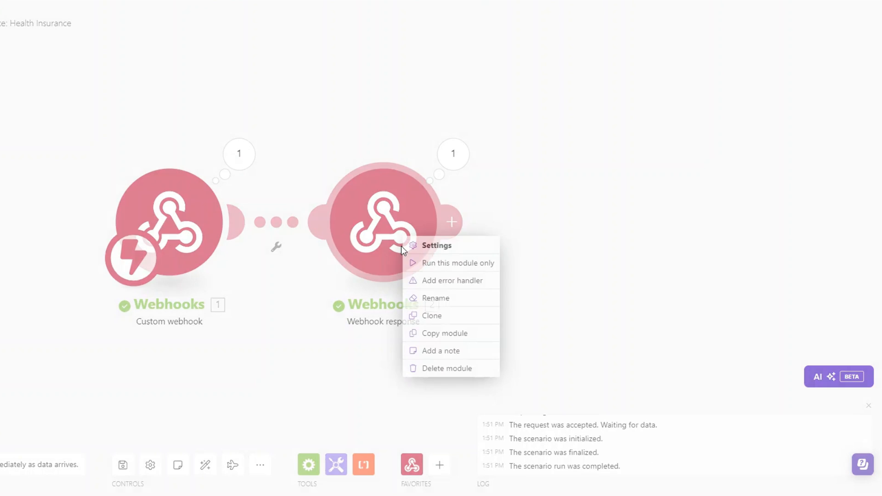
pyautogui.click(423, 366)
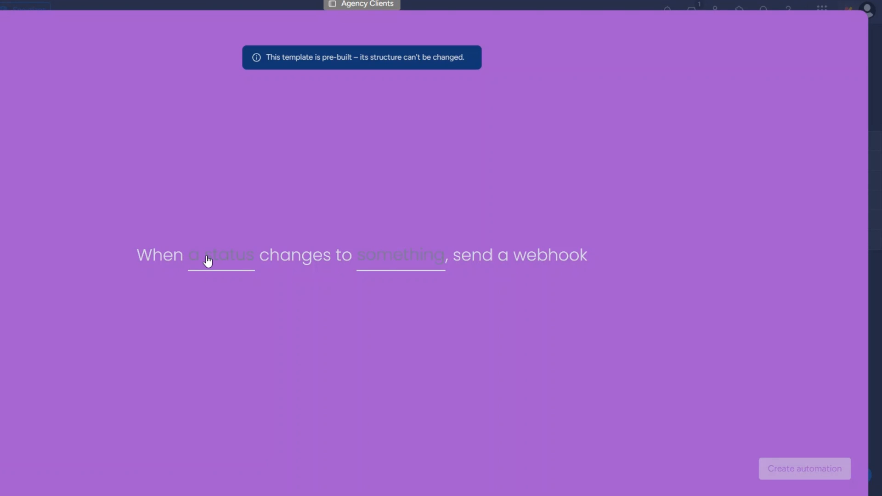
pyautogui.click(221, 257)
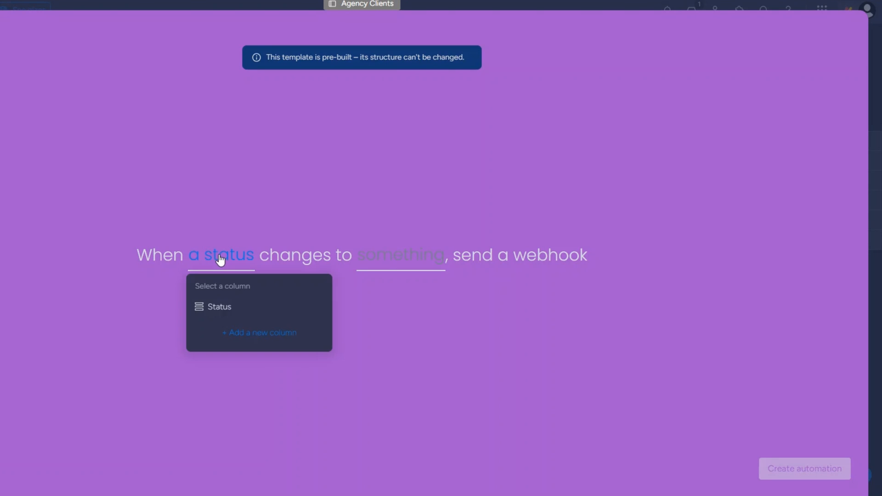
pyautogui.click(212, 312)
pyautogui.click(396, 254)
pyautogui.scroll(-2, 397, 348)
pyautogui.click(427, 335)
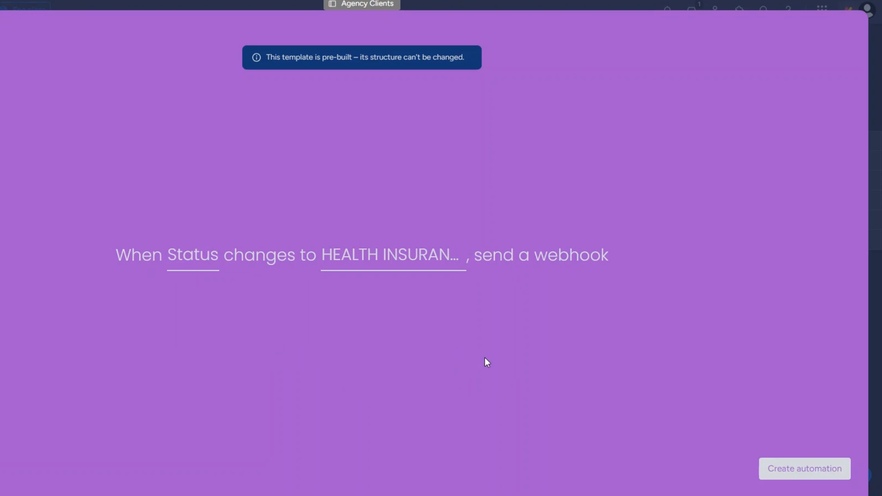
# - Create the automation and change the first client's Status to HEALTH INSURANCE
pyautogui.click(775, 459)
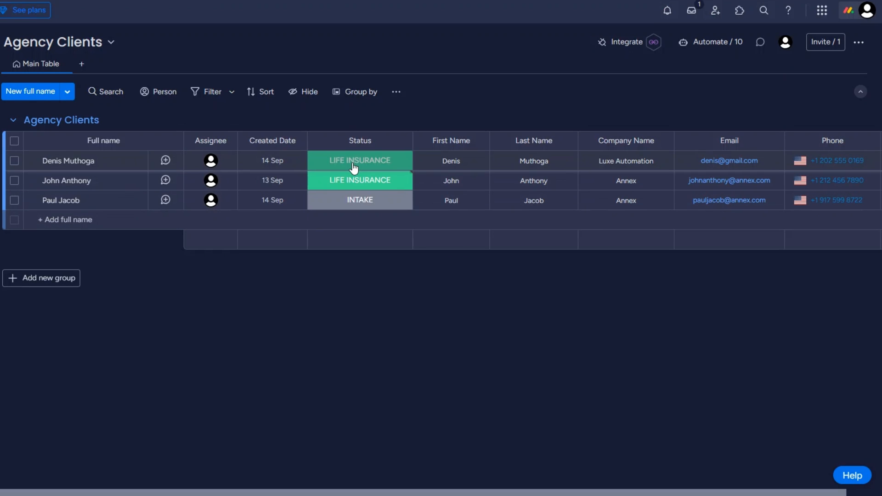
pyautogui.click(354, 166)
pyautogui.click(327, 263)
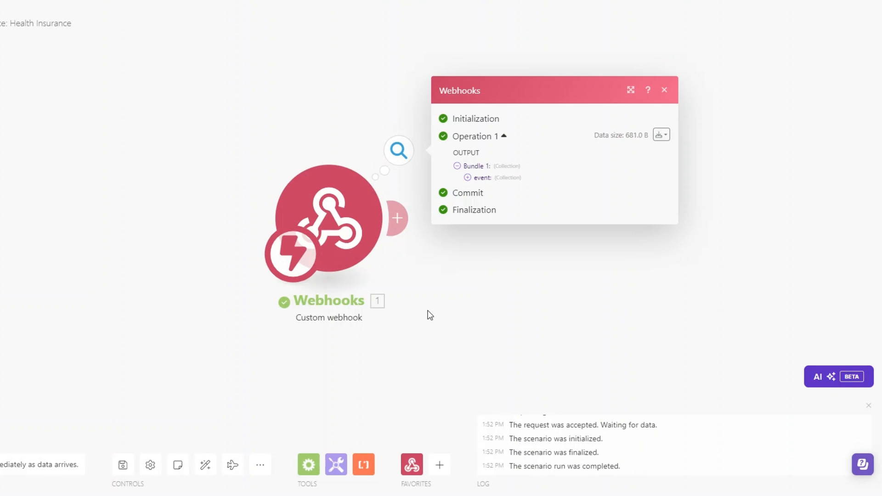
# - Inspect the webhook's received event data, including the item name
pyautogui.click(259, 186)
pyautogui.moveTo(302, 214); pyautogui.dragTo(372, 218)
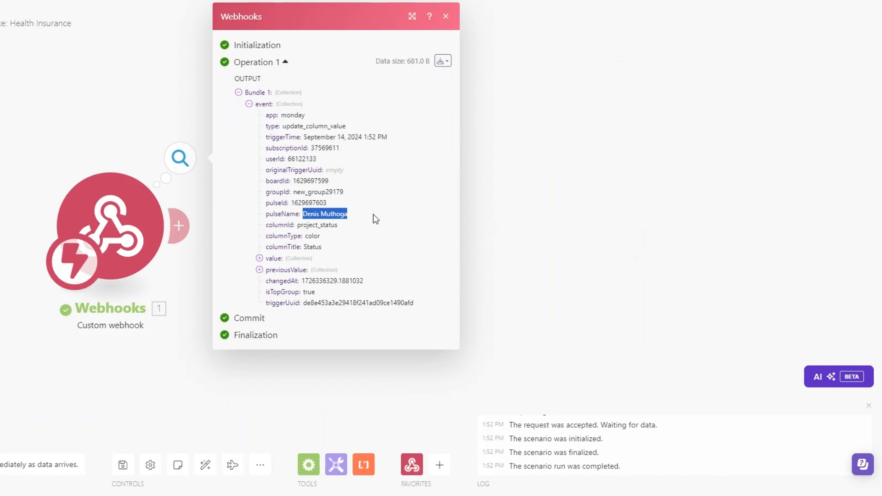
pyautogui.click(651, 224)
# - Add a Monday 'Get an Item' module with ID mapped from pulseId on the Agency Clients board
pyautogui.click(178, 225)
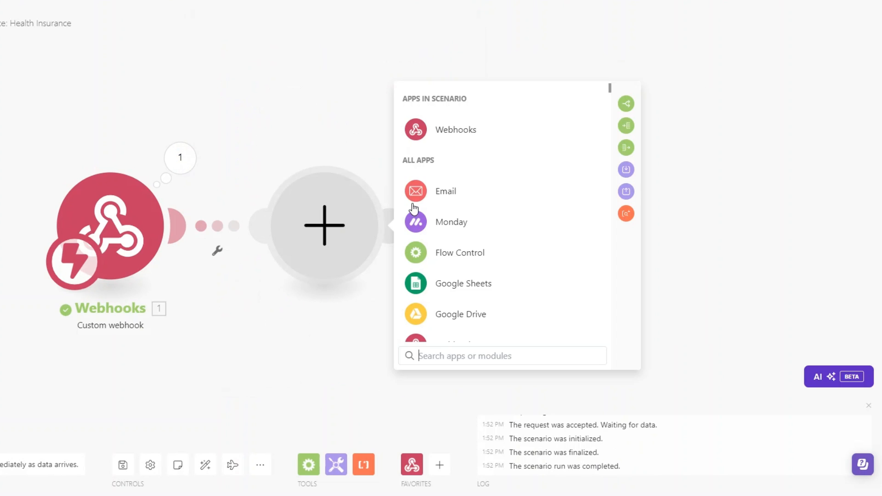
pyautogui.click(416, 220)
pyautogui.click(475, 355)
pyautogui.write('ge')
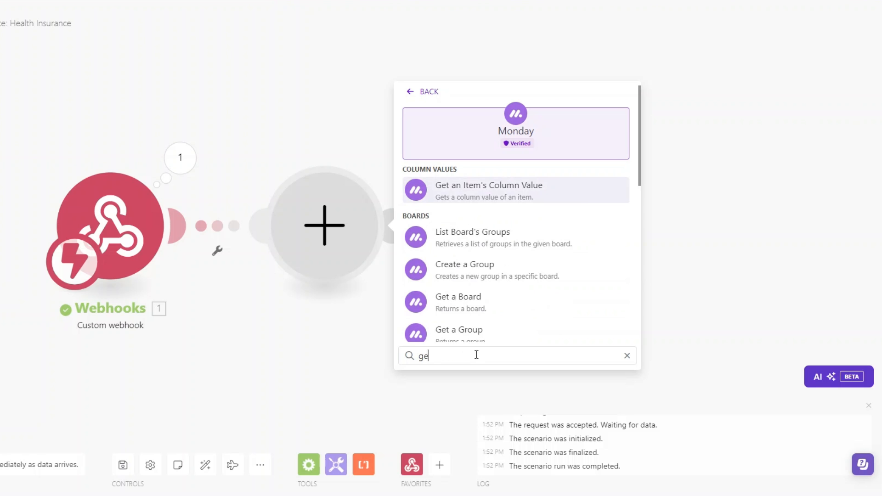
pyautogui.write('t')
pyautogui.scroll(-3, 485, 305)
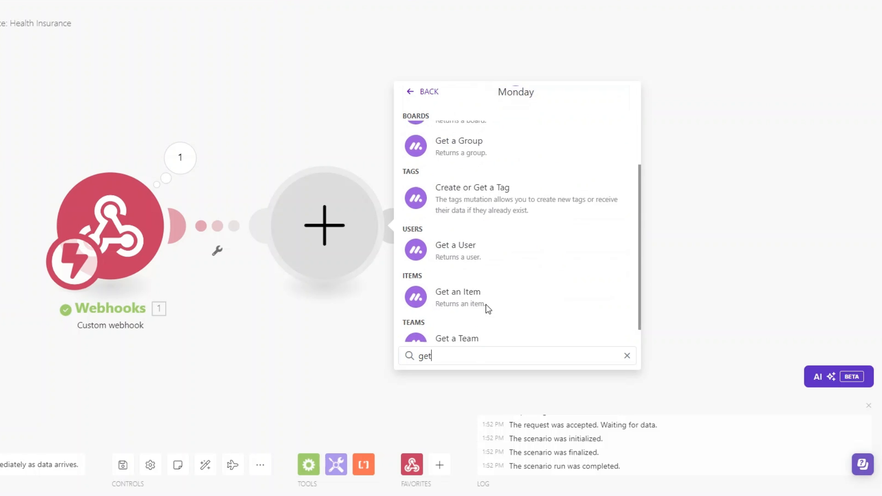
pyautogui.click(482, 293)
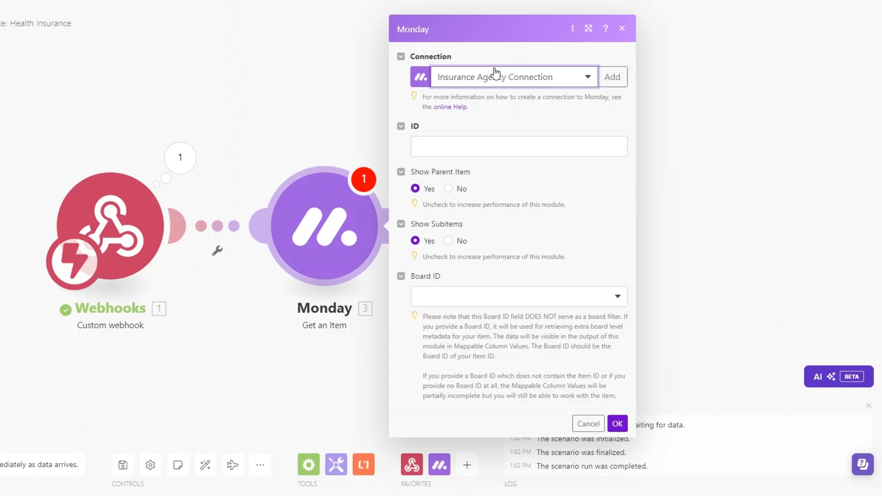
pyautogui.click(468, 158)
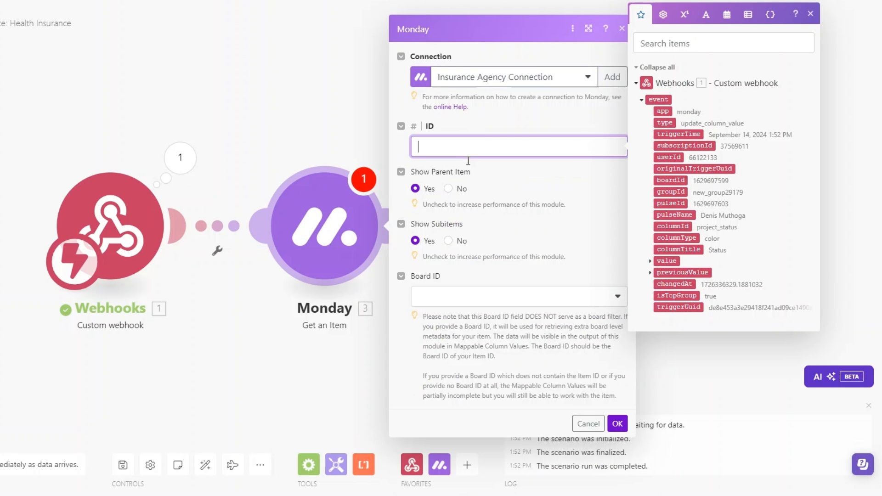
pyautogui.click(669, 202)
pyautogui.click(442, 292)
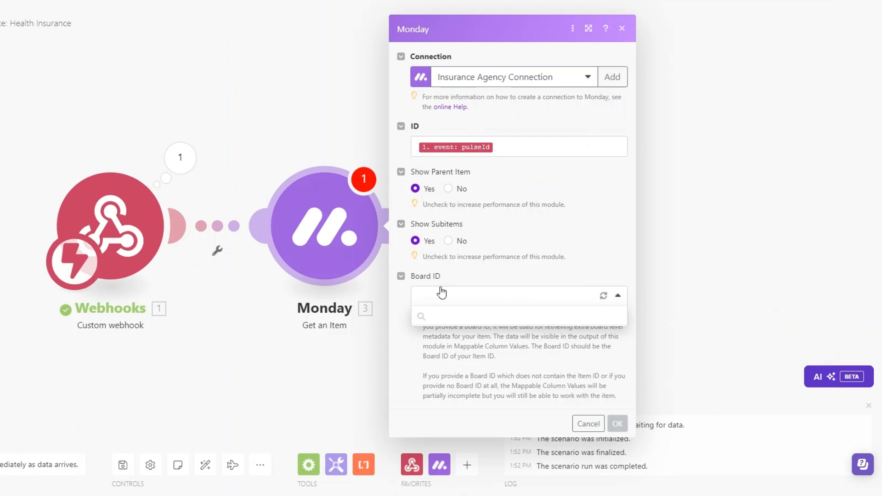
pyautogui.click(450, 338)
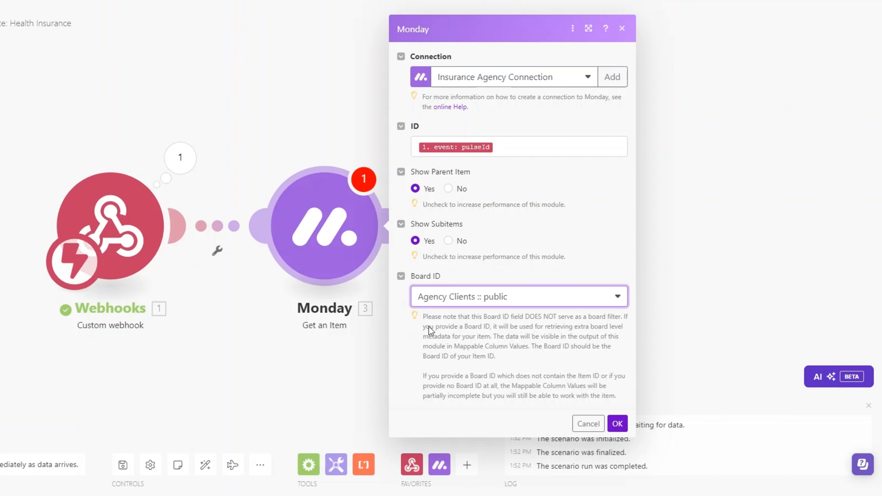
pyautogui.click(629, 426)
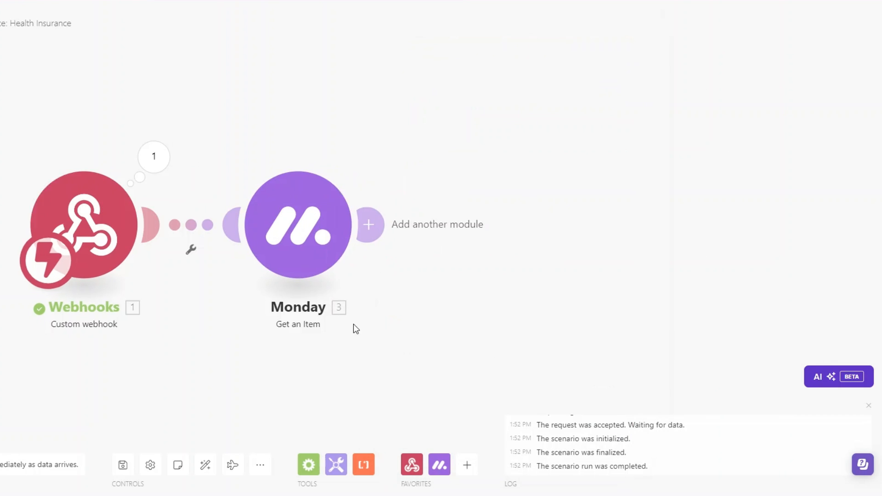
# - Run the Monday module alone with the pasted test item ID, then inspect Mappable column values and Email
pyautogui.rightClick(234, 228)
pyautogui.click(260, 254)
pyautogui.click(393, 280)
pyautogui.hotkey('ctrl', 'v')
pyautogui.click(528, 316)
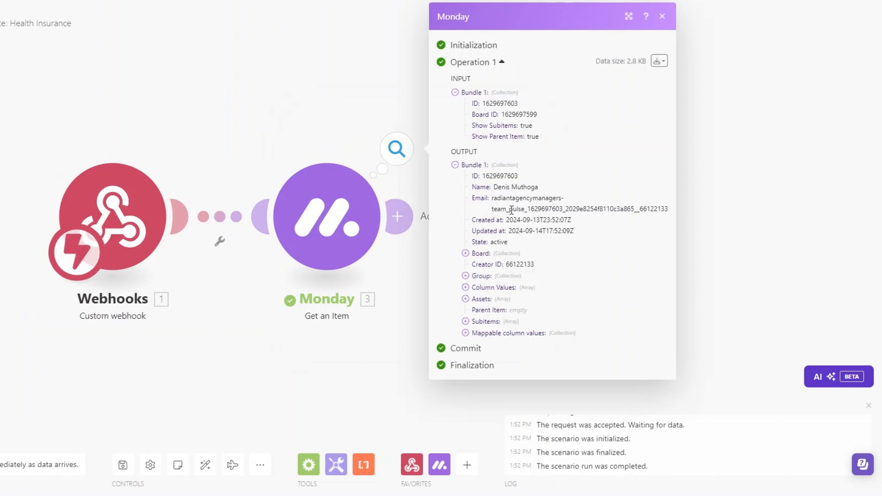
pyautogui.click(465, 332)
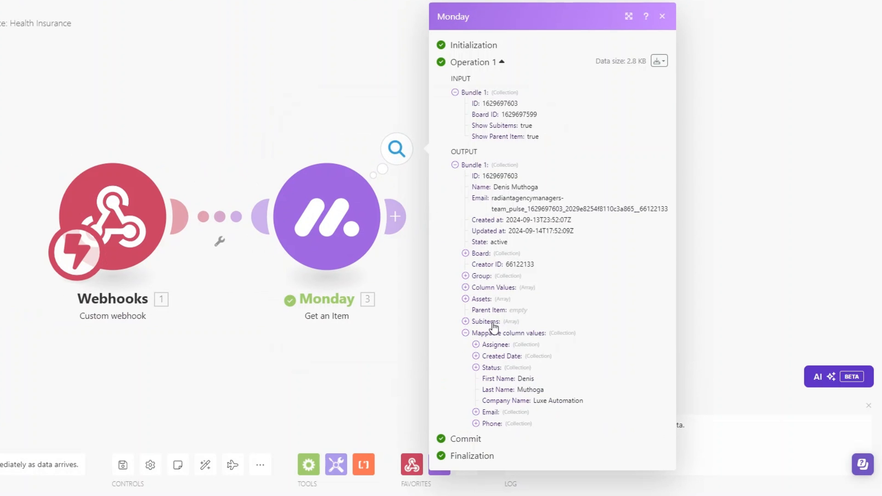
pyautogui.click(476, 412)
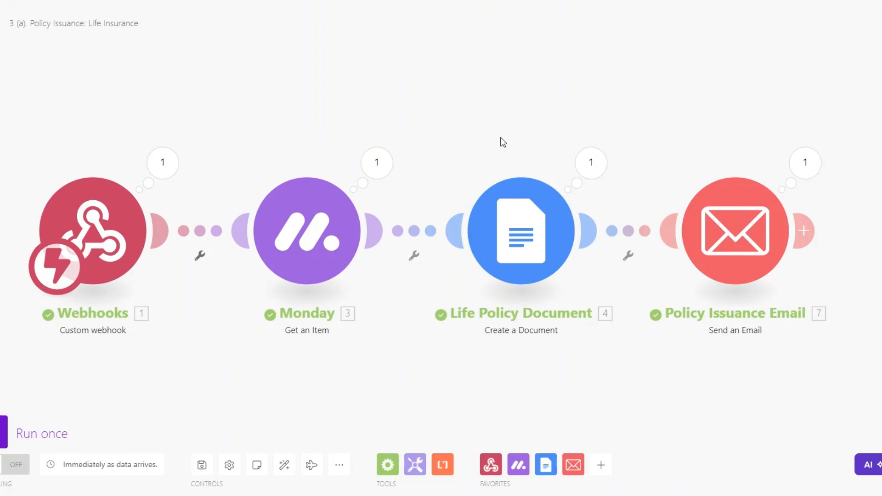
# - Copy the document and email modules from the Life scenario, paste them here, and auto-align
pyautogui.moveTo(501, 139); pyautogui.dragTo(483, 128)
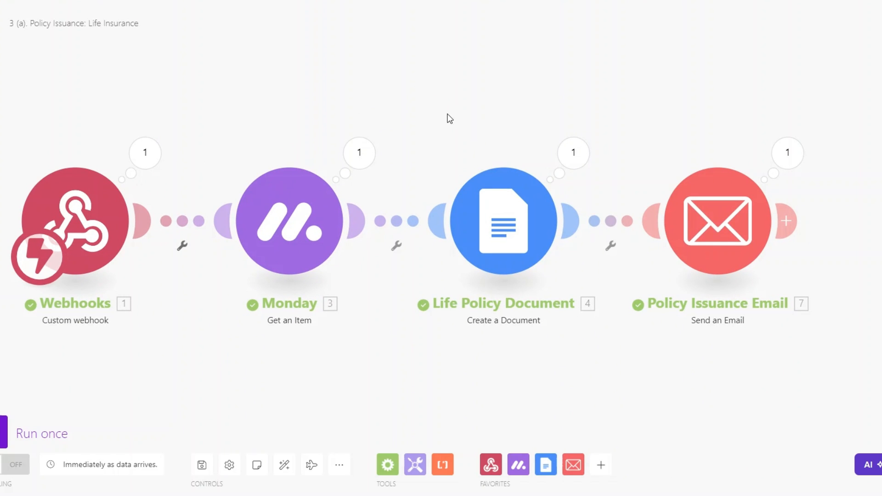
pyautogui.moveTo(418, 117); pyautogui.dragTo(823, 304)
pyautogui.rightClick(739, 257)
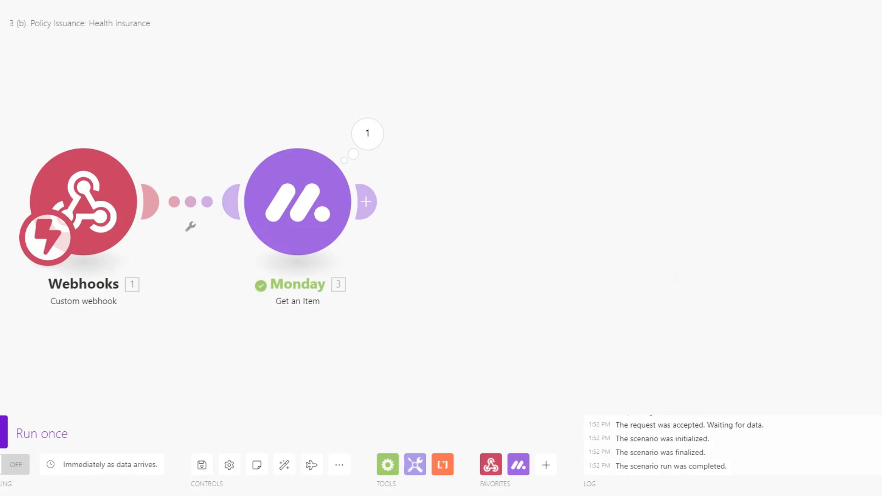
pyautogui.rightClick(554, 221)
pyautogui.click(597, 243)
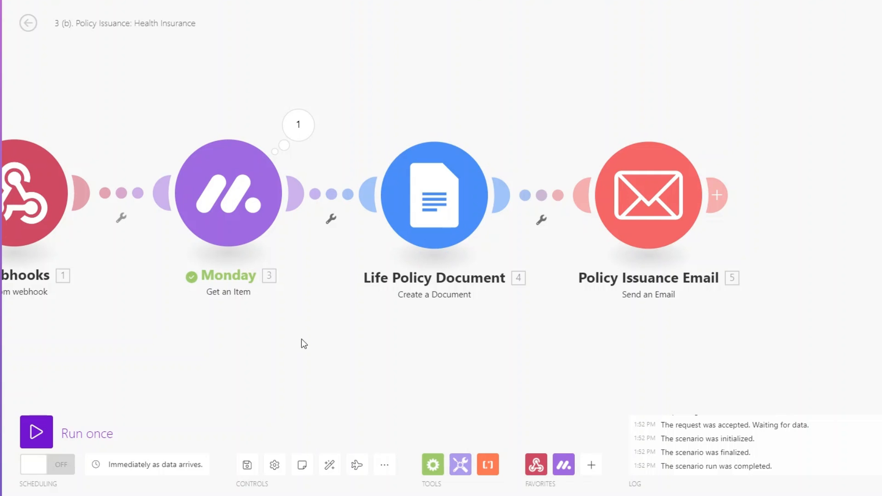
pyautogui.click(330, 465)
# - Rename the Google Docs module to 'Health Policy Document'
pyautogui.rightClick(478, 206)
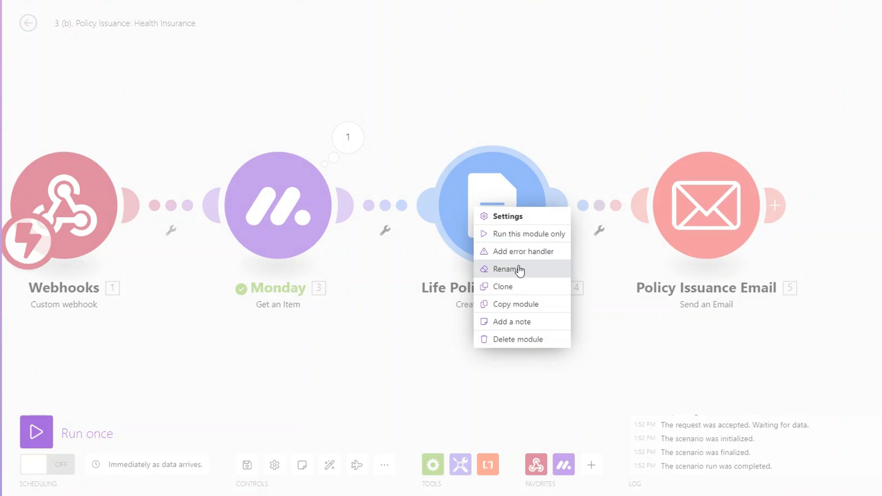
pyautogui.click(517, 268)
pyautogui.click(426, 142)
pyautogui.press('BackSpace')
pyautogui.press('BackSpace')
pyautogui.press('BackSpace')
pyautogui.press('BackSpace')
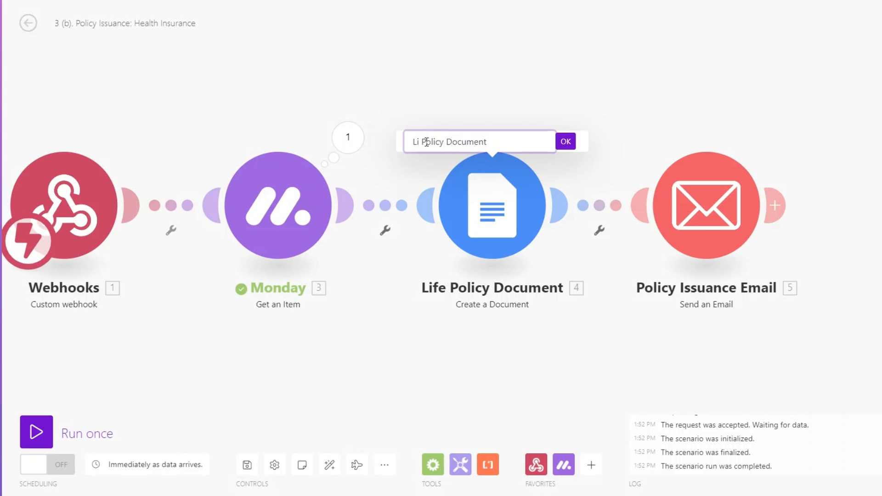
pyautogui.write('Health')
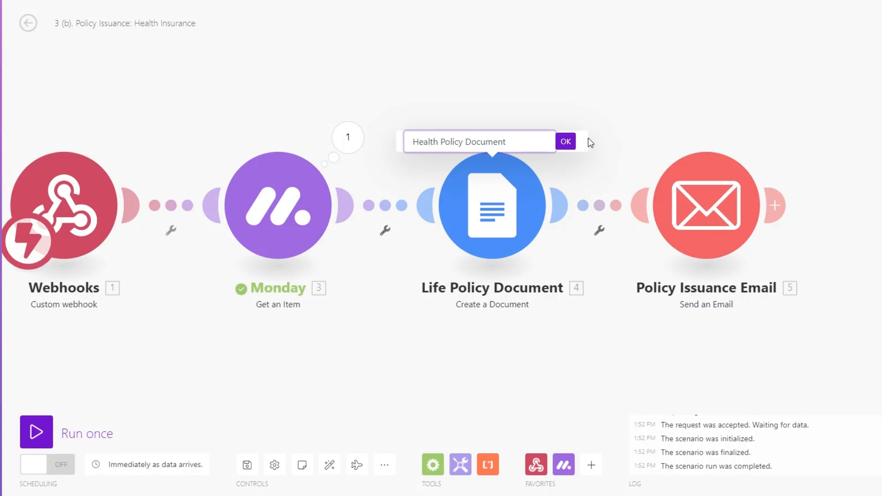
pyautogui.click(565, 140)
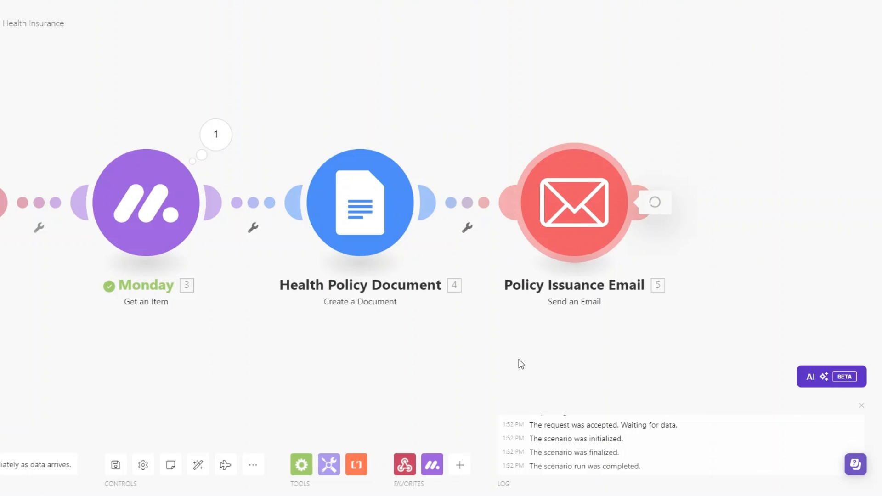
# - Review the policy issuance email's content and close its settings
pyautogui.scroll(-2, 627, 343)
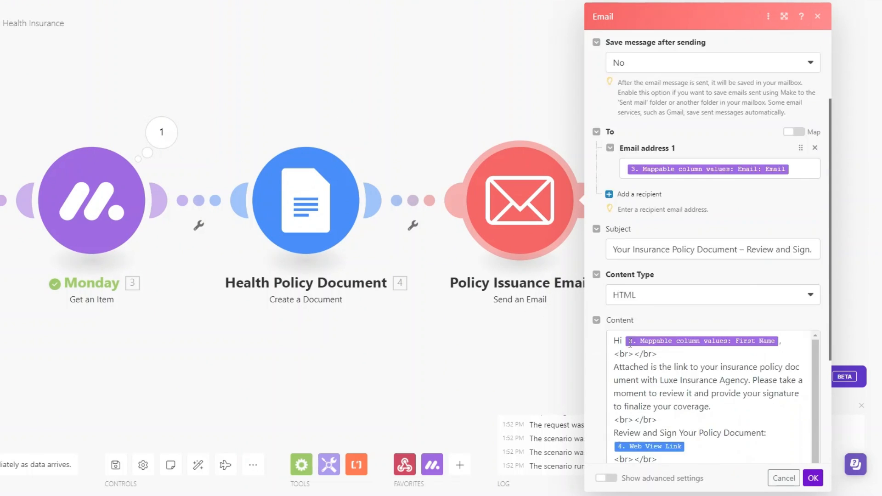
pyautogui.scroll(-5, 630, 342)
pyautogui.scroll(3, 631, 312)
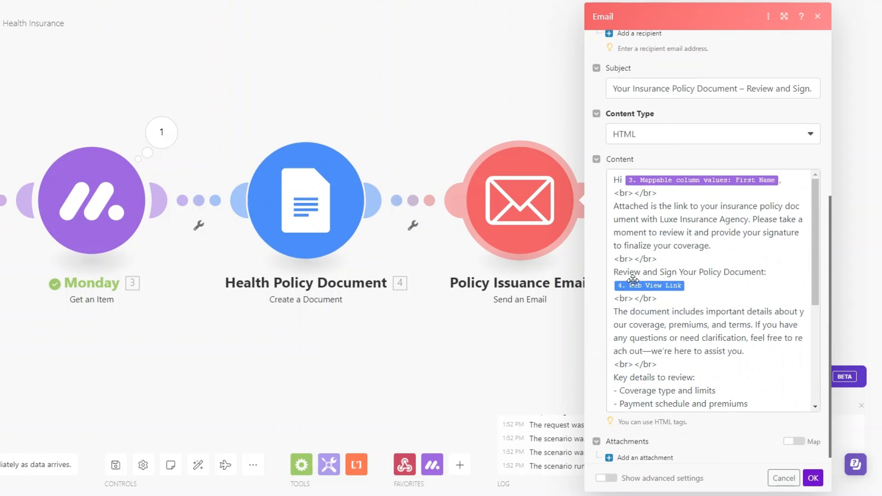
pyautogui.scroll(-5, 746, 278)
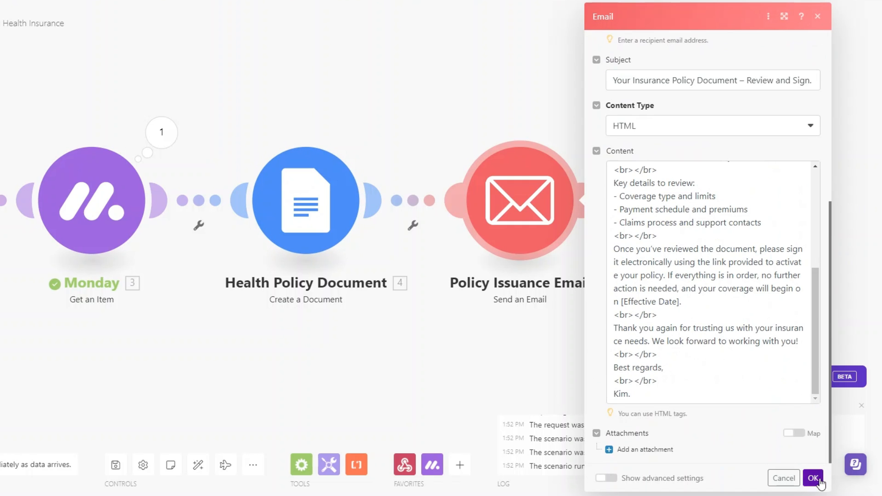
pyautogui.click(813, 478)
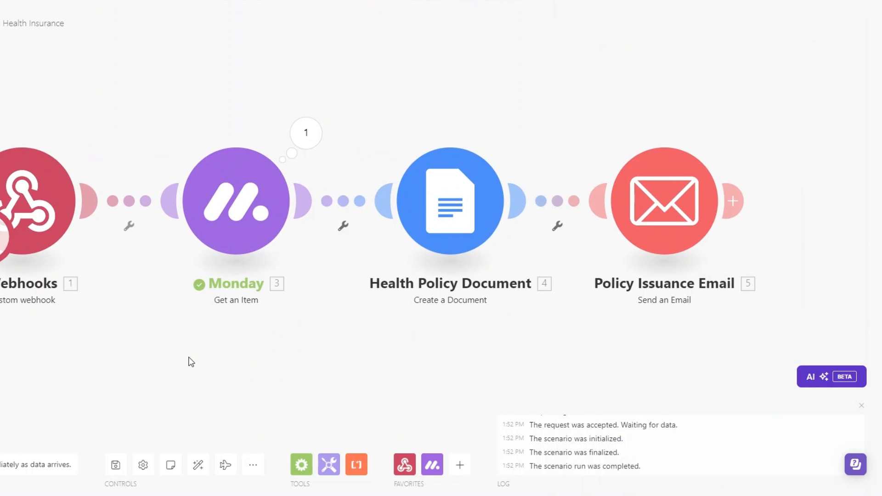
# - Run the scenario once and set a client's status to HEALTH INSURANCE in monday.com
pyautogui.moveTo(191, 362); pyautogui.dragTo(192, 367)
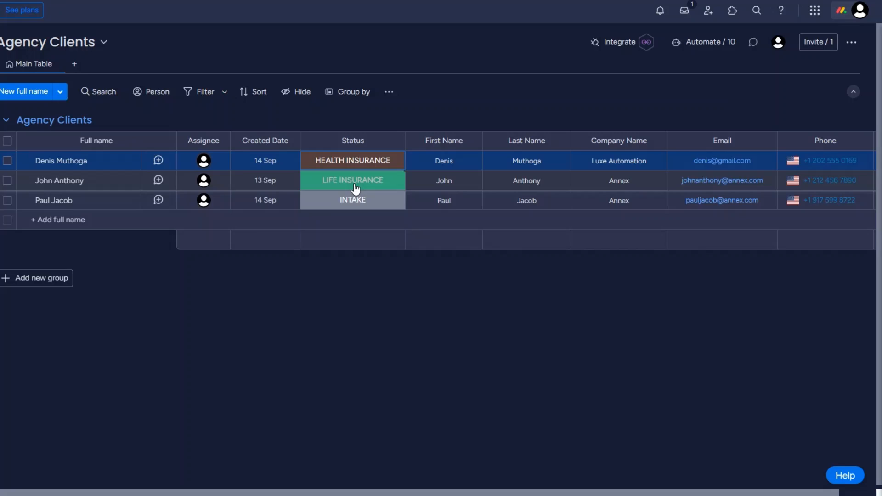
pyautogui.click(353, 184)
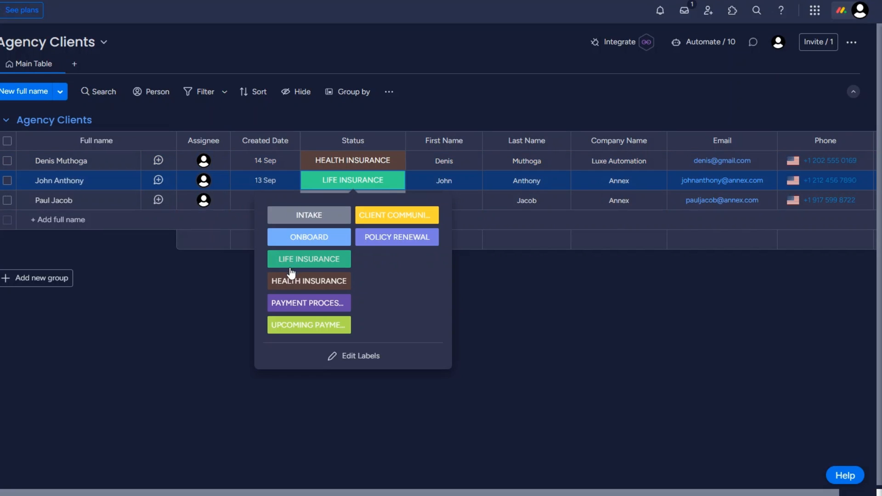
pyautogui.click(296, 281)
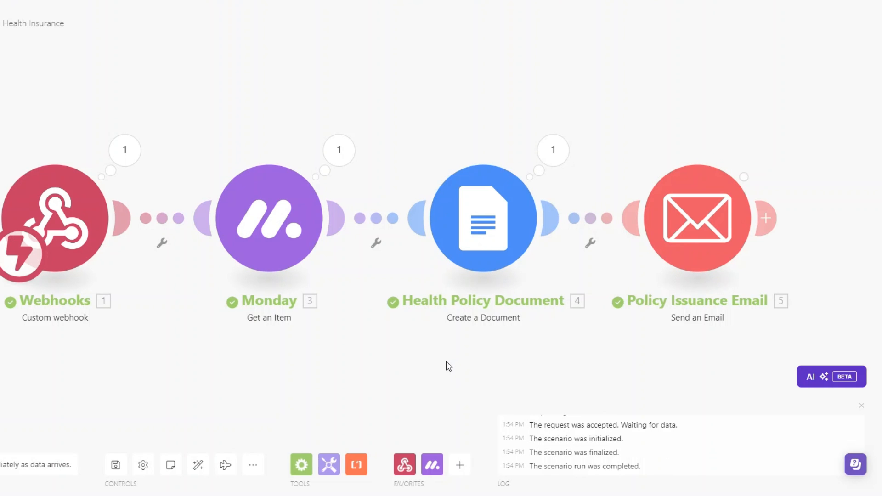
# - Pan the scenario view to check that all four modules succeeded
pyautogui.moveTo(415, 367); pyautogui.dragTo(393, 366)
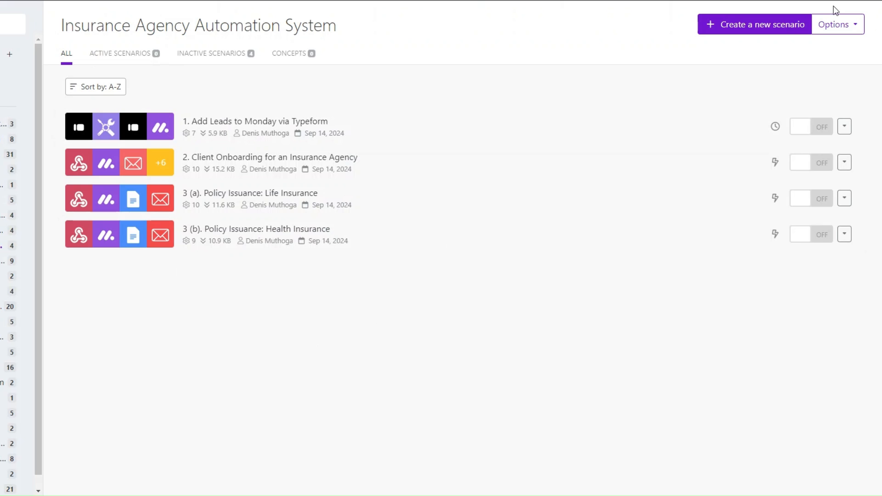
# - Create a new empty Make scenario and set the first client's status to PAYMENT PROCESSING
pyautogui.click(781, 25)
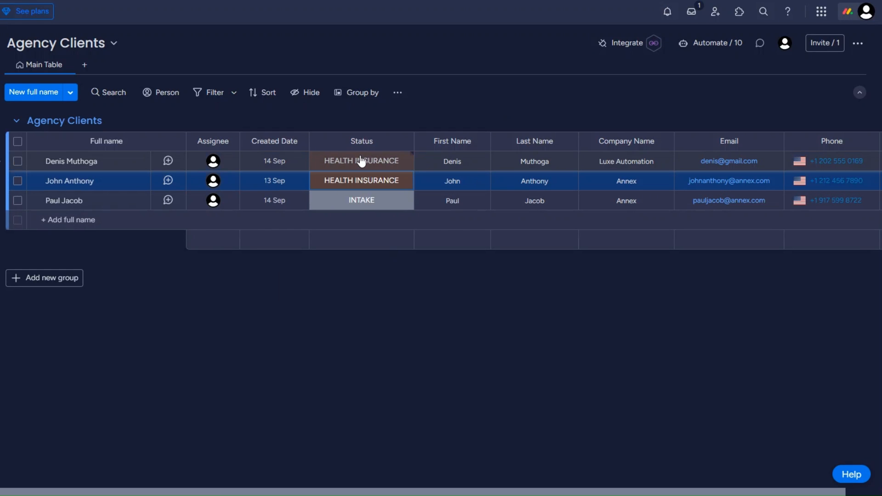
pyautogui.click(359, 162)
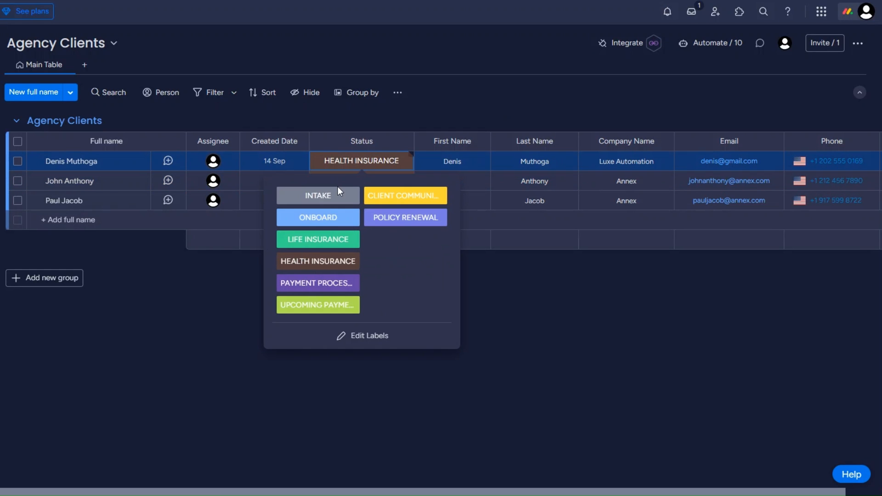
pyautogui.click(315, 284)
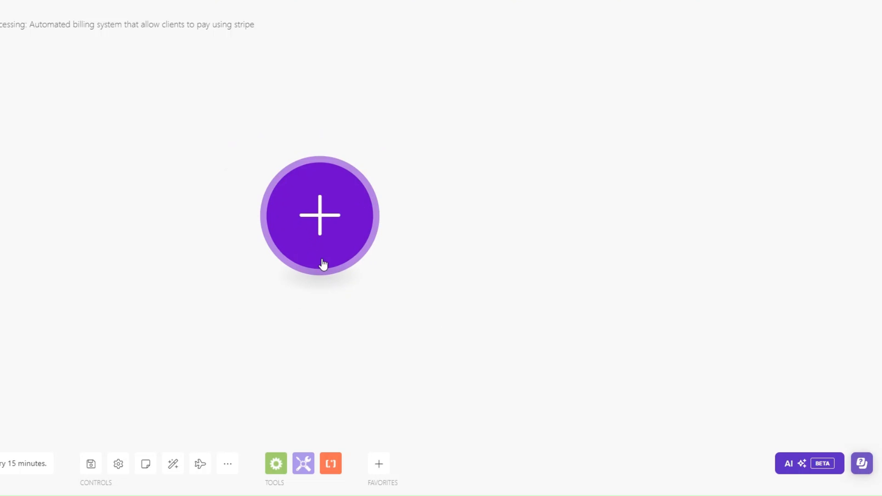
# - Start the billing scenario with a Webhooks Custom webhook trigger
pyautogui.click(299, 230)
pyautogui.click(472, 216)
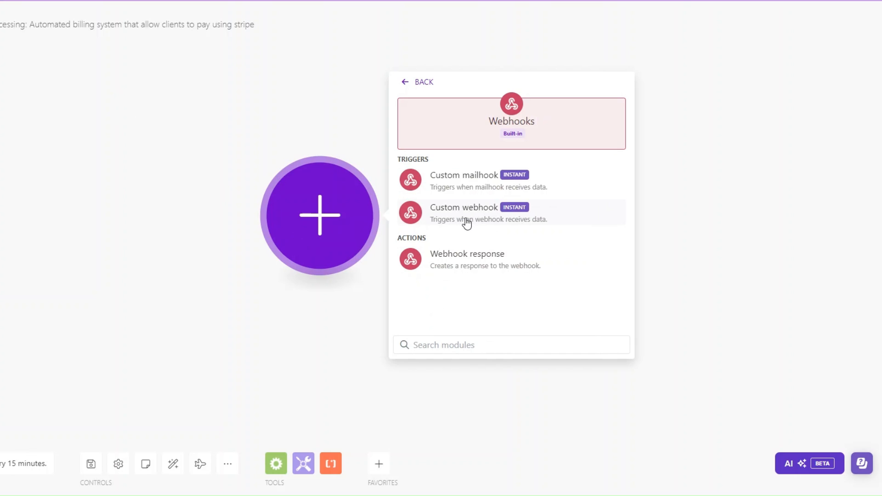
pyautogui.click(466, 222)
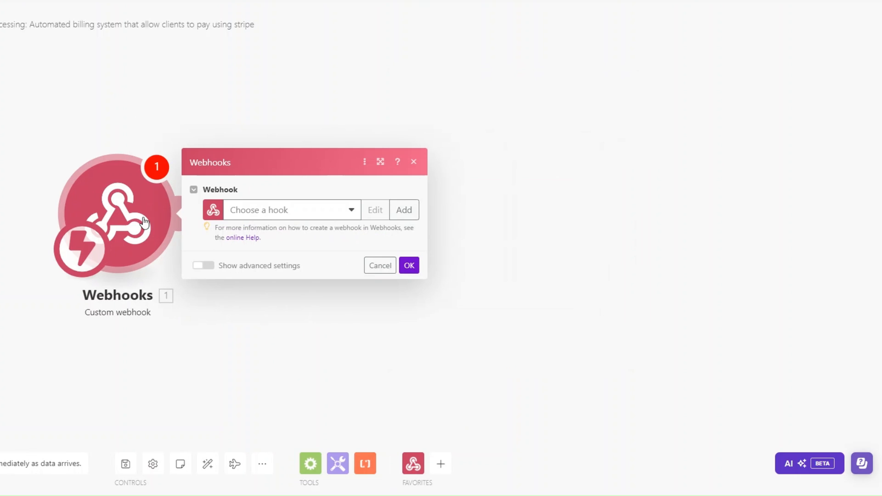
# - Create a new webhook named 'Payment Processing', copy its address, and confirm the trigger
pyautogui.click(404, 210)
pyautogui.moveTo(537, 166); pyautogui.dragTo(434, 177)
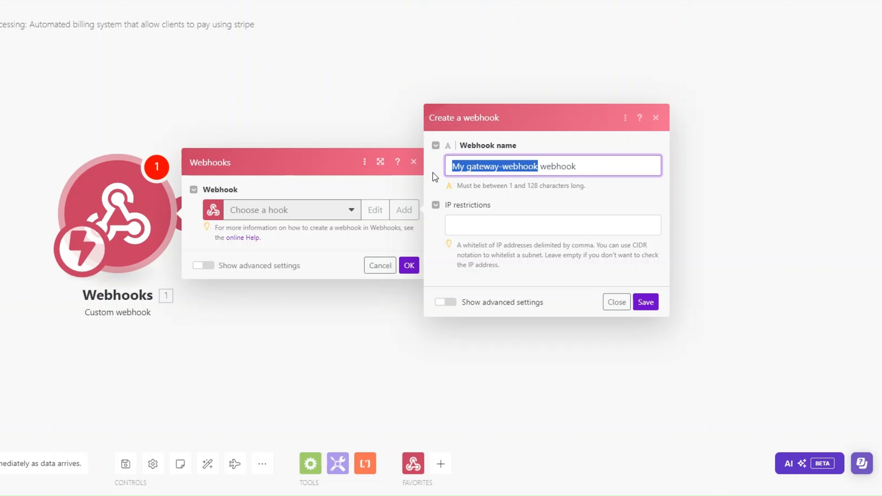
pyautogui.write('Payment Processing')
pyautogui.click(645, 302)
pyautogui.click(391, 253)
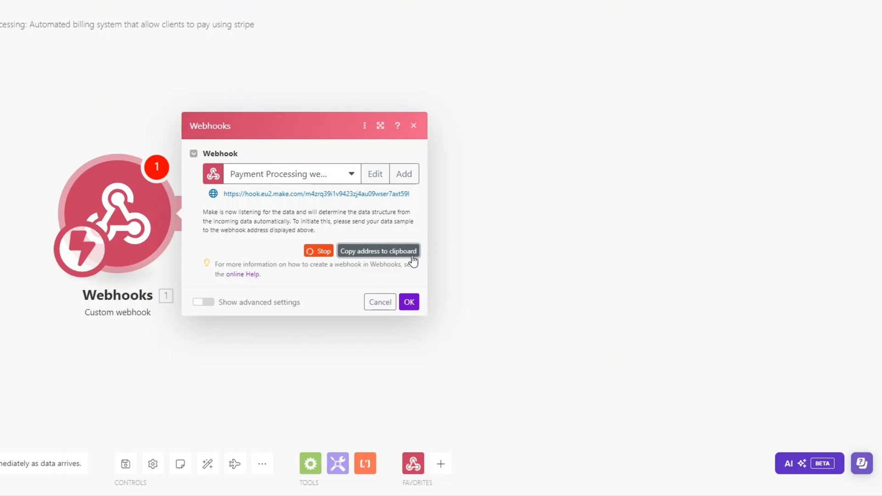
pyautogui.click(409, 302)
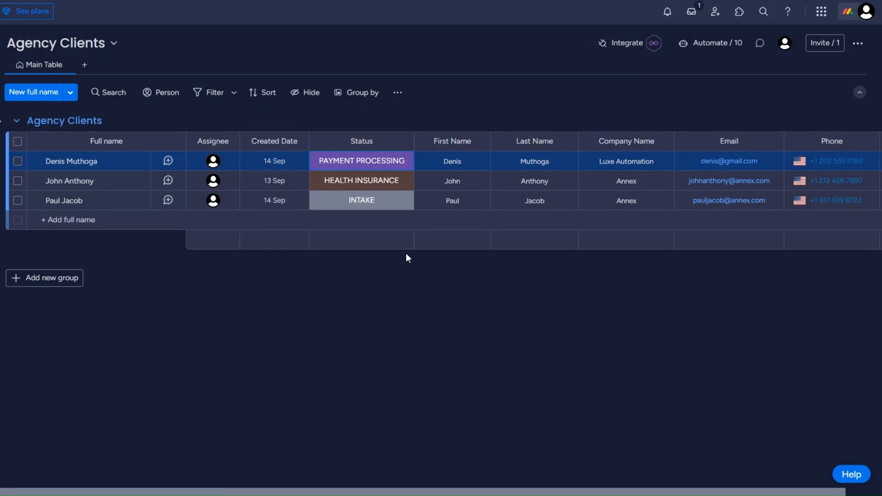
# - Add monday.com's 'When a status changes, send a webhook' integration with the pasted Make webhook URL
pyautogui.click(626, 44)
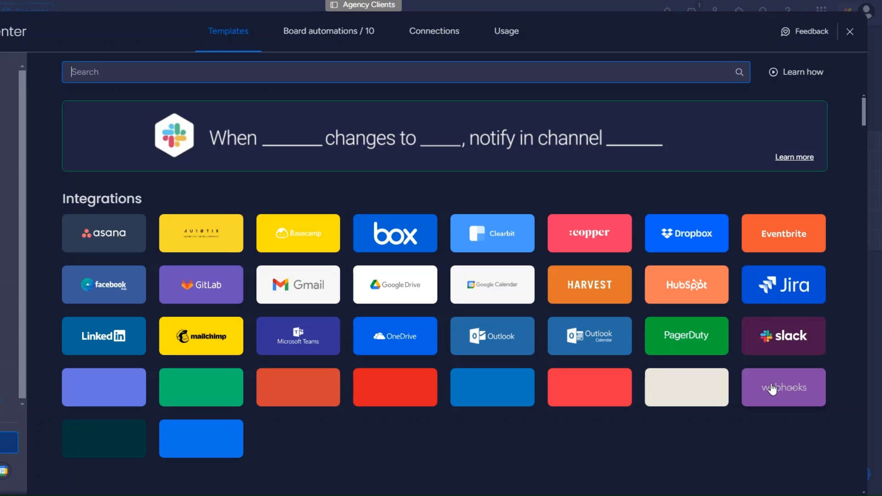
pyautogui.click(773, 389)
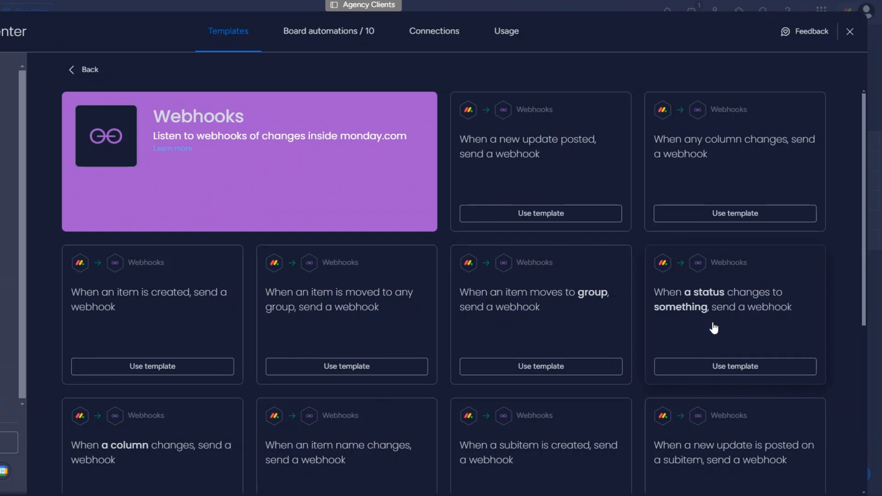
pyautogui.click(773, 318)
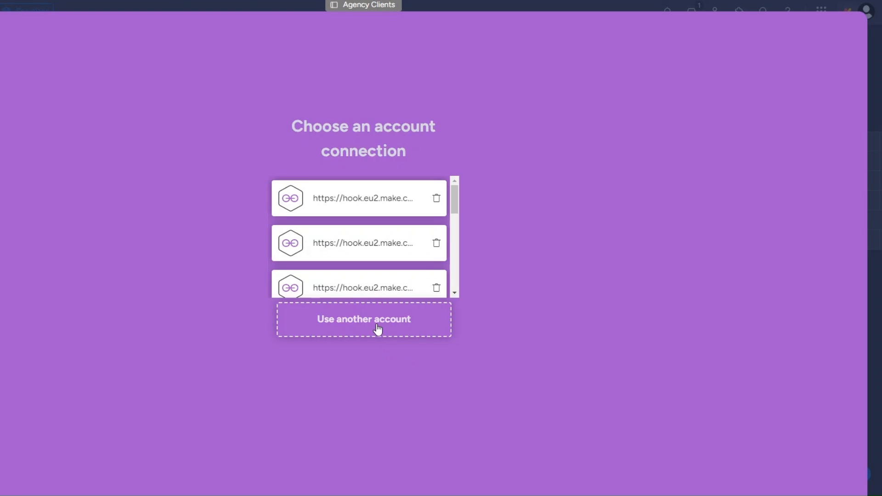
pyautogui.click(377, 330)
pyautogui.click(415, 248)
pyautogui.hotkey('ctrl', 'v')
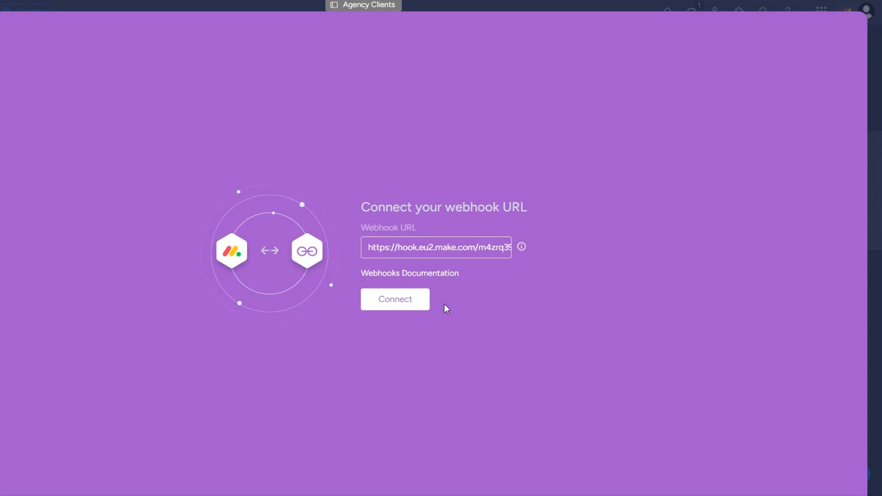
pyautogui.click(395, 298)
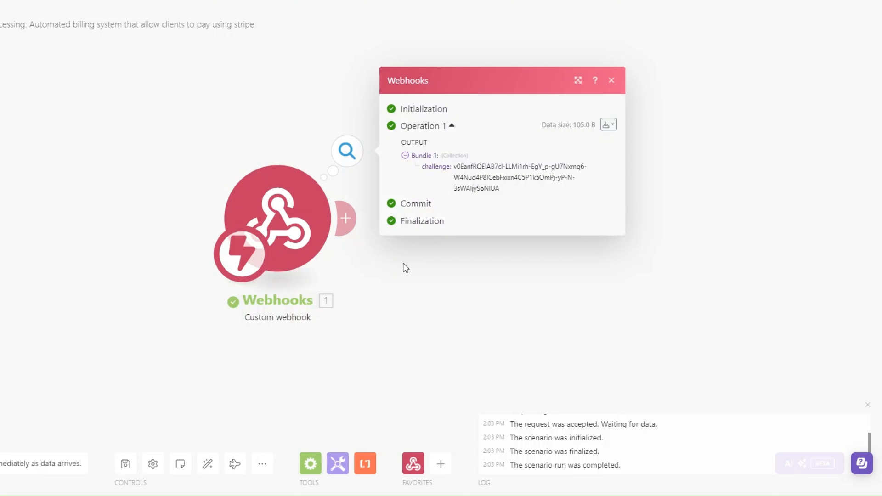
# - Add a Webhook response returning status 200 with body {"challenge": 1. challenge}, then reconnect monday.com
pyautogui.click(403, 265)
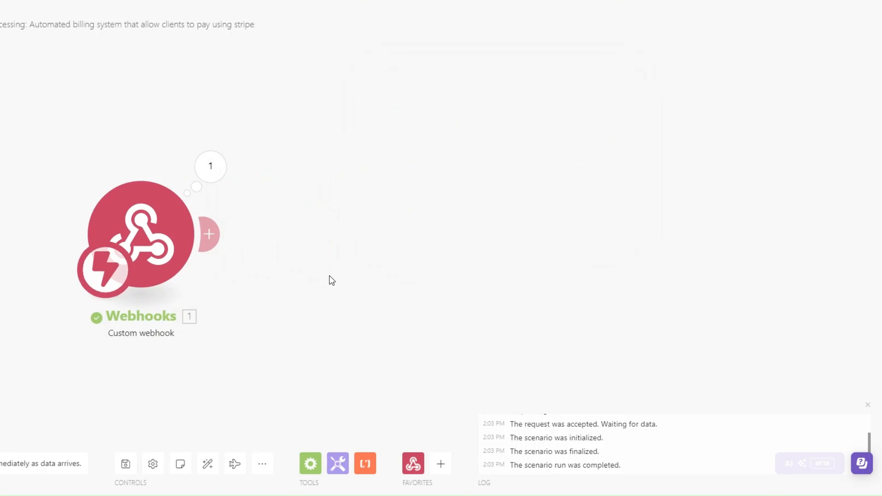
pyautogui.click(214, 239)
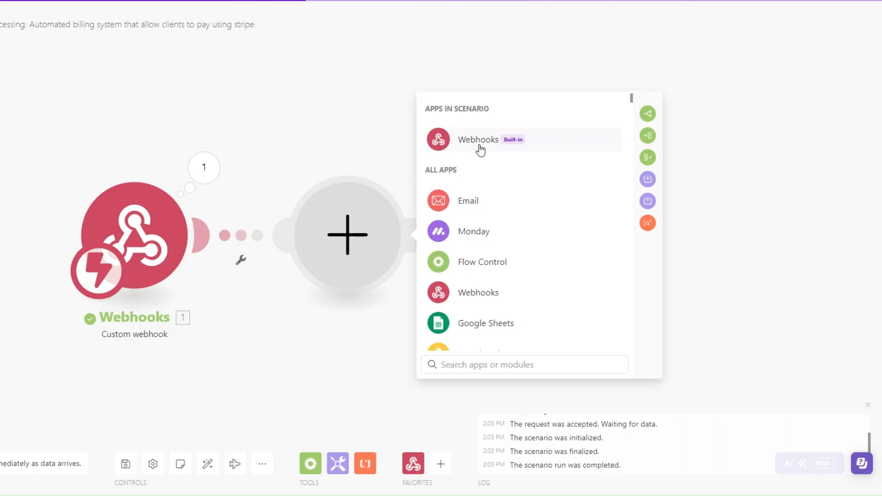
pyautogui.click(478, 151)
pyautogui.click(488, 204)
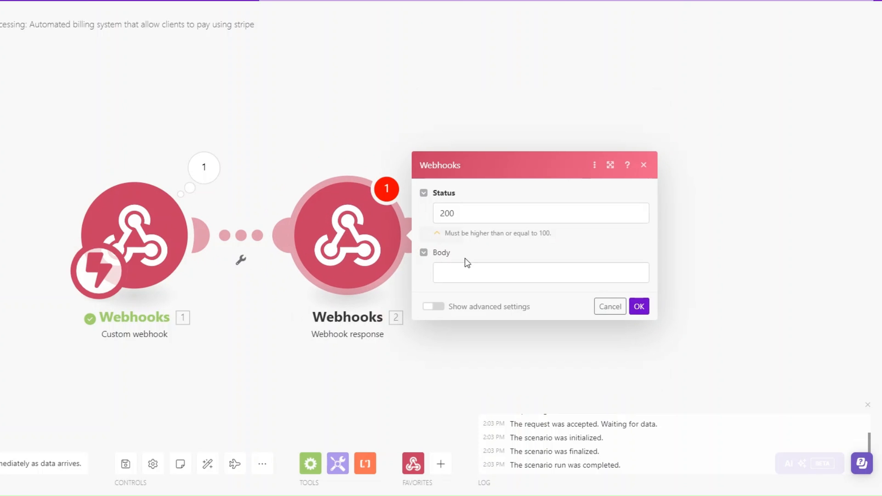
pyautogui.click(465, 275)
pyautogui.write('{""}challenge":"')
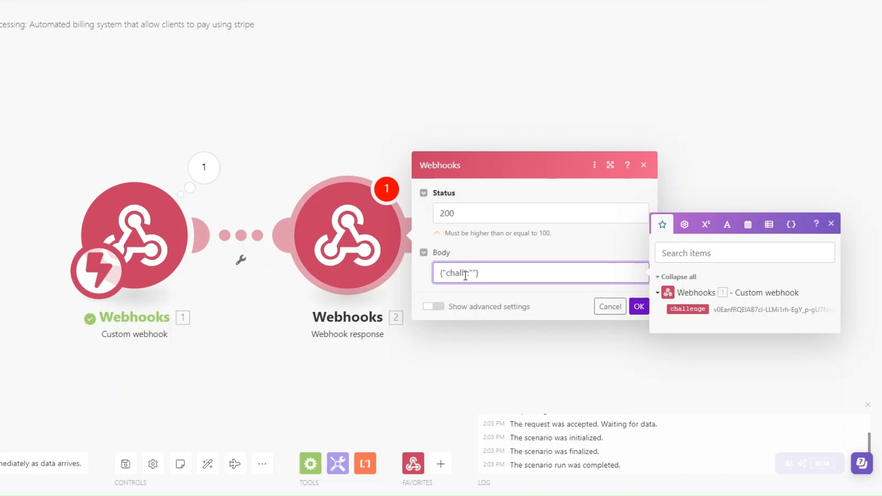
pyautogui.click(688, 309)
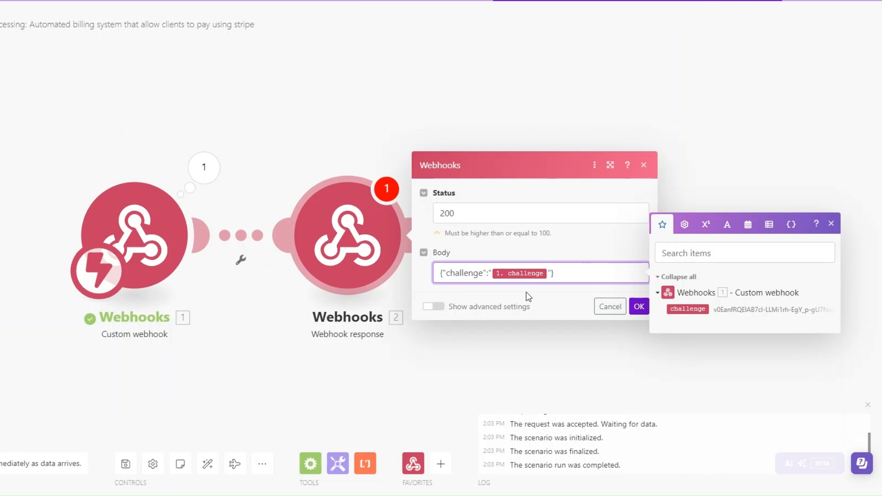
pyautogui.click(636, 307)
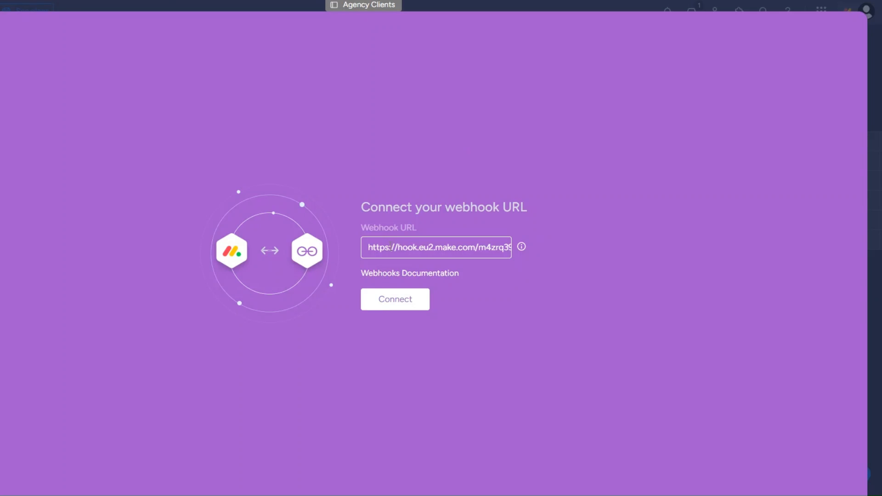
pyautogui.click(387, 297)
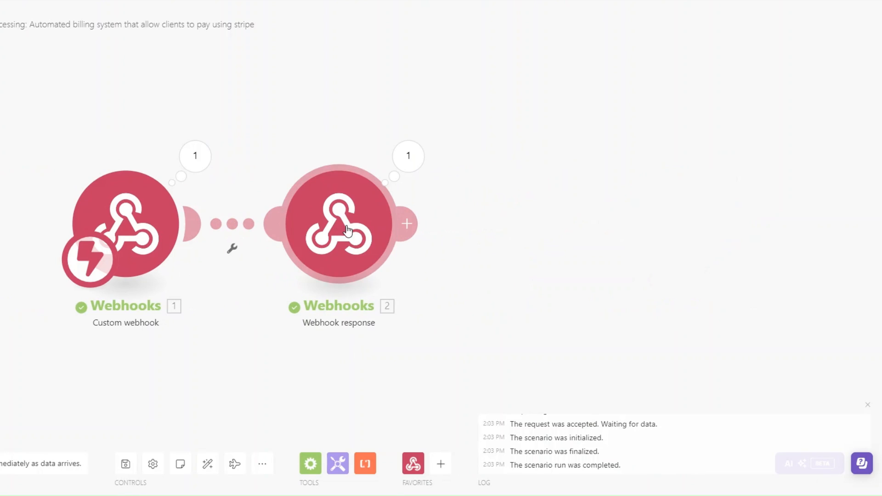
# - Delete the Webhook response module and create the 'When Status changes to PAYMENT PROCESSING, send a webhook' automation
pyautogui.rightClick(348, 234)
pyautogui.click(374, 363)
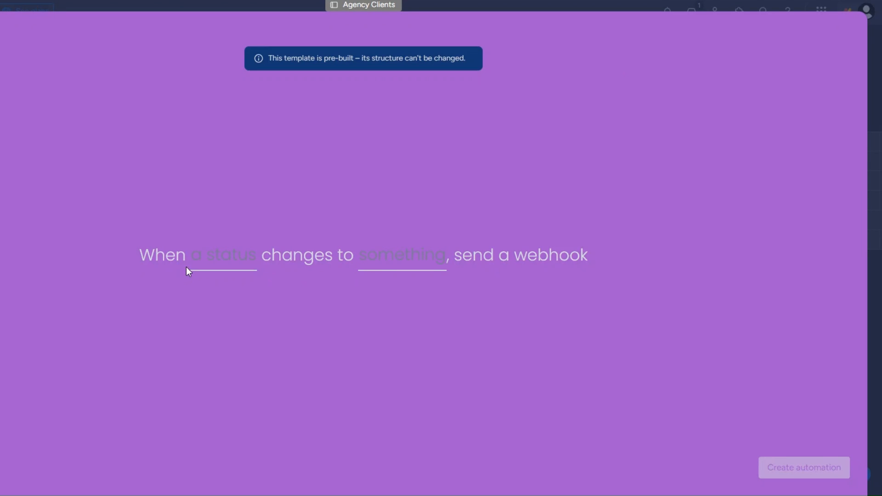
pyautogui.click(242, 252)
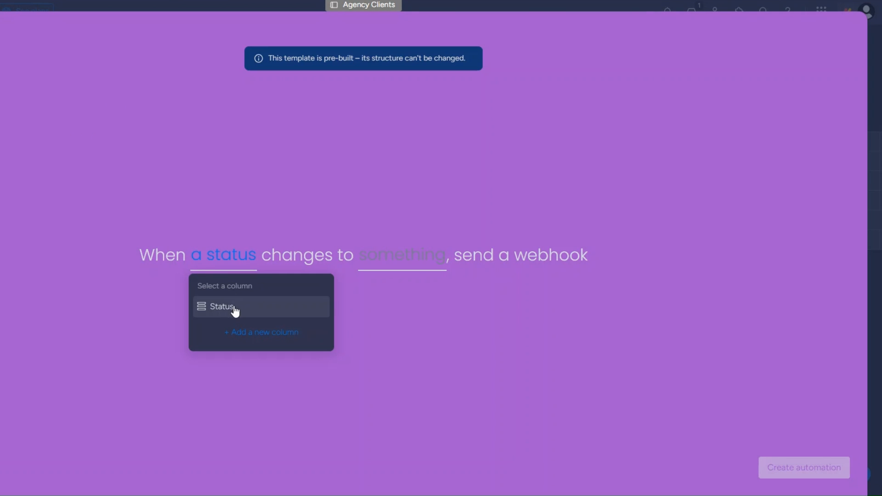
pyautogui.click(278, 317)
pyautogui.click(415, 269)
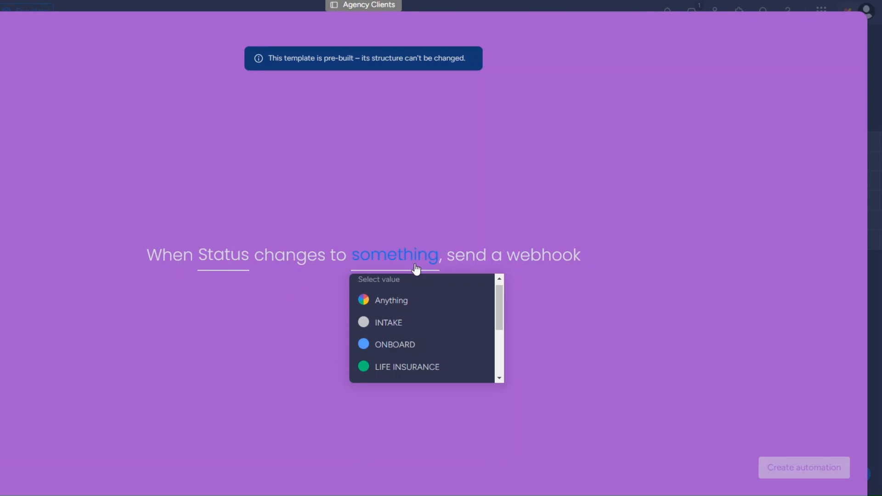
pyautogui.scroll(-2, 430, 366)
pyautogui.click(432, 366)
pyautogui.click(785, 468)
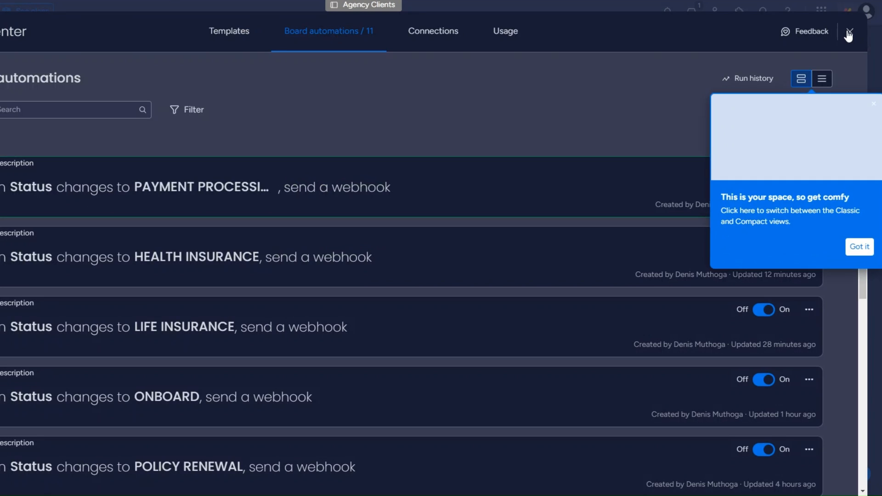
pyautogui.click(849, 30)
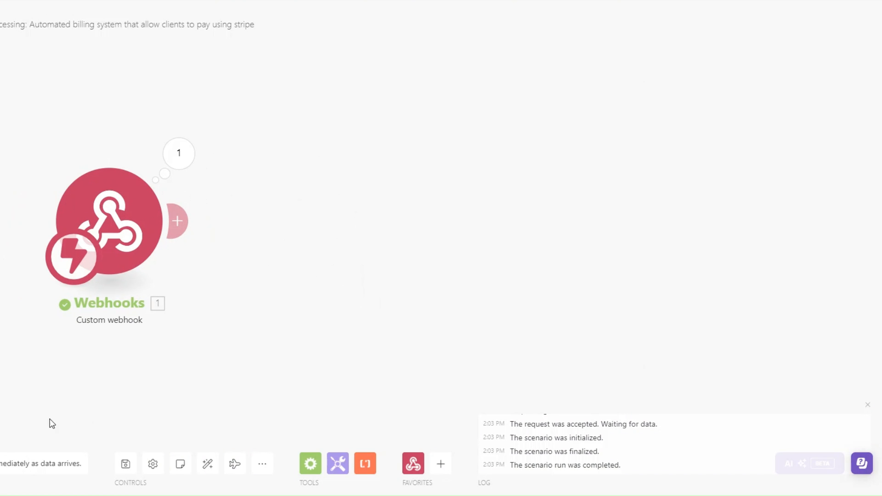
pyautogui.moveTo(115, 329); pyautogui.dragTo(275, 326)
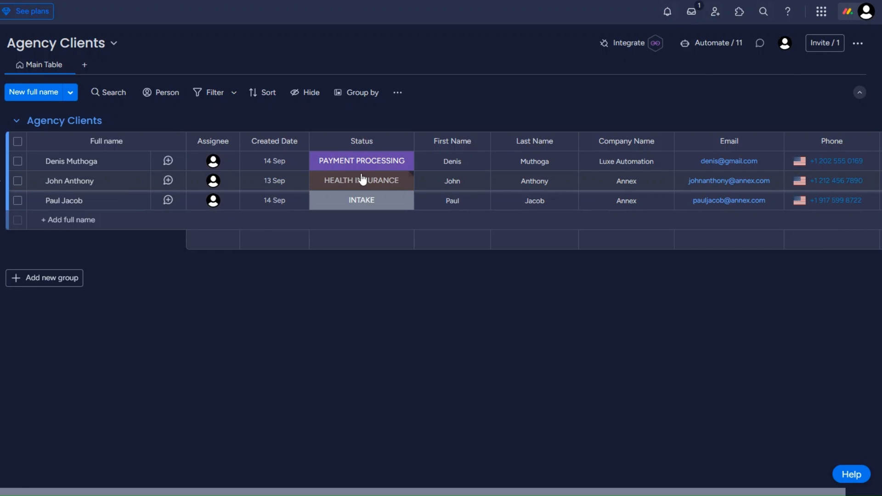
# - Set the second client's Status to PAYMENT PROCESSING and inspect the captured event's pulseName
pyautogui.click(362, 181)
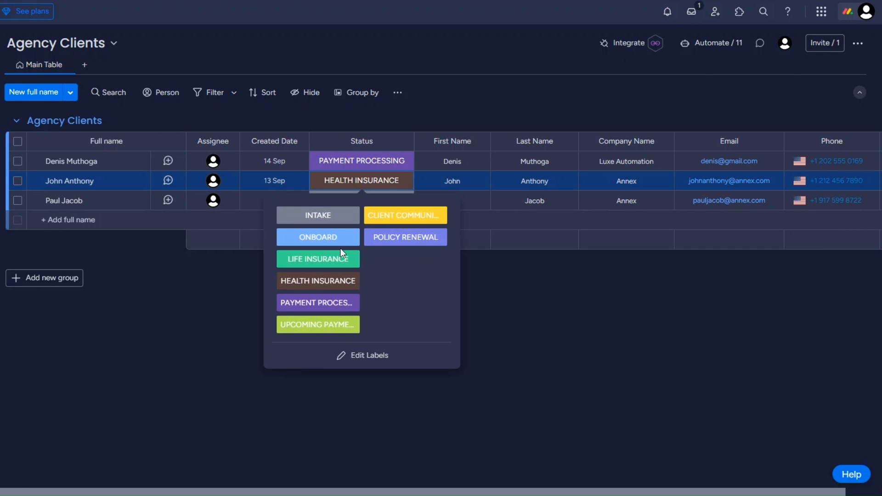
pyautogui.click(318, 301)
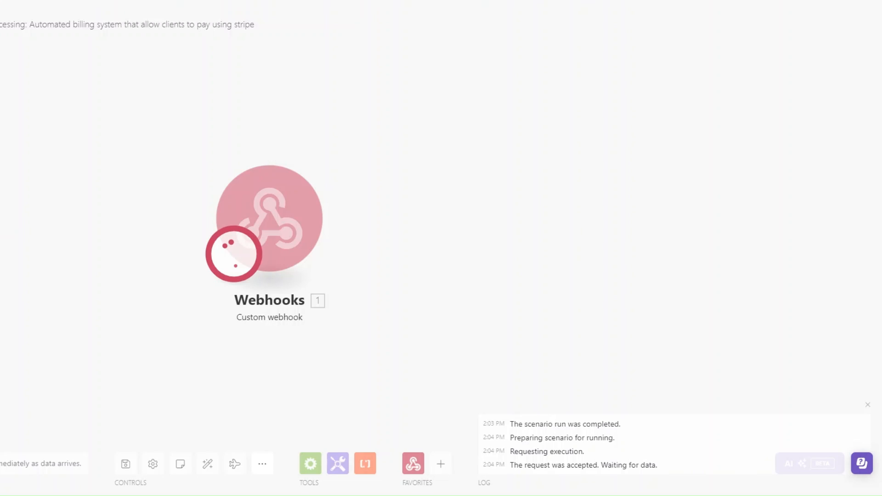
pyautogui.click(407, 178)
pyautogui.moveTo(461, 214); pyautogui.dragTo(537, 220)
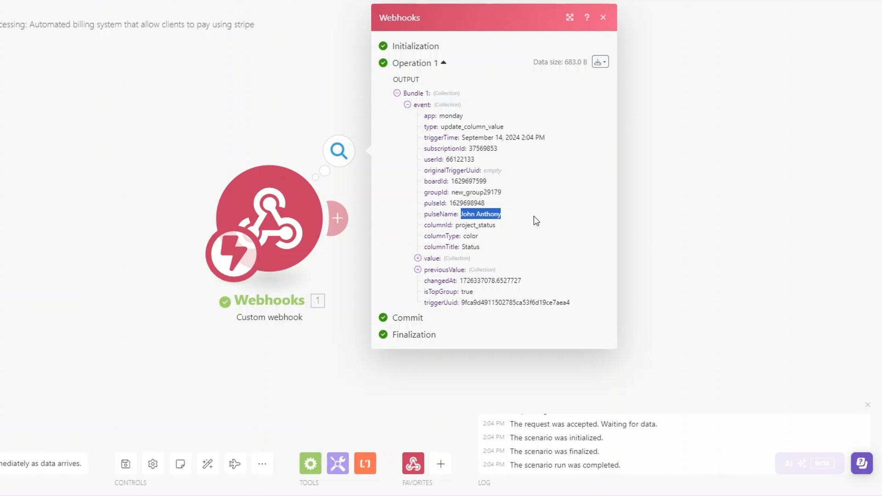
# - Close the webhook output and add a new module after the webhook
pyautogui.click(361, 260)
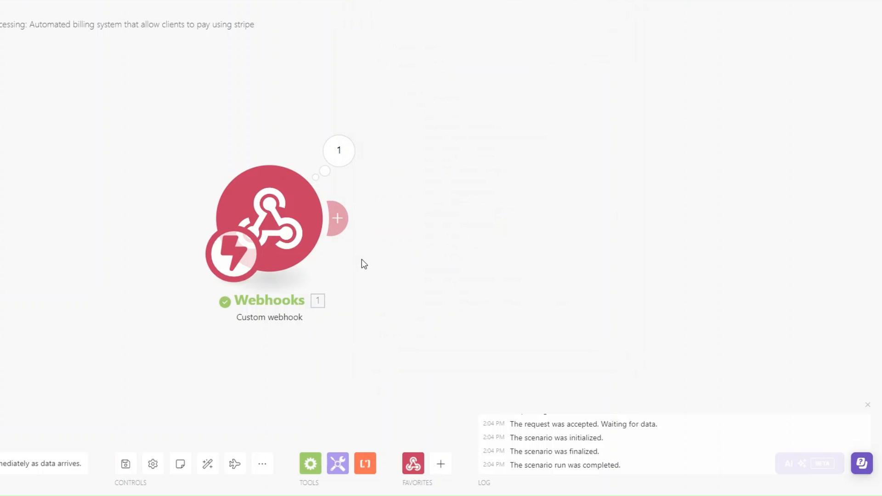
pyautogui.moveTo(361, 260); pyautogui.dragTo(246, 272)
pyautogui.click(219, 241)
# - Add a Monday Get an Item module with ID mapped to 1. event: pulseId on the Agency Clients board
pyautogui.click(484, 226)
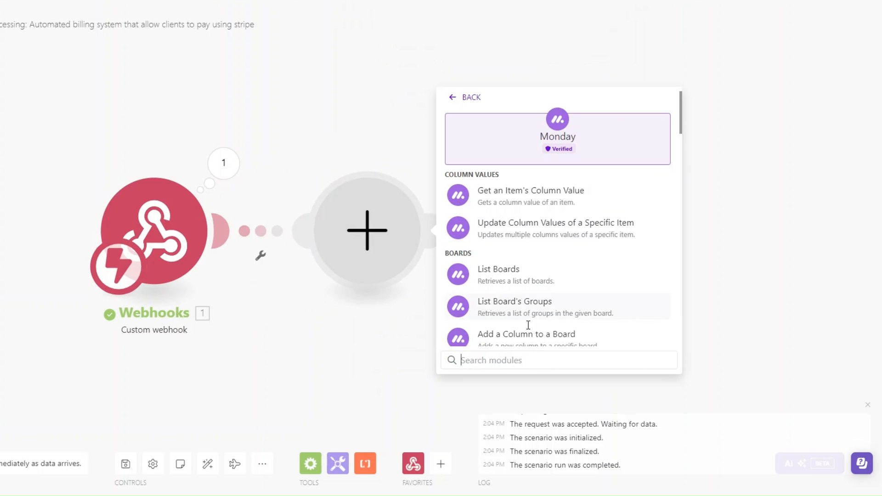
pyautogui.click(519, 361)
pyautogui.write('get an')
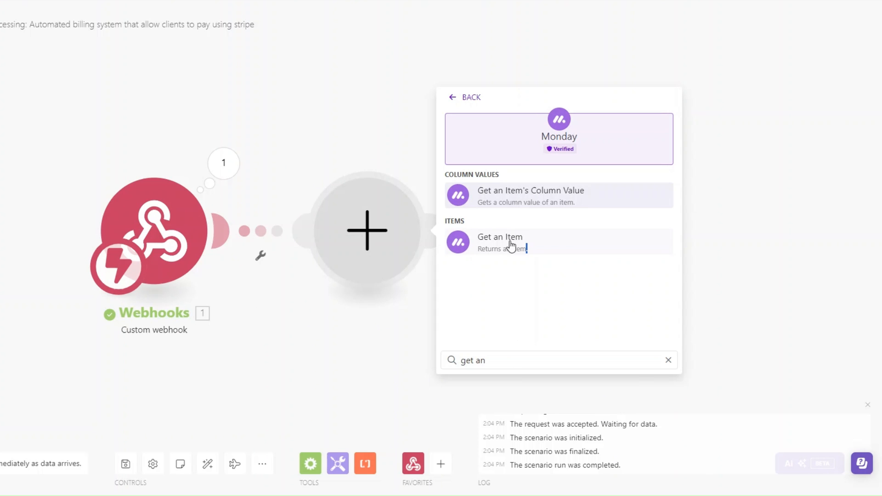
pyautogui.click(512, 246)
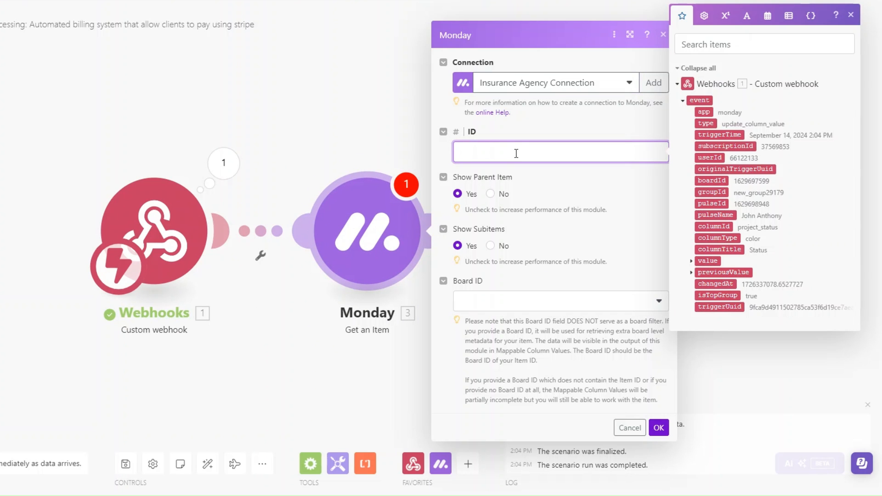
pyautogui.click(711, 203)
pyautogui.click(507, 300)
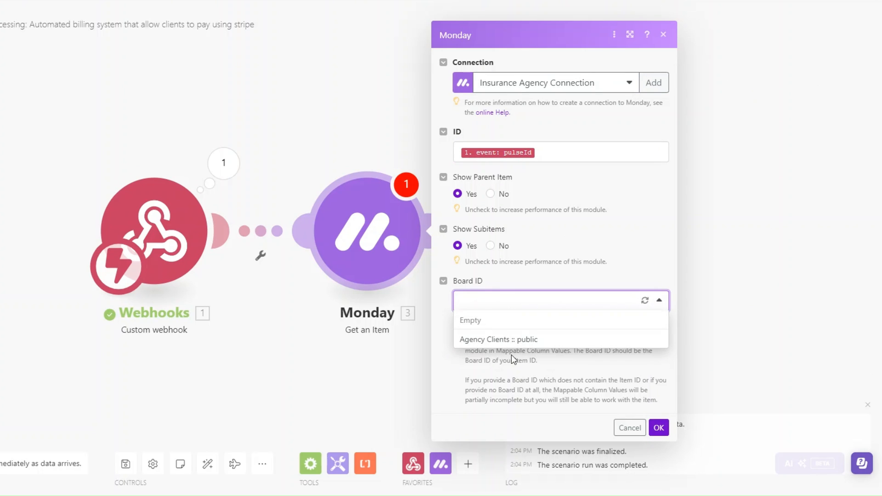
pyautogui.click(508, 340)
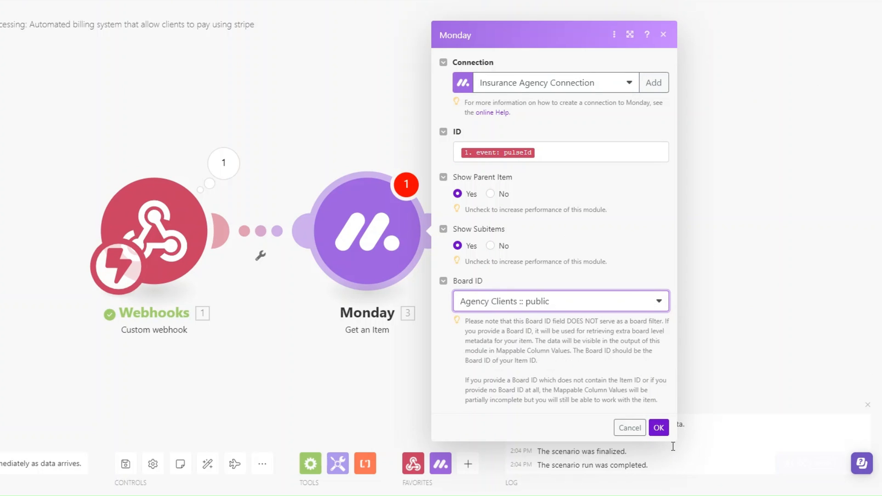
pyautogui.click(655, 428)
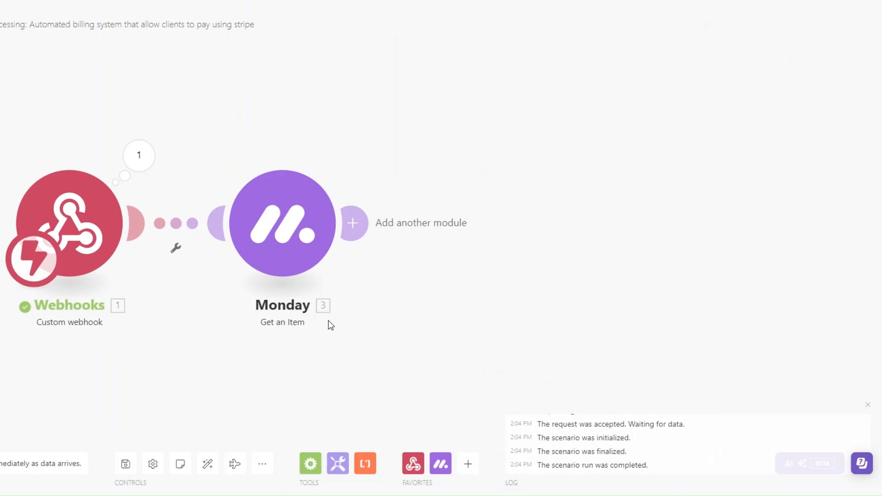
# - Copy the webhook's pulseId and run the Monday module alone using it as the test item ID
pyautogui.click(140, 161)
pyautogui.click(208, 184)
pyautogui.doubleClick(251, 203)
pyautogui.click(419, 224)
pyautogui.rightClick(299, 232)
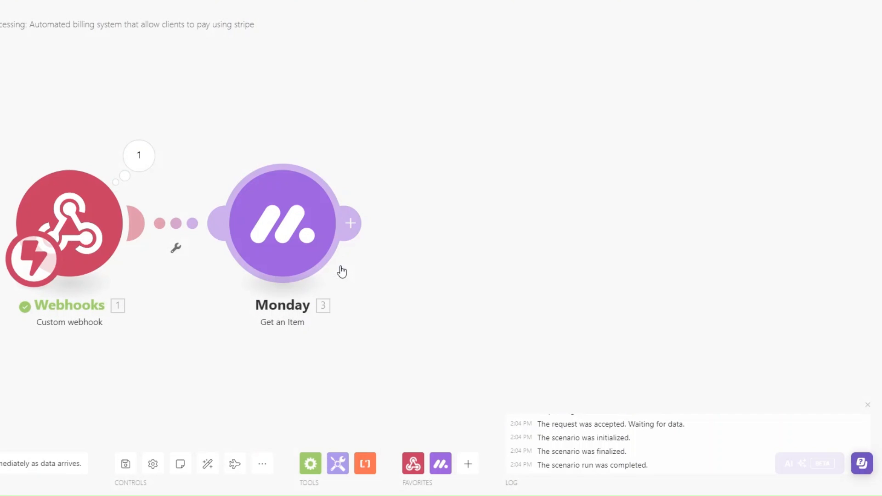
pyautogui.click(341, 268)
pyautogui.click(396, 285)
pyautogui.hotkey('ctrl', 'v')
pyautogui.click(569, 317)
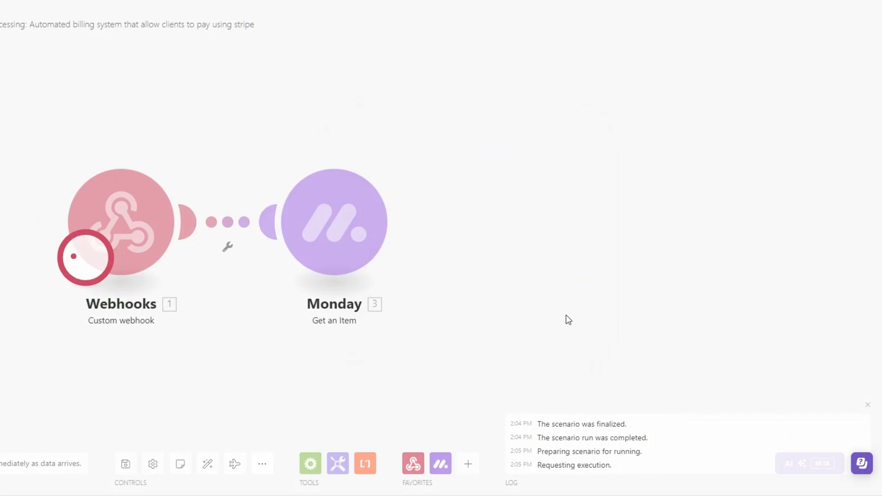
# - Inspect the returned column values, including the client's Email and Phone details
pyautogui.click(414, 334)
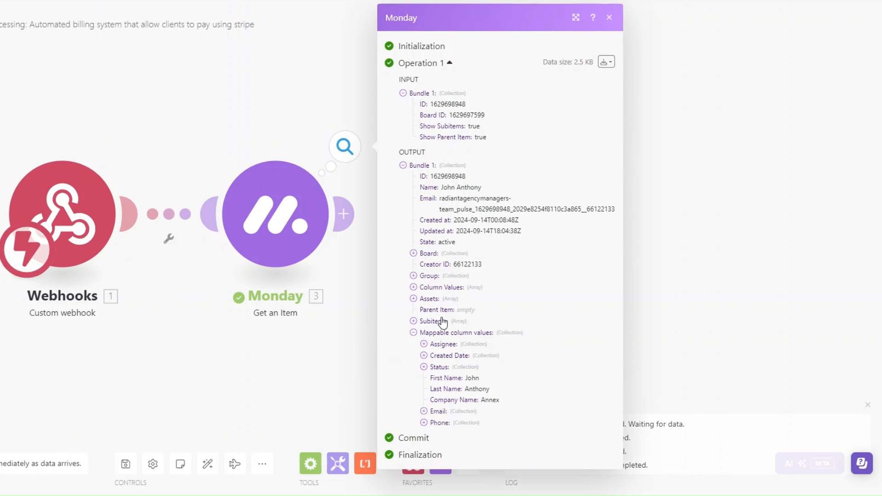
pyautogui.click(424, 412)
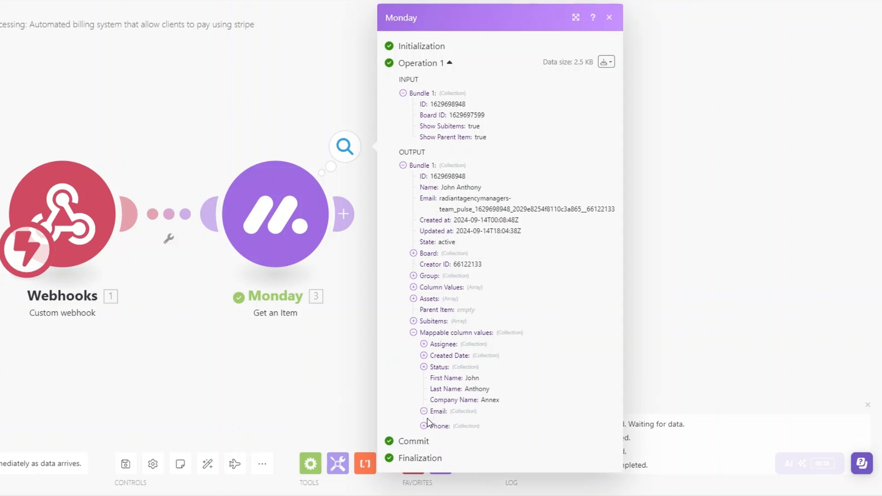
pyautogui.click(424, 445)
pyautogui.click(324, 372)
# - Add a Stripe Create a Payment Intent module after the Monday step
pyautogui.moveTo(370, 205); pyautogui.dragTo(501, 217)
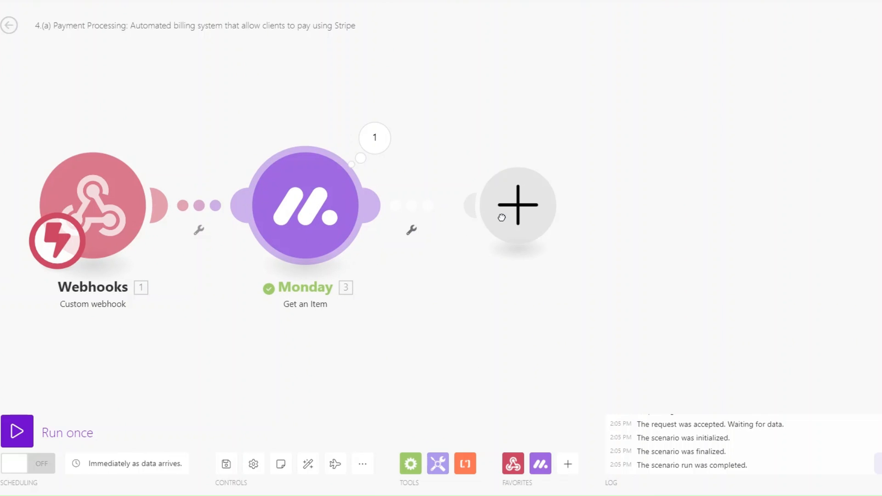
pyautogui.click(501, 217)
pyautogui.write('S')
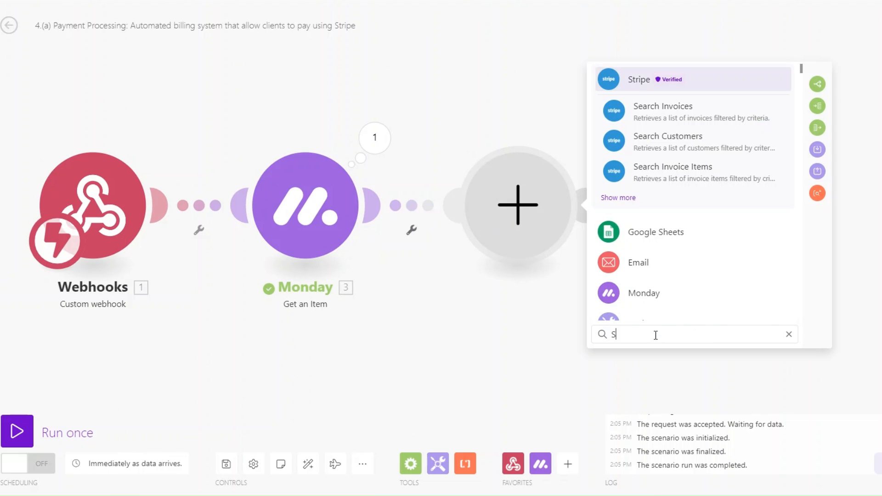
pyautogui.write('t')
pyautogui.click(635, 85)
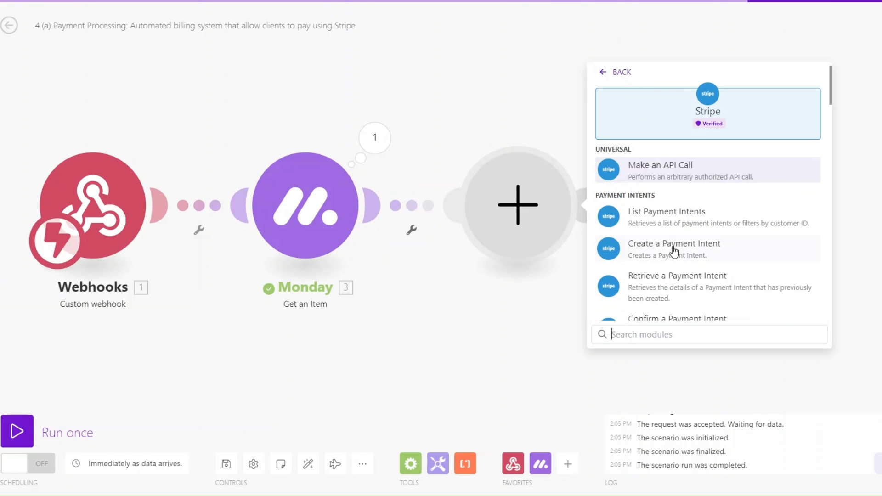
pyautogui.click(673, 250)
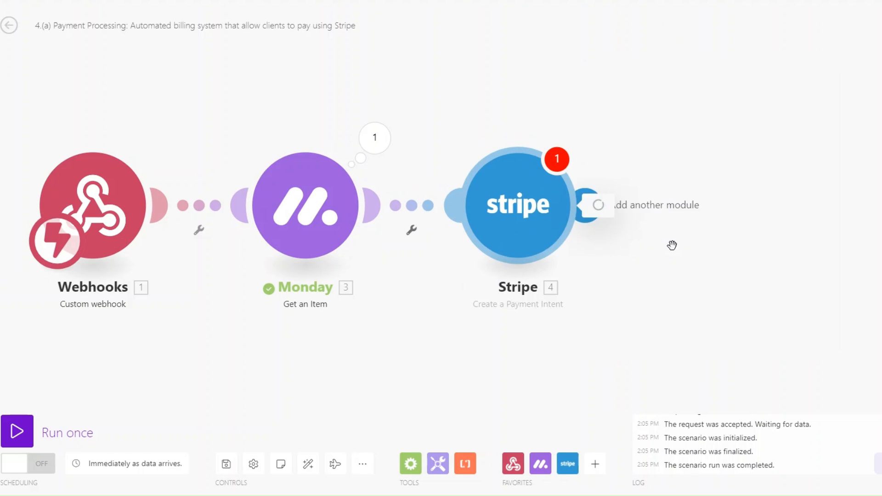
# - Set the payment intent amount to 200000 and currency to usd
pyautogui.click(501, 136)
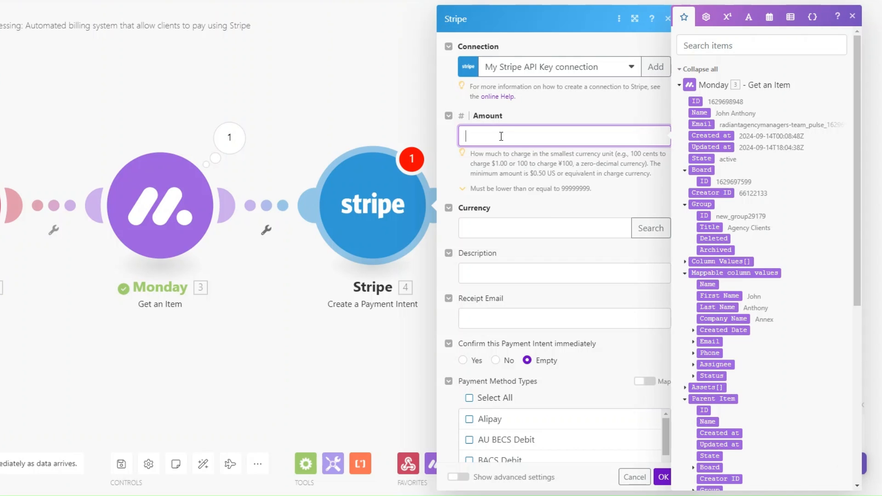
pyautogui.write('200000')
pyautogui.moveTo(497, 139); pyautogui.dragTo(463, 140)
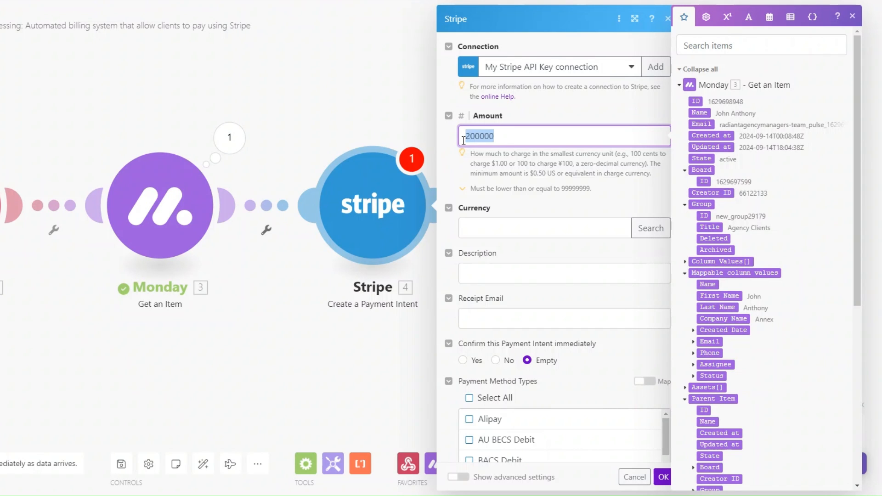
pyautogui.click(506, 138)
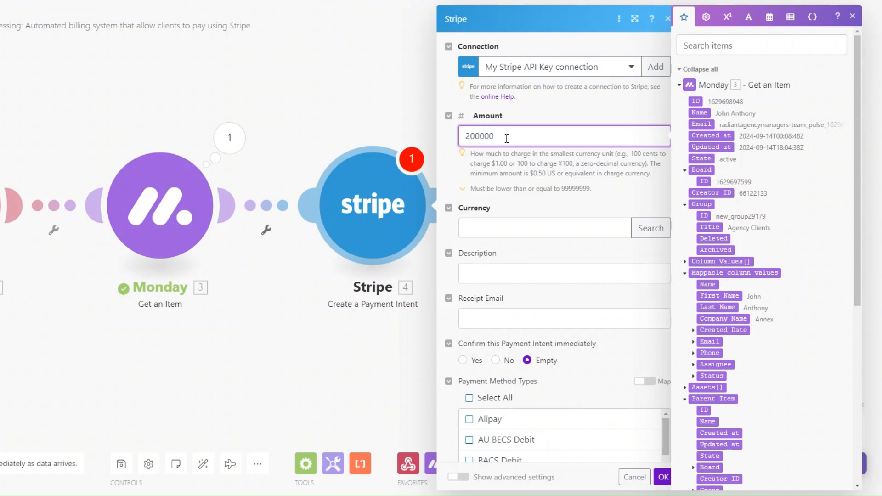
pyautogui.click(530, 223)
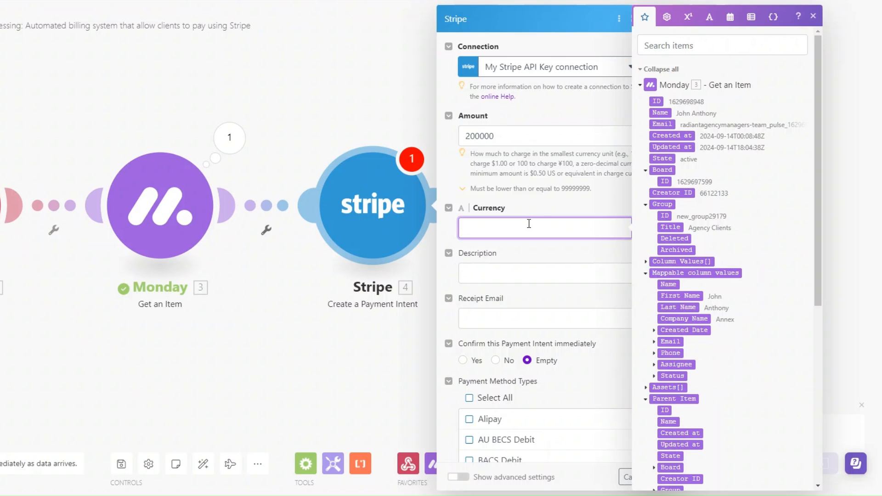
pyautogui.write('usd')
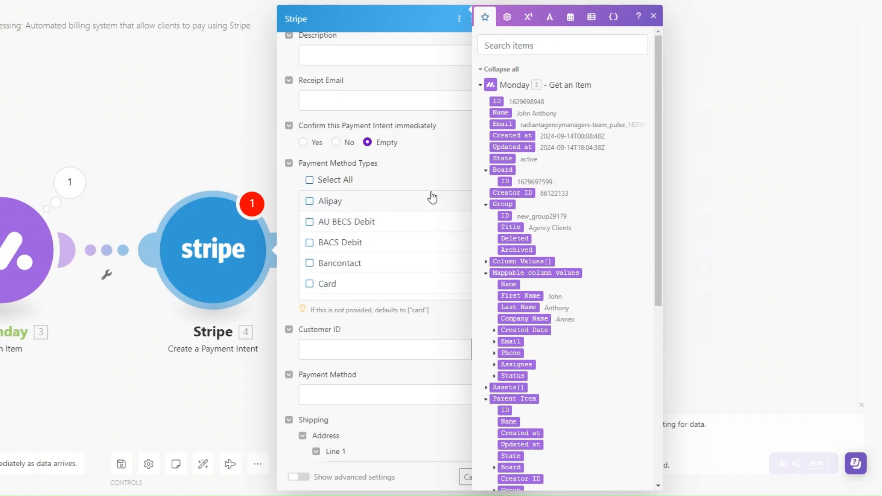
pyautogui.click(361, 223)
# - Map the client's Monday email as Receipt Email and set the description to 'Insurance Policy'
pyautogui.click(380, 270)
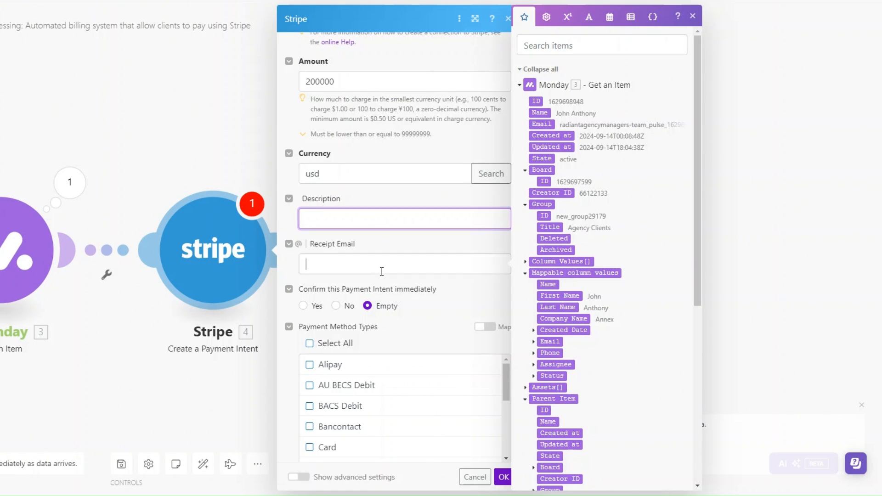
pyautogui.click(535, 342)
pyautogui.click(558, 353)
pyautogui.click(376, 216)
pyautogui.write('Insurance Policy')
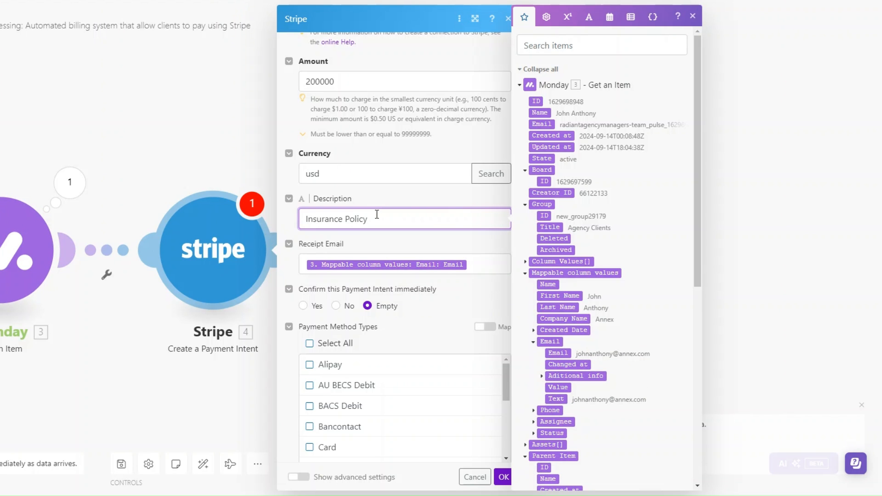
pyautogui.scroll(-5, 381, 225)
pyautogui.scroll(-5, 382, 224)
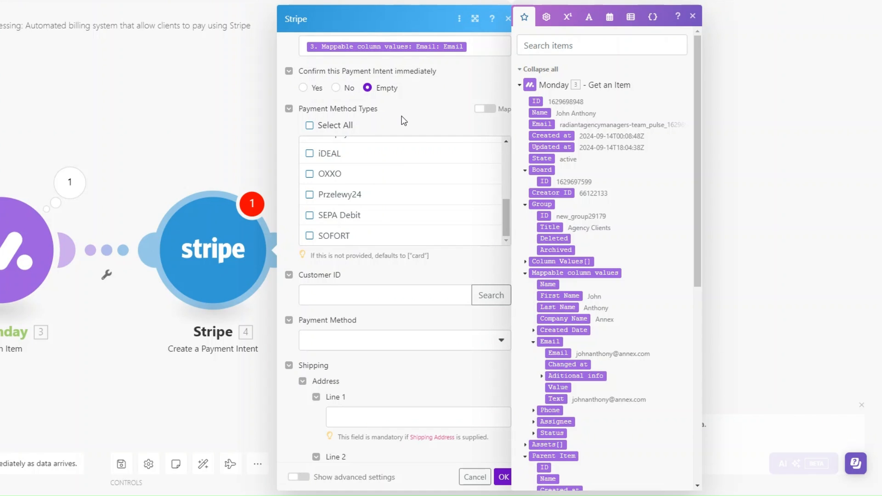
pyautogui.scroll(-5, 399, 116)
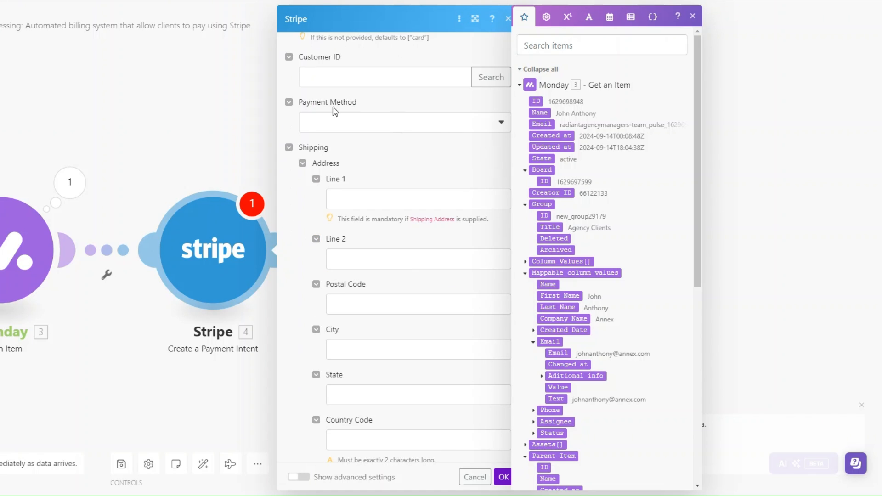
pyautogui.scroll(-5, 440, 139)
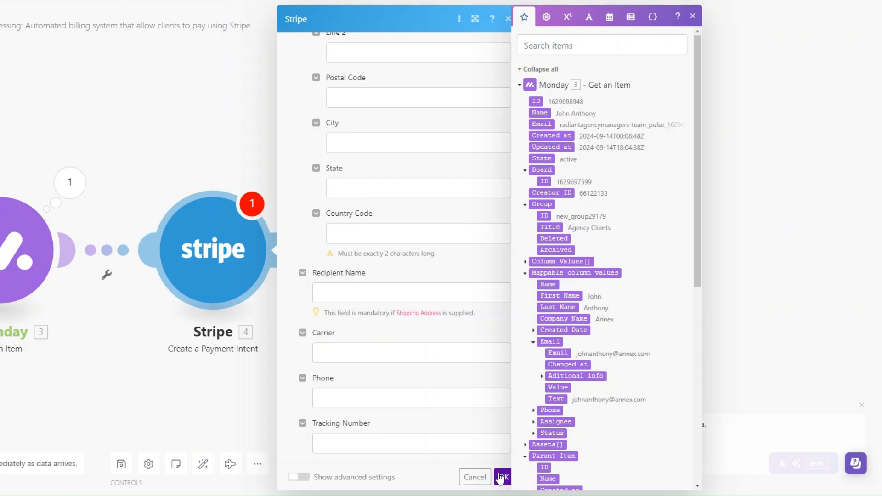
pyautogui.scroll(15, 415, 217)
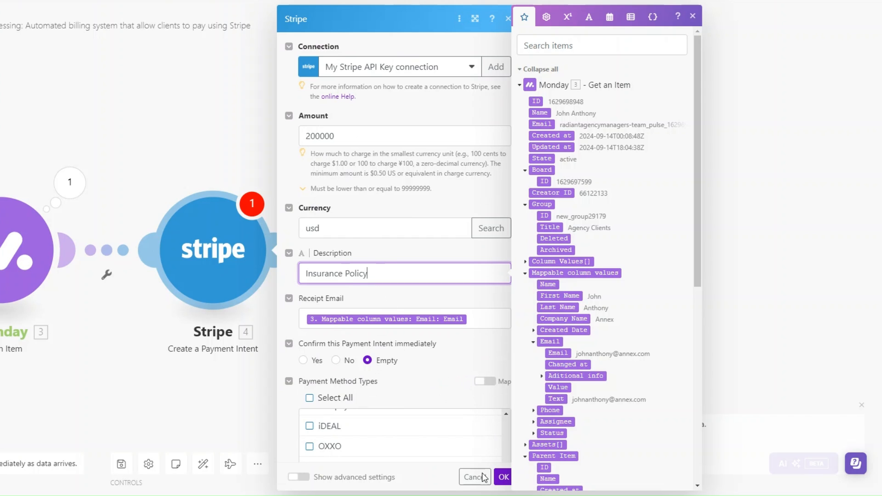
pyautogui.click(502, 478)
# - Add an Email Send an Email module after the Stripe step
pyautogui.click(281, 249)
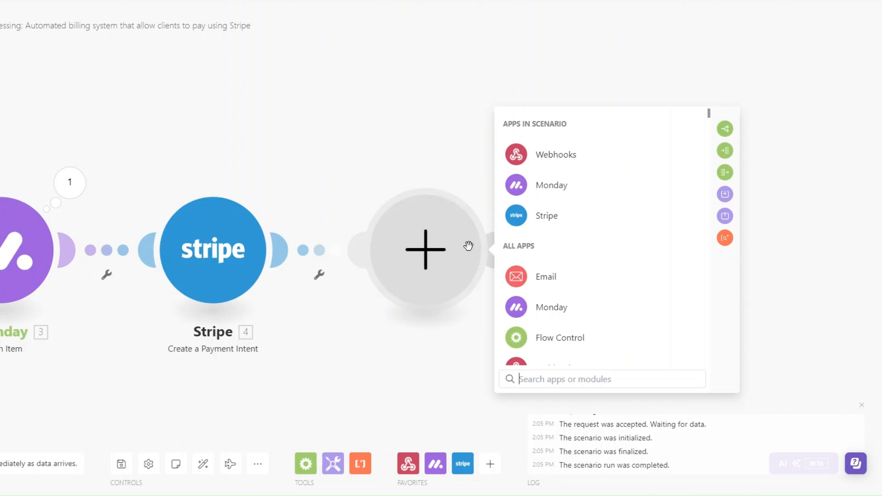
pyautogui.click(546, 277)
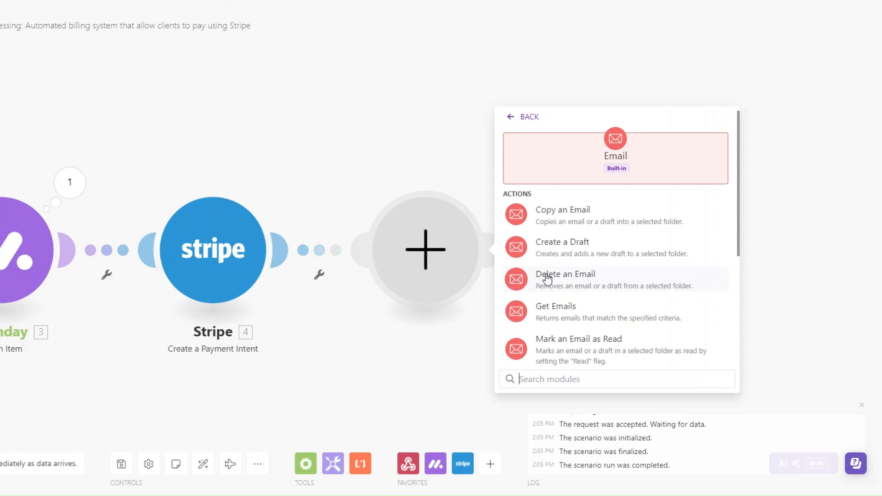
pyautogui.scroll(-3, 567, 294)
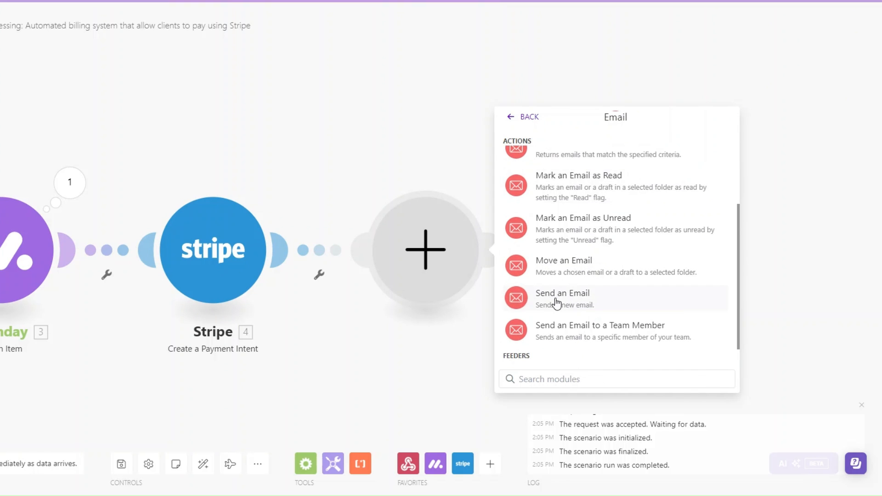
pyautogui.click(571, 303)
# - Rename the Email step to 'Confirm Intent Email'
pyautogui.rightClick(424, 251)
pyautogui.click(455, 309)
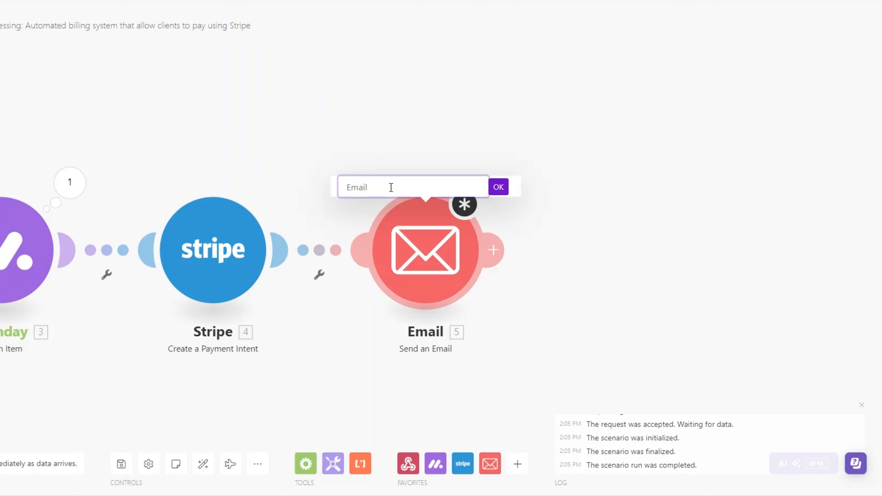
pyautogui.write('Confirm Intent Email')
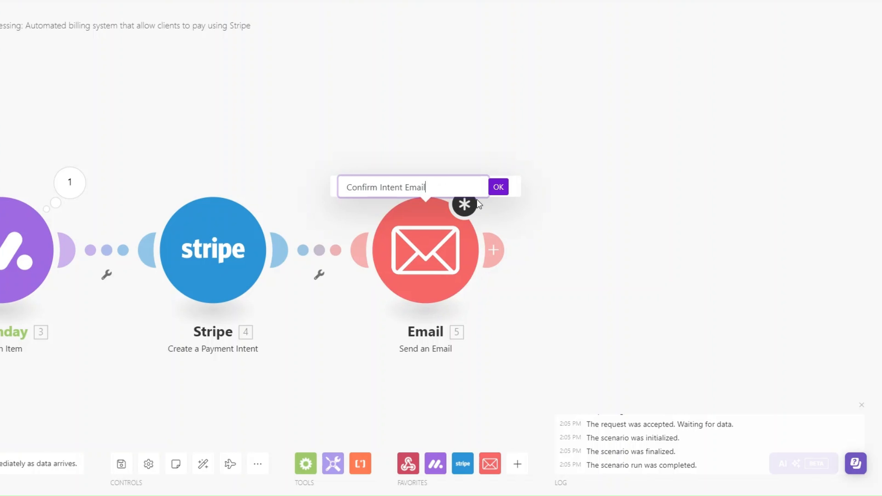
pyautogui.click(499, 187)
# - Address the email To field to the client's Monday email
pyautogui.click(425, 250)
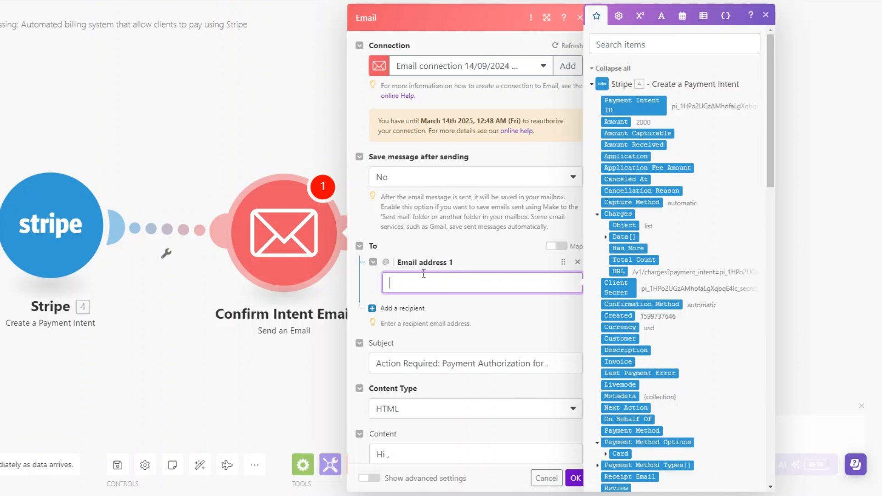
pyautogui.scroll(-5, 695, 299)
pyautogui.scroll(-10, 687, 289)
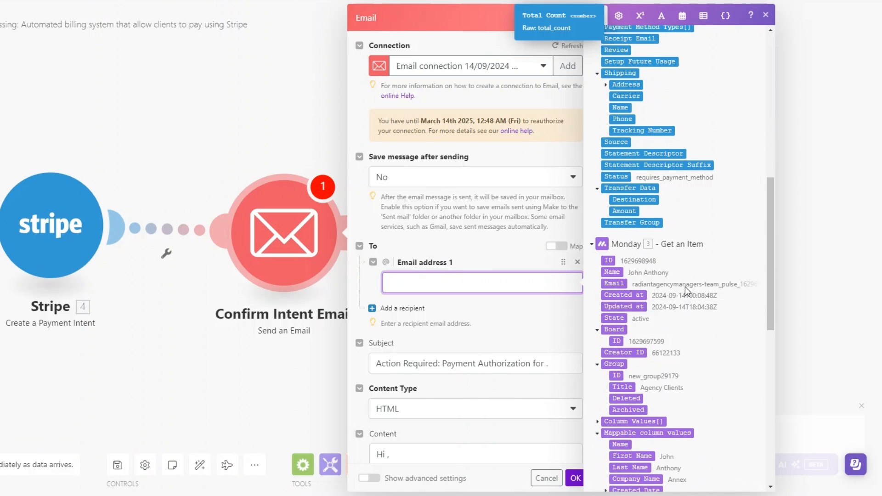
pyautogui.click(621, 228)
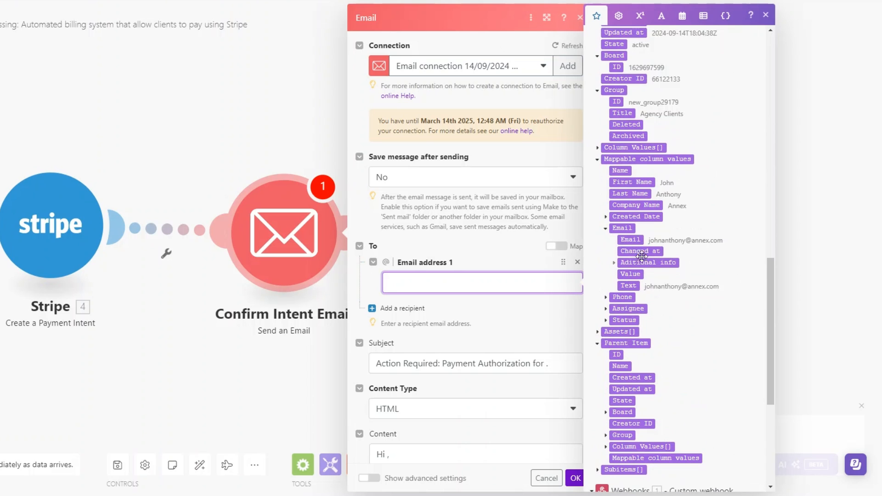
pyautogui.click(630, 240)
pyautogui.scroll(-4, 503, 324)
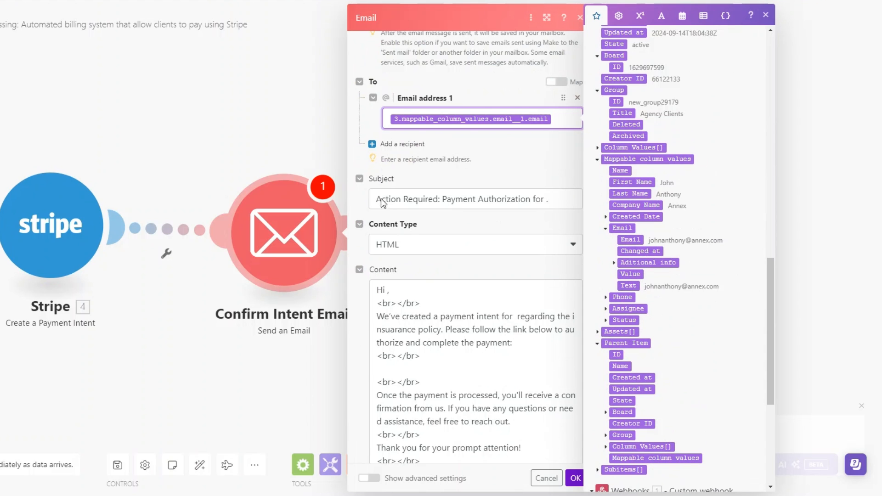
# - Add the client's name to the subject and after 'Hi', plus the payment link in the body
pyautogui.click(545, 200)
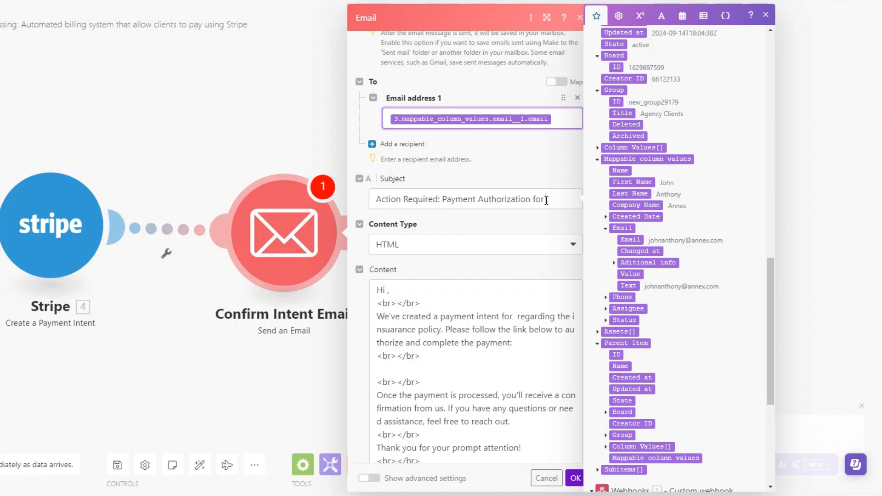
pyautogui.click(631, 182)
pyautogui.click(387, 304)
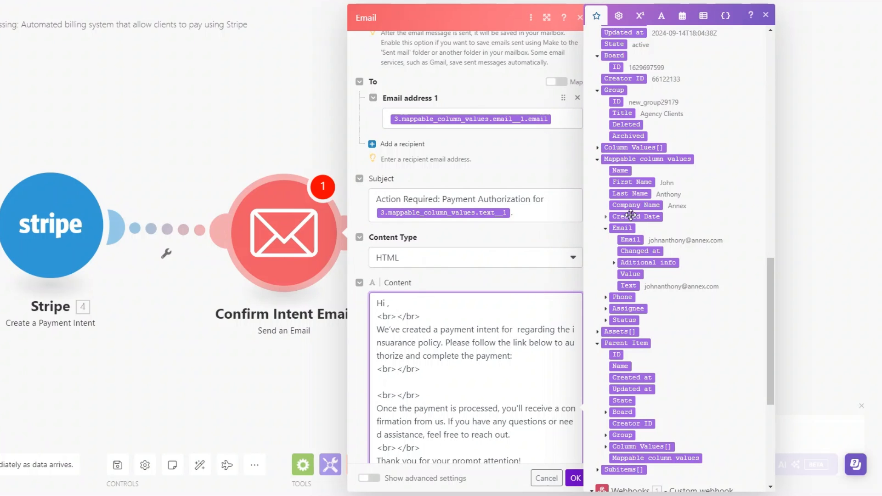
pyautogui.click(631, 182)
pyautogui.scroll(-3, 475, 276)
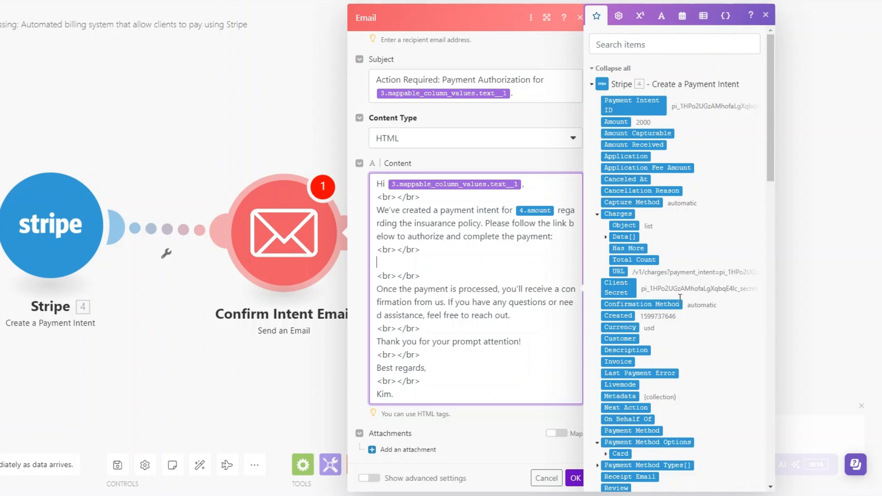
pyautogui.click(619, 271)
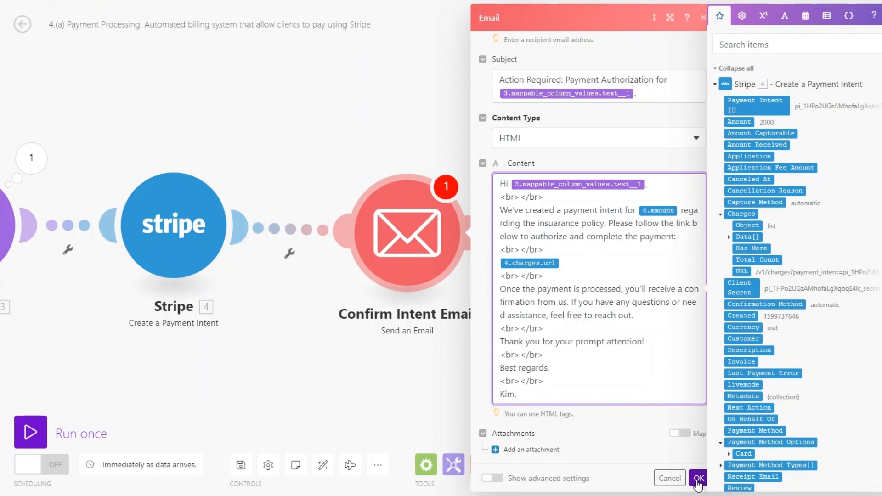
pyautogui.click(574, 477)
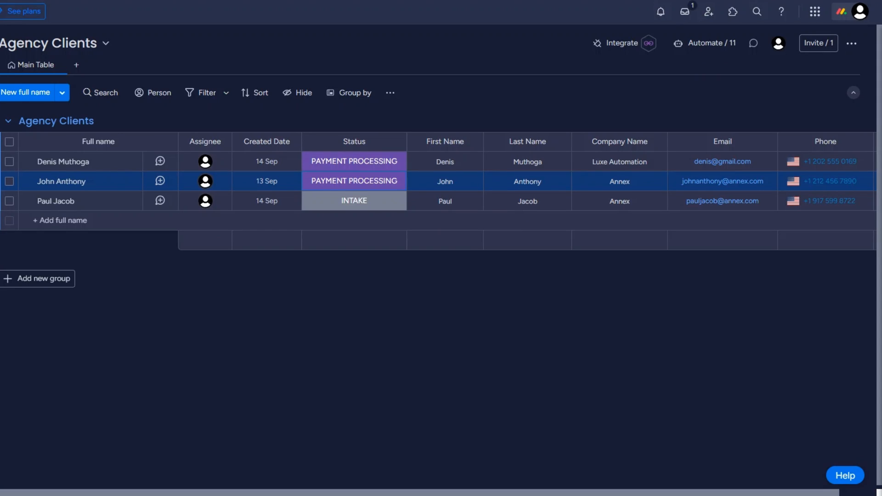
# - Pick PAYMENT PROCESSING in the third row's Status cell to trigger the scenario
pyautogui.click(336, 200)
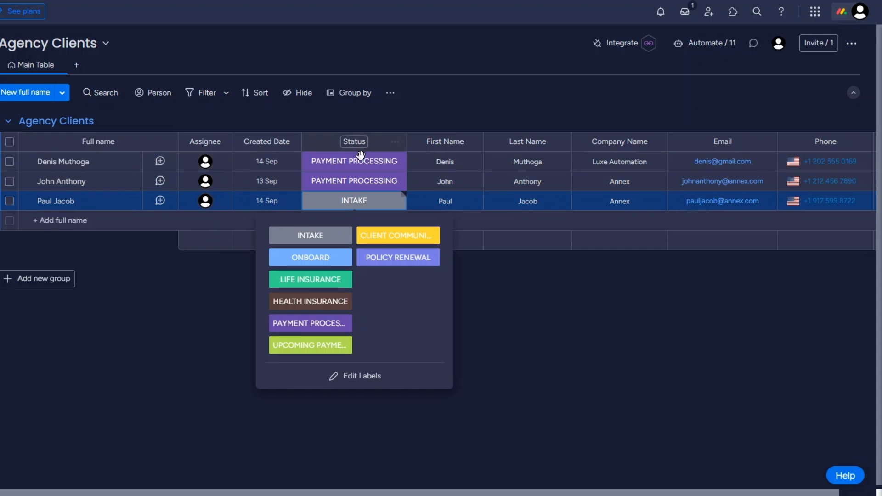
pyautogui.click(322, 327)
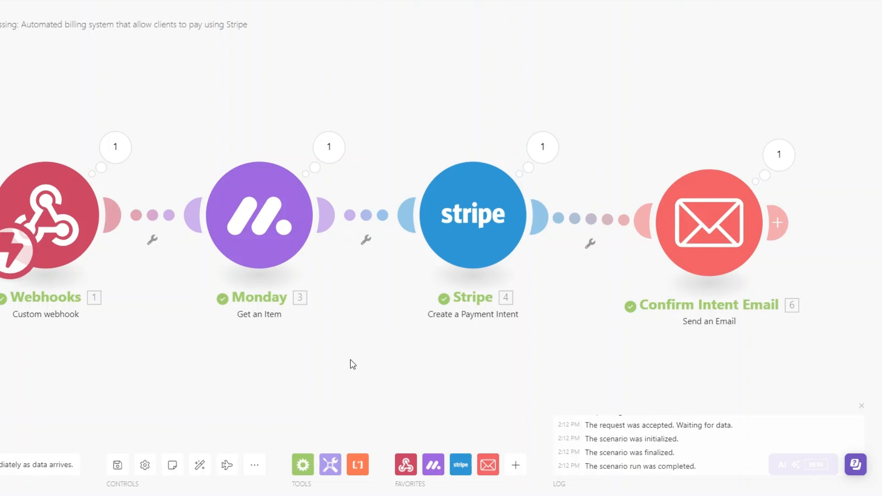
# - Review the fully successful 4.(a) run, then start creating a new scenario
pyautogui.moveTo(350, 360); pyautogui.dragTo(325, 359)
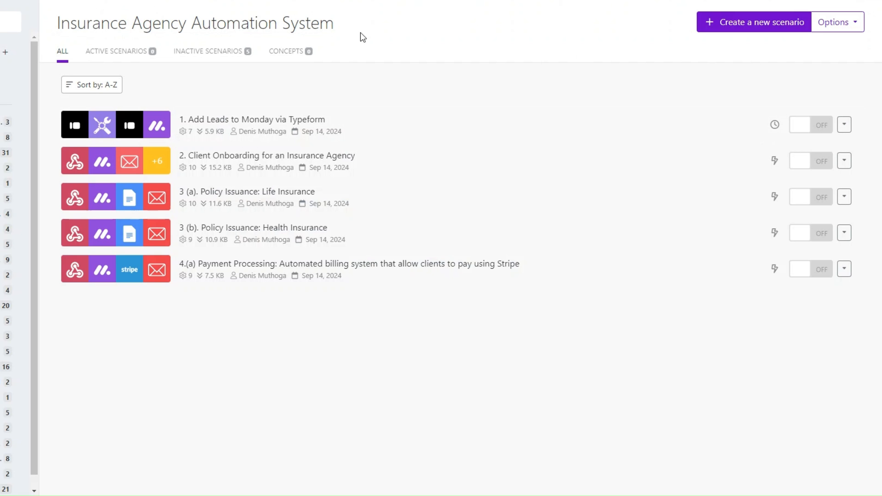
pyautogui.click(723, 20)
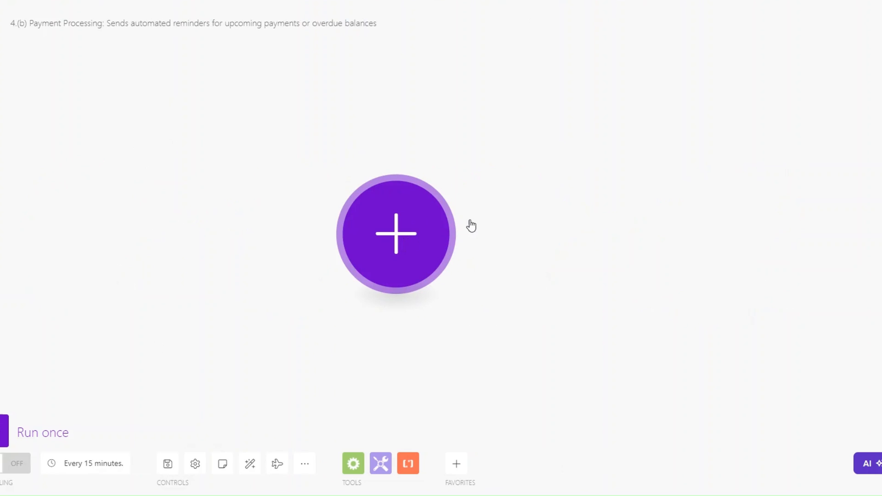
# - Add a Webhooks Custom webhook trigger as the scenario's first module
pyautogui.click(422, 255)
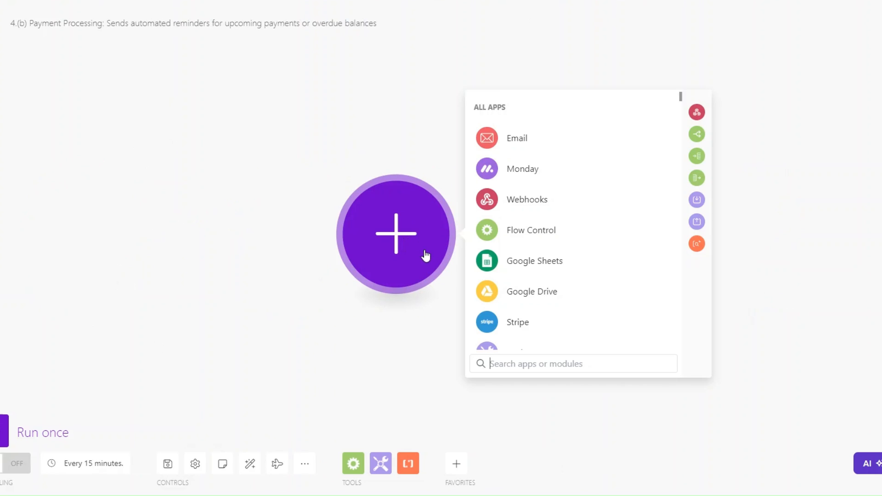
pyautogui.click(528, 199)
pyautogui.click(523, 234)
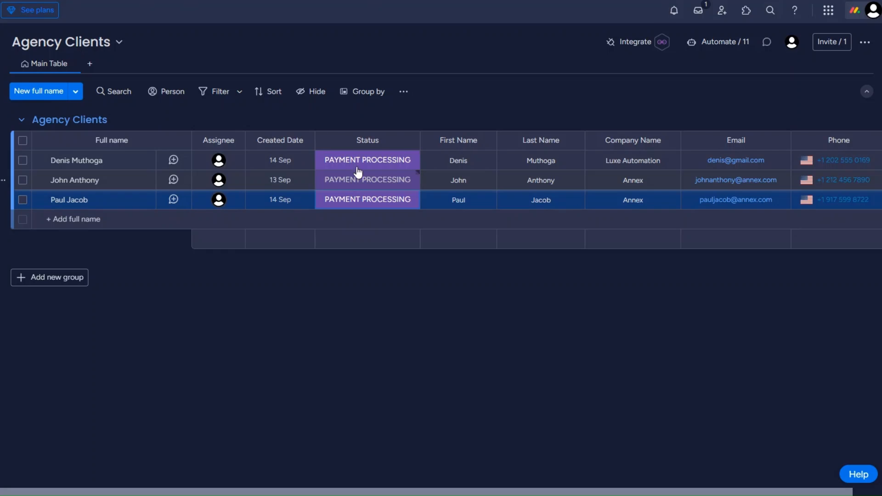
# - Create a new hook named 'Upcoming Payments webhook', save it and copy its address
pyautogui.click(359, 168)
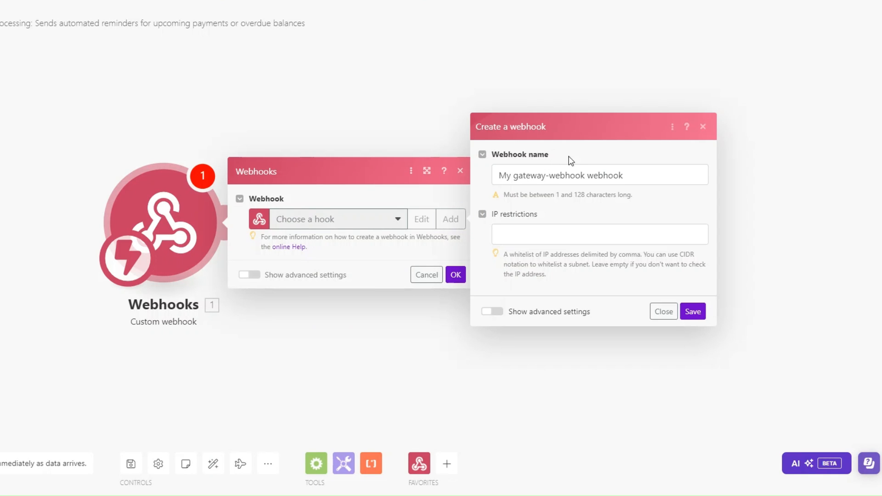
pyautogui.moveTo(587, 175); pyautogui.dragTo(496, 181)
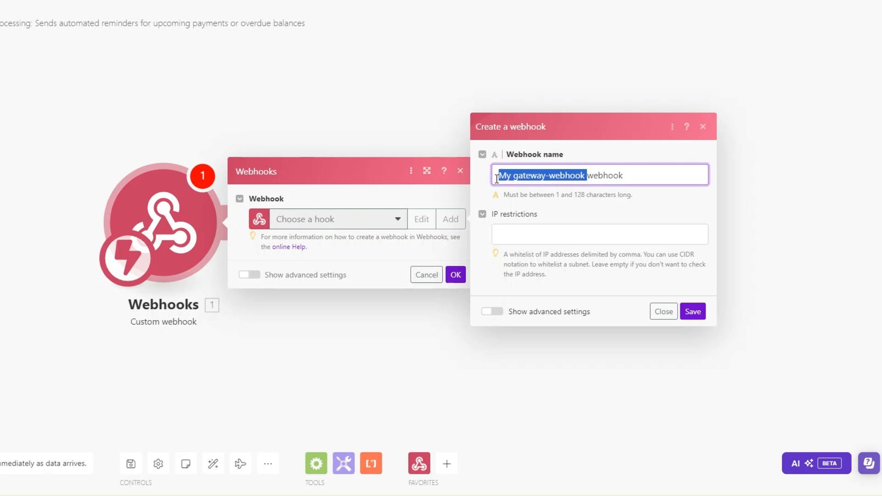
pyautogui.write('Upcoming Payments')
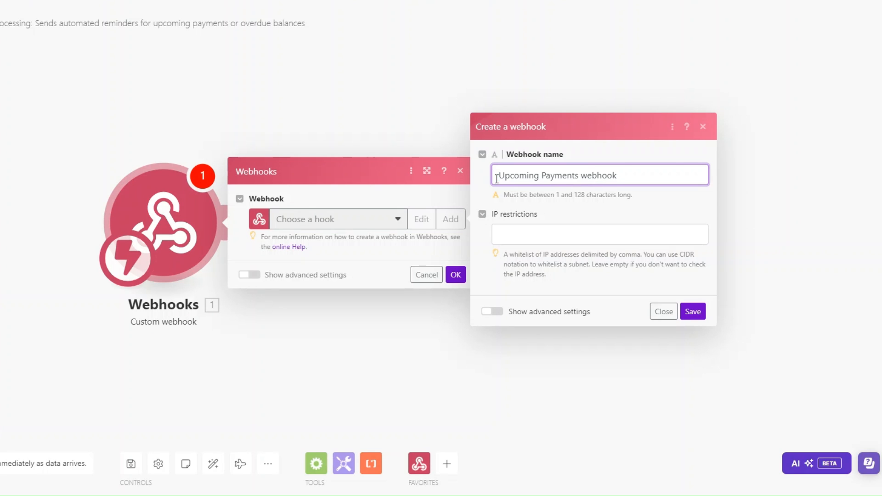
pyautogui.click(692, 311)
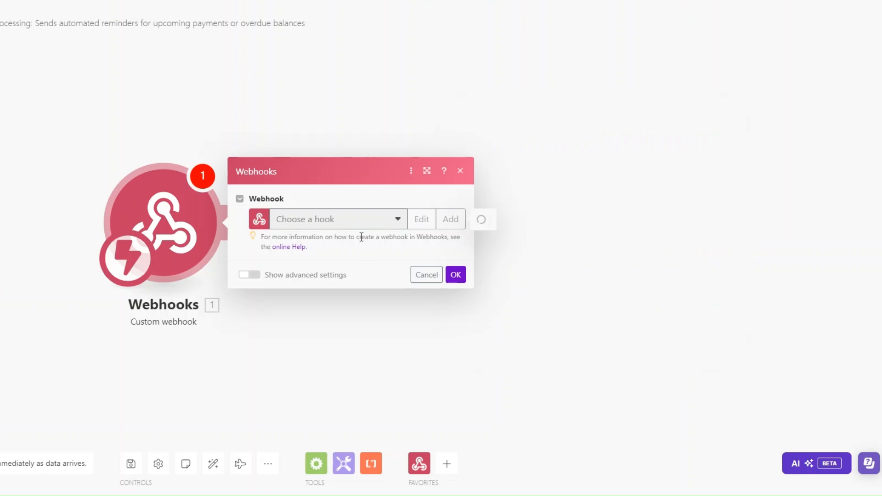
pyautogui.click(389, 260)
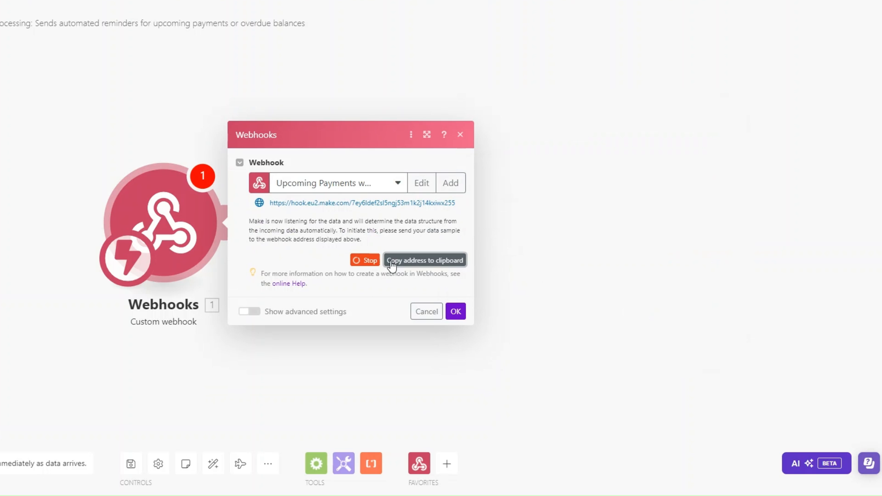
pyautogui.click(455, 311)
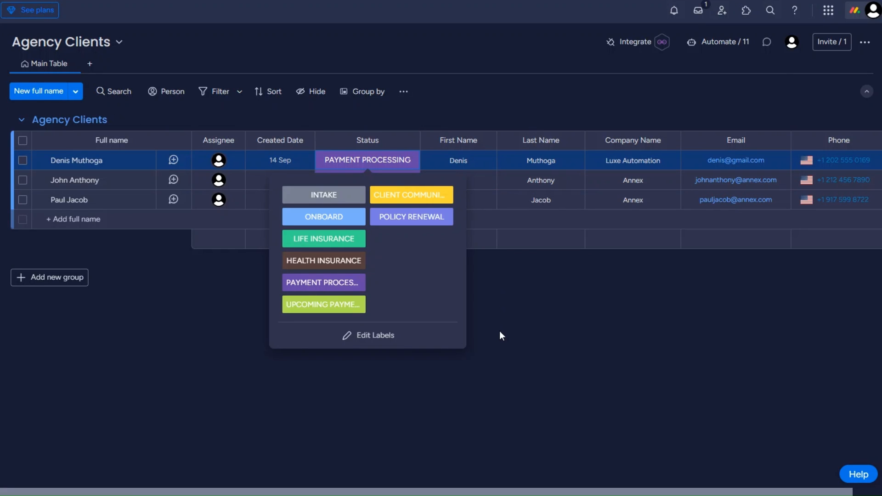
# - On the Agency Clients board, choose the status-change send-webhook integration and paste the Make URL
pyautogui.click(630, 45)
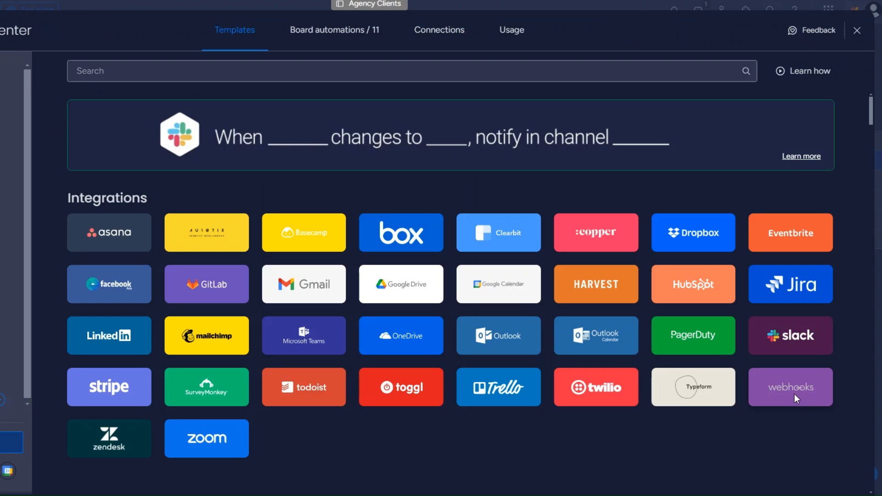
pyautogui.click(794, 391)
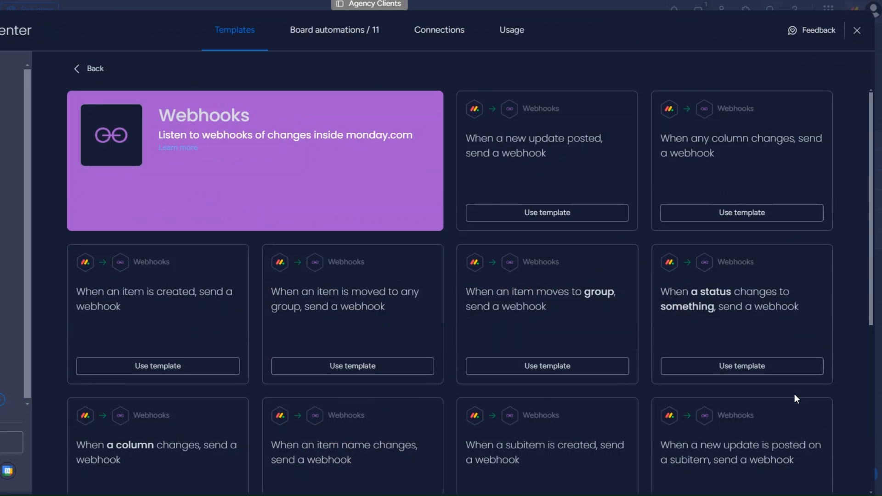
pyautogui.click(730, 309)
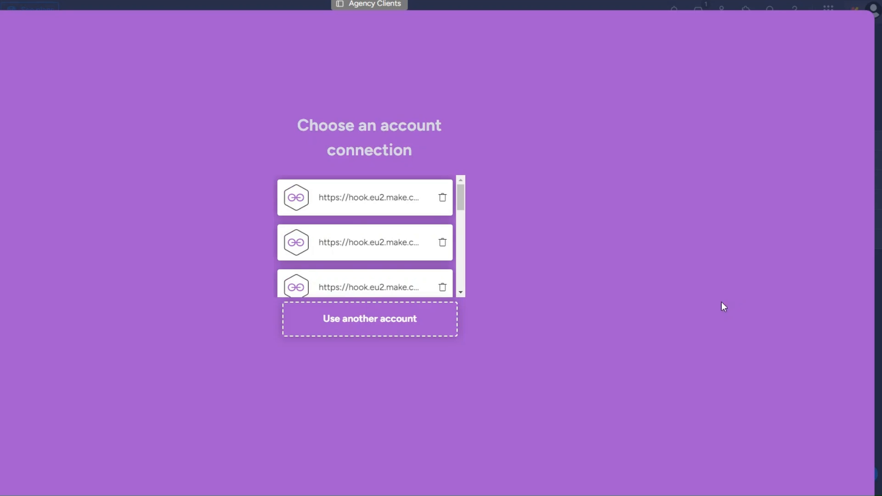
pyautogui.click(398, 331)
pyautogui.hotkey('ctrl', 'v')
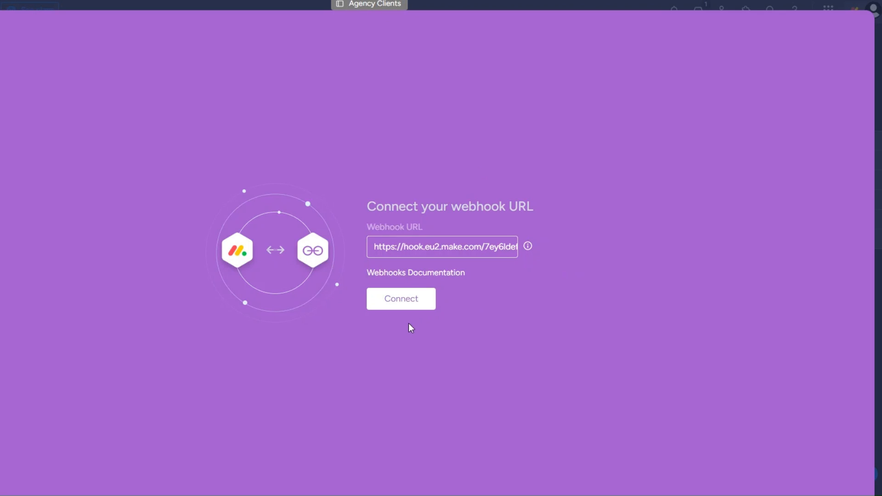
# - Submit the webhook URL in monday.com and add a Webhook response module after the trigger
pyautogui.click(408, 300)
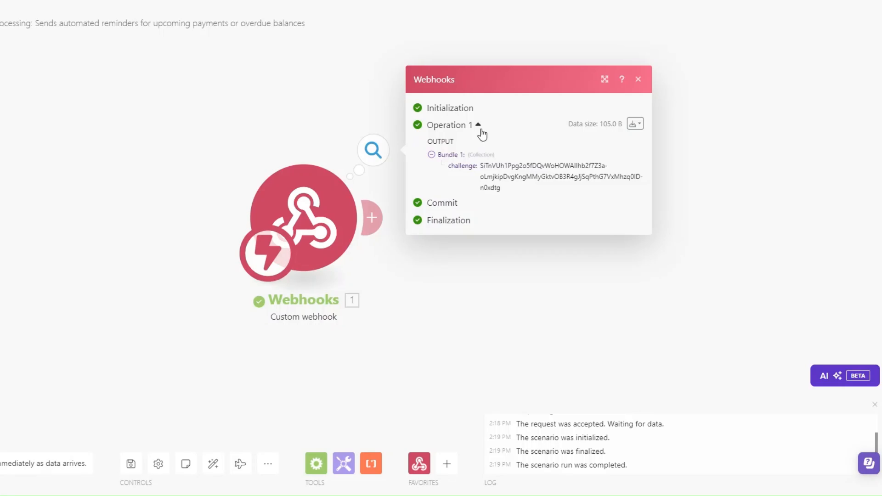
pyautogui.click(371, 218)
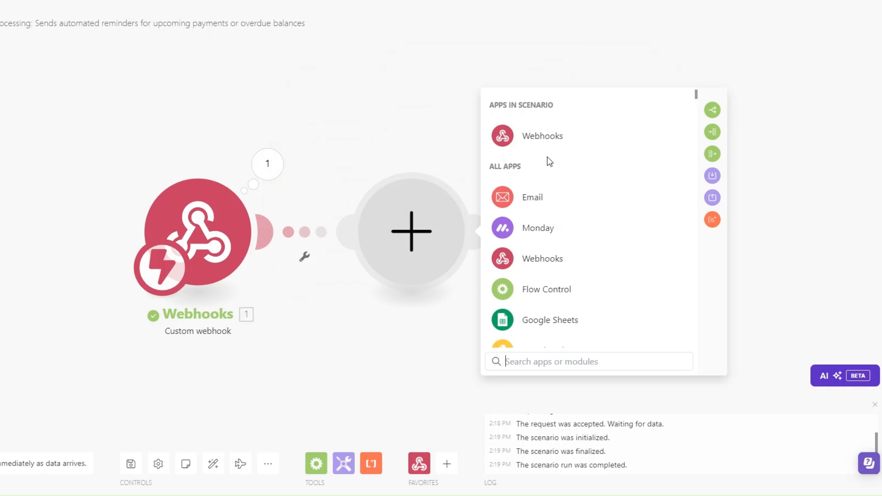
pyautogui.click(549, 146)
pyautogui.click(545, 200)
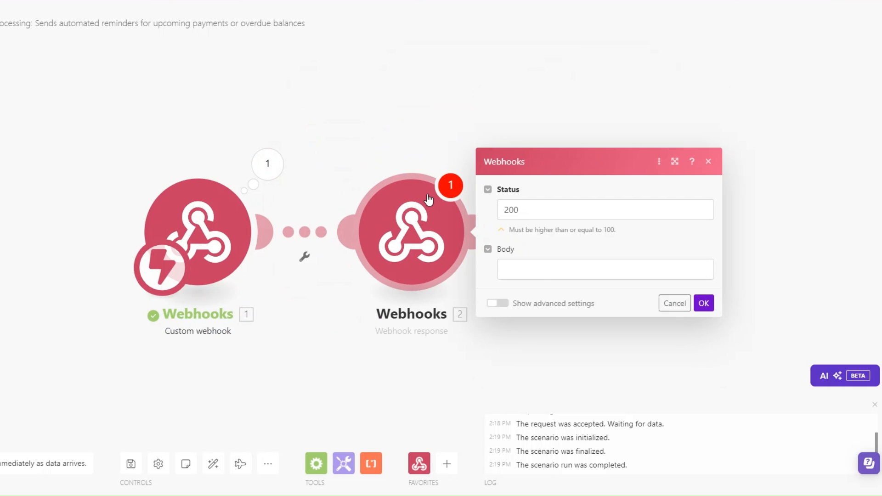
# - Set the response body to {"challenge":"{{1.challenge}}"}, save it, and run the scenario once
pyautogui.click(547, 267)
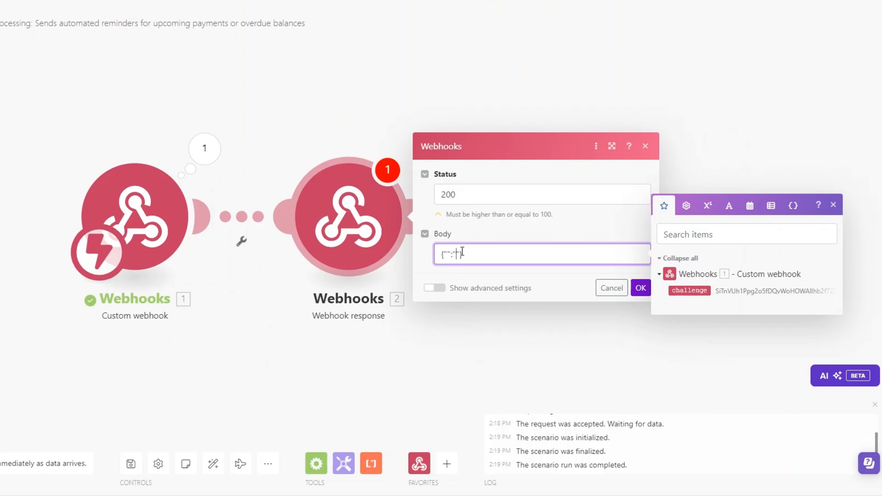
pyautogui.write('allenge')
pyautogui.moveTo(695, 290); pyautogui.dragTo(581, 259)
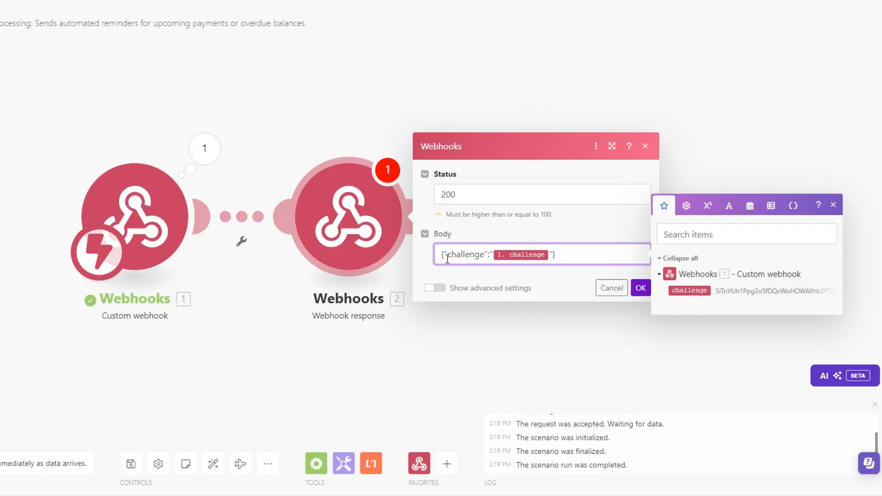
pyautogui.click(638, 286)
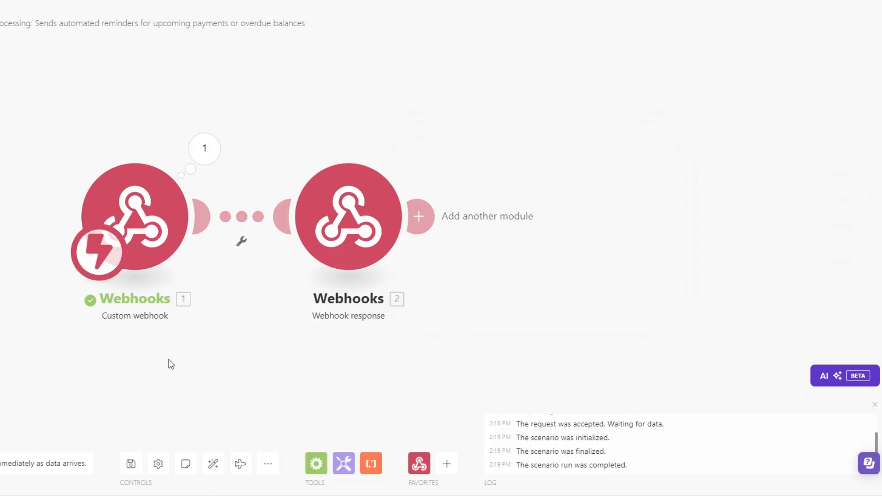
pyautogui.click(1, 464)
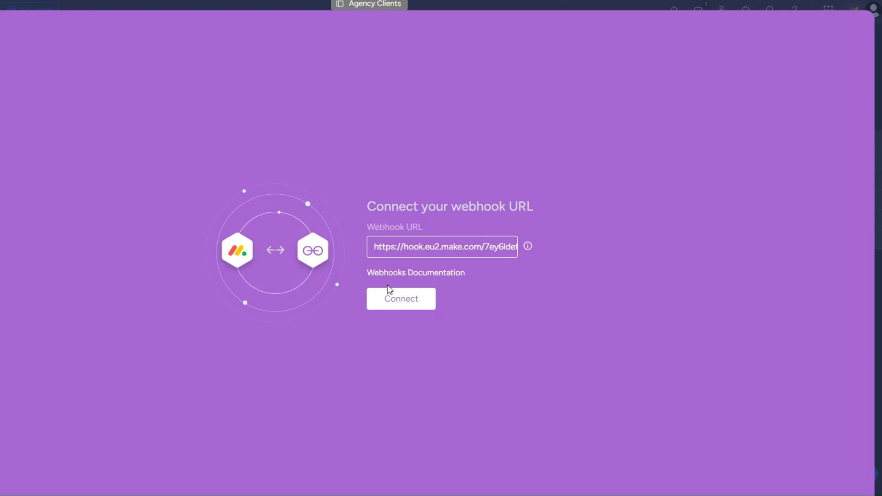
# - Confirm the webhook connection in monday.com and delete the Webhook response module in Make
pyautogui.click(388, 290)
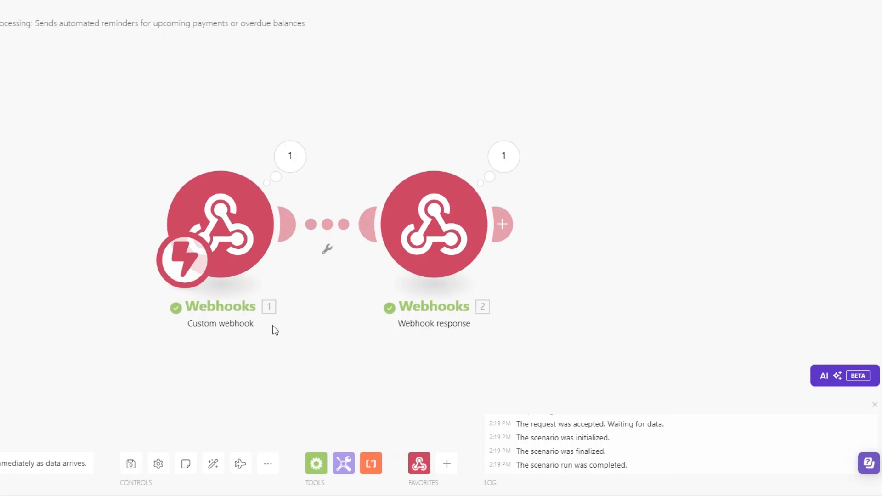
pyautogui.rightClick(385, 223)
pyautogui.click(404, 353)
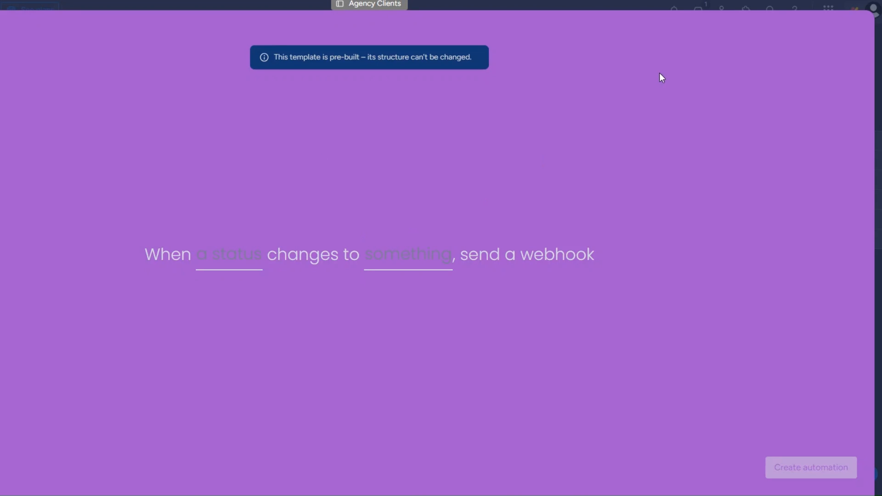
# - Set the automation to fire when Status changes to UPCOMING PAYMENTS, and create it
pyautogui.click(238, 261)
pyautogui.click(236, 305)
pyautogui.click(413, 265)
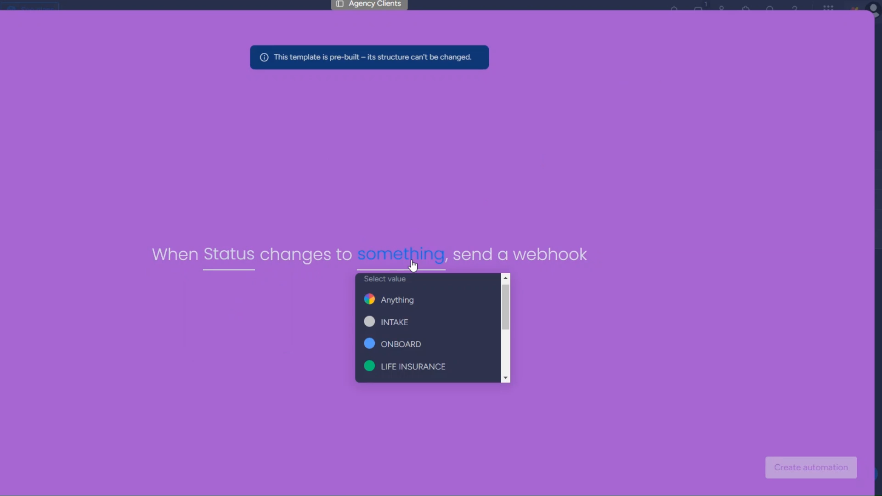
pyautogui.scroll(-3, 416, 331)
pyautogui.click(417, 325)
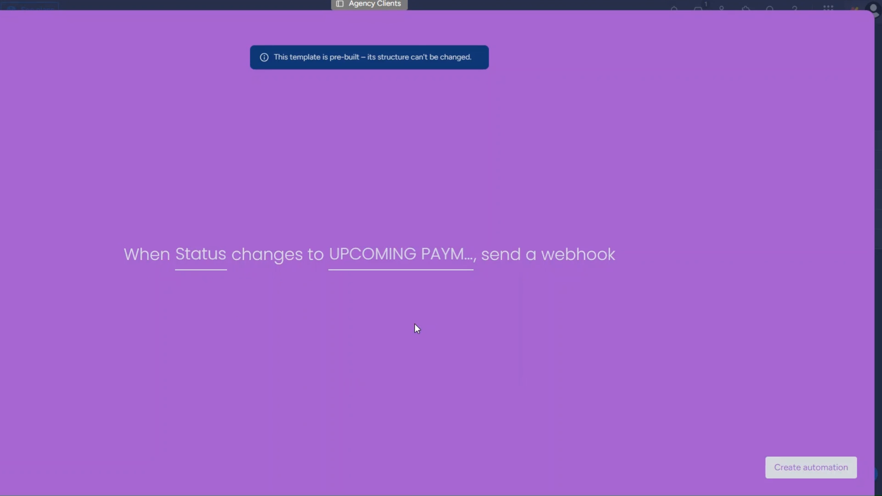
pyautogui.click(798, 467)
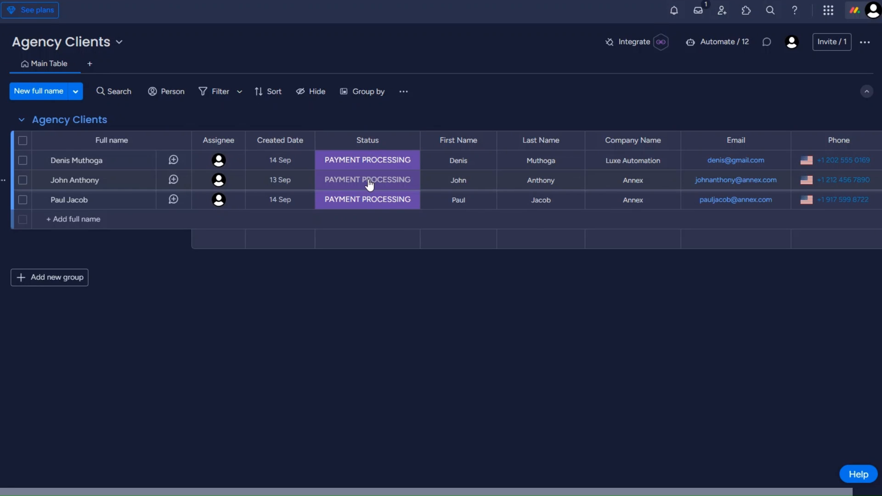
# - Set the first client's Status to UPCOMING PAYMENTS, inspect the caught event, and add a module slot
pyautogui.click(370, 161)
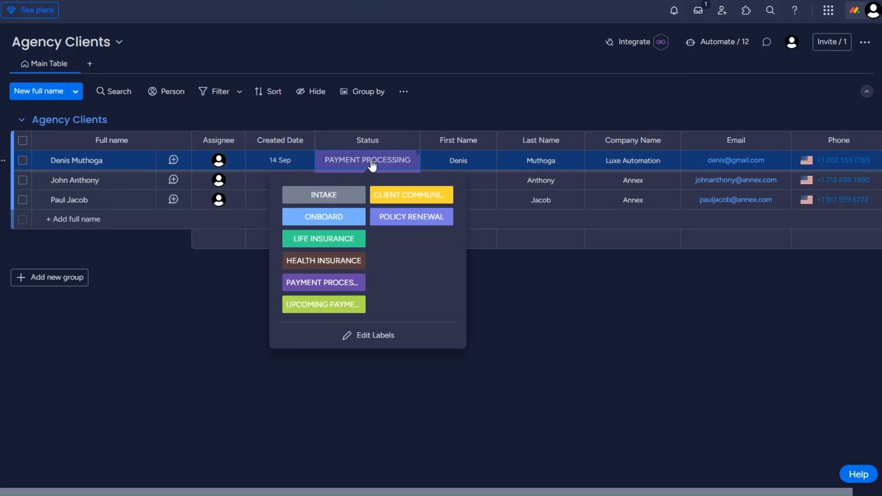
pyautogui.click(321, 304)
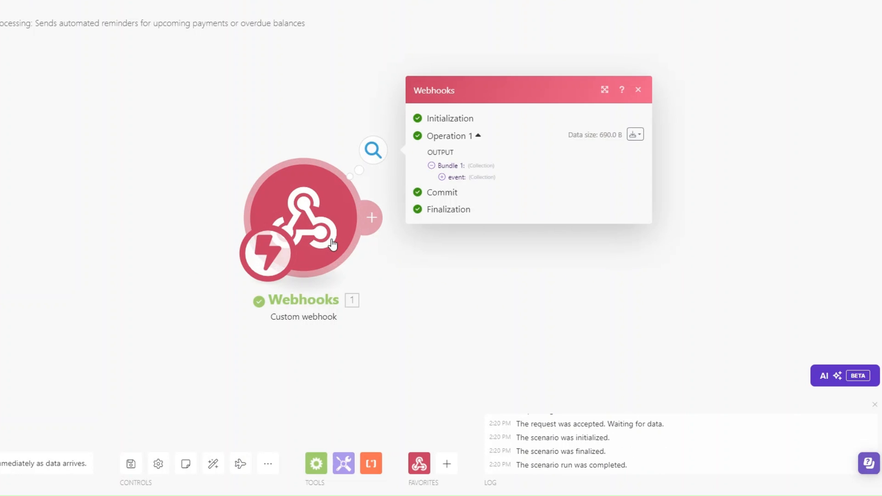
pyautogui.moveTo(331, 241); pyautogui.dragTo(223, 234)
pyautogui.click(334, 169)
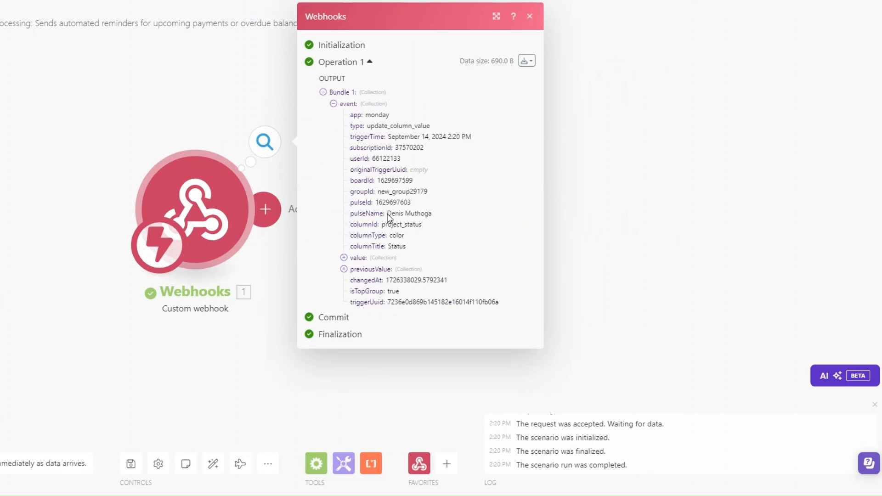
pyautogui.moveTo(386, 214); pyautogui.dragTo(453, 215)
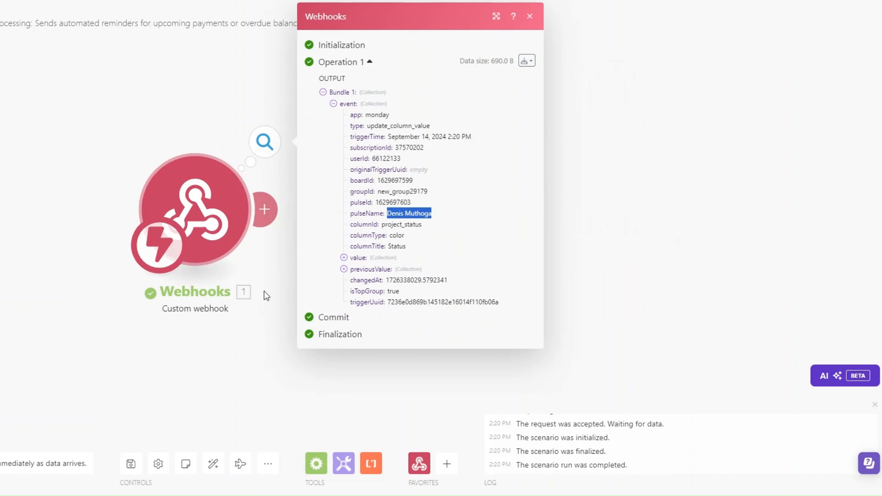
pyautogui.click(305, 256)
pyautogui.click(265, 209)
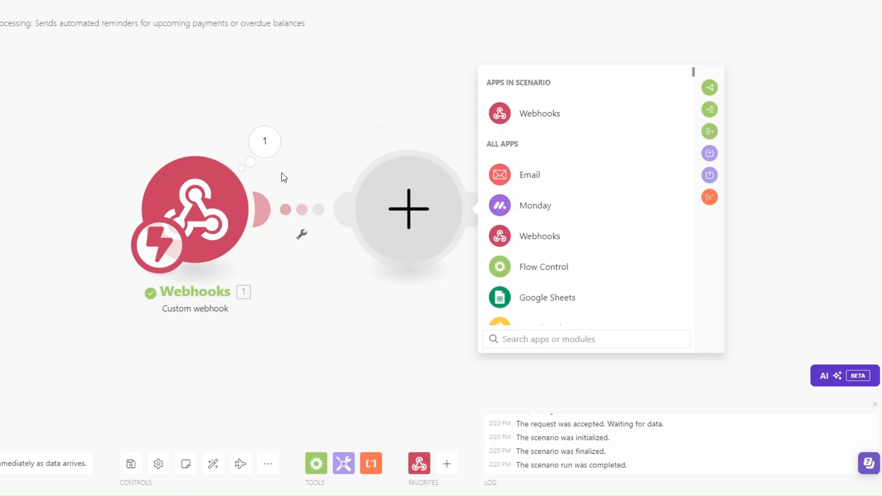
# - Add Monday Get an Item with the webhook's pulseId as ID and board Agency Clients
pyautogui.click(528, 208)
pyautogui.write('get a')
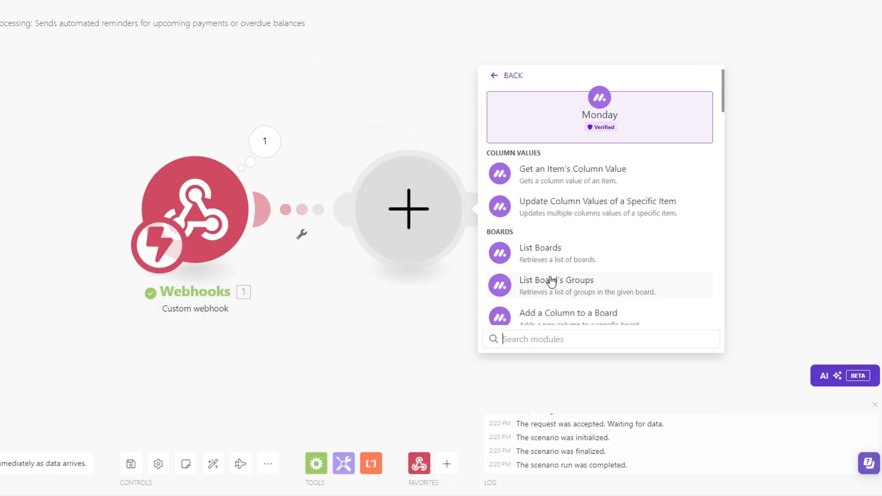
pyautogui.write('n')
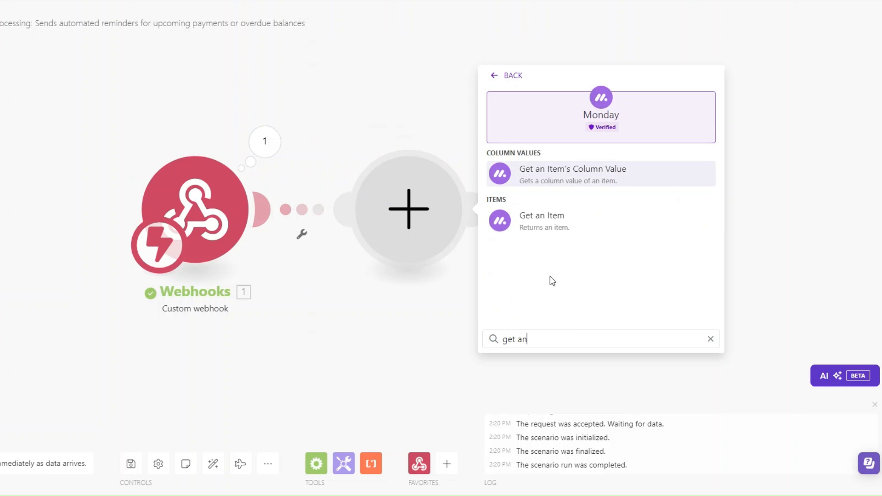
pyautogui.click(549, 224)
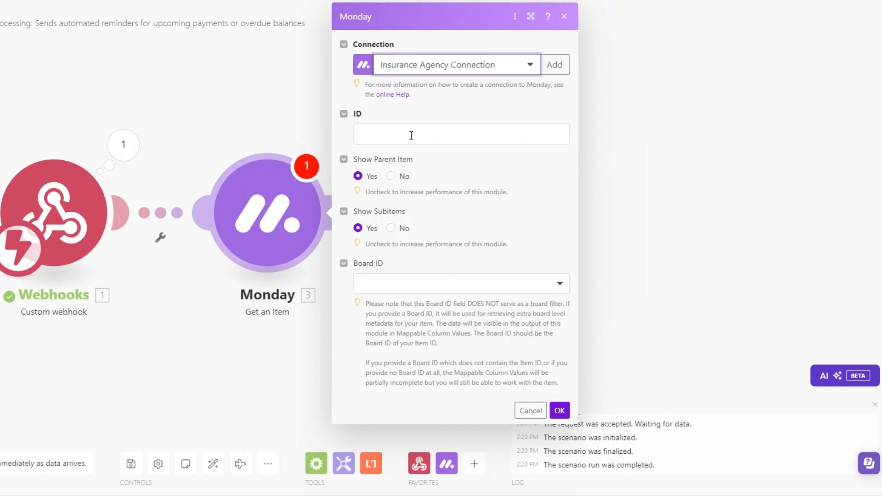
pyautogui.click(411, 134)
pyautogui.click(615, 203)
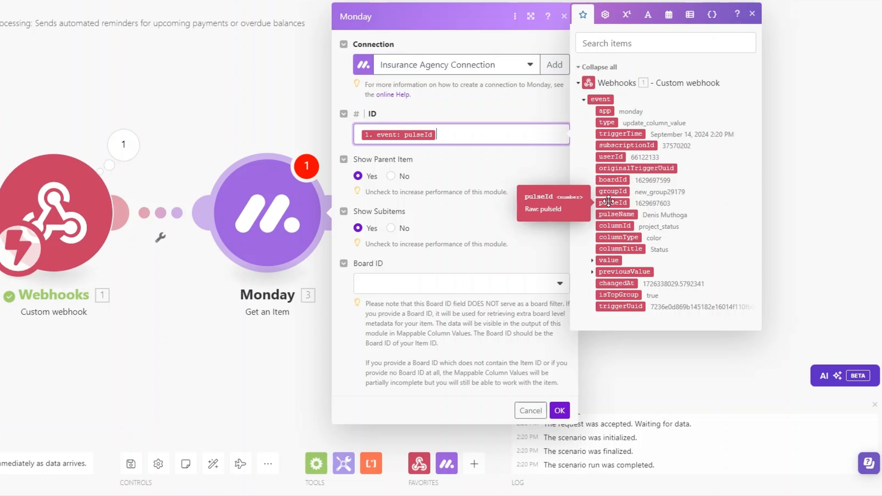
pyautogui.click(428, 286)
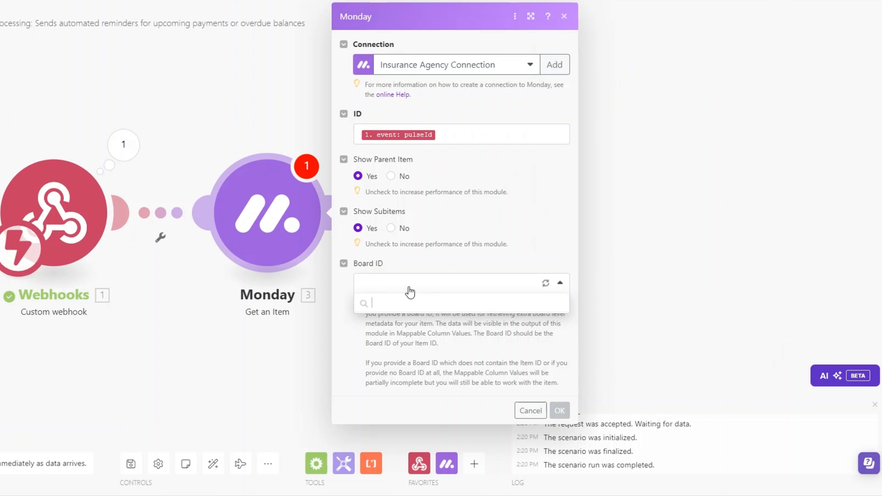
pyautogui.click(405, 321)
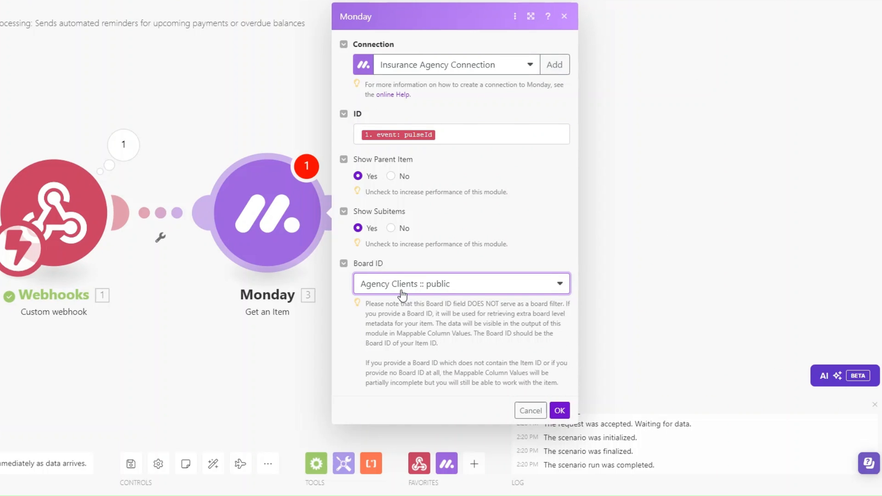
pyautogui.click(559, 409)
pyautogui.click(108, 156)
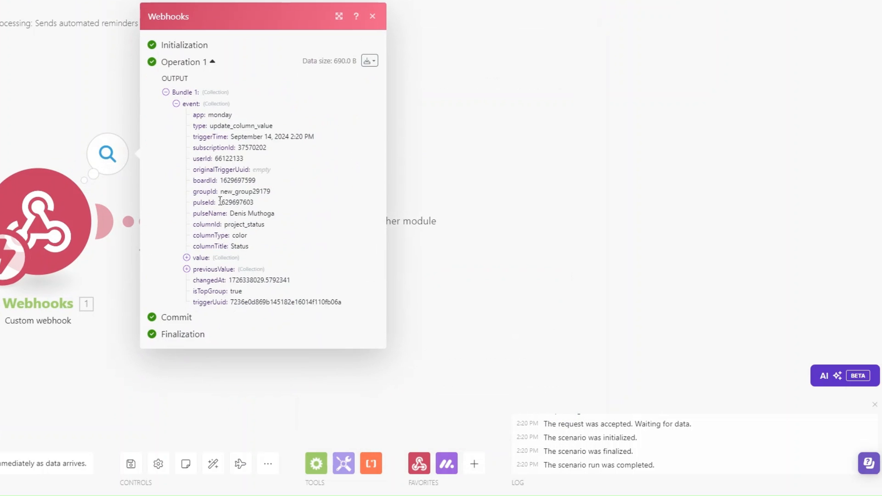
pyautogui.moveTo(219, 202); pyautogui.dragTo(263, 207)
pyautogui.hotkey('ctrl', 'c')
pyautogui.click(410, 270)
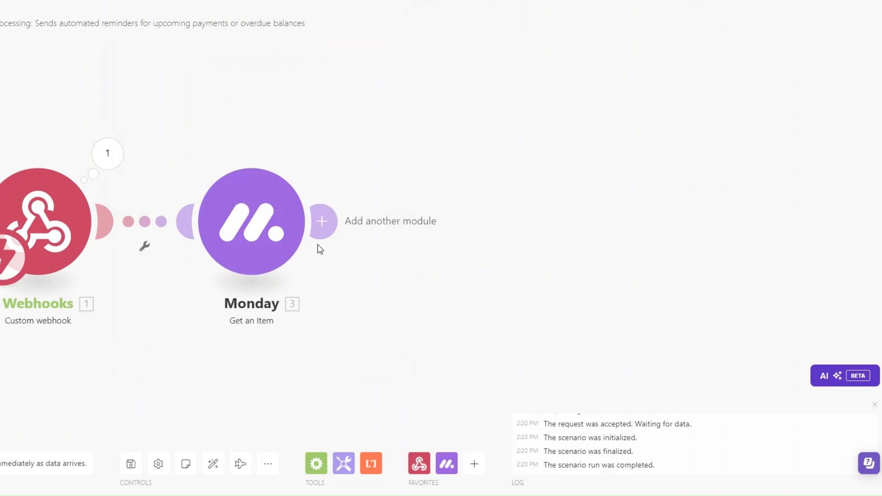
pyautogui.rightClick(260, 231)
pyautogui.click(302, 255)
pyautogui.hotkey('ctrl', 'v')
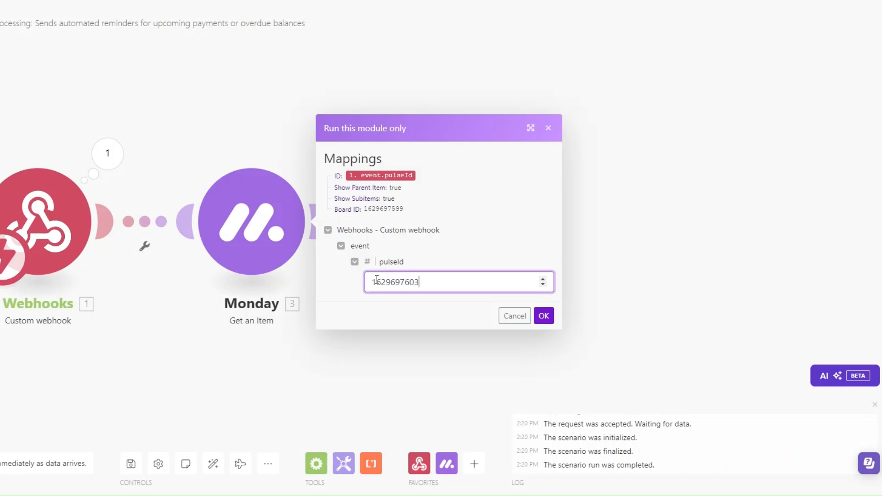
pyautogui.click(543, 314)
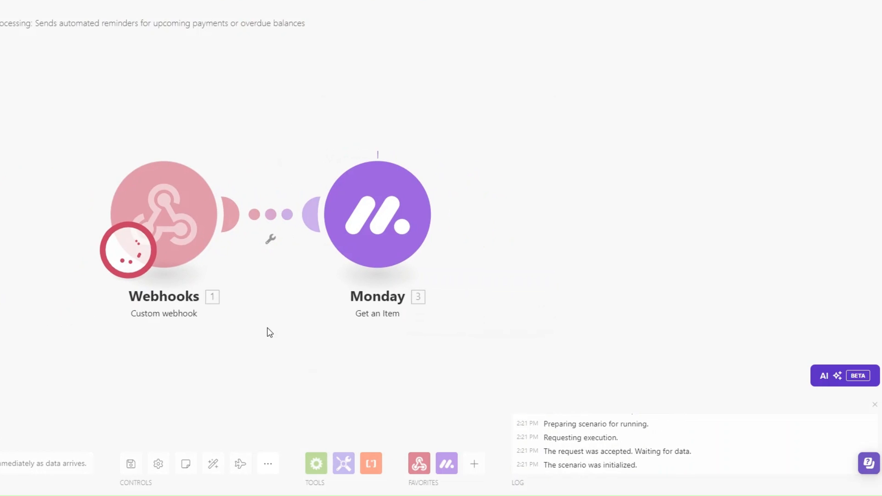
# - Inspect the returned item's column values, including its Email and Phone details
pyautogui.click(488, 332)
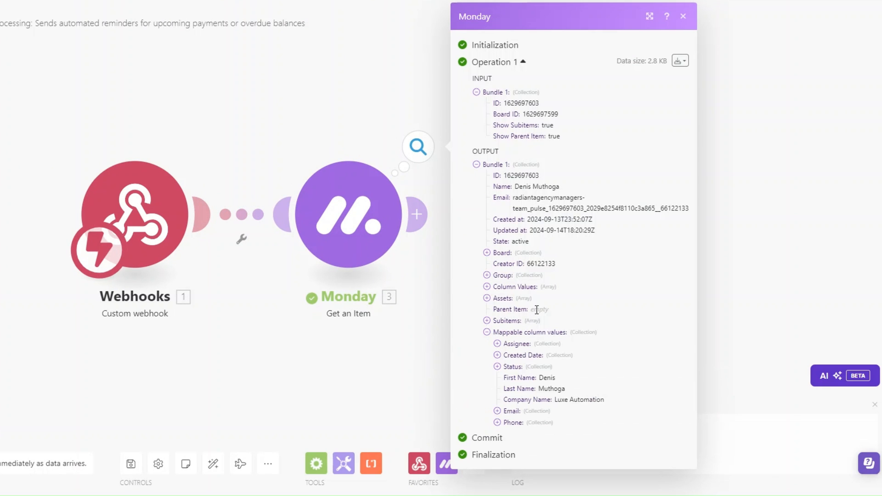
pyautogui.click(497, 411)
pyautogui.click(497, 444)
pyautogui.scroll(-1, 532, 374)
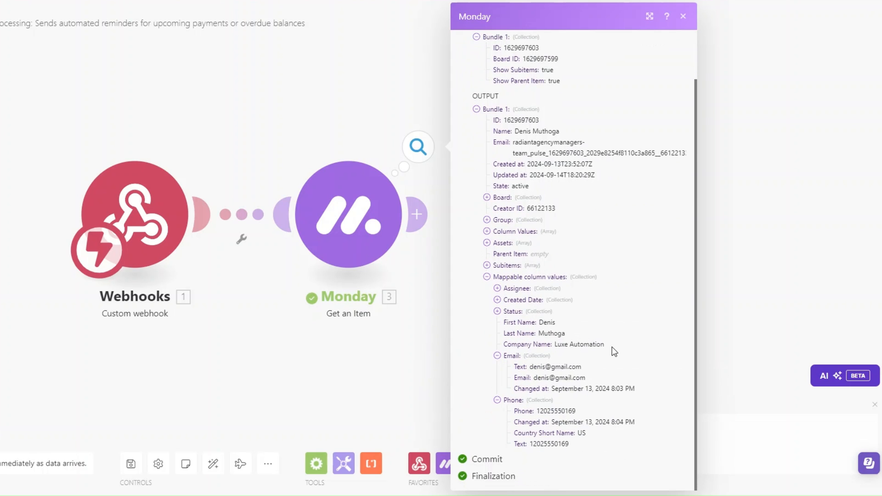
pyautogui.moveTo(351, 369); pyautogui.dragTo(253, 343)
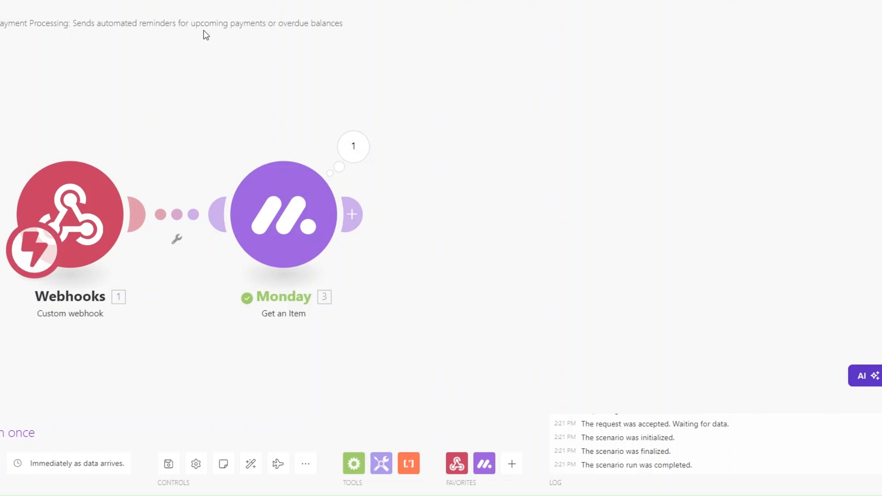
# - Add a Stripe Search Customers module after the Monday step
pyautogui.click(352, 214)
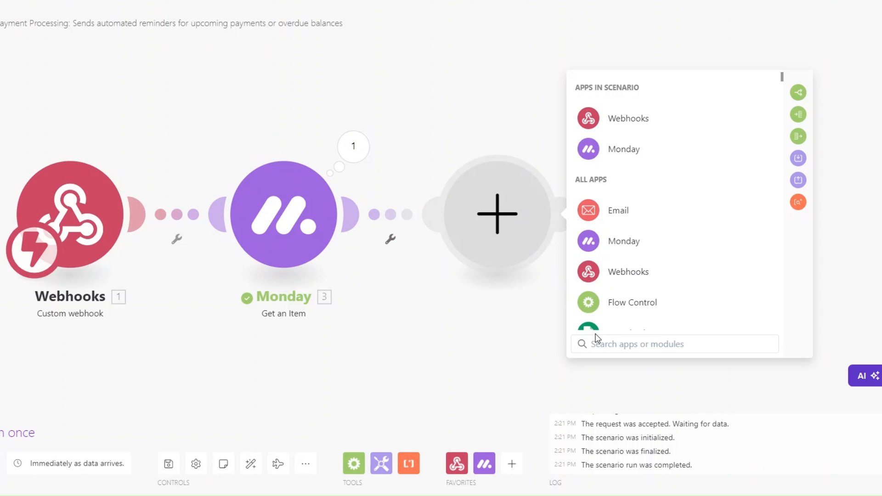
pyautogui.write('stri')
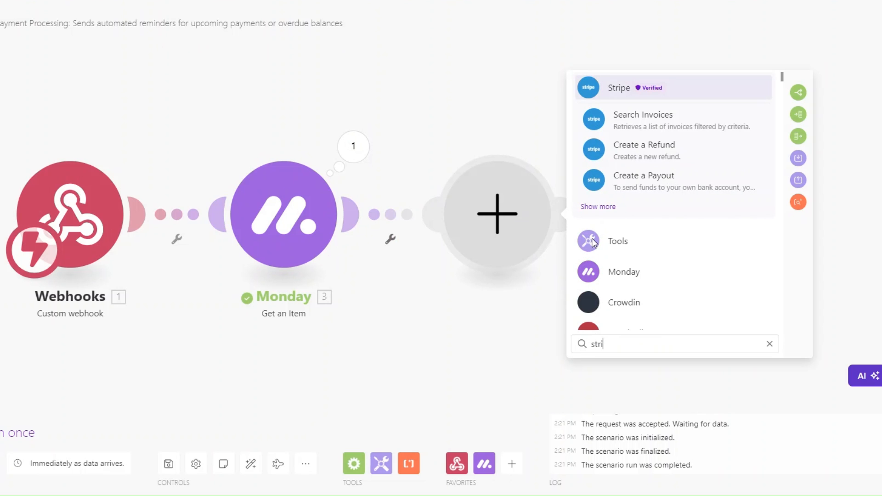
pyautogui.click(622, 91)
pyautogui.scroll(-3, 676, 224)
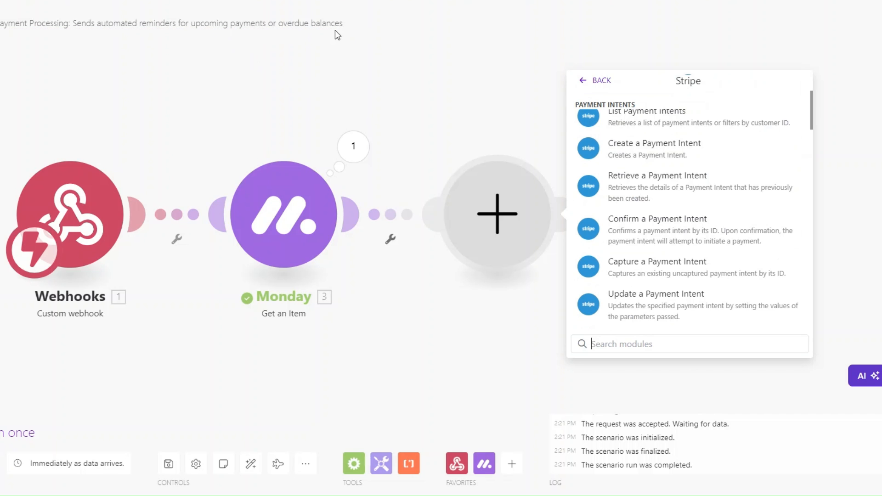
pyautogui.scroll(-5, 675, 193)
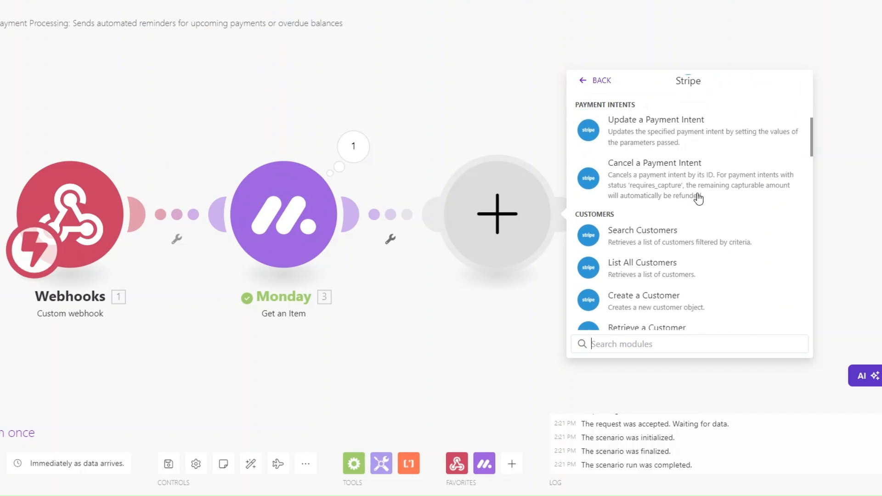
pyautogui.click(674, 189)
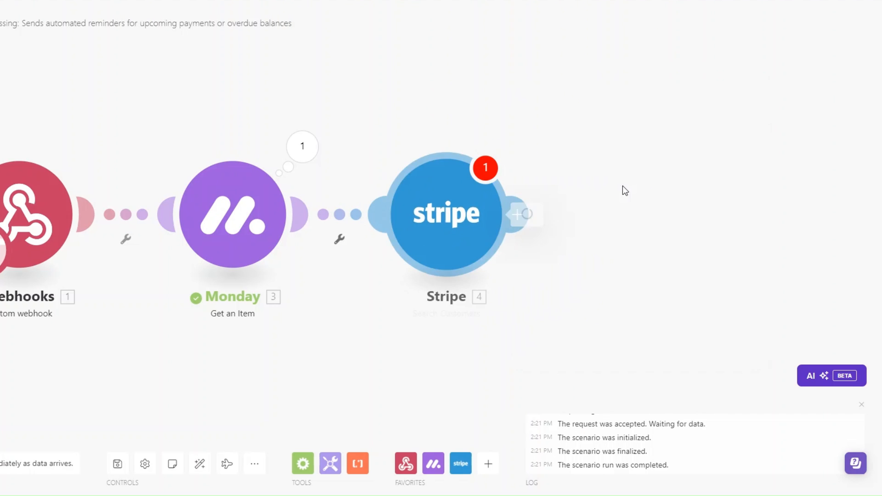
# - Filter Search Customers by the Monday item's Email with Limit 1, and save
pyautogui.click(464, 167)
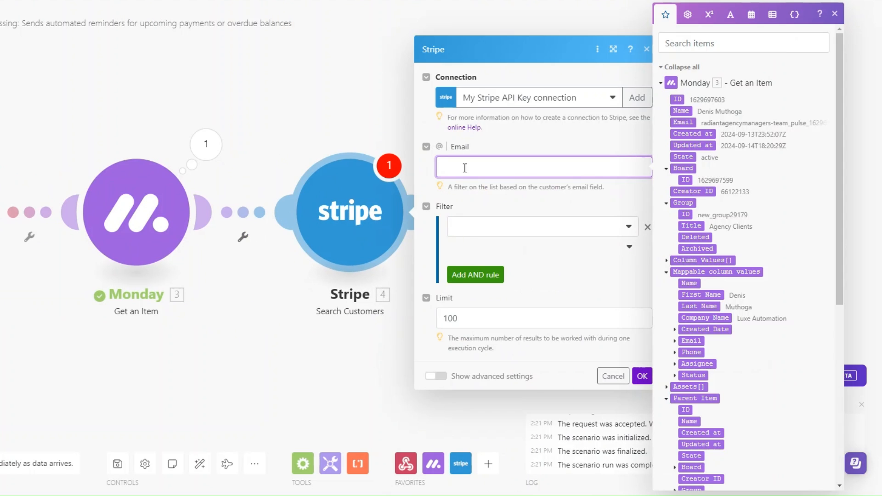
pyautogui.scroll(-5, 737, 276)
pyautogui.click(676, 232)
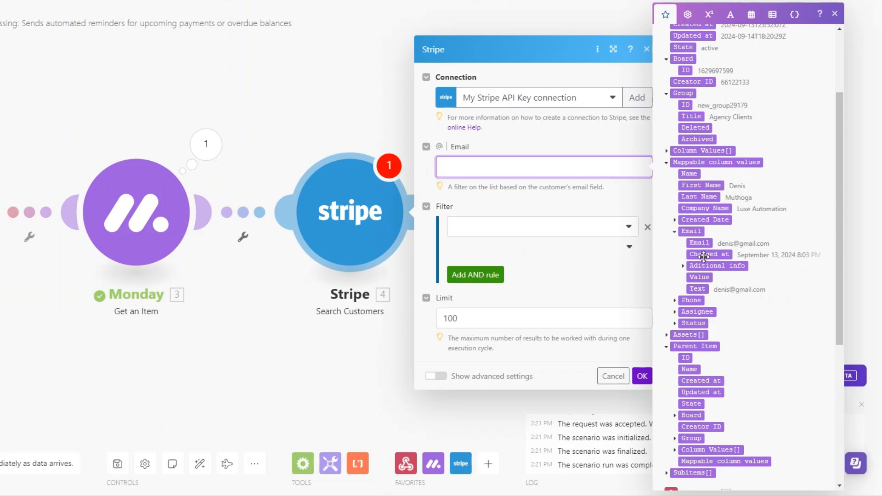
pyautogui.click(699, 242)
pyautogui.click(481, 318)
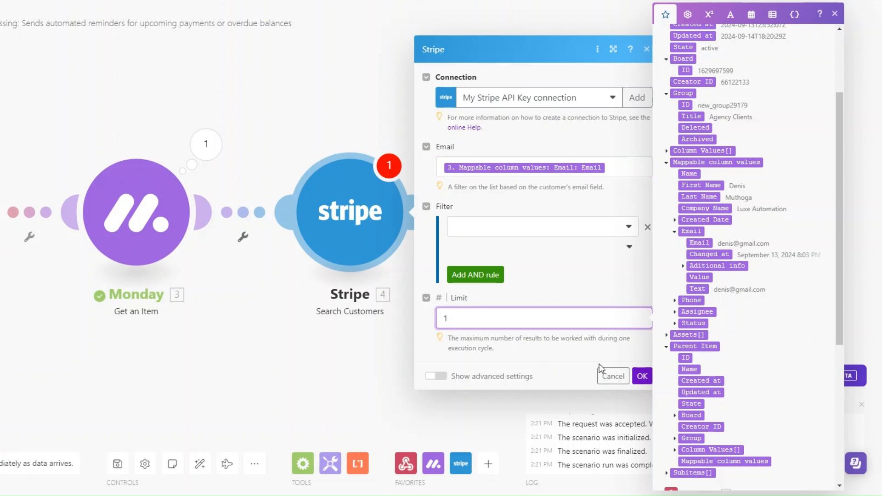
pyautogui.click(641, 376)
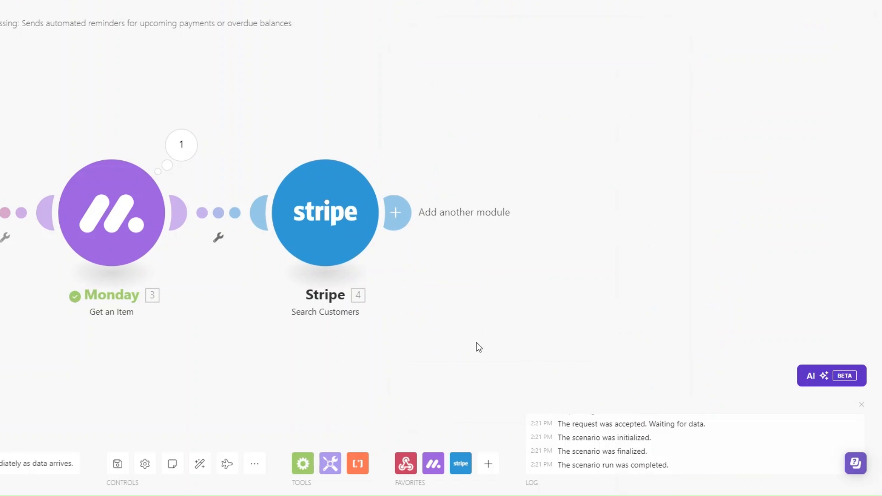
# - Add a Stripe Search Invoices module after Search Customers
pyautogui.click(395, 212)
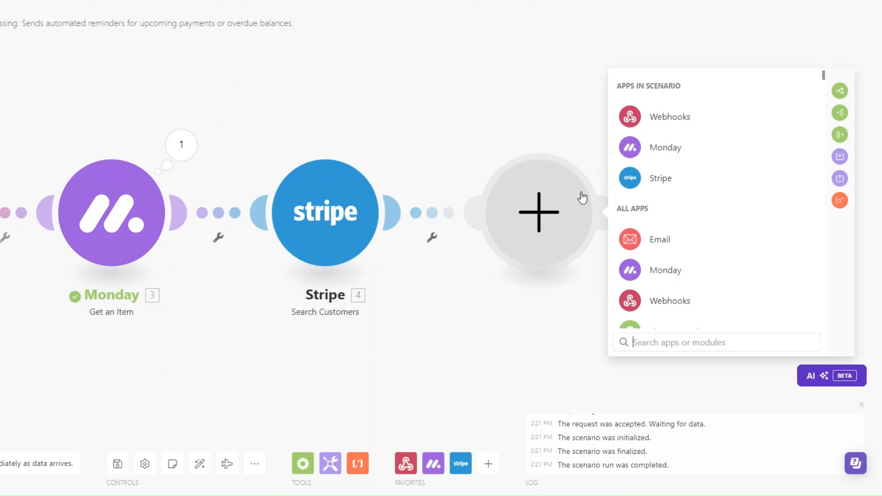
pyautogui.click(652, 178)
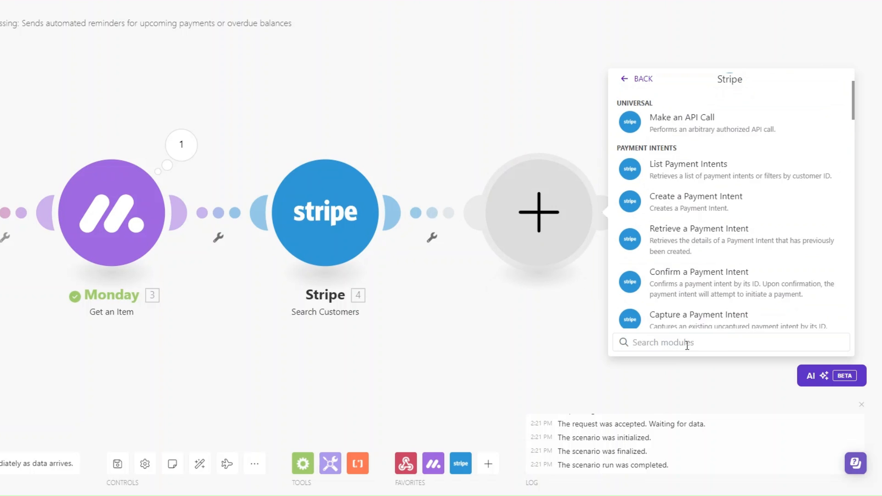
pyautogui.click(684, 342)
pyautogui.write('sea')
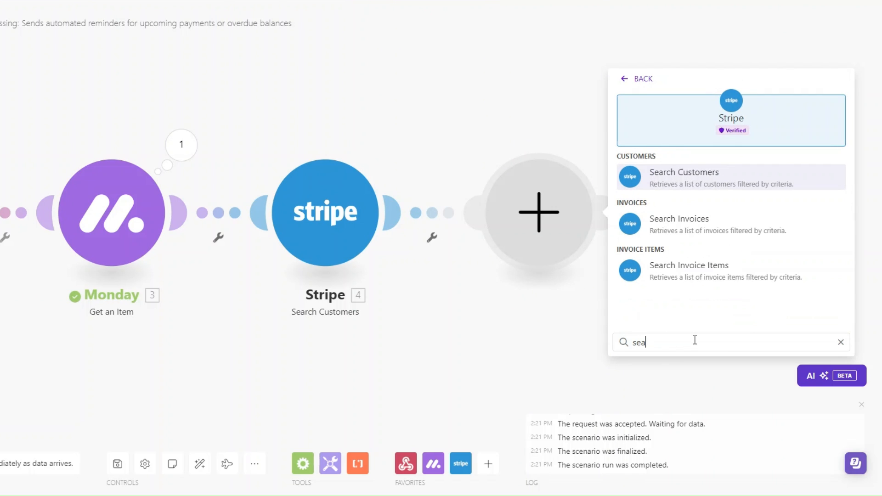
pyautogui.click(662, 229)
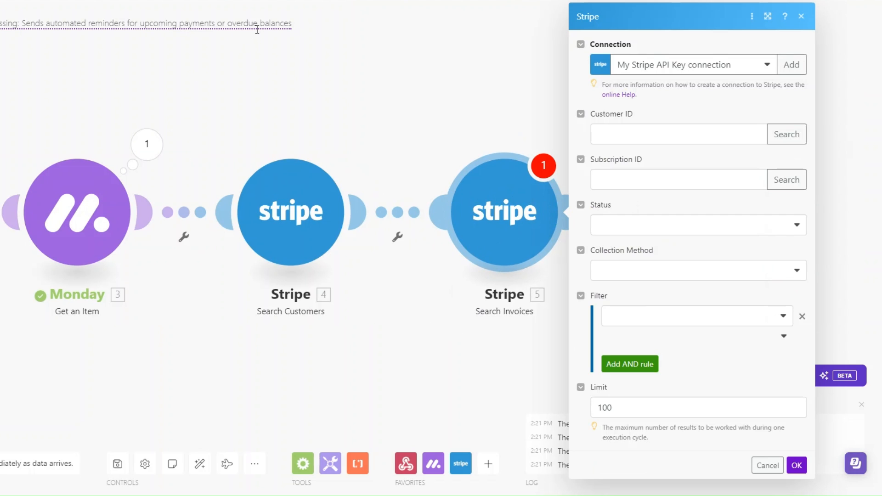
# - Set Search Invoices to Customer ID from step 4, status Open, Send Invoice, Limit 1
pyautogui.click(655, 133)
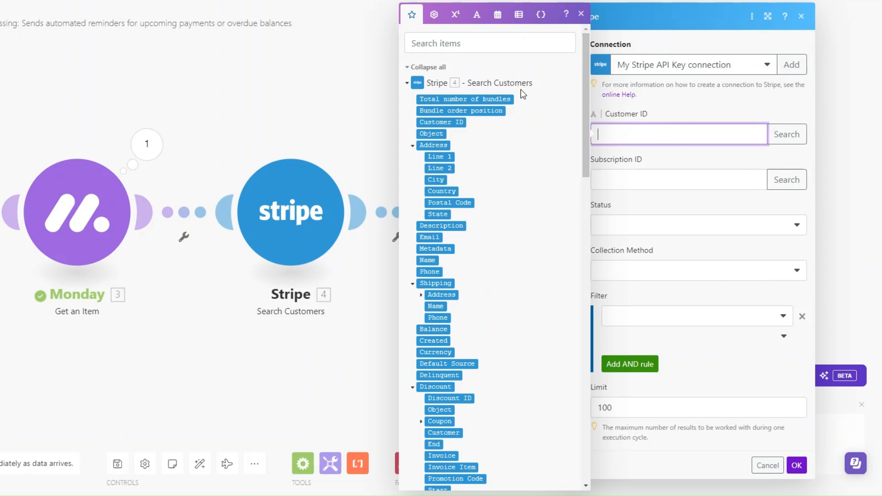
pyautogui.click(441, 122)
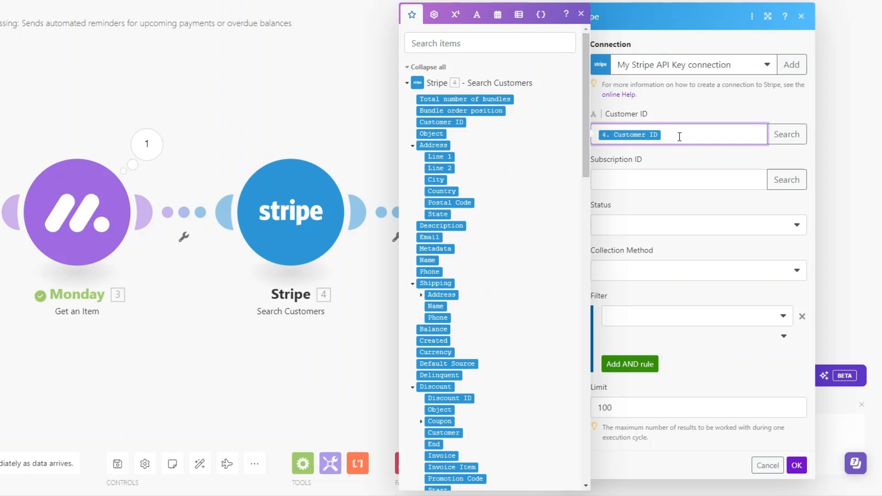
pyautogui.click(653, 203)
pyautogui.click(654, 225)
pyautogui.click(642, 280)
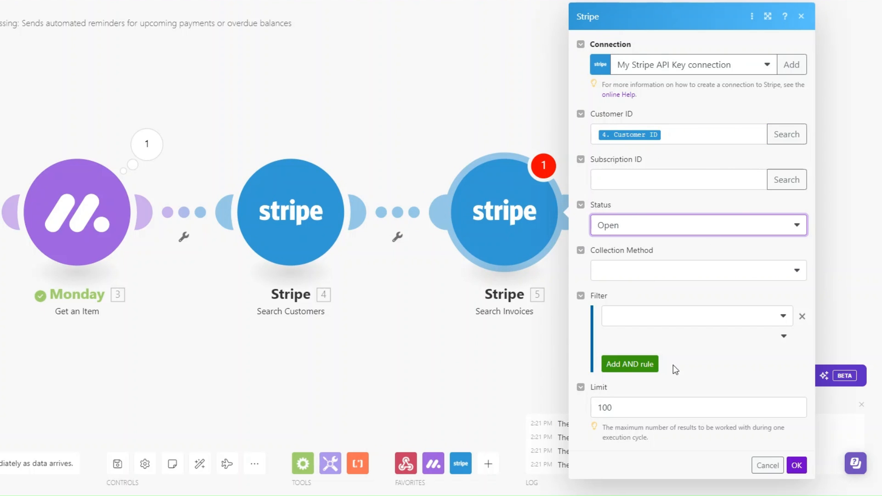
pyautogui.click(650, 406)
pyautogui.click(786, 271)
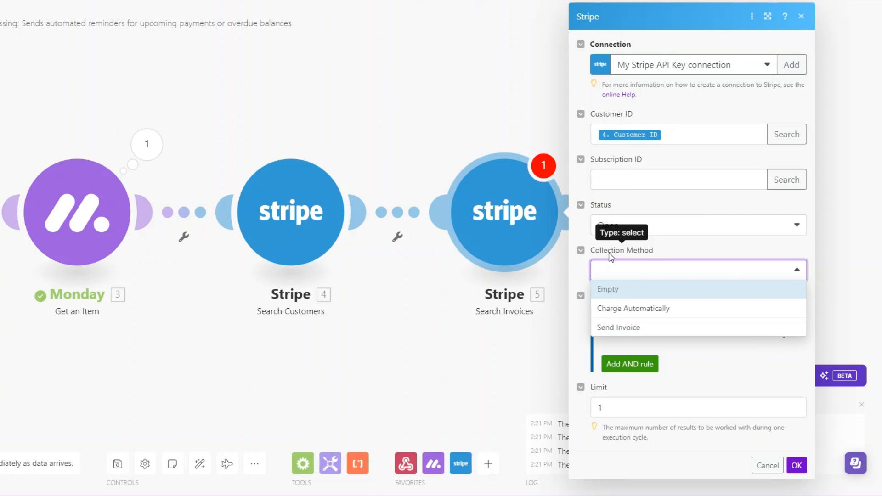
pyautogui.click(643, 329)
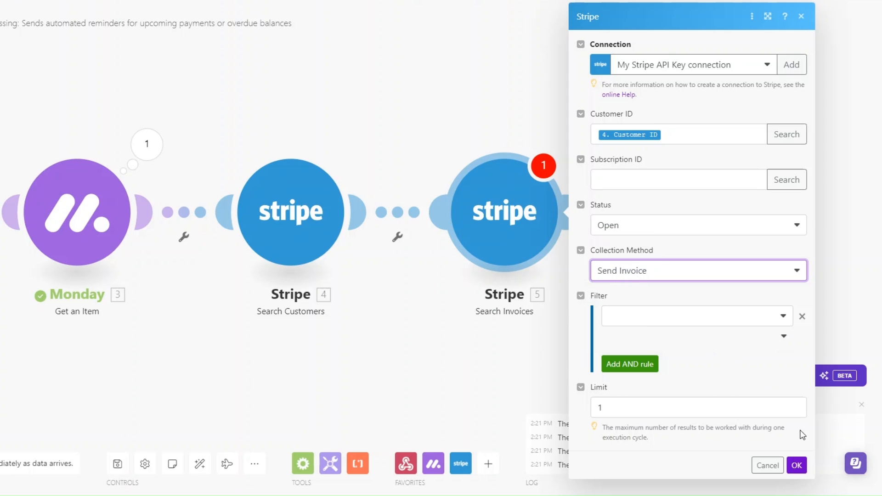
pyautogui.click(796, 465)
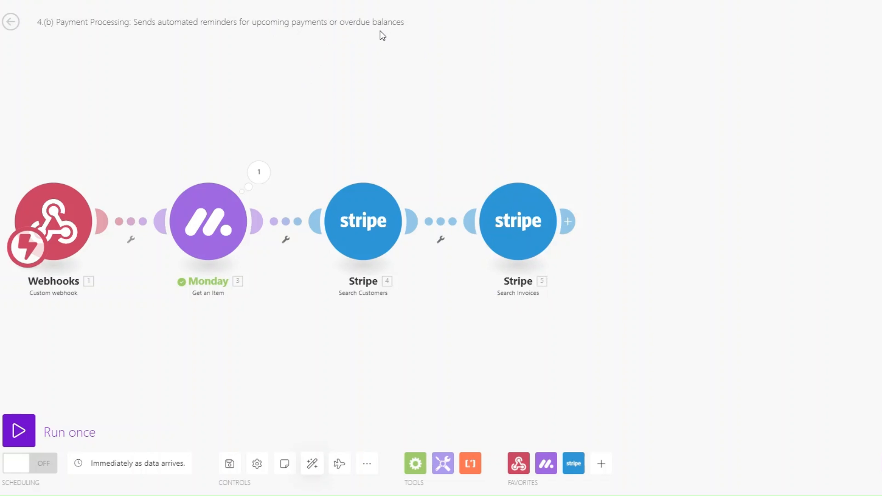
# - Add a Router after the Stripe Search Invoices module
pyautogui.click(568, 221)
pyautogui.scroll(-1, 805, 271)
pyautogui.click(789, 230)
pyautogui.click(665, 319)
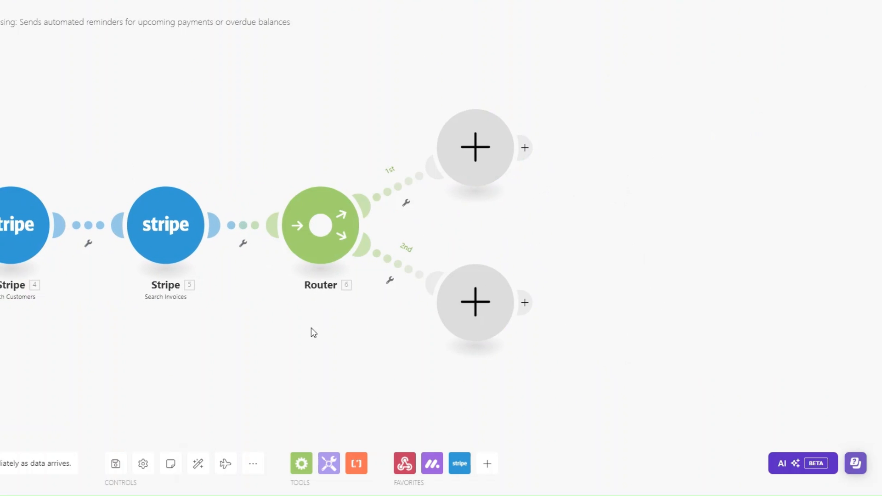
# - Set both router branches to Email > Send an Email
pyautogui.rightClick(464, 156)
pyautogui.click(463, 154)
pyautogui.click(464, 144)
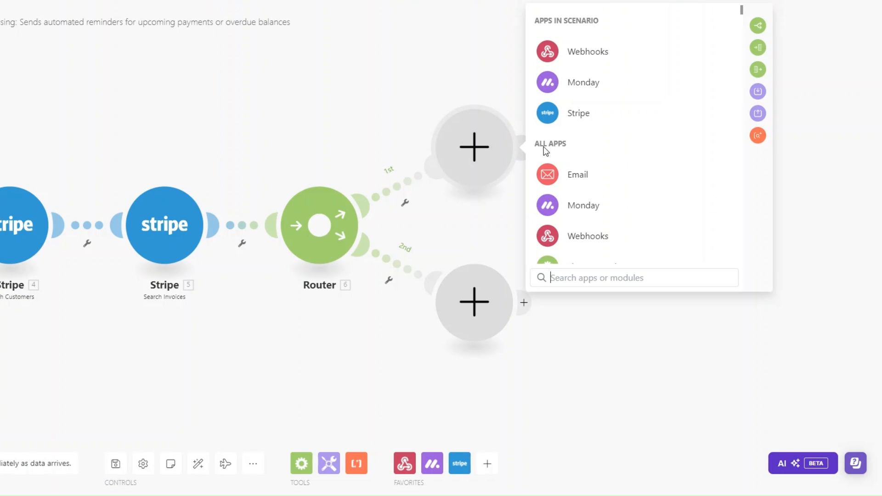
pyautogui.click(588, 185)
pyautogui.scroll(-3, 590, 193)
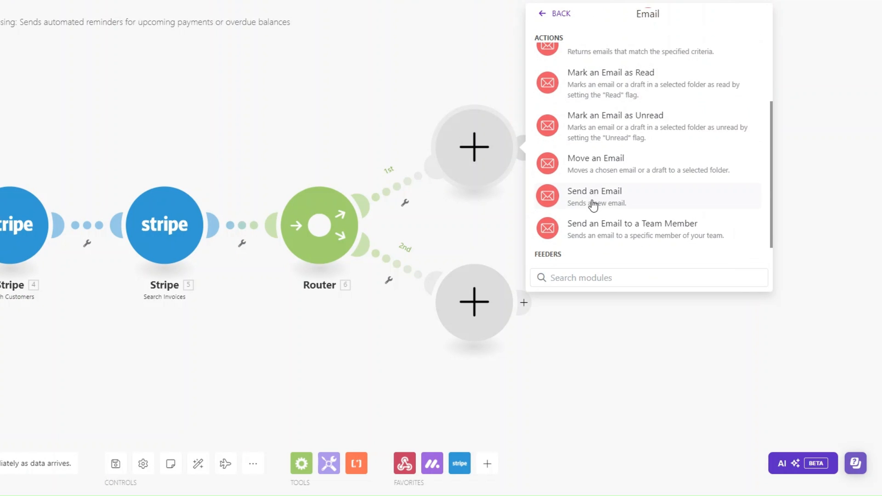
pyautogui.click(592, 204)
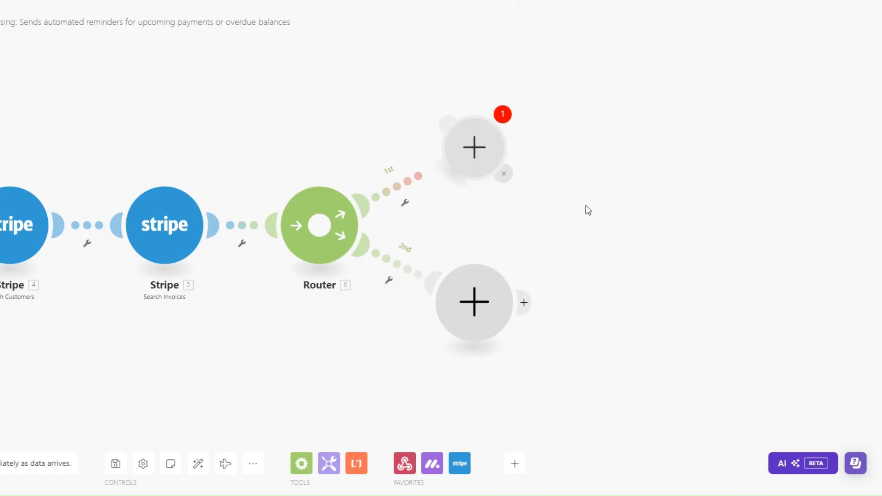
pyautogui.click(484, 324)
pyautogui.click(574, 304)
pyautogui.scroll(-3, 578, 327)
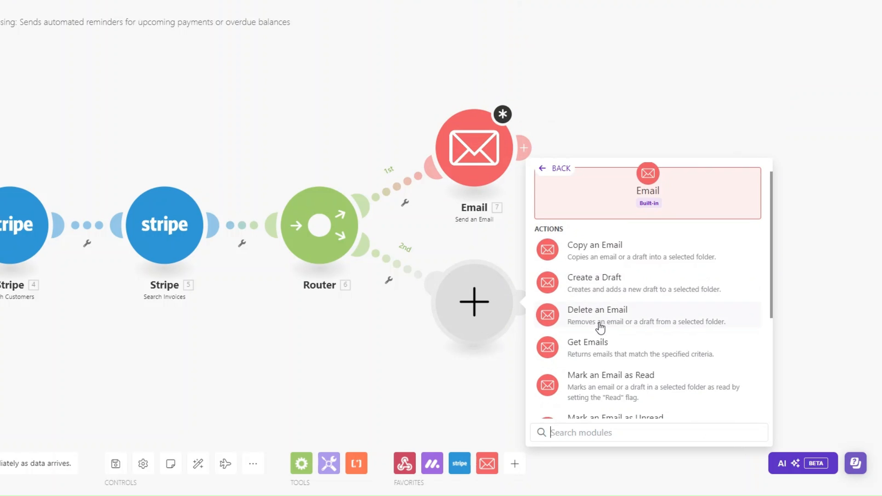
pyautogui.click(594, 317)
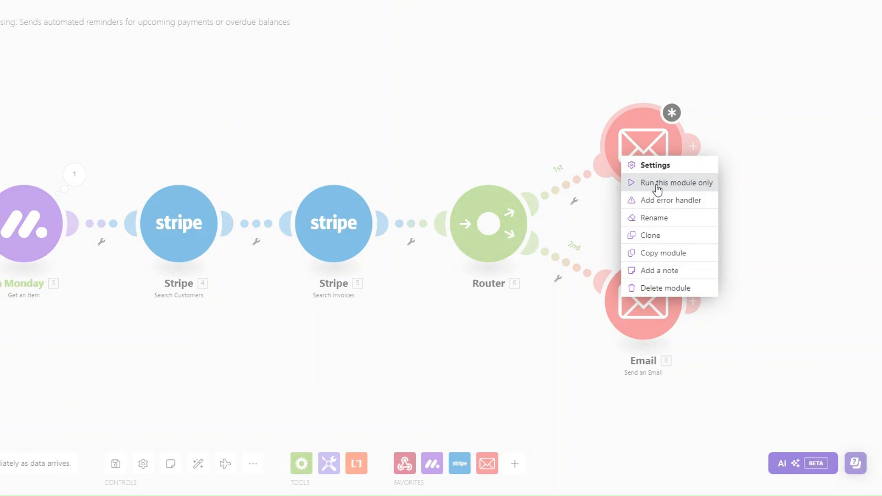
# - Rename the two email modules 'Overdue Balance Email' and 'Upcoming Payments Email'
pyautogui.click(656, 219)
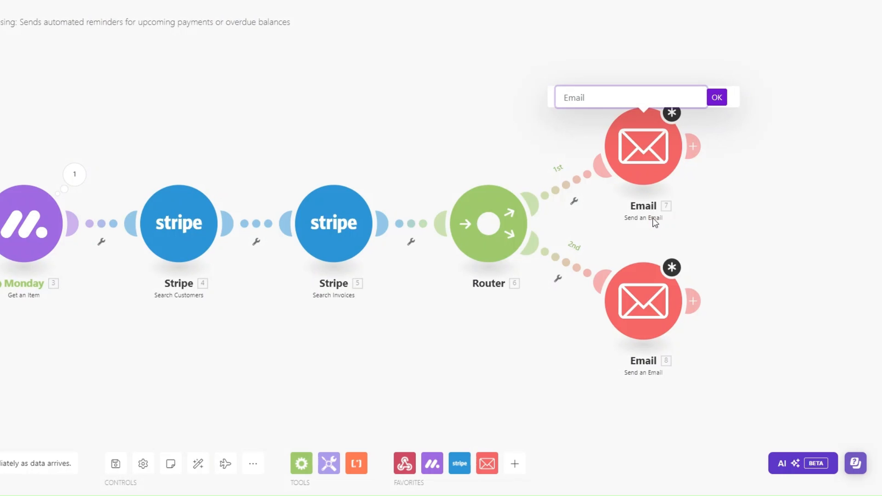
pyautogui.write('Overdue Balance Emaill')
pyautogui.press('Return')
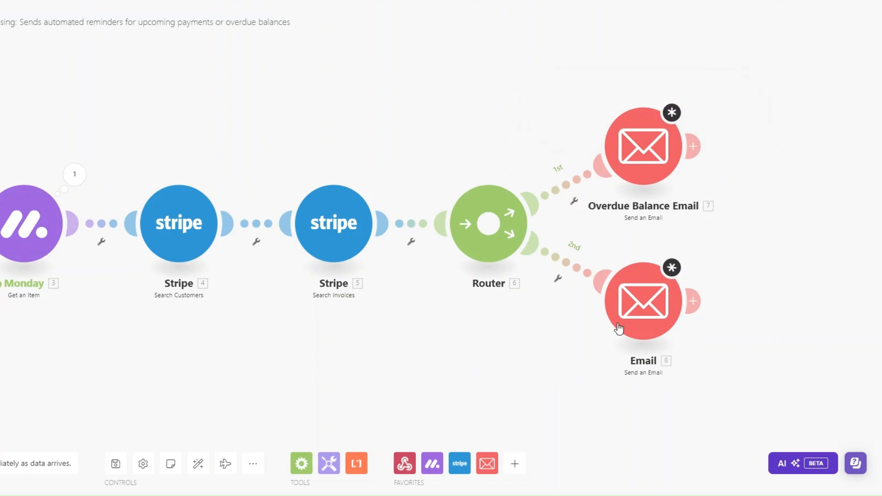
pyautogui.rightClick(634, 322)
pyautogui.click(671, 385)
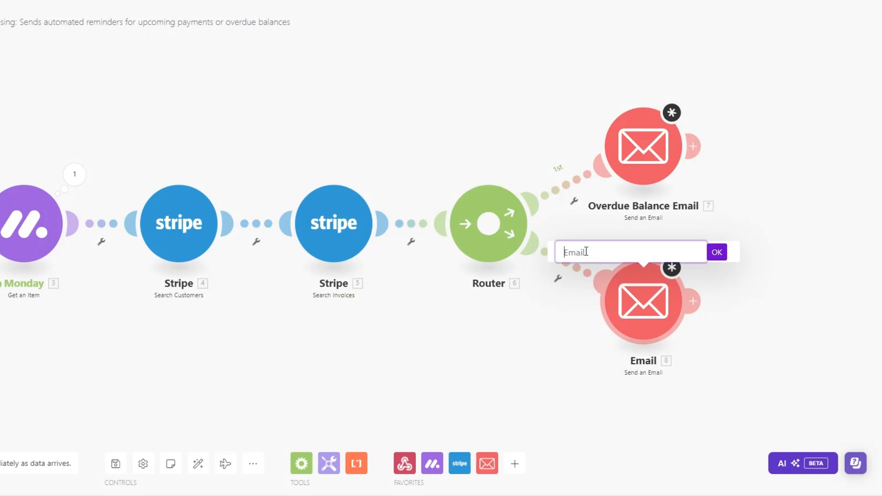
pyautogui.write('Upcoming Payments E')
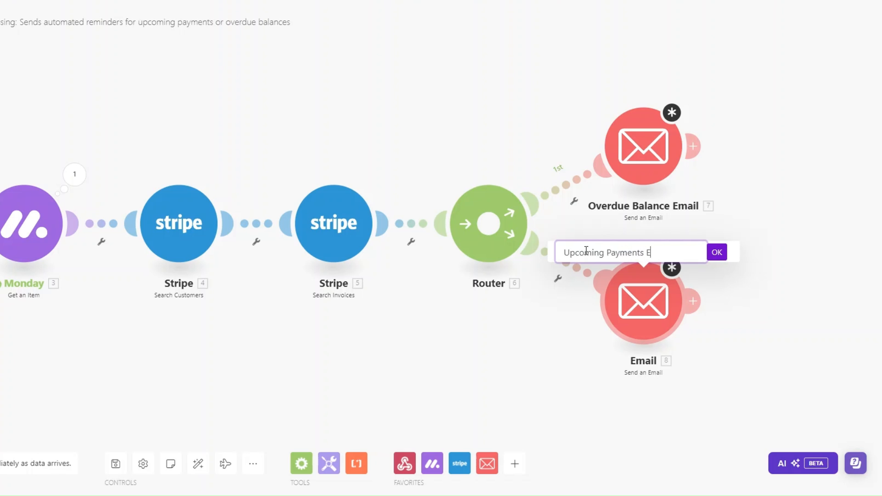
pyautogui.write('mail')
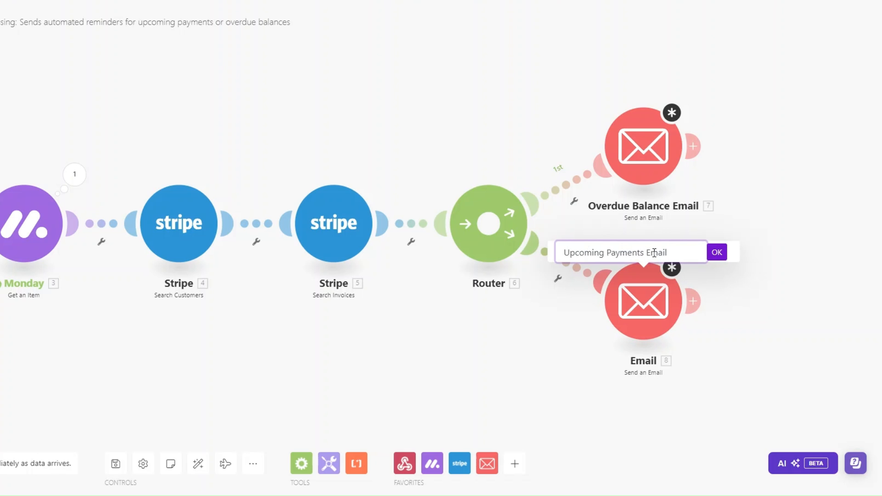
pyautogui.click(717, 252)
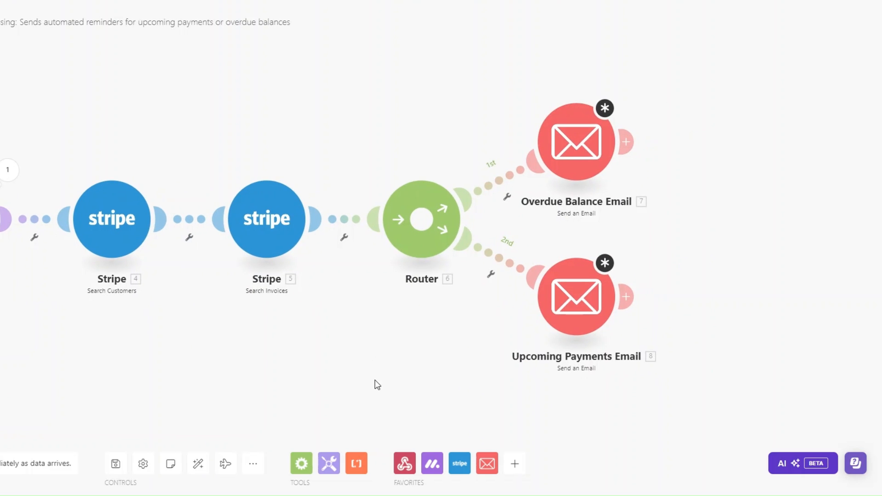
# - Filter the first route as 'Balance exists?' with the condition 5. Amount Due Exists
pyautogui.click(510, 194)
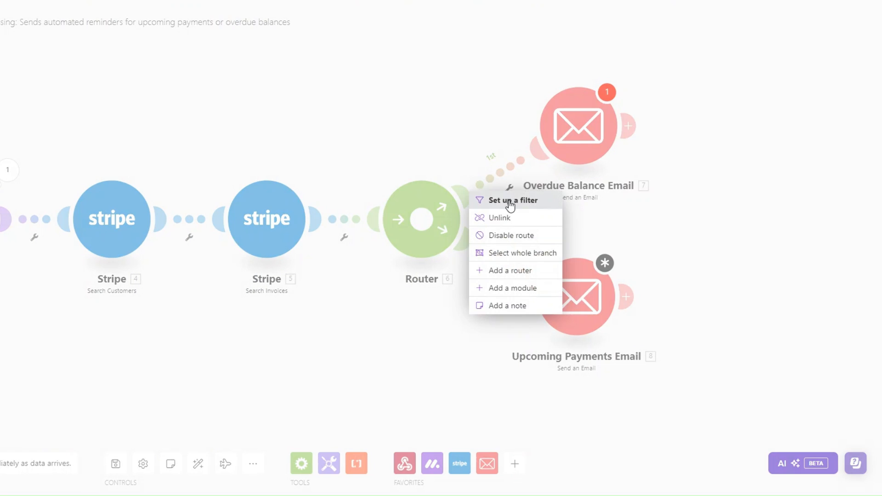
pyautogui.click(509, 199)
pyautogui.click(562, 96)
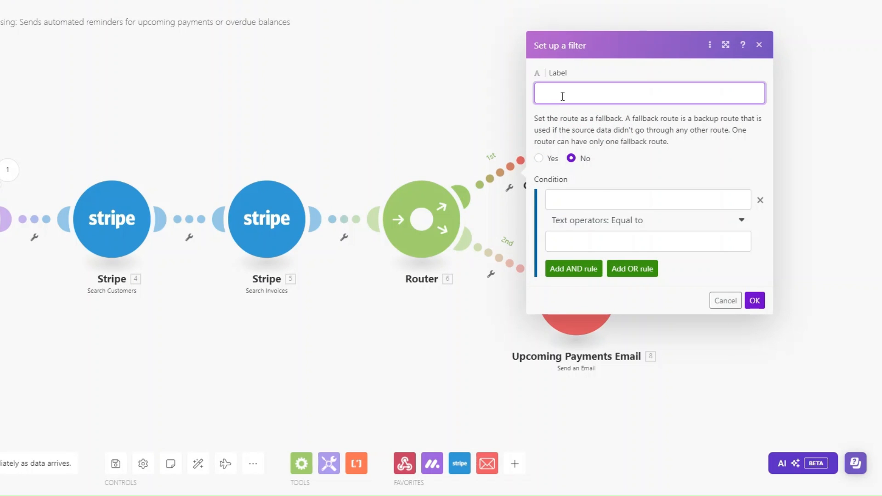
pyautogui.write('Balance exists?')
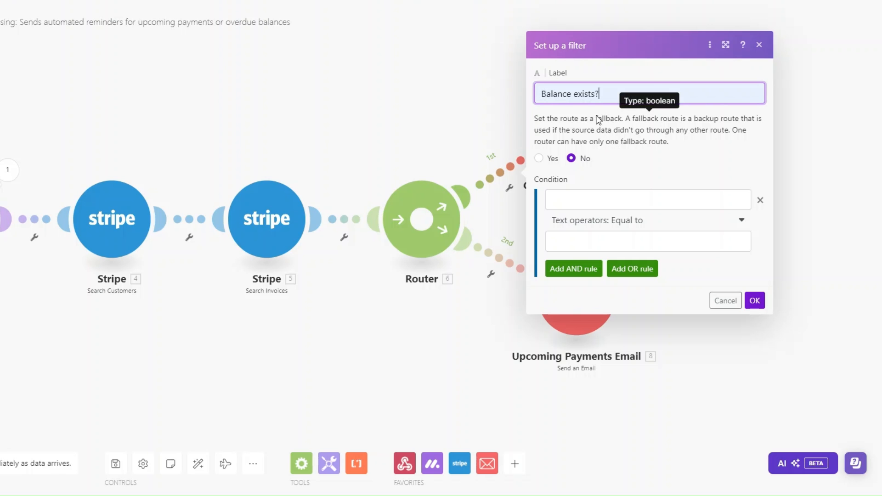
pyautogui.click(583, 199)
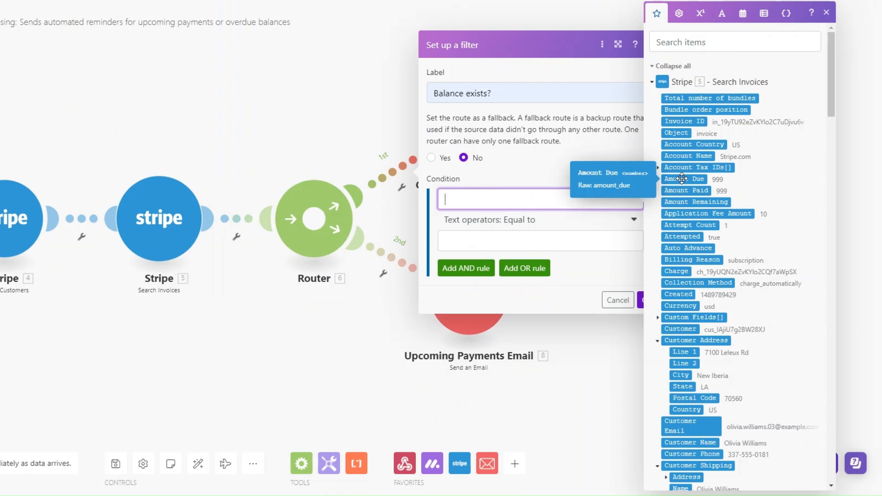
pyautogui.click(683, 179)
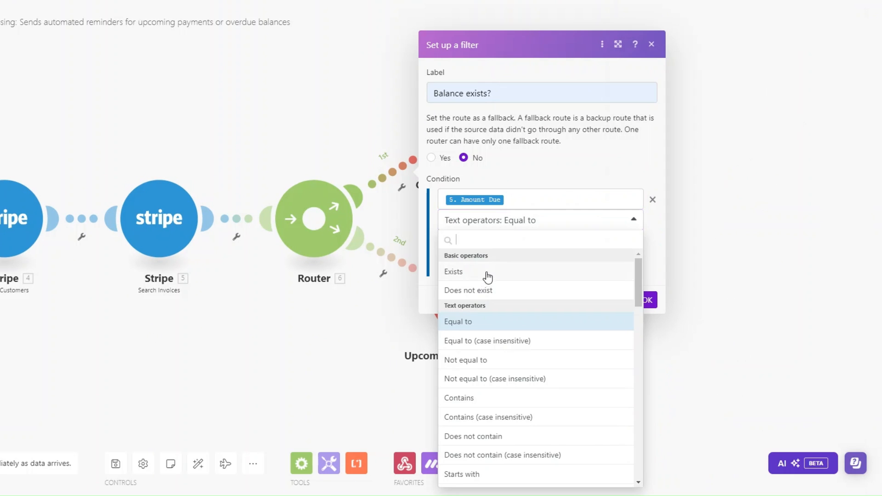
pyautogui.click(489, 276)
pyautogui.click(647, 280)
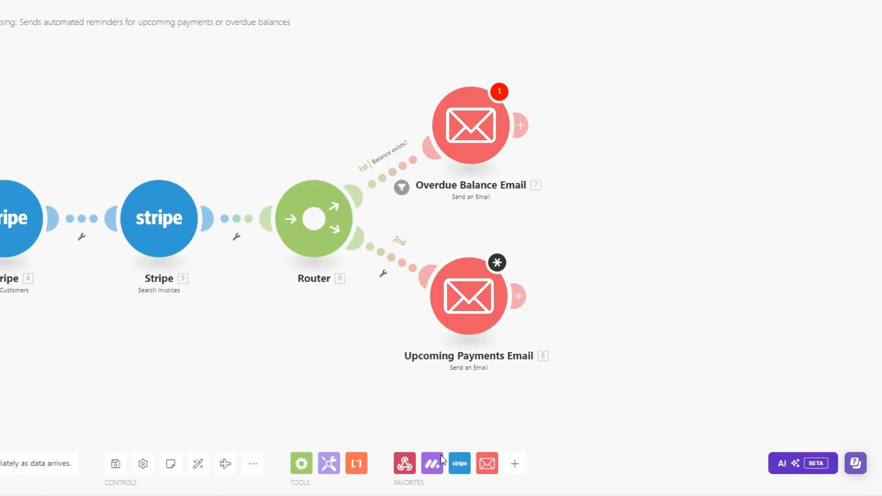
pyautogui.moveTo(431, 305); pyautogui.dragTo(448, 307)
# - Set up a filter on the second route labelled 'Payment Reminder?'
pyautogui.click(392, 275)
pyautogui.click(394, 285)
pyautogui.click(462, 174)
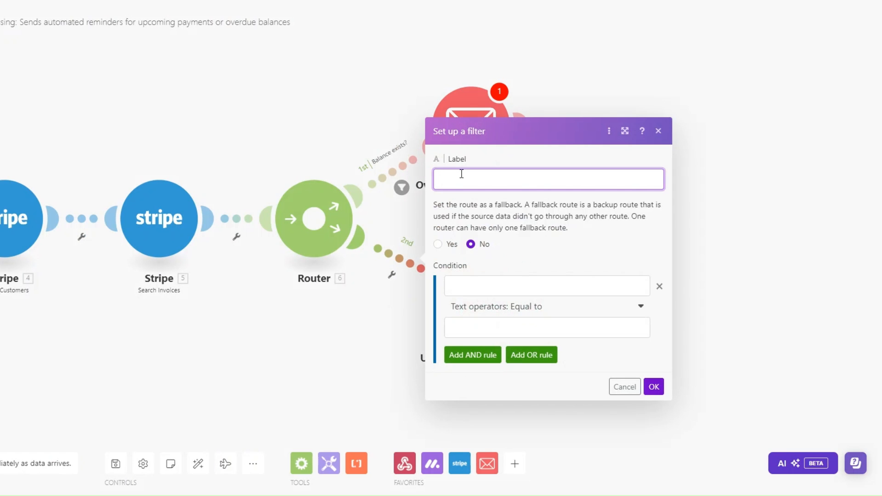
pyautogui.write('Payment Reminder?')
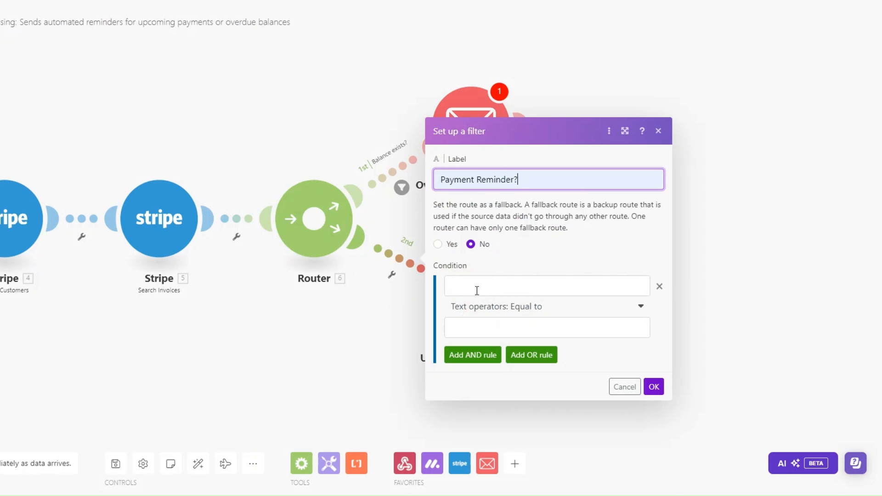
# - Make the condition Date Equal to addDays(5. Due Date; -5) and save the filter
pyautogui.click(477, 287)
pyautogui.write('Date')
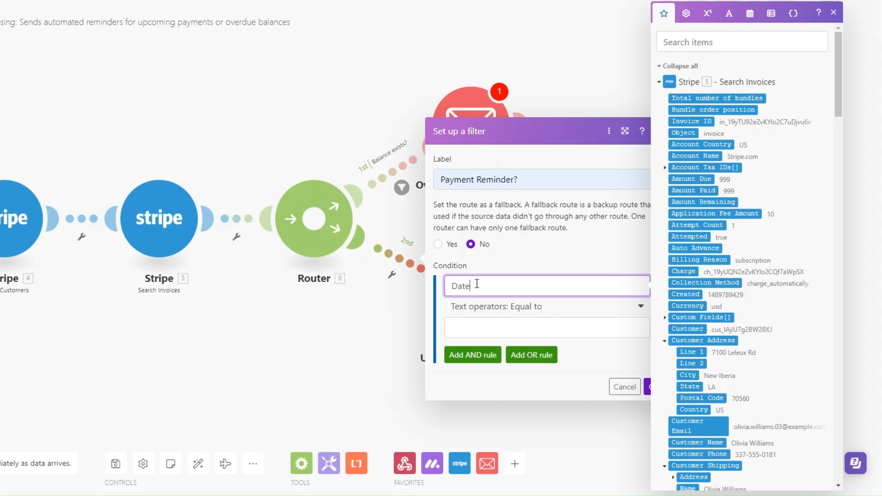
pyautogui.click(507, 326)
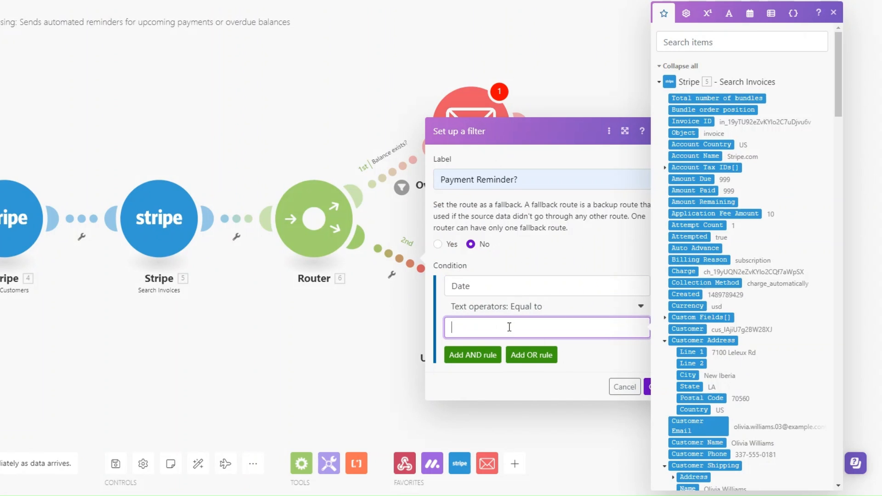
pyautogui.click(749, 14)
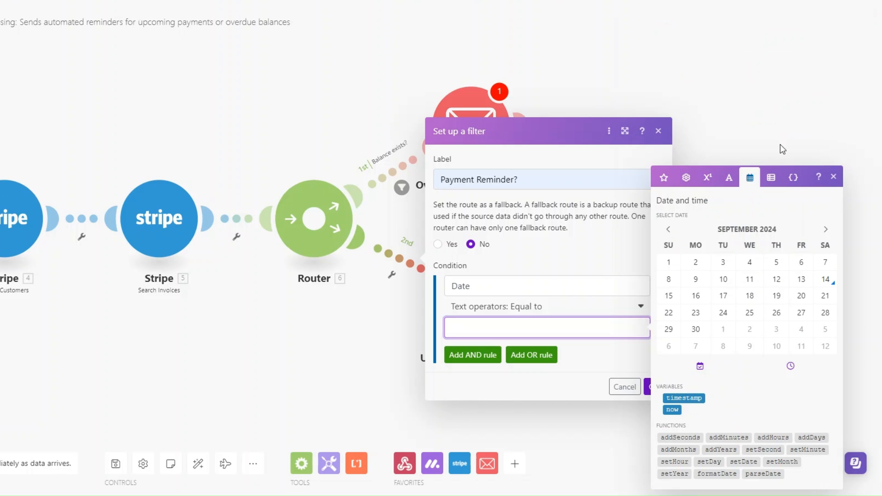
pyautogui.click(811, 436)
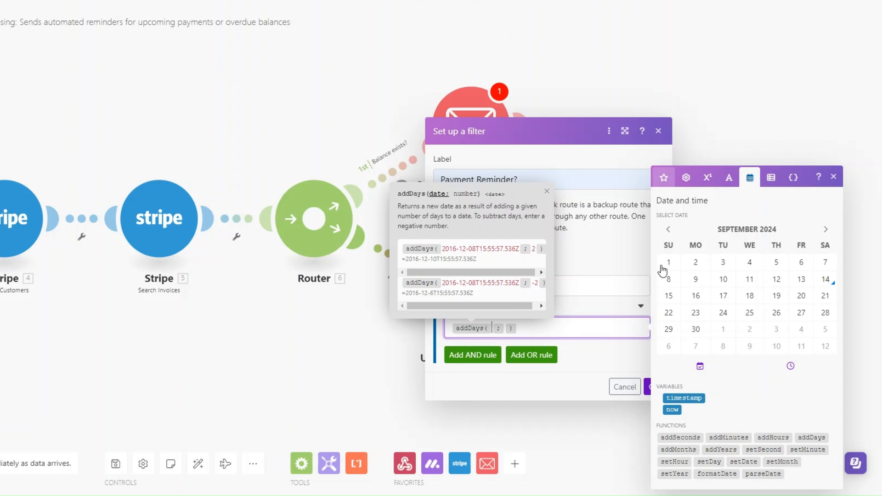
pyautogui.click(664, 177)
pyautogui.click(492, 328)
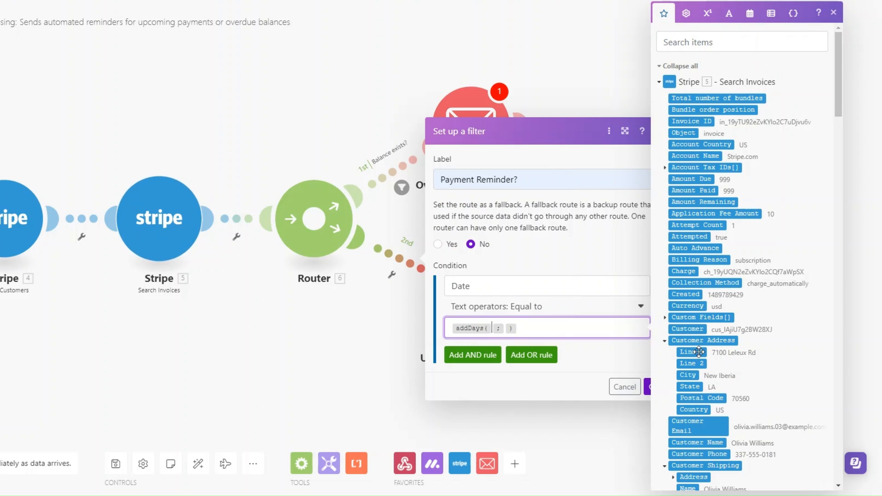
pyautogui.scroll(-4, 699, 352)
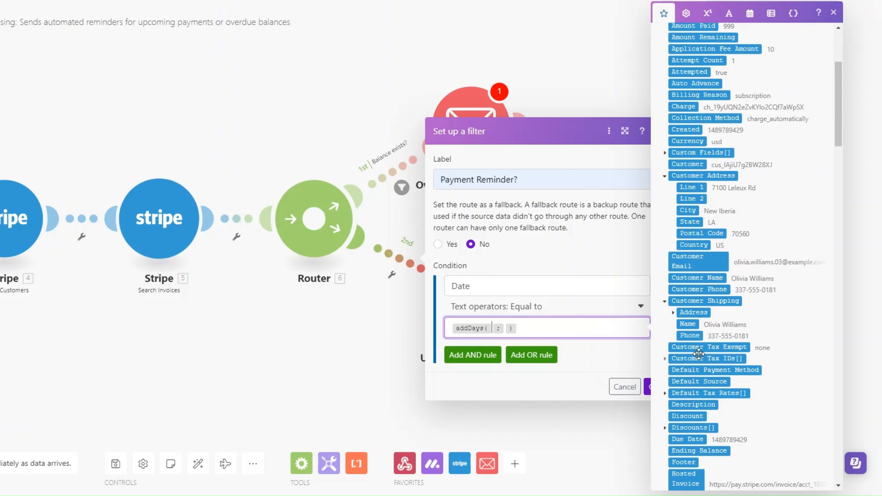
pyautogui.click(697, 439)
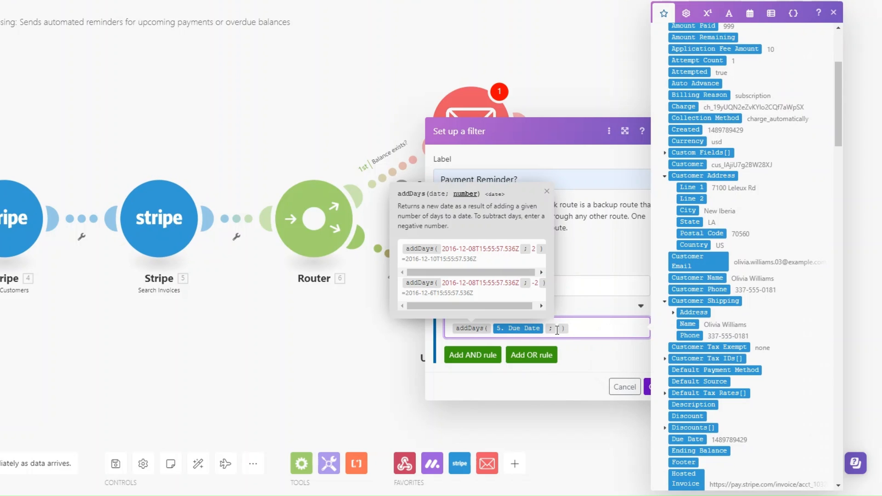
pyautogui.write('-5')
pyautogui.click(632, 355)
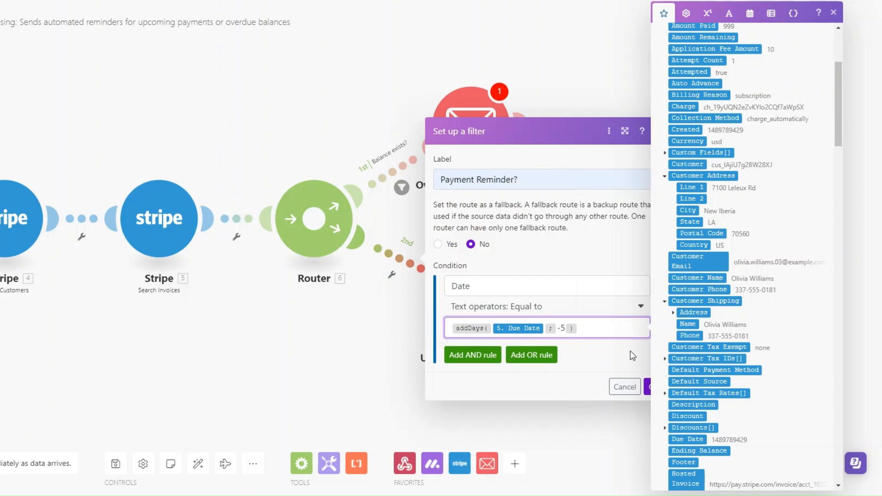
pyautogui.click(647, 387)
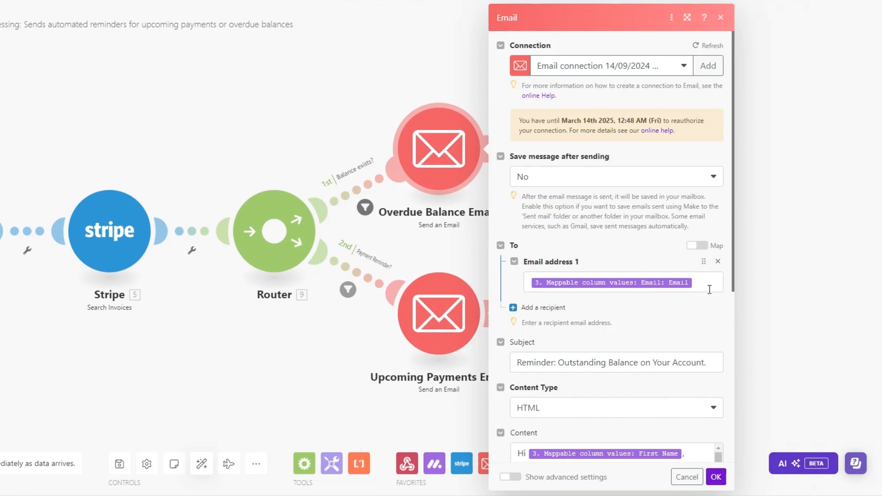
# - Check the Email recipient mapping, add Hosted Invoice URL to the Content, and save
pyautogui.click(606, 282)
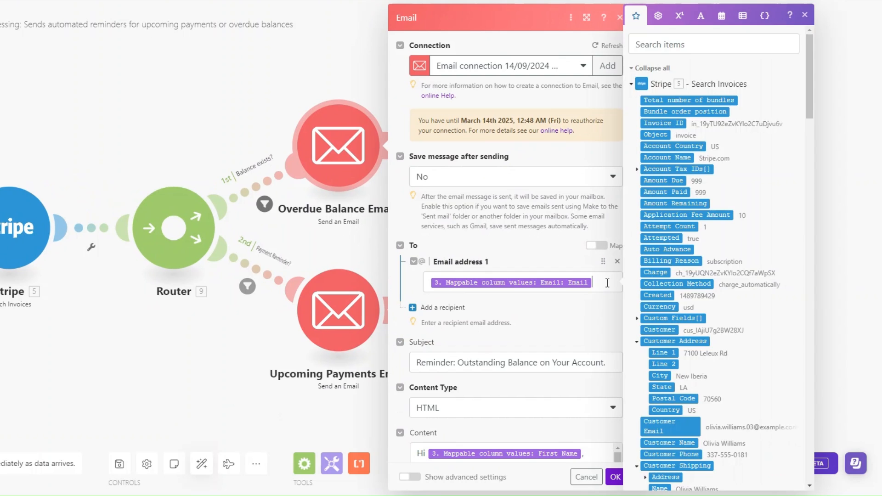
pyautogui.scroll(-10, 718, 270)
pyautogui.scroll(-10, 719, 270)
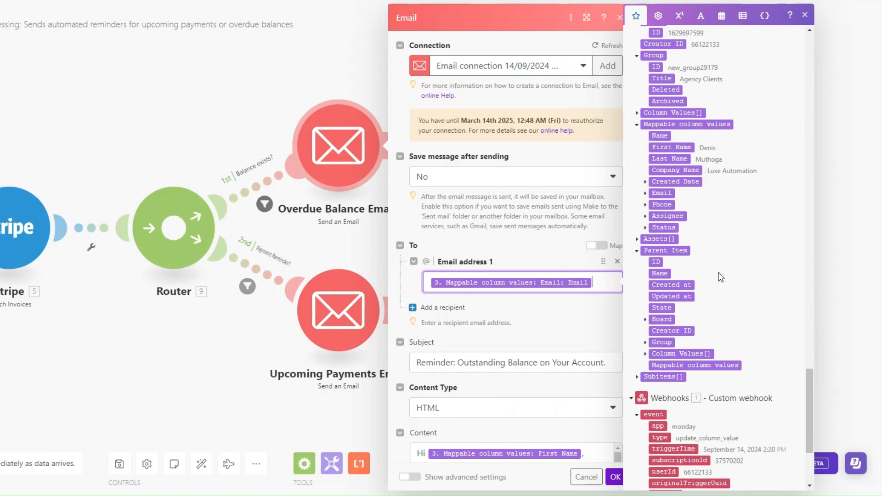
pyautogui.click(649, 195)
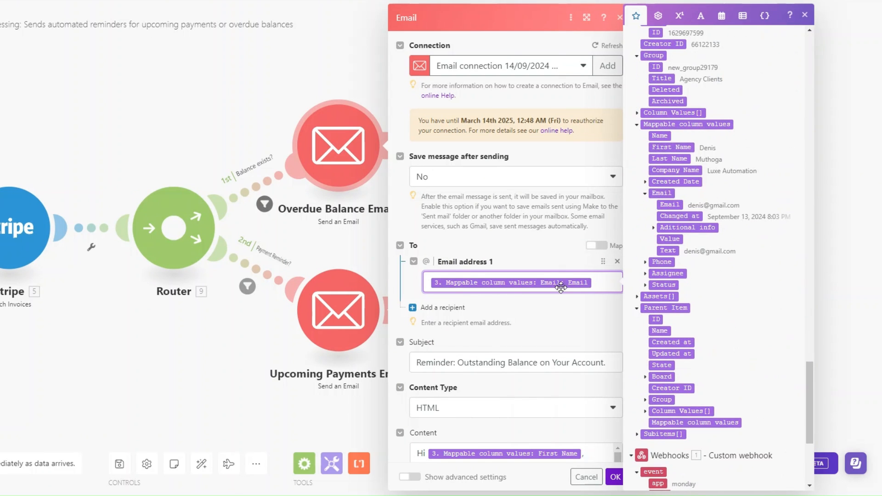
pyautogui.scroll(-6, 543, 187)
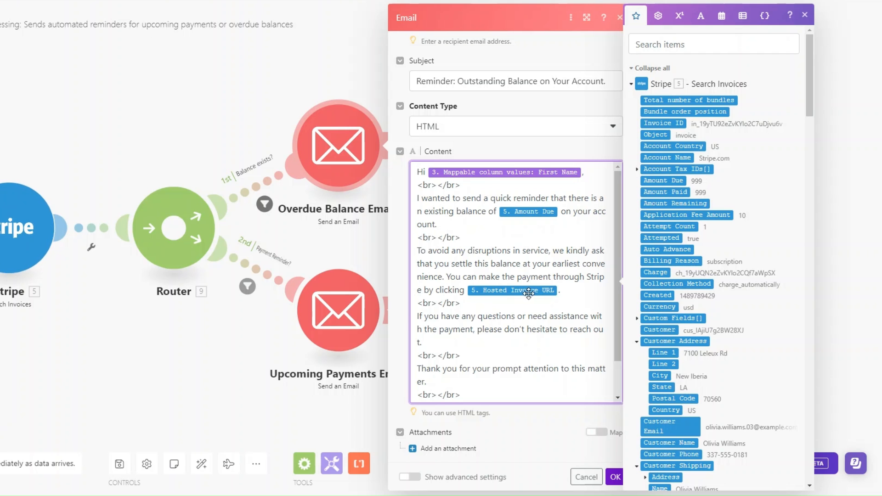
pyautogui.scroll(-2, 528, 292)
pyautogui.scroll(-7, 657, 326)
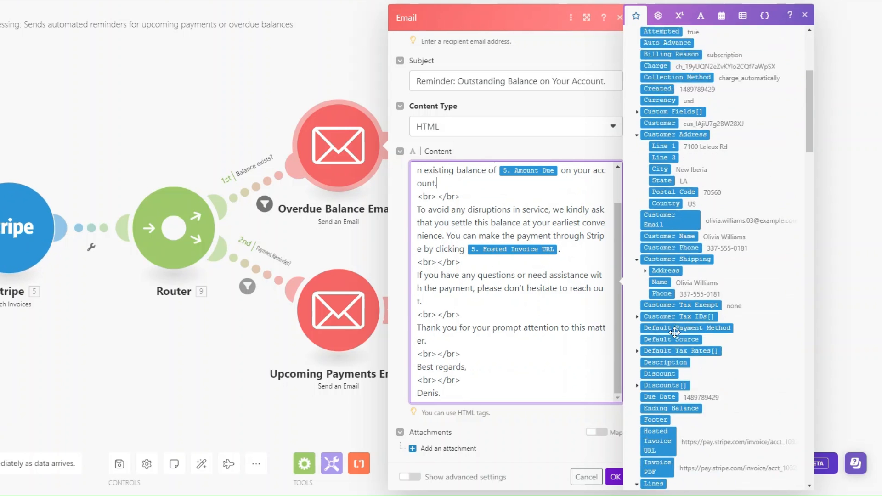
pyautogui.moveTo(657, 326); pyautogui.dragTo(599, 324)
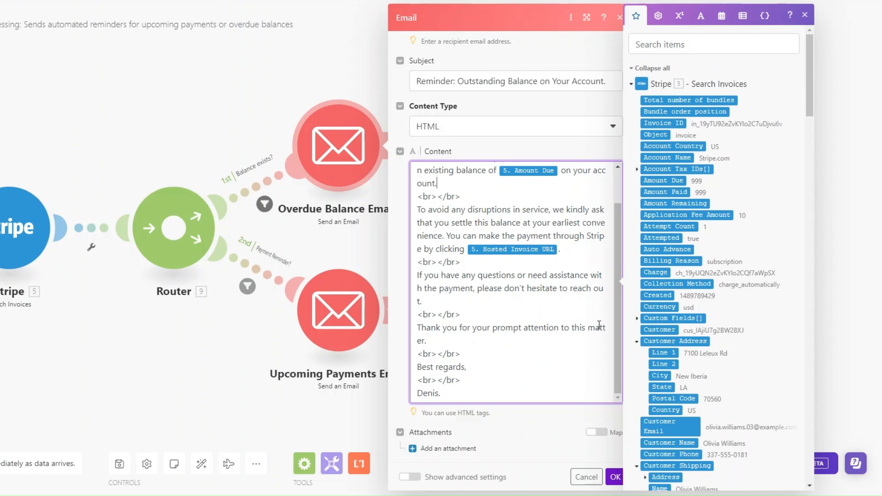
pyautogui.click(614, 477)
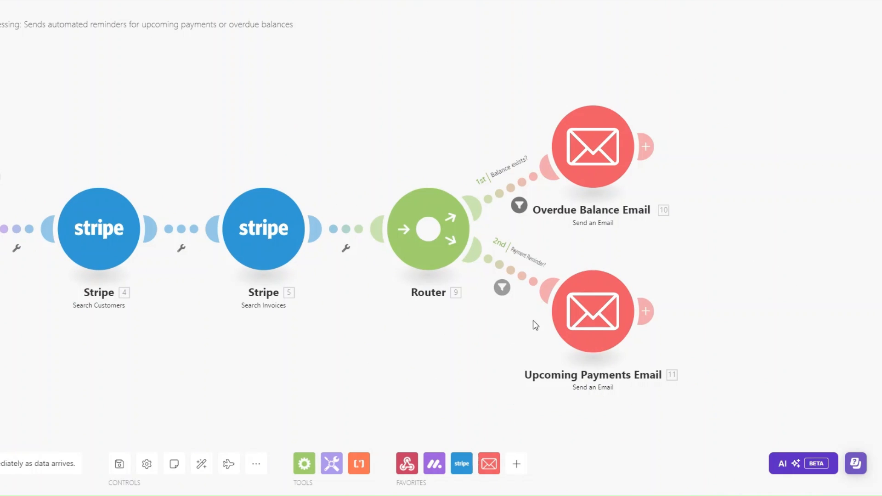
# - Check the Upcoming Payments Email recipient mapping against the Email column values
pyautogui.click(573, 319)
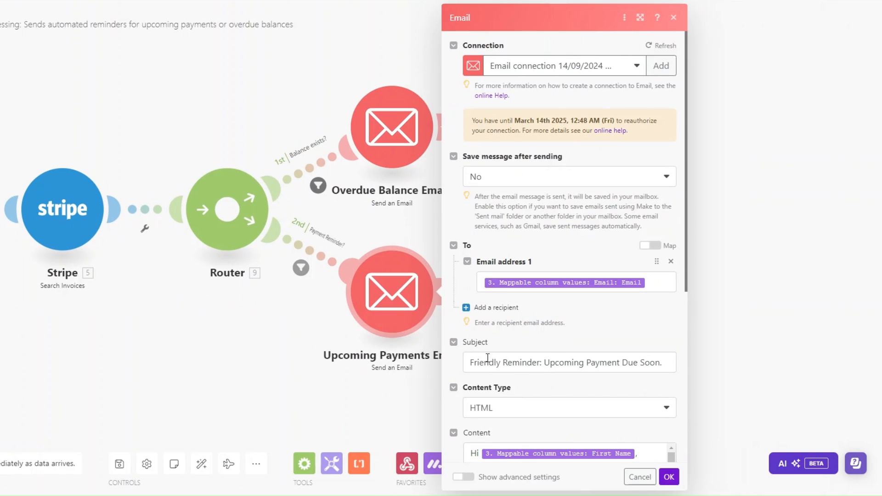
pyautogui.click(597, 282)
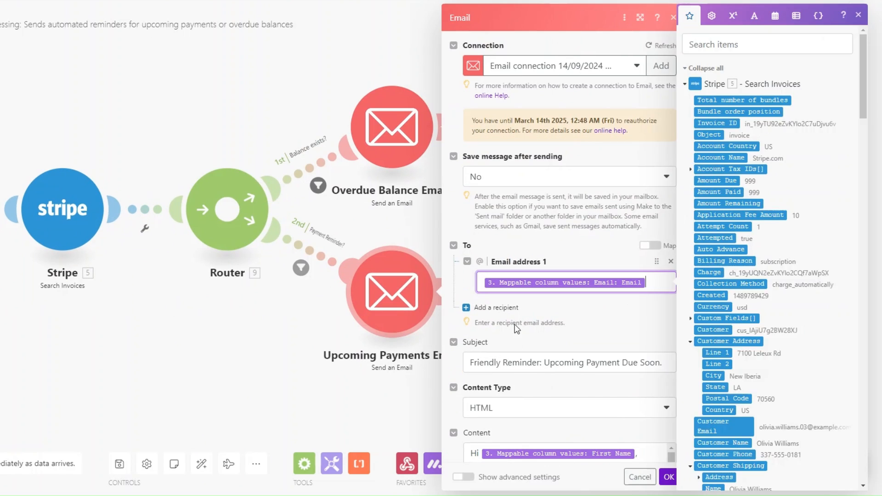
pyautogui.scroll(-15, 736, 311)
pyautogui.scroll(-15, 735, 311)
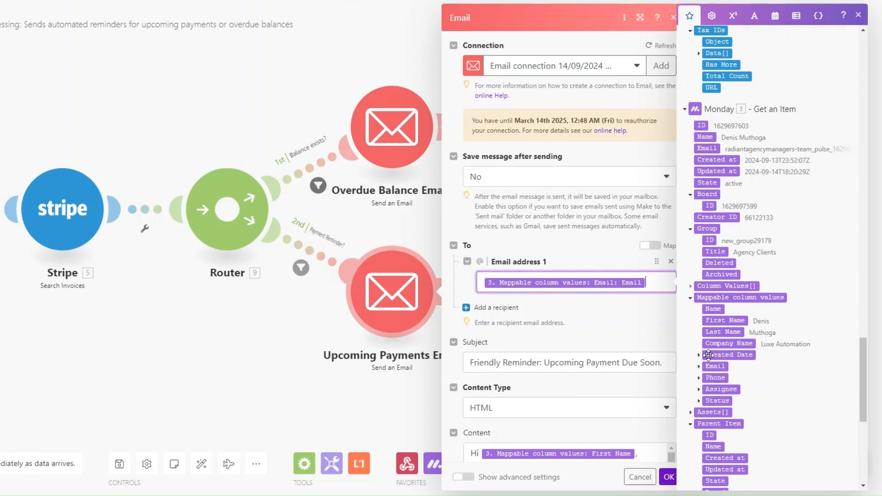
pyautogui.click(699, 368)
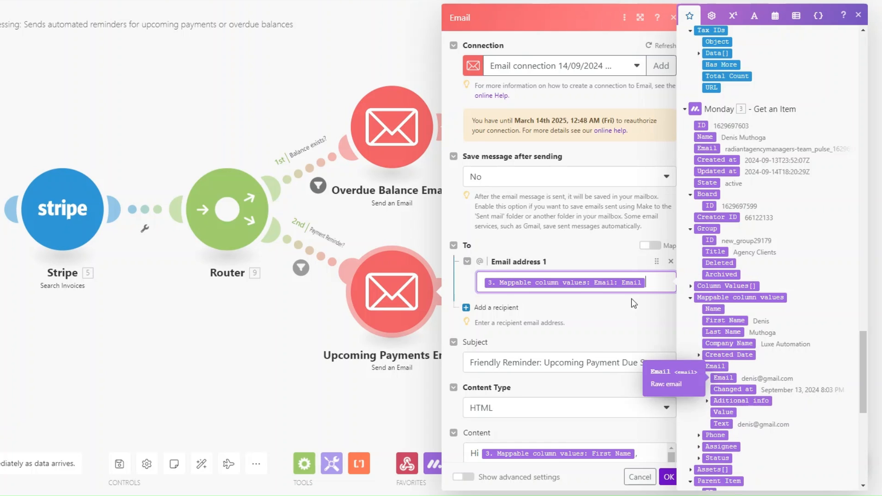
pyautogui.scroll(-6, 506, 95)
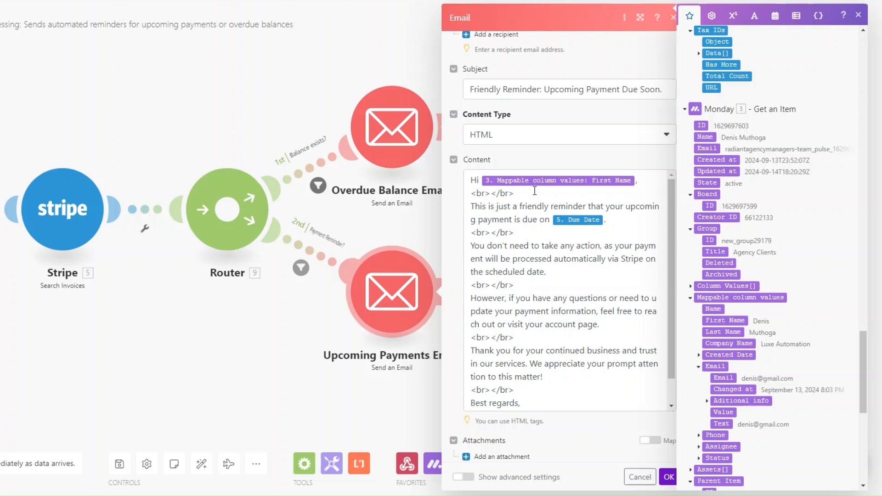
# - Review the reminder message content, save the module, and run the scenario once
pyautogui.scroll(20, 773, 133)
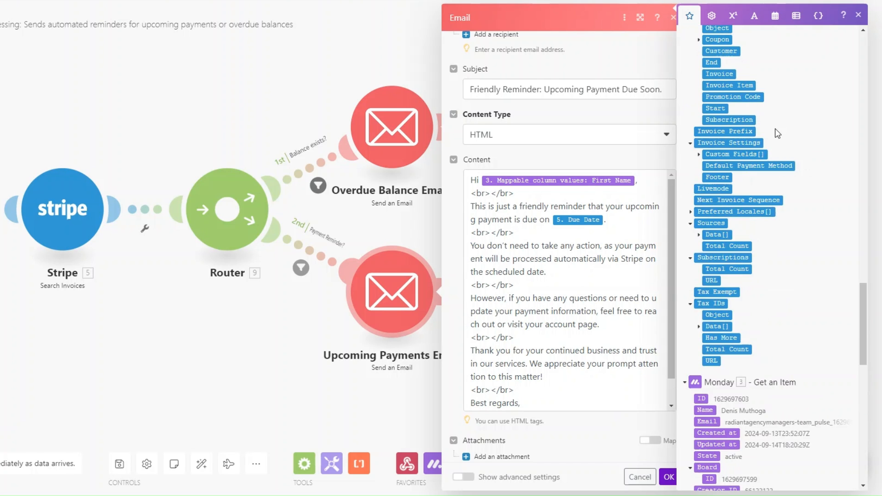
pyautogui.scroll(15, 778, 133)
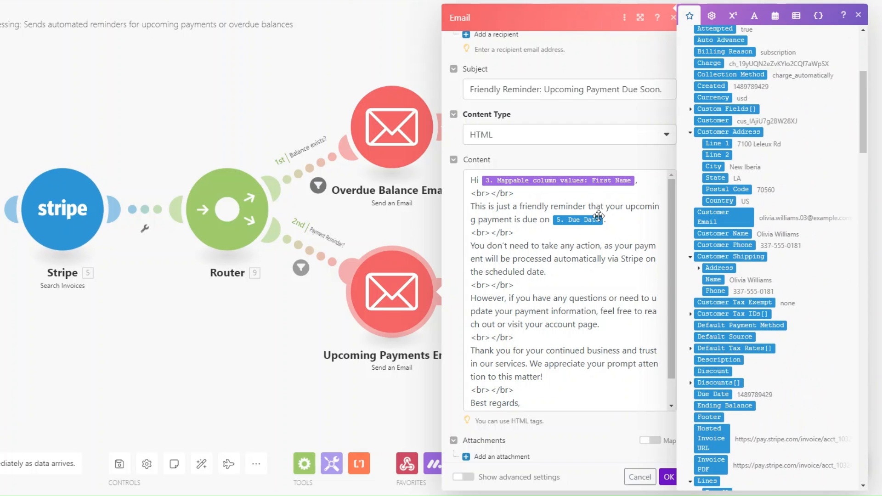
pyautogui.scroll(5, 731, 252)
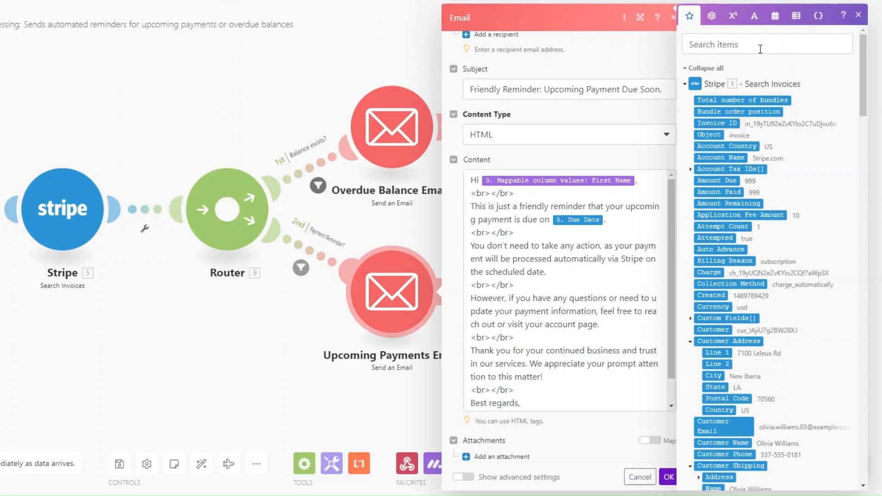
pyautogui.scroll(-5, 780, 230)
pyautogui.scroll(-2, 570, 294)
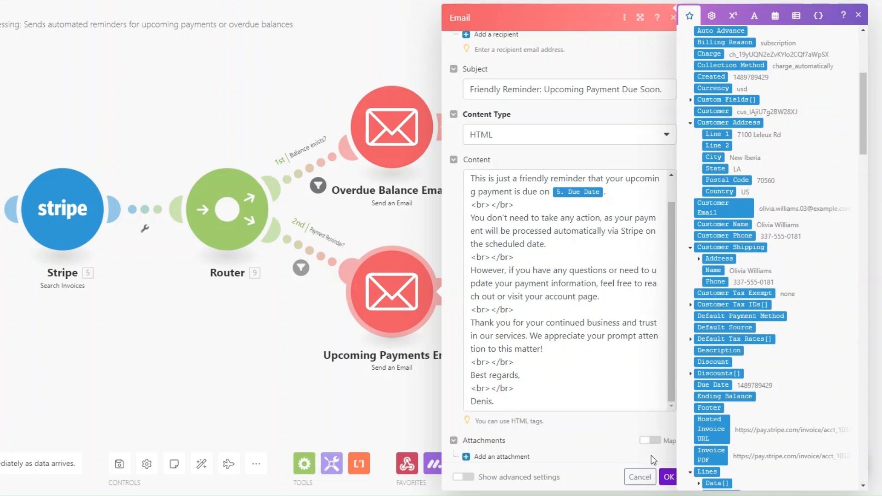
pyautogui.click(668, 477)
pyautogui.moveTo(125, 352); pyautogui.dragTo(501, 360)
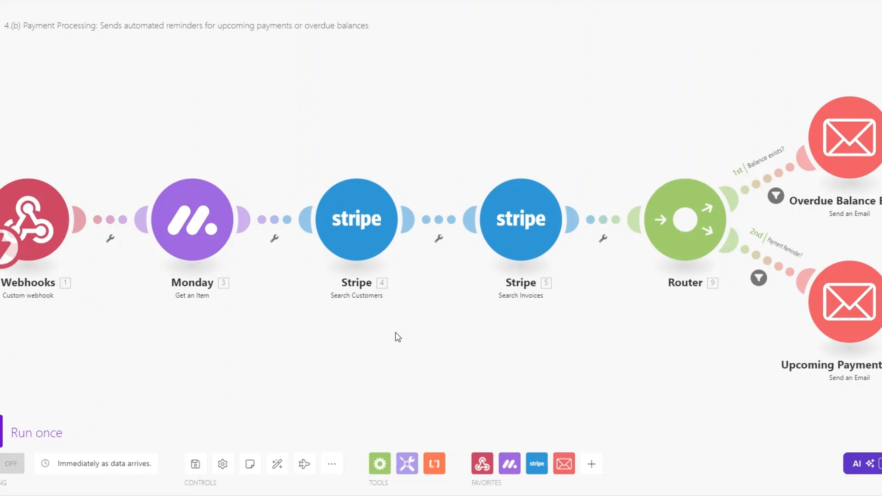
pyautogui.click(16, 428)
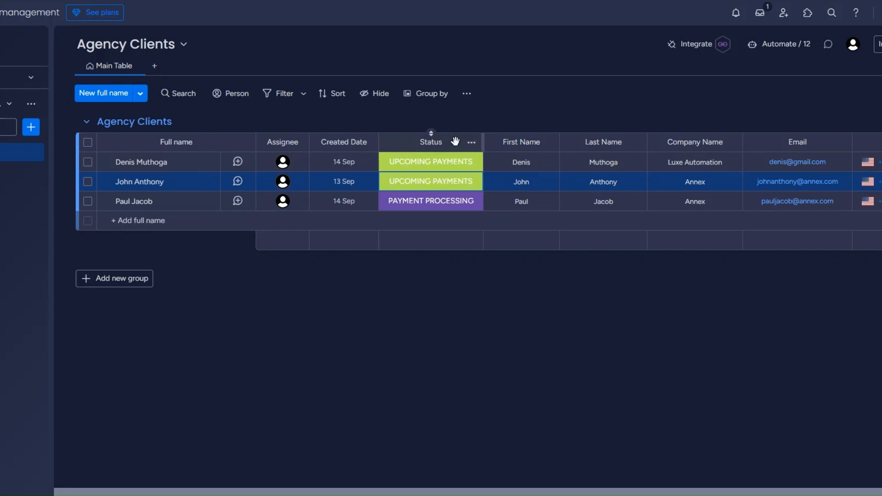
# - Change the third client's status from PAYMENT PROCESSING to UPCOMING PAYMENTS
pyautogui.click(441, 205)
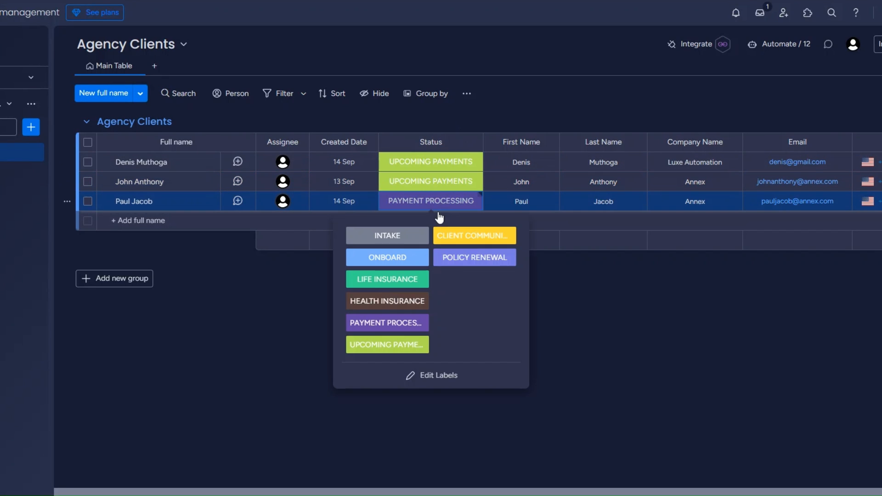
pyautogui.click(389, 344)
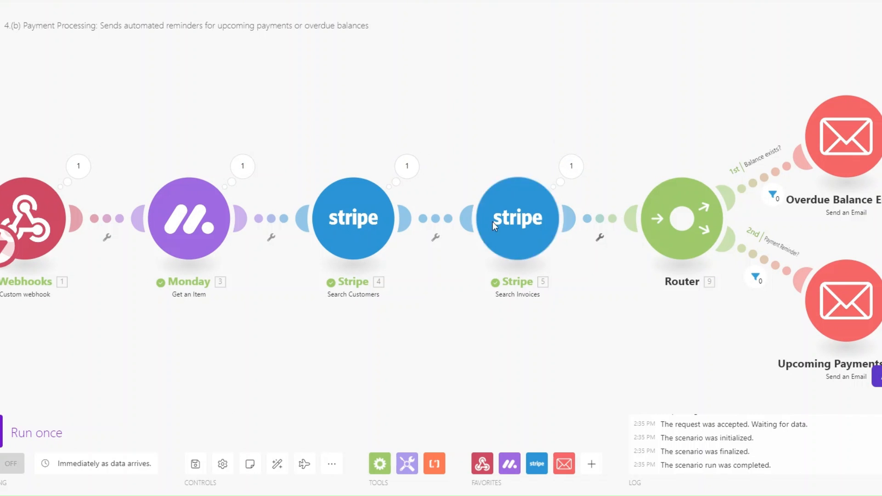
# - Look over the reminder scenario's flow, then switch back to the scenarios list
pyautogui.moveTo(601, 312); pyautogui.dragTo(590, 307)
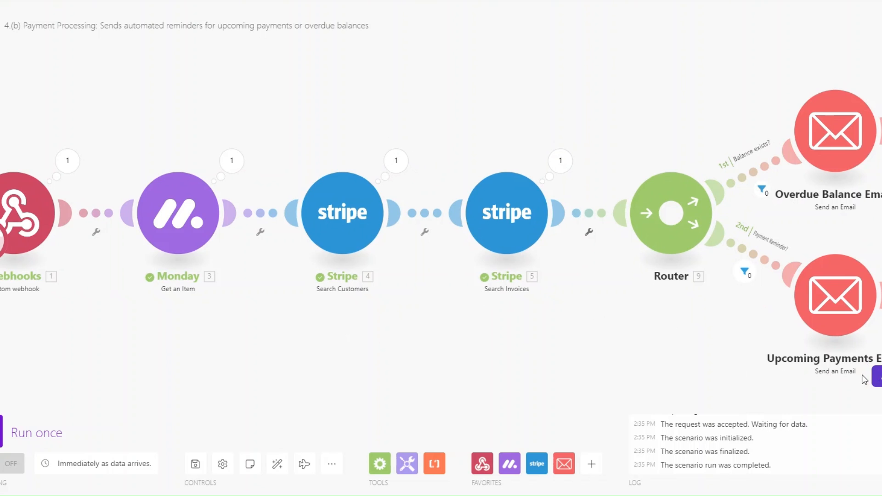
pyautogui.moveTo(562, 354); pyautogui.dragTo(566, 353)
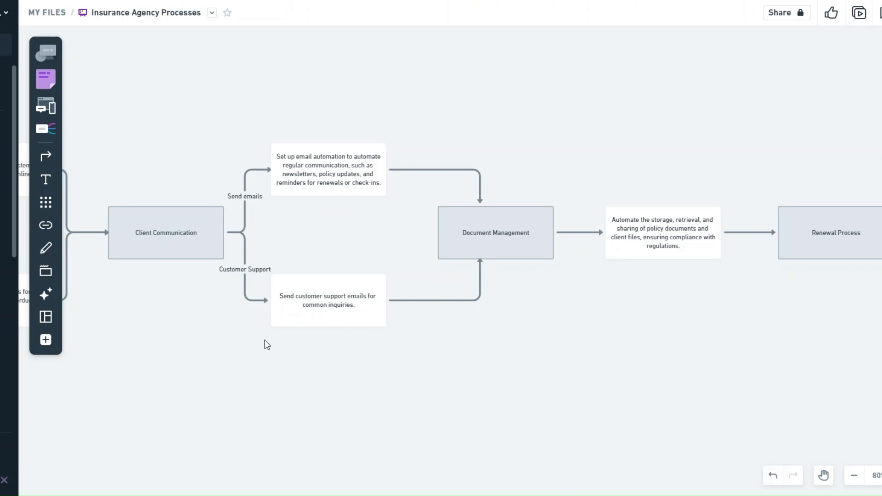
pyautogui.hotkey('ctrl', 'Tab')
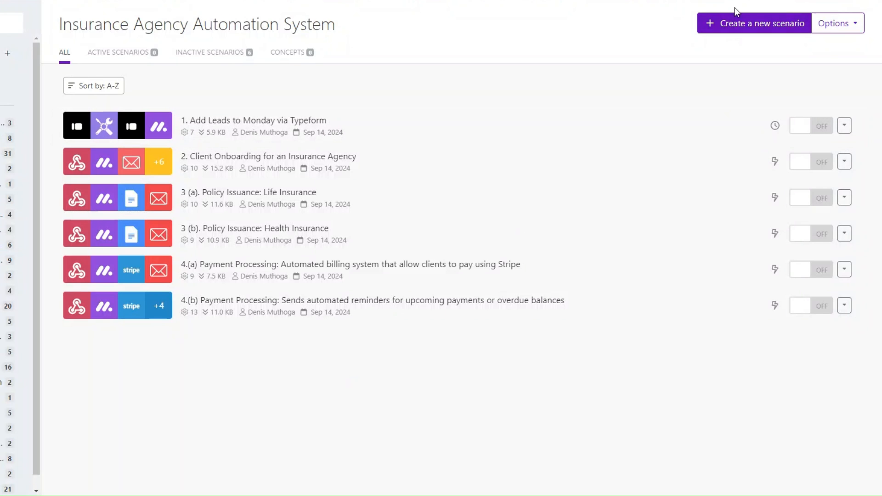
# - Create the new Client Communication scenario and bring up the app list for its first module
pyautogui.click(736, 32)
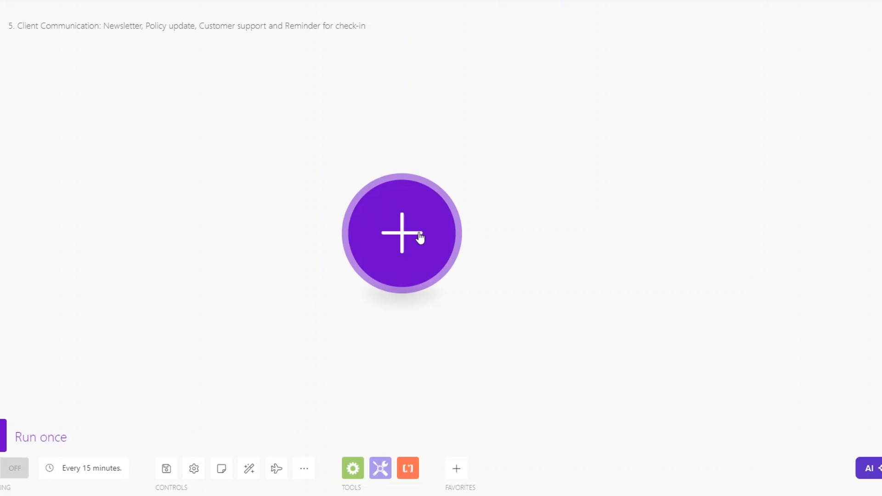
pyautogui.moveTo(418, 235); pyautogui.dragTo(423, 231)
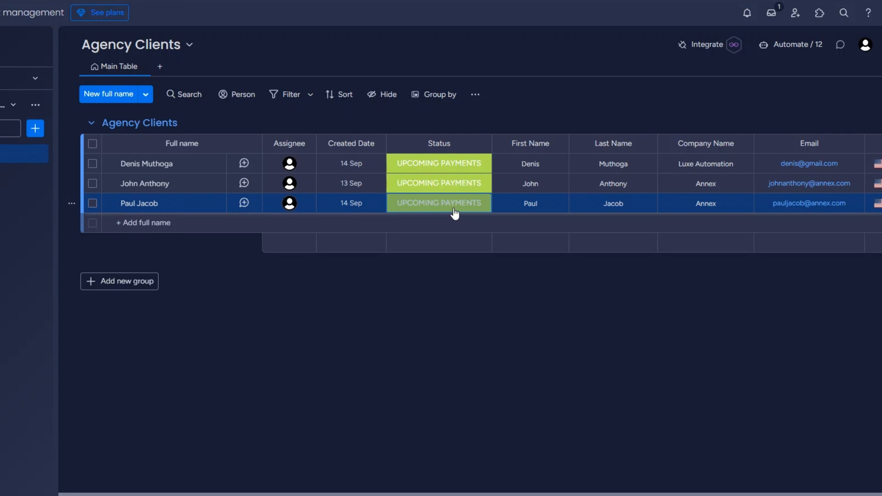
pyautogui.click(454, 208)
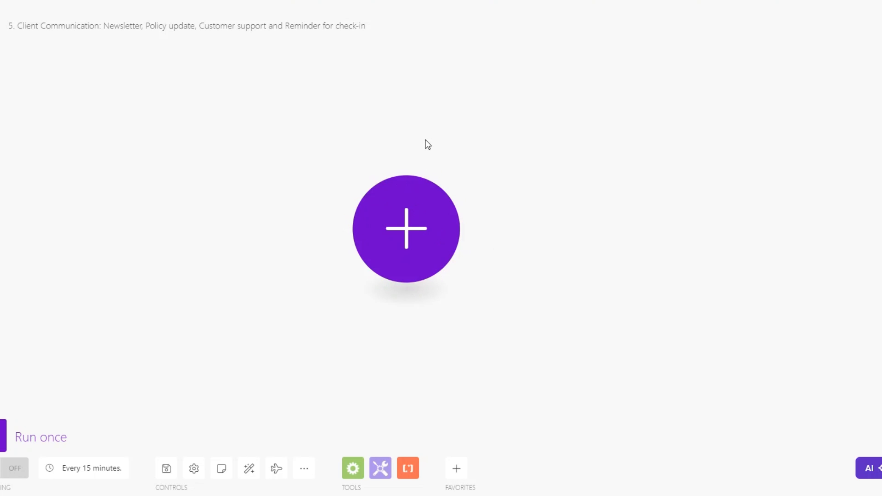
# - Add a Webhooks > Custom webhook trigger as the first module
pyautogui.click(436, 213)
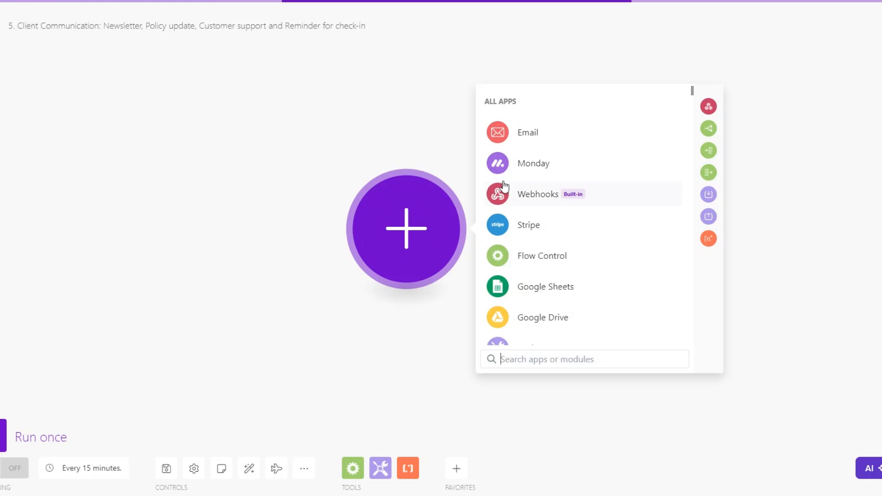
pyautogui.click(521, 195)
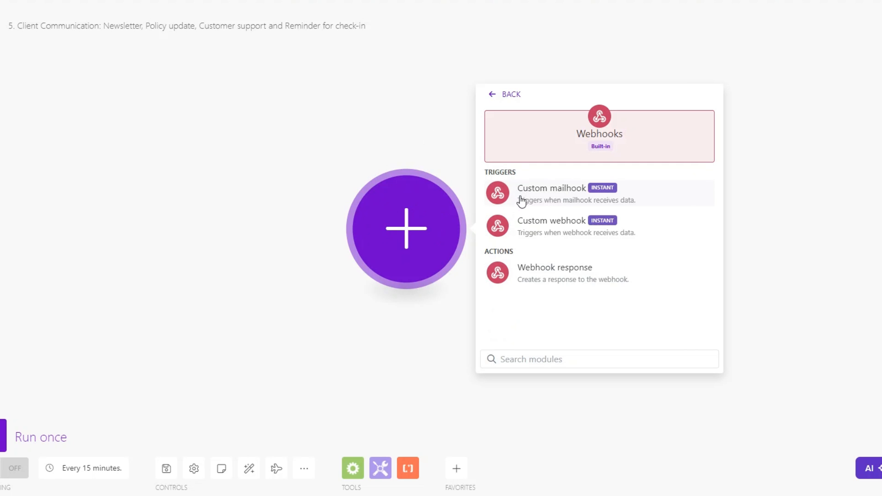
pyautogui.click(552, 223)
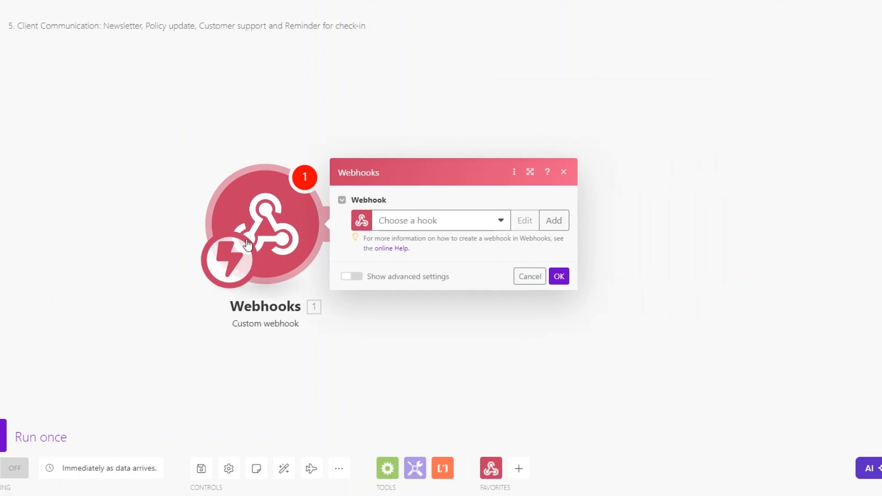
# - Create a webhook named 'Client Communication webhook' and copy its address
pyautogui.click(527, 219)
pyautogui.click(621, 176)
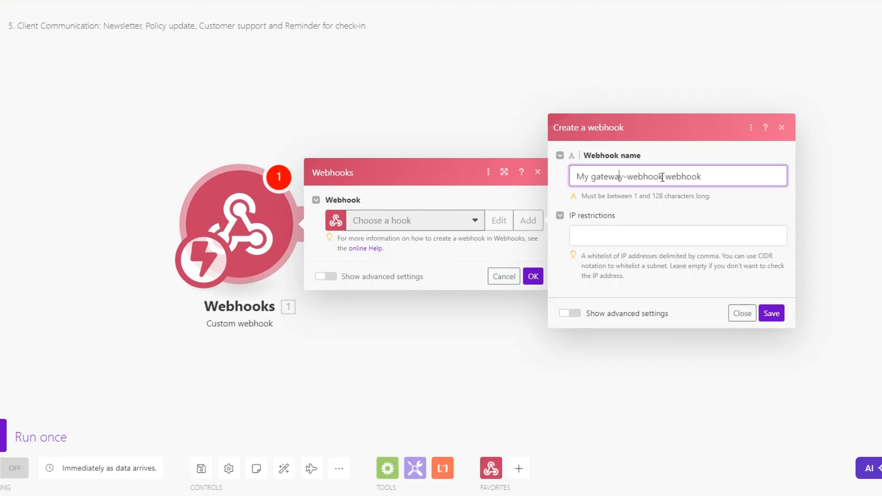
pyautogui.moveTo(664, 177); pyautogui.dragTo(552, 191)
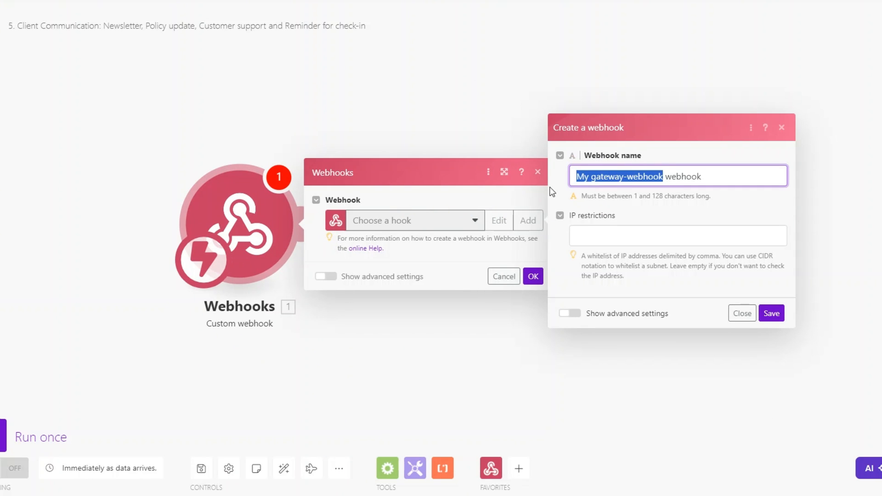
pyautogui.write('Client Communication')
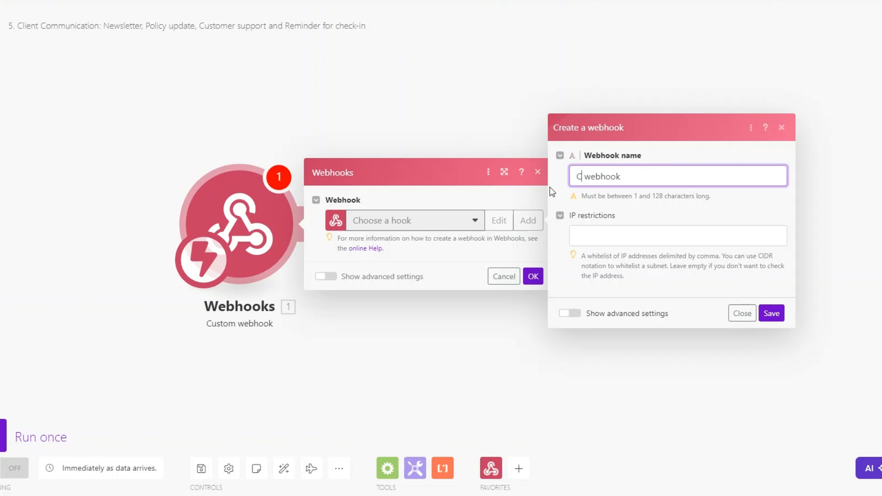
pyautogui.click(778, 320)
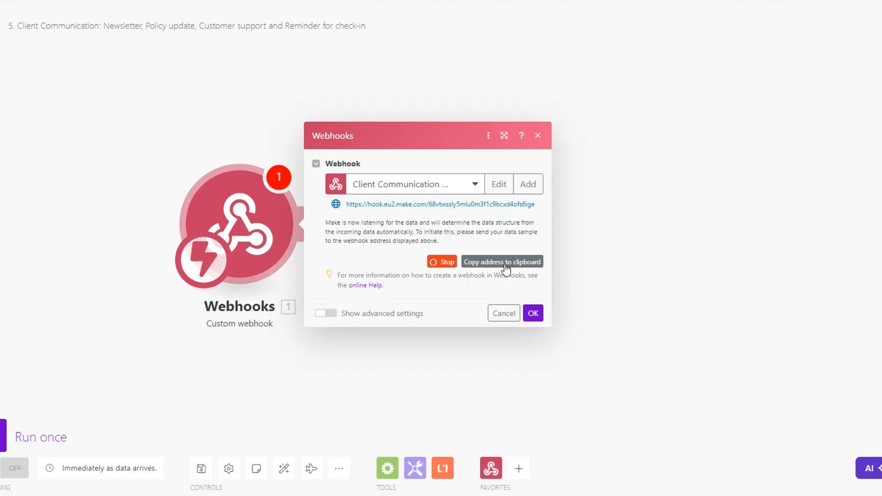
pyautogui.click(505, 265)
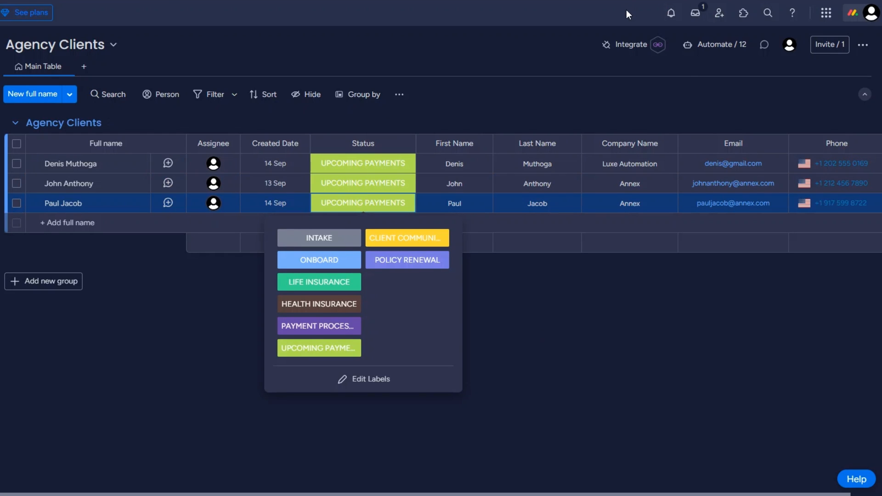
pyautogui.click(631, 45)
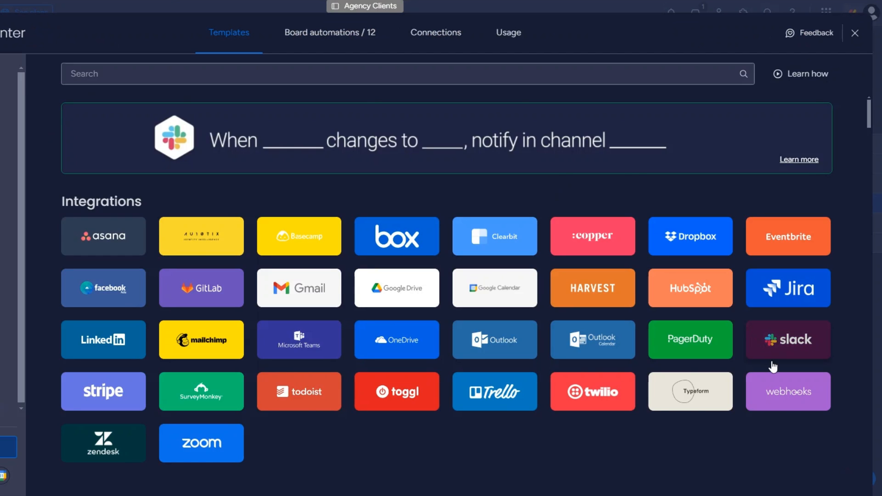
# - Connect monday.com's 'When a status changes to something, send a webhook' template to the Make webhook URL
pyautogui.click(785, 395)
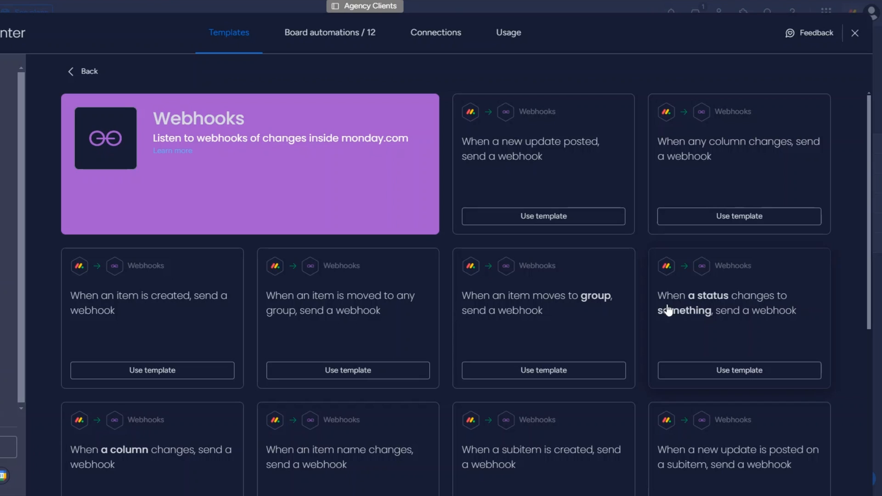
pyautogui.click(729, 313)
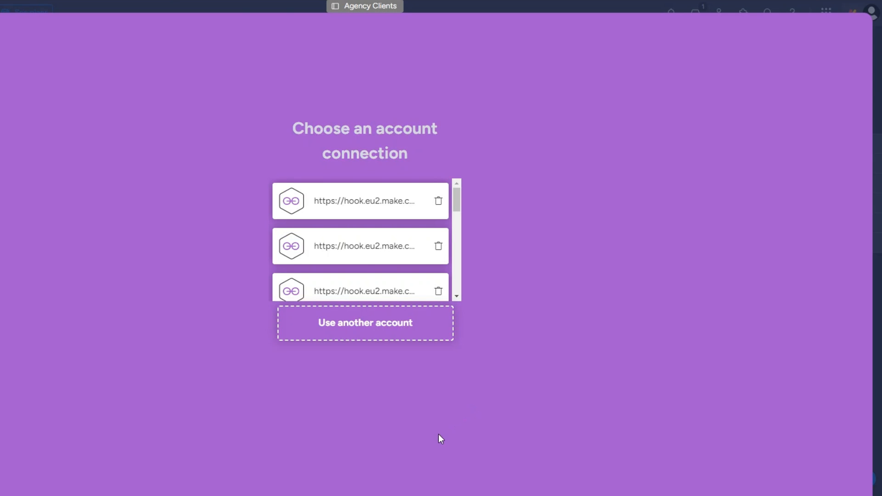
pyautogui.click(380, 336)
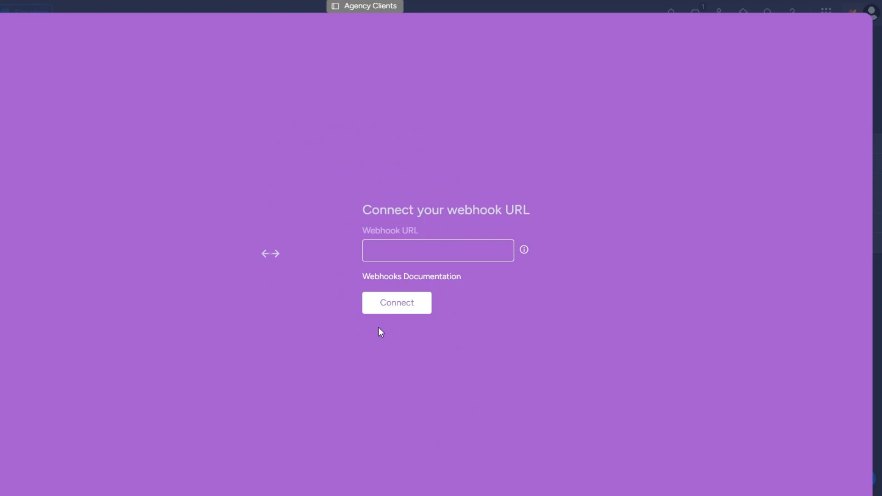
pyautogui.click(403, 247)
pyautogui.hotkey('ctrl', 'v')
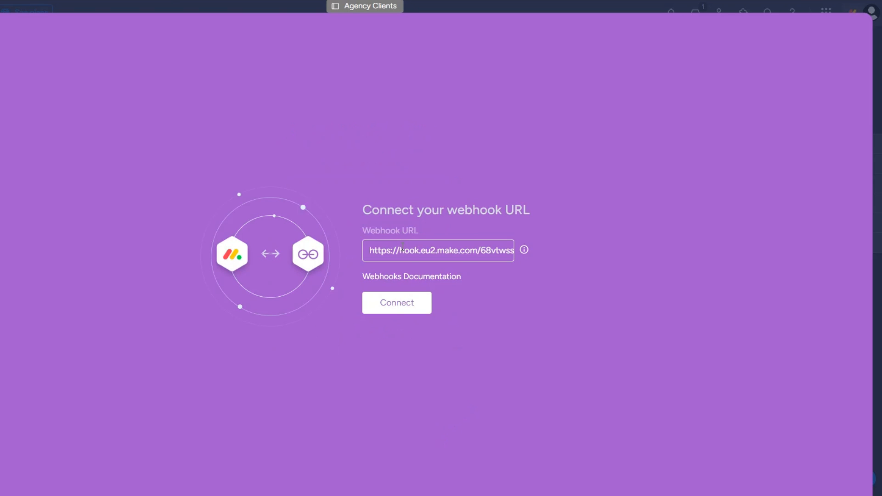
pyautogui.click(398, 303)
pyautogui.click(456, 313)
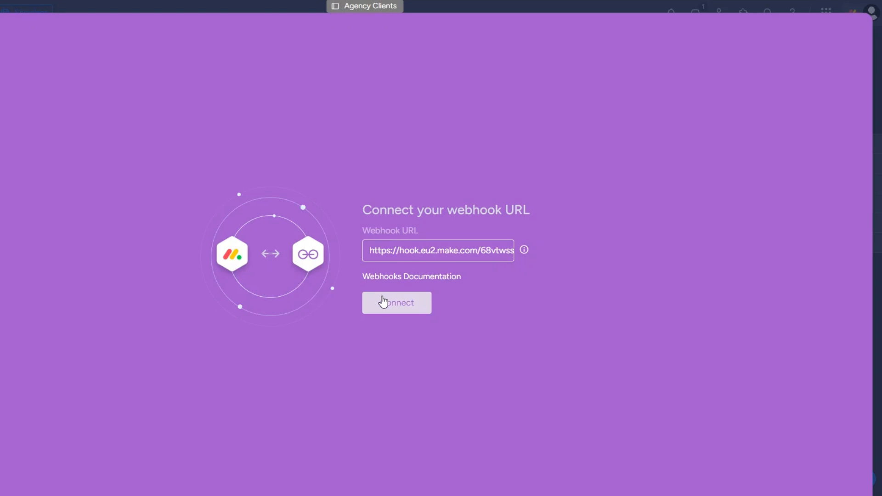
# - Resubmit the monday.com webhook URL connection and inspect the received challenge value
pyautogui.click(381, 300)
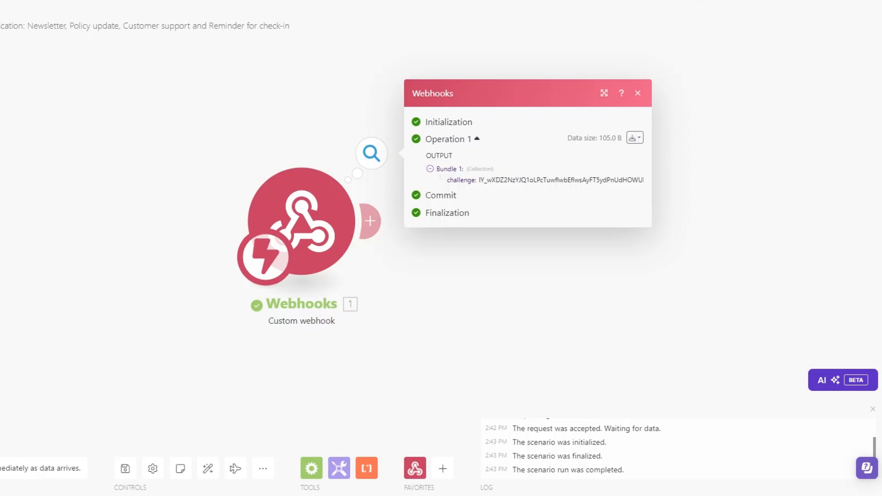
pyautogui.moveTo(340, 187); pyautogui.dragTo(376, 185)
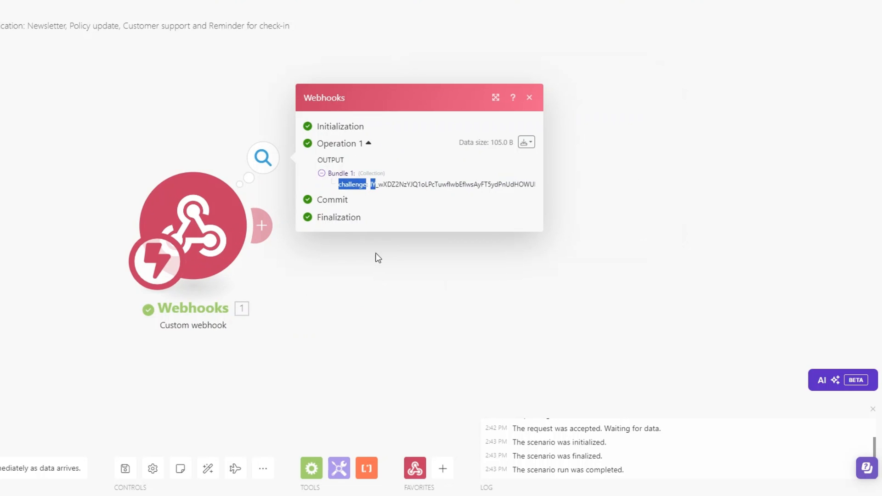
pyautogui.click(261, 225)
# - Add a Webhook response with body {"challenge": challenge}, then run once and reconnect the URL
pyautogui.click(543, 133)
pyautogui.click(543, 188)
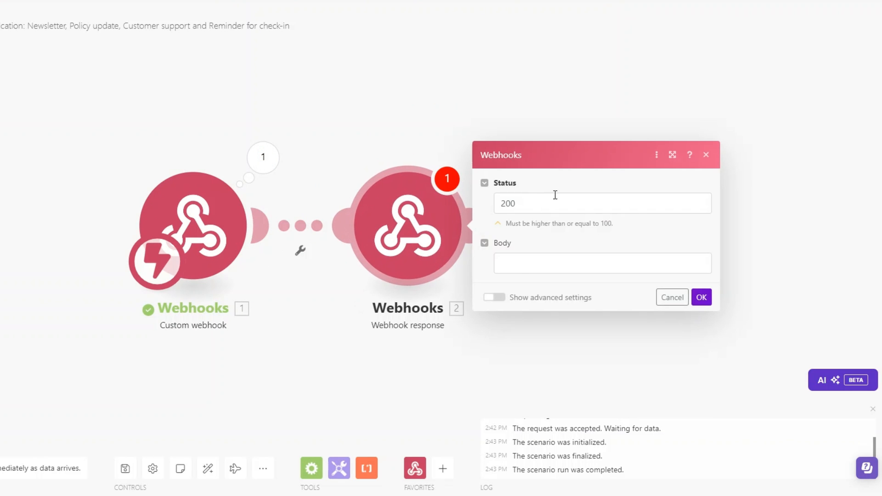
pyautogui.click(522, 263)
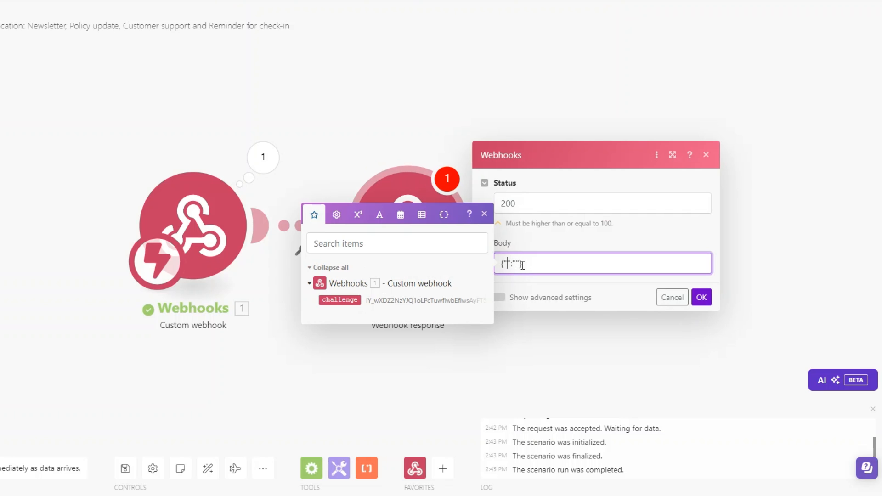
pyautogui.write('challenge')
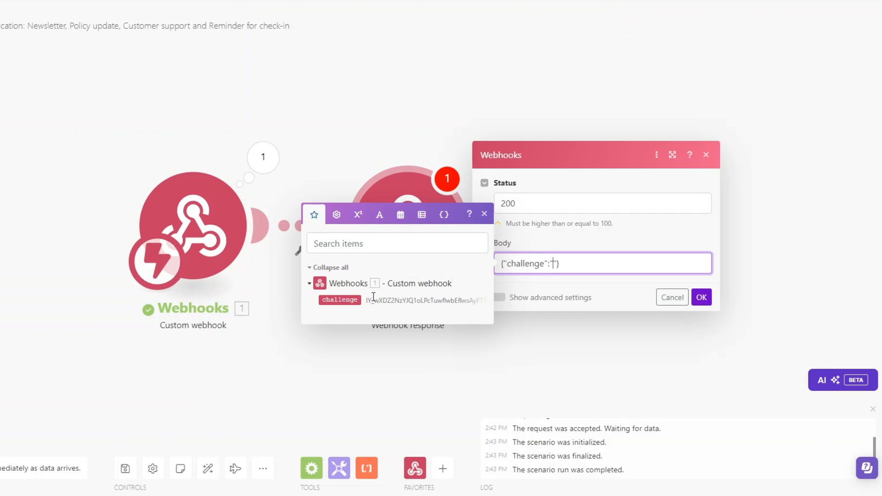
pyautogui.click(339, 299)
pyautogui.click(701, 297)
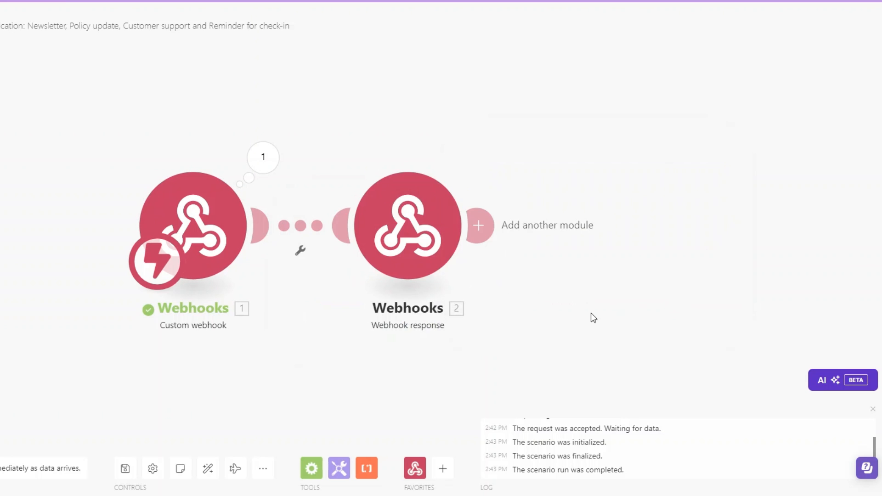
pyautogui.click(1, 467)
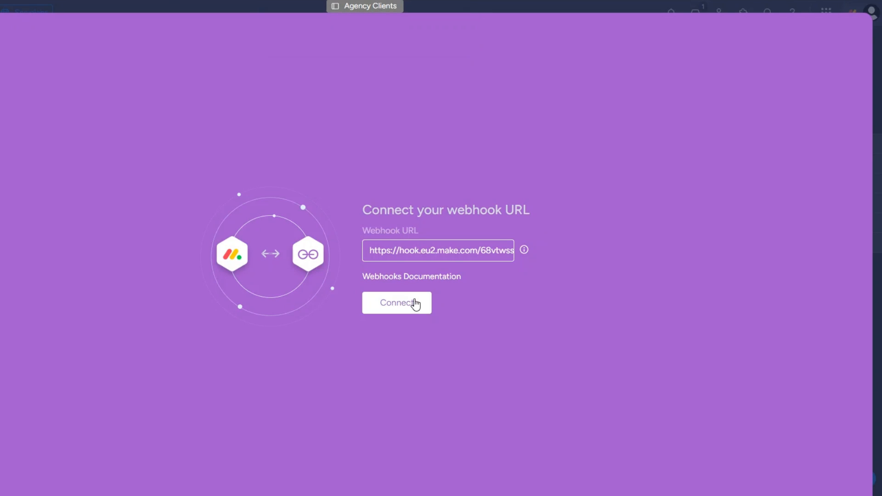
pyautogui.click(413, 302)
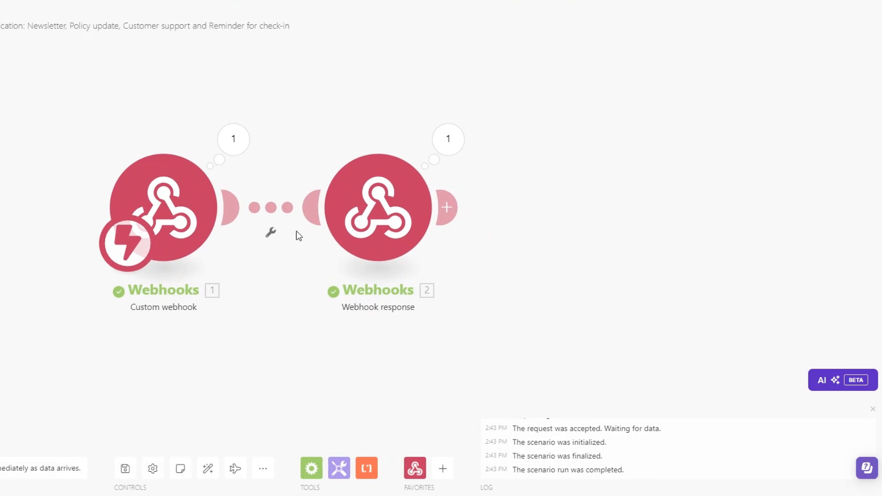
# - Delete the Webhook response module and create the automation for Status changing to CLIENT COMMUNICATION
pyautogui.rightClick(396, 212)
pyautogui.click(432, 342)
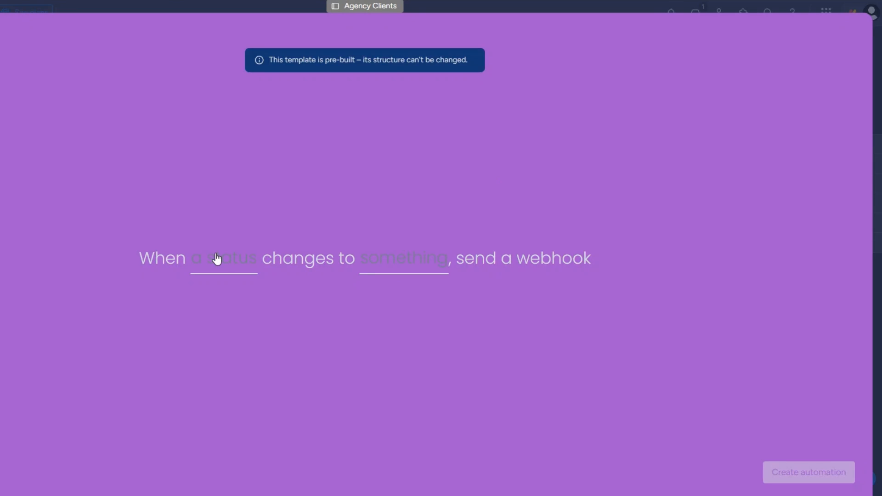
pyautogui.click(218, 258)
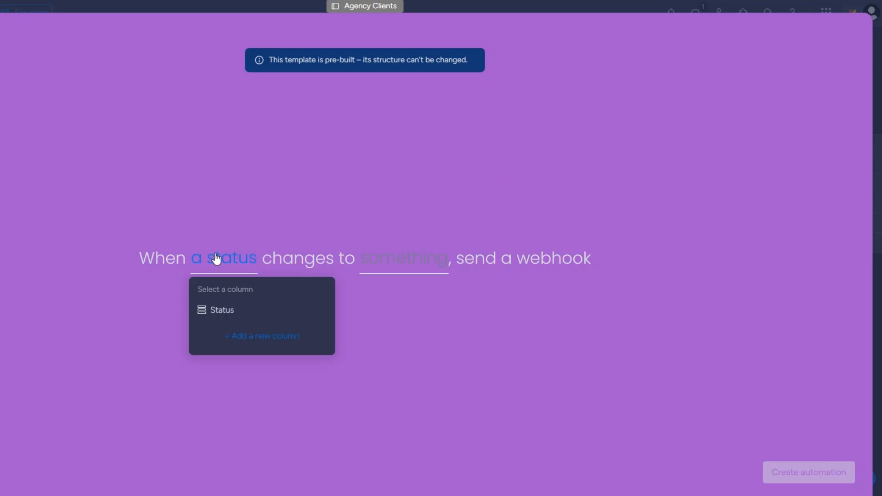
pyautogui.click(219, 311)
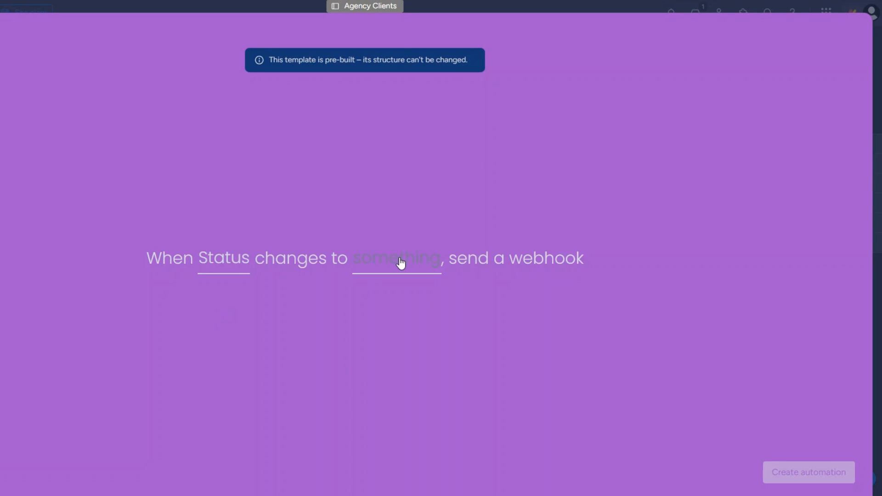
pyautogui.click(397, 260)
pyautogui.scroll(-5, 424, 315)
pyautogui.click(426, 353)
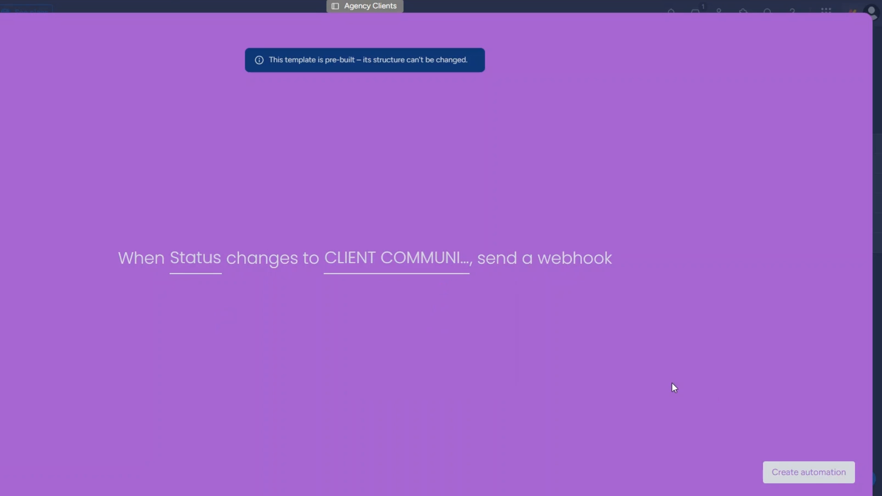
pyautogui.click(785, 468)
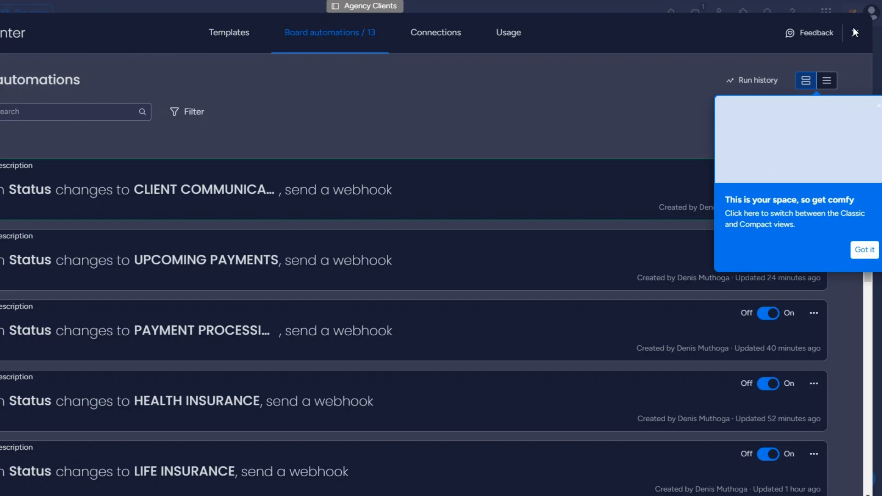
# - Run the scenario once and set the first client's status to CLIENT COMMUNICATION
pyautogui.click(854, 32)
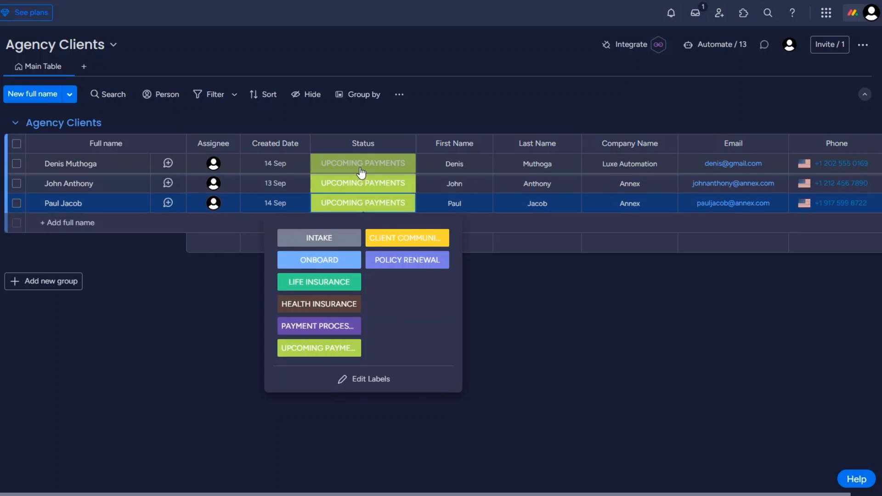
pyautogui.click(362, 164)
pyautogui.click(413, 199)
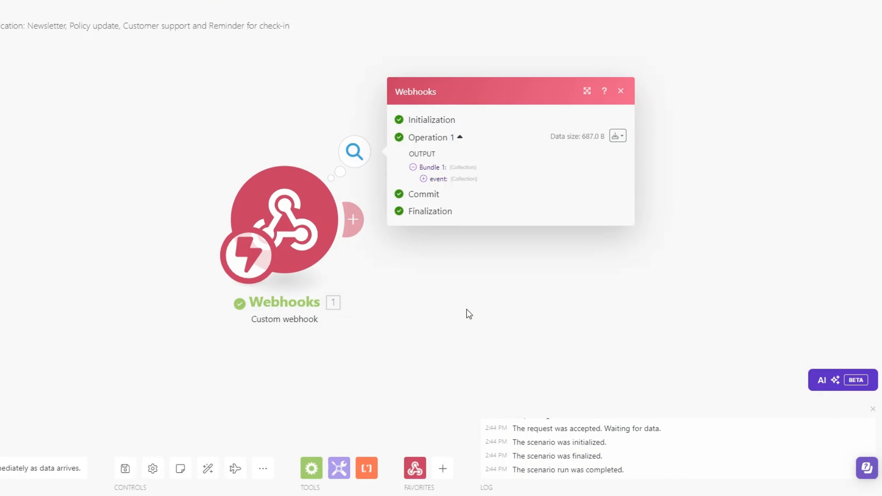
# - Inspect the received event's pulseName and pulseId values in the webhook output
pyautogui.moveTo(403, 296); pyautogui.dragTo(327, 287)
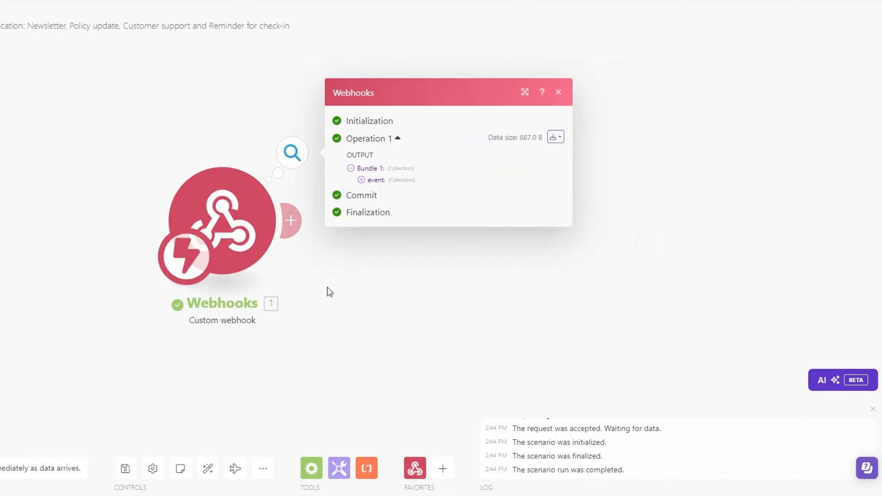
pyautogui.click(360, 179)
pyautogui.moveTo(414, 216); pyautogui.dragTo(469, 221)
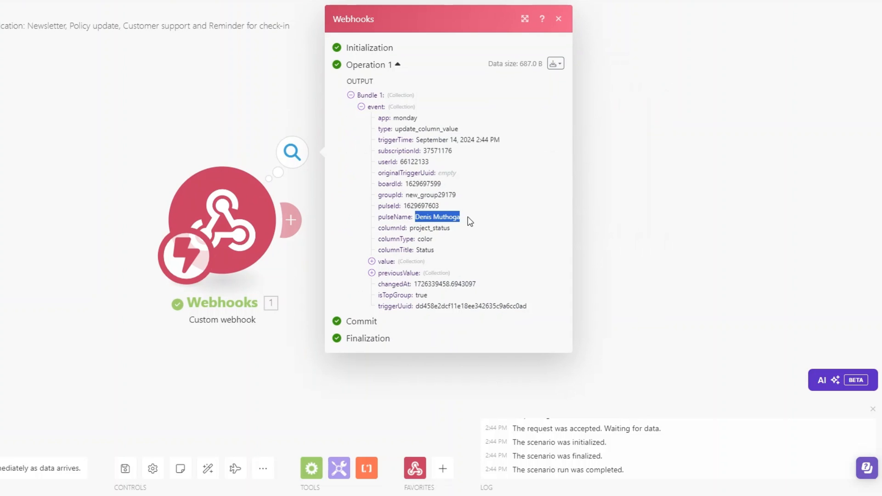
pyautogui.moveTo(404, 205); pyautogui.dragTo(450, 208)
pyautogui.click(590, 248)
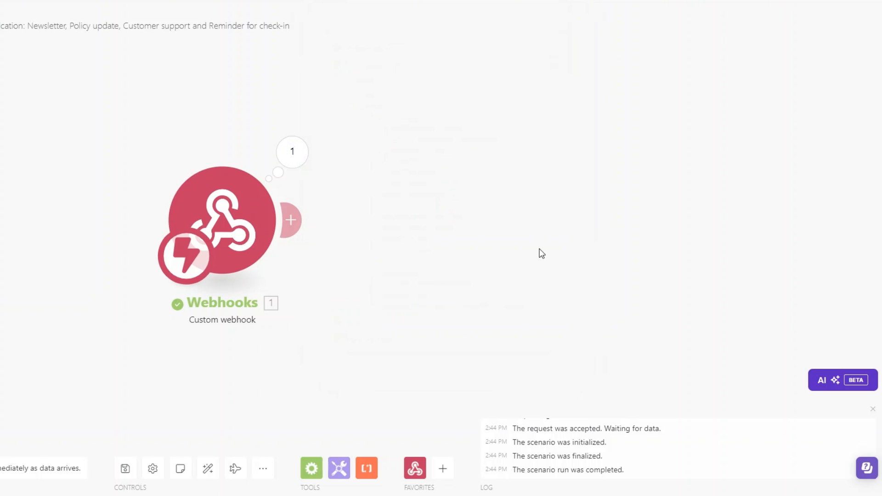
# - Add a Monday Get an Item module with ID mapped to pulseId on the Agency Clients board
pyautogui.click(294, 221)
pyautogui.click(551, 219)
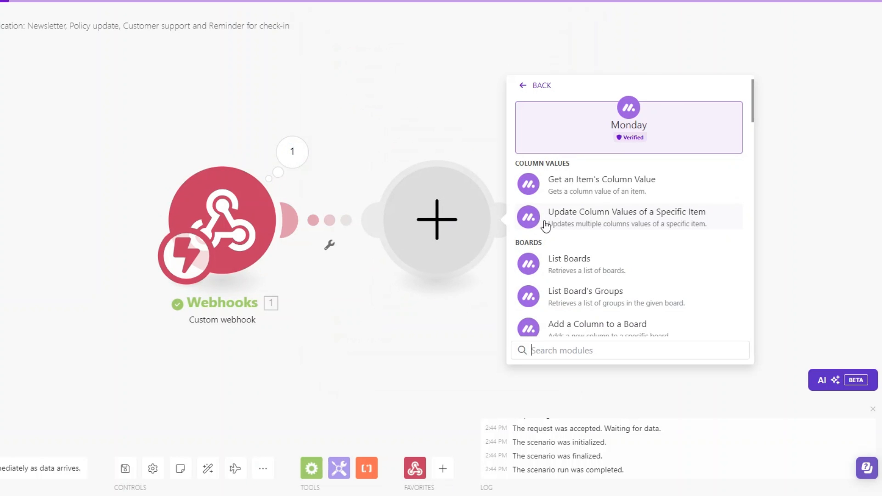
pyautogui.click(574, 351)
pyautogui.write('get ')
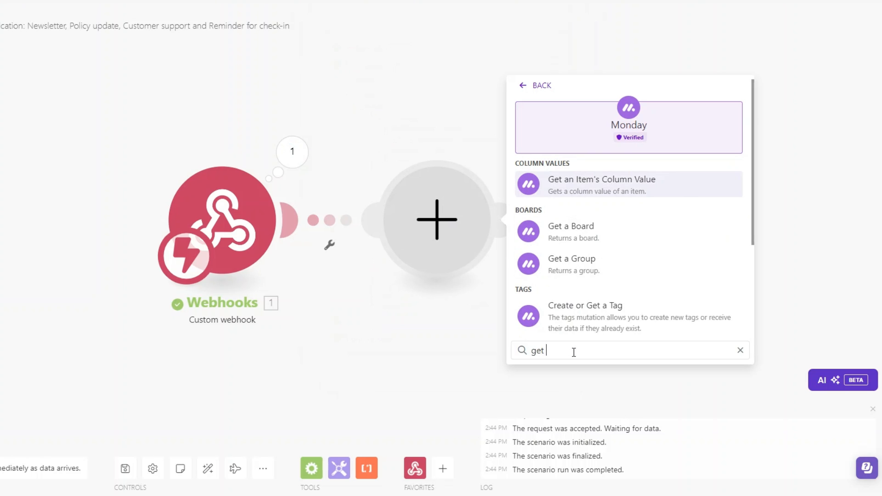
pyautogui.write('an')
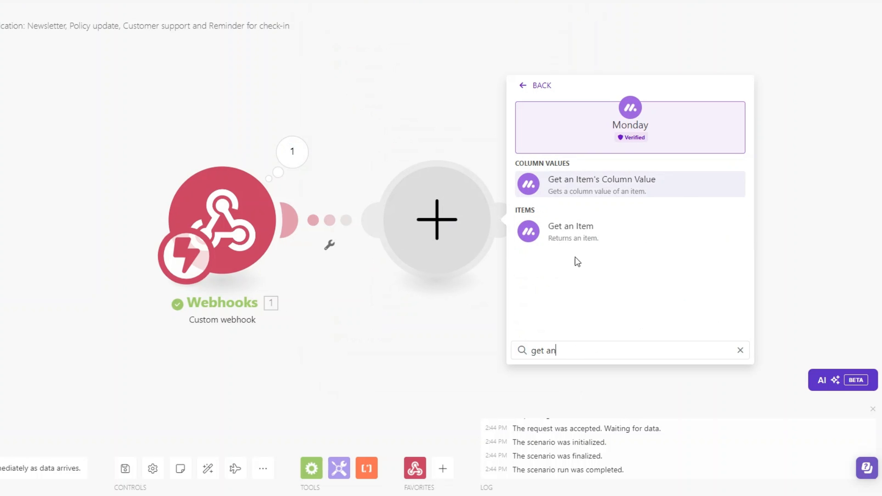
pyautogui.click(574, 233)
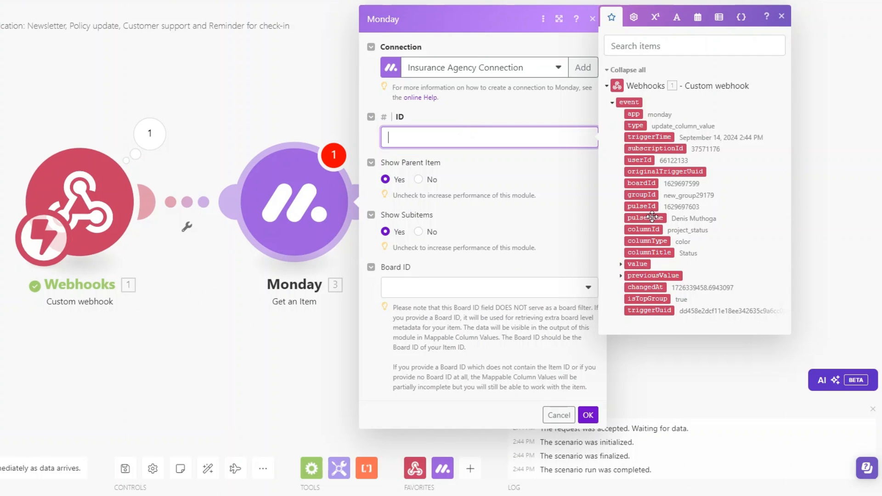
pyautogui.click(643, 213)
pyautogui.click(467, 289)
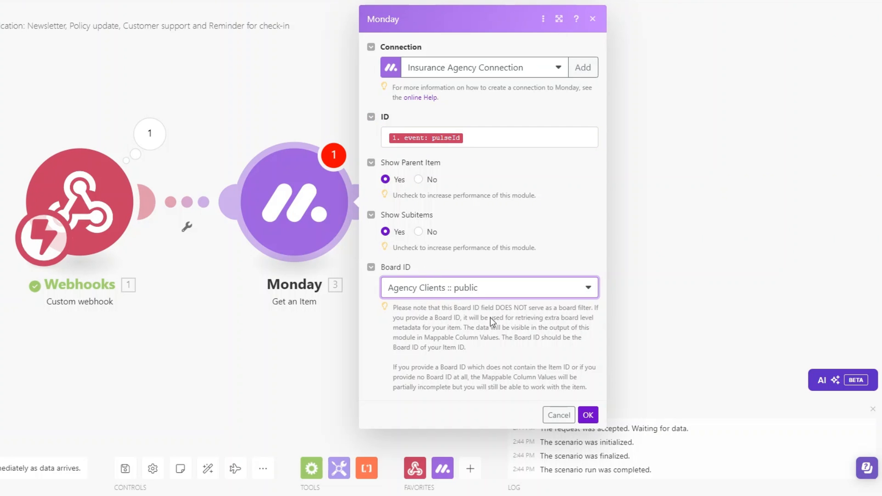
pyautogui.click(587, 415)
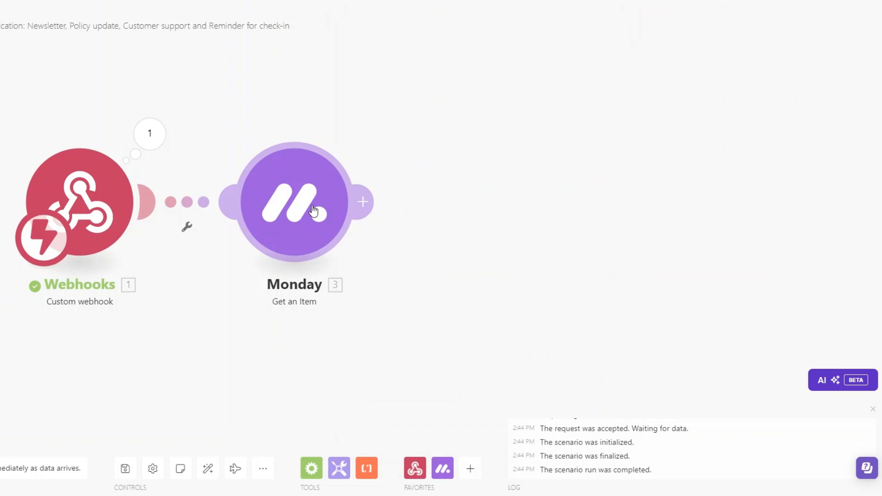
# - Run only the Monday module using the pasted item ID
pyautogui.rightClick(316, 210)
pyautogui.click(349, 243)
pyautogui.click(448, 263)
pyautogui.hotkey('ctrl', 'v')
pyautogui.click(587, 296)
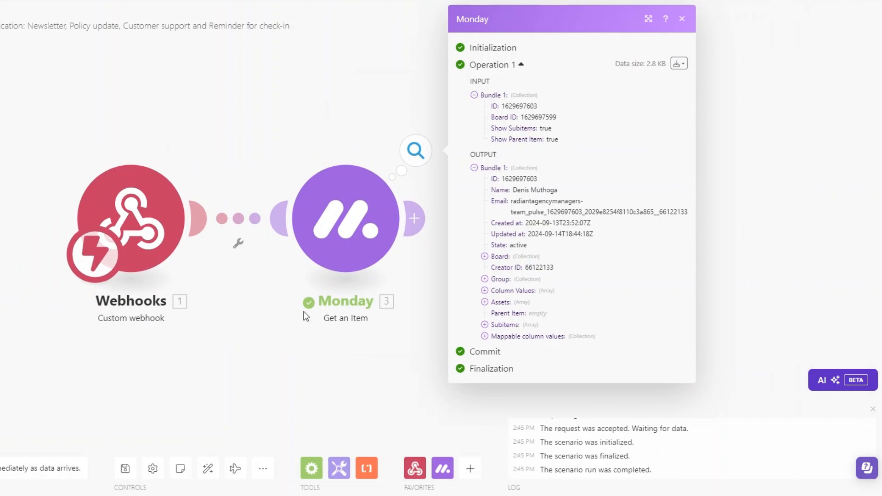
# - Review the returned item's Email and Phone column values in the output
pyautogui.click(485, 337)
pyautogui.click(494, 415)
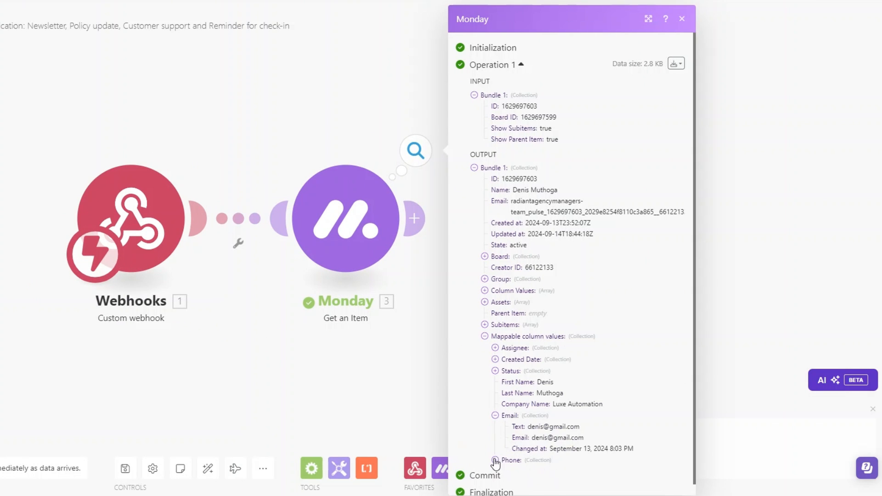
pyautogui.click(494, 460)
pyautogui.scroll(-1, 517, 395)
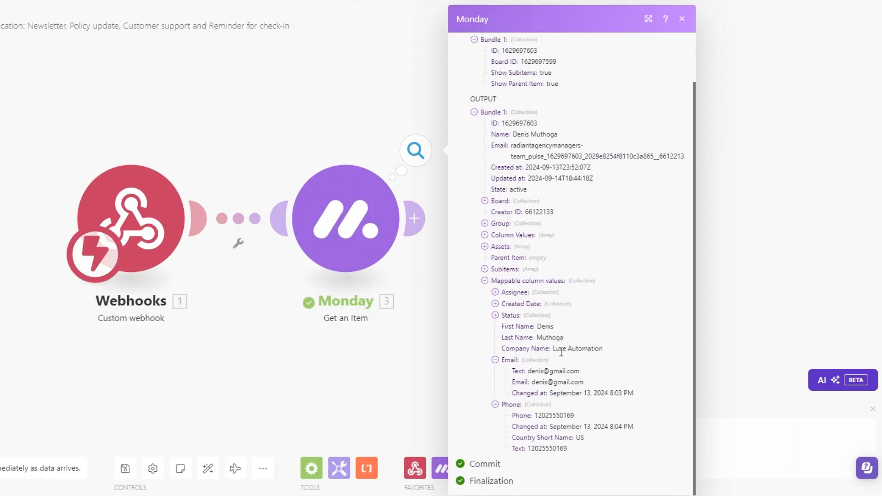
pyautogui.moveTo(559, 348); pyautogui.dragTo(621, 352)
pyautogui.moveTo(527, 375); pyautogui.dragTo(567, 374)
pyautogui.moveTo(538, 428); pyautogui.dragTo(520, 417)
pyautogui.click(530, 416)
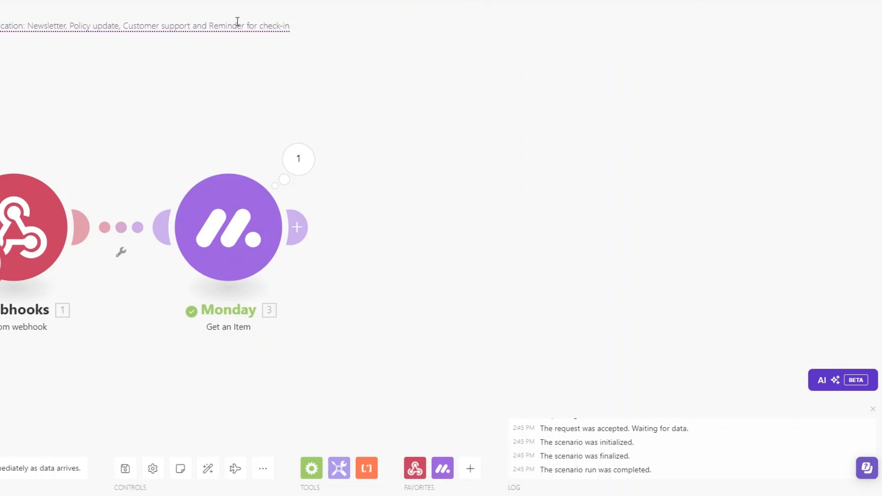
pyautogui.click(295, 230)
# - Add an Email > Send an Email module after Monday and rename it Newsletter Email
pyautogui.click(500, 220)
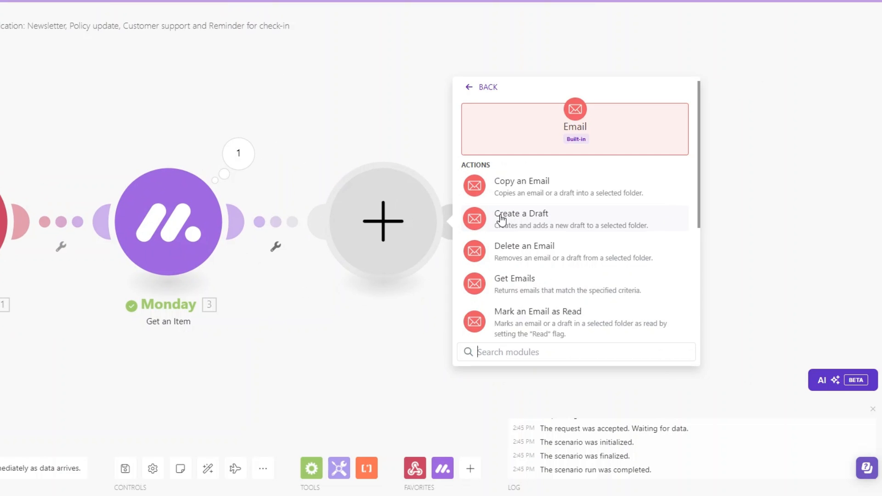
pyautogui.scroll(-3, 528, 252)
pyautogui.scroll(-1, 553, 296)
pyautogui.click(511, 267)
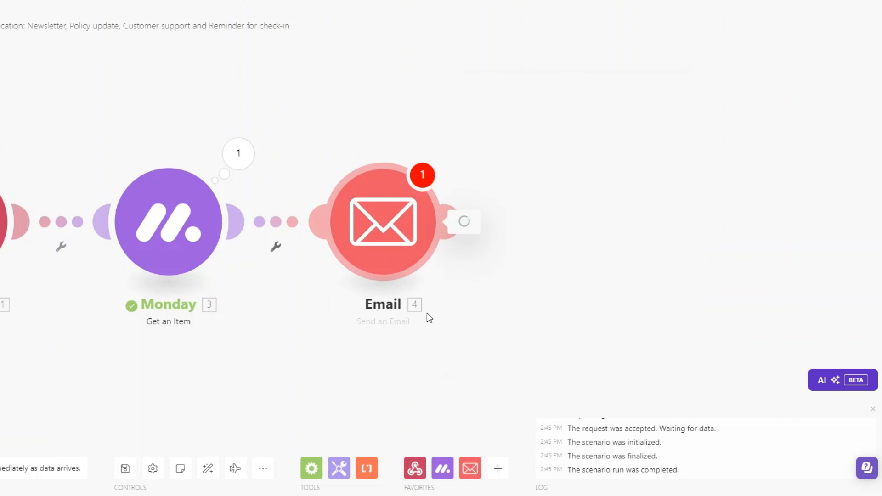
pyautogui.rightClick(296, 241)
pyautogui.click(338, 307)
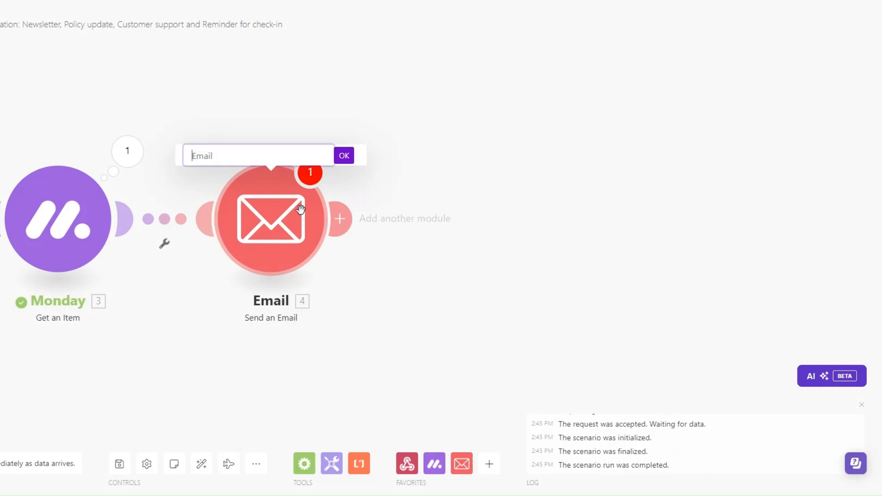
pyautogui.write('Newsletter Email')
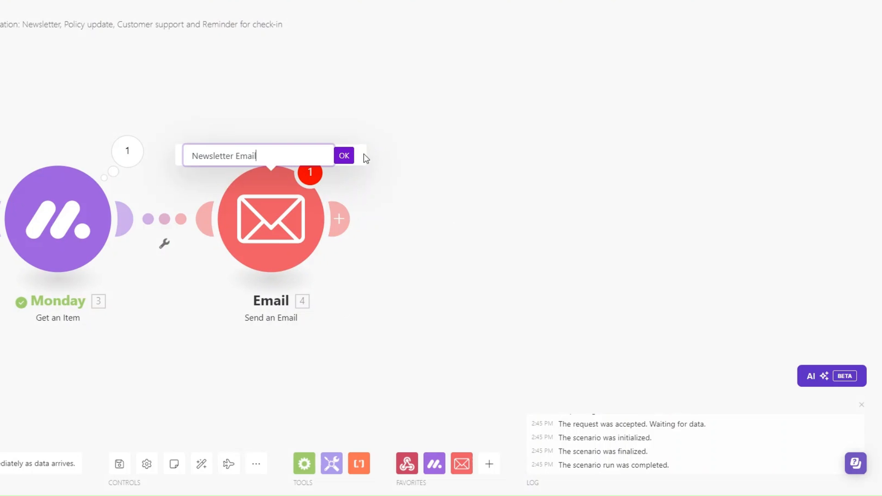
pyautogui.press('Return')
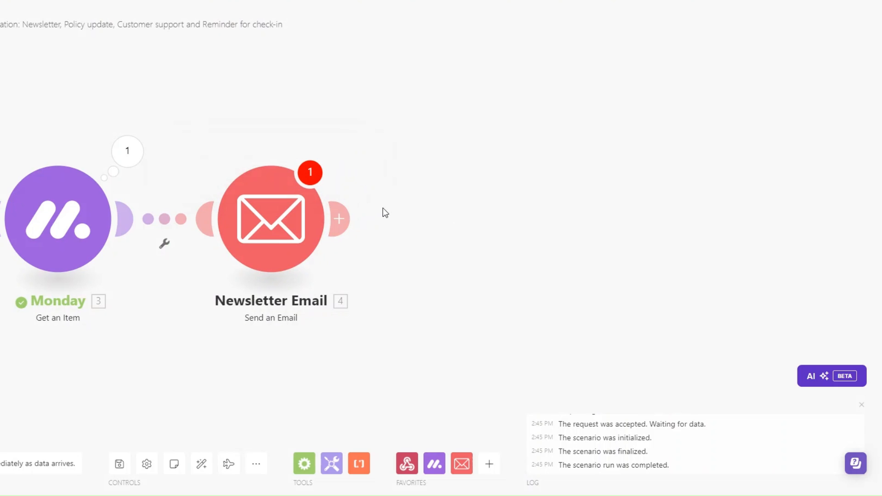
# - Clone the Newsletter Email module three times to chain four email modules
pyautogui.rightClick(291, 232)
pyautogui.click(342, 320)
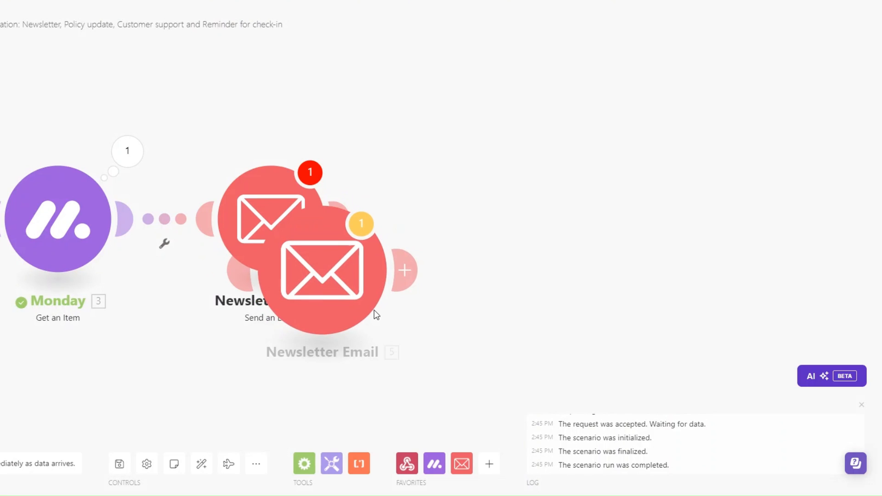
pyautogui.scroll(-3, 318, 381)
pyautogui.moveTo(394, 398)
pyautogui.mouseDown()
pyautogui.moveTo(318, 381)
pyautogui.moveTo(301, 352)
pyautogui.mouseUp()
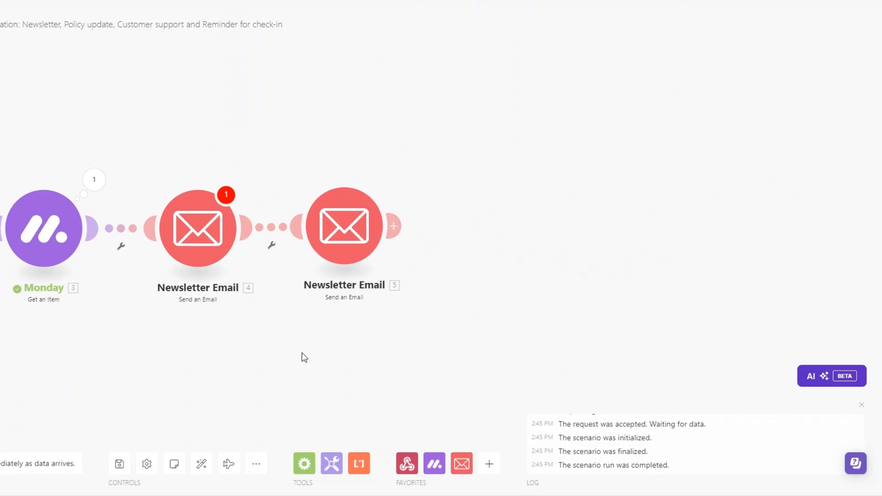
pyautogui.rightClick(358, 235)
pyautogui.click(410, 317)
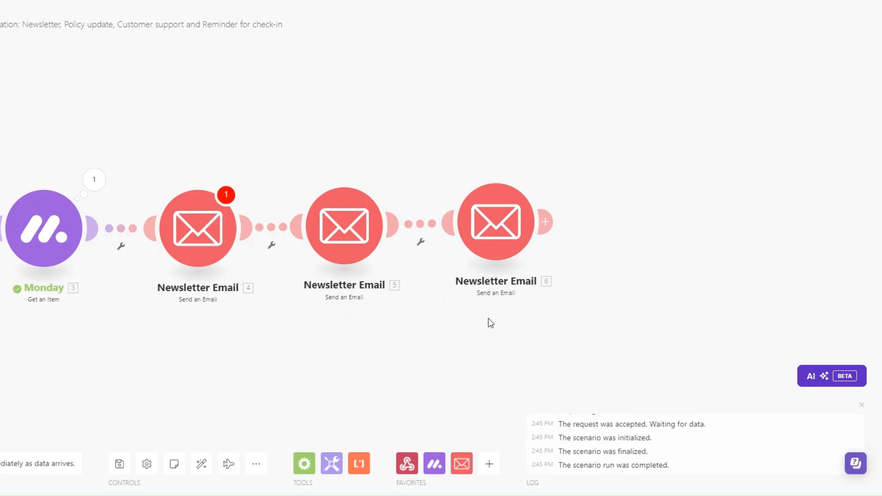
pyautogui.rightClick(511, 235)
pyautogui.click(571, 318)
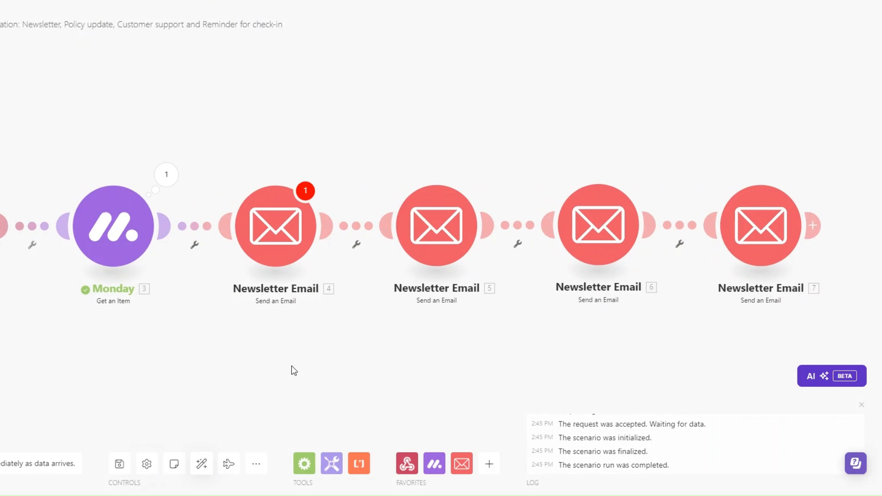
pyautogui.rightClick(413, 238)
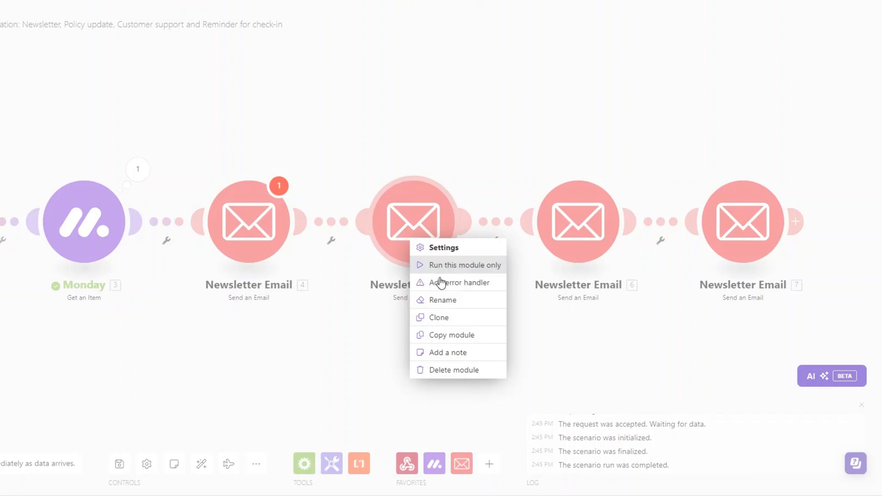
# - Rename the first cloned email module to Policy Updates Email
pyautogui.click(455, 305)
pyautogui.moveTo(376, 175); pyautogui.dragTo(334, 172)
pyautogui.press('BackSpace')
pyautogui.write('Policy Updates Email')
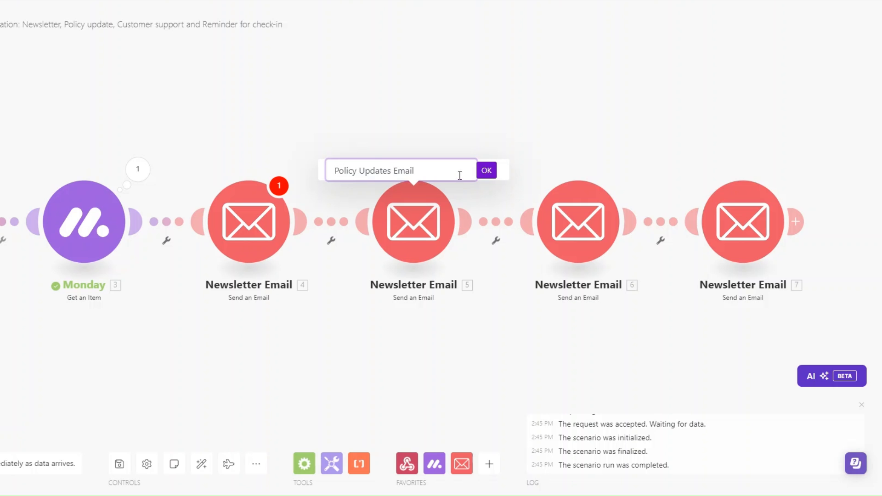
pyautogui.click(486, 170)
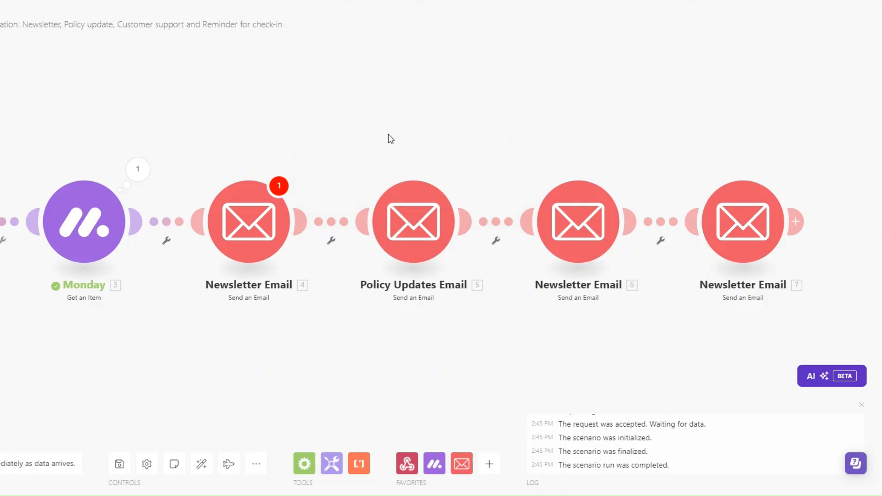
# - Rename the second cloned email module to Customer Support Email
pyautogui.rightClick(562, 227)
pyautogui.click(602, 287)
pyautogui.moveTo(543, 169); pyautogui.dragTo(502, 173)
pyautogui.press('BackSpace')
pyautogui.write('Customer Support Email')
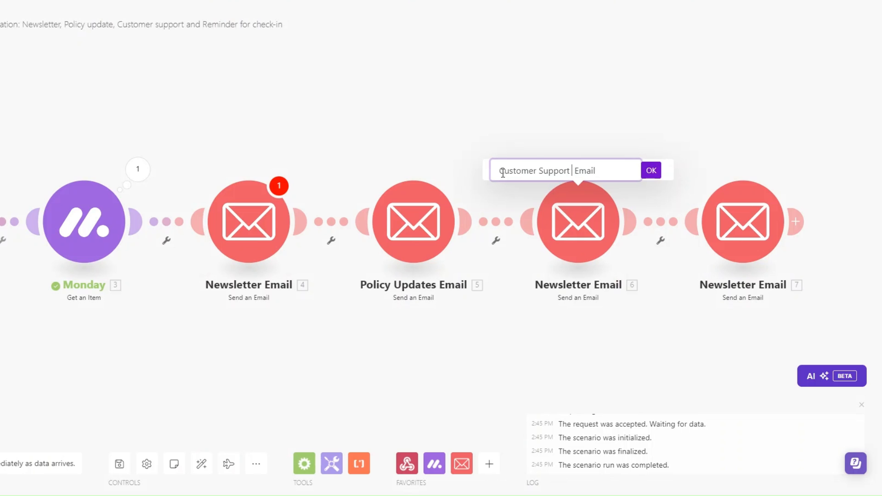
pyautogui.press('BackSpace')
pyautogui.click(651, 170)
# - Rename the third cloned email module to Check-ins Email
pyautogui.hscroll(3, 643, 275)
pyautogui.rightClick(688, 226)
pyautogui.click(722, 290)
pyautogui.click(632, 173)
pyautogui.press('BackSpace')
pyautogui.press('BackSpace')
pyautogui.press('BackSpace')
pyautogui.press('BackSpace')
pyautogui.press('BackSpace')
pyautogui.press('BackSpace')
pyautogui.press('BackSpace')
pyautogui.press('BackSpace')
pyautogui.press('BackSpace')
pyautogui.press('BackSpace')
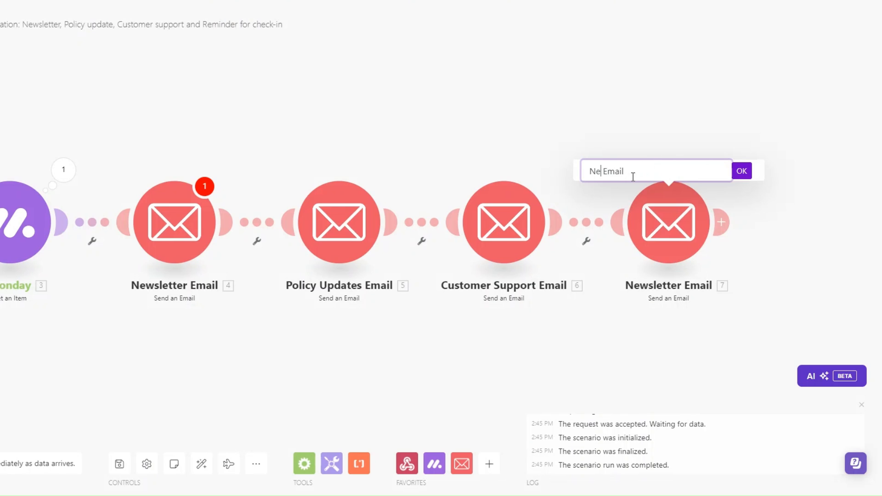
pyautogui.write('Check-in')
pyautogui.click(741, 172)
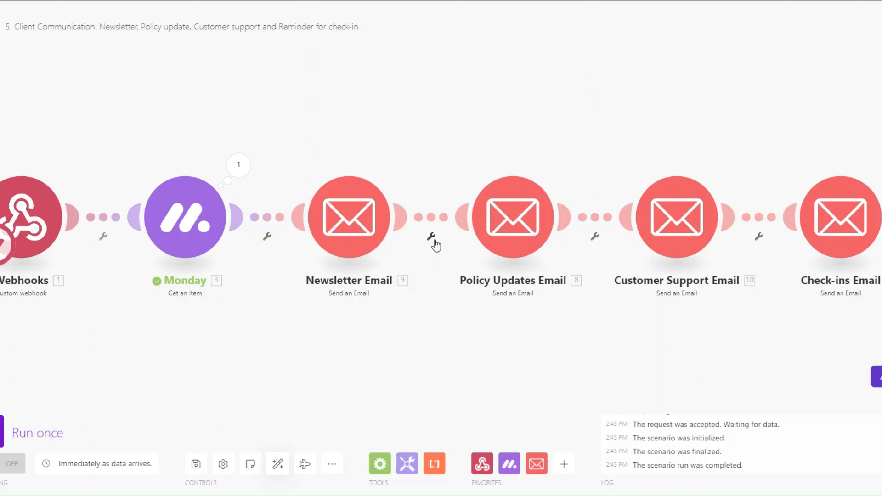
# - Add a filter labelled Wait 2 days on the link after Newsletter Email
pyautogui.click(430, 238)
pyautogui.click(436, 248)
pyautogui.click(514, 167)
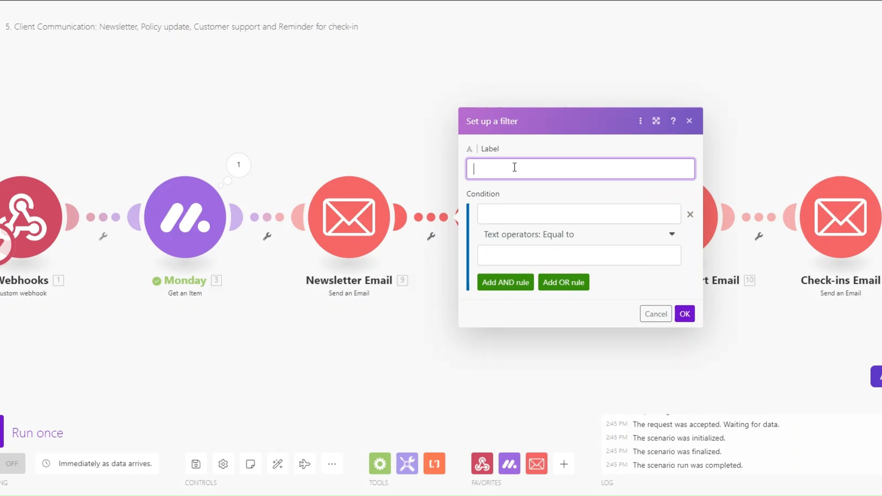
pyautogui.click(545, 241)
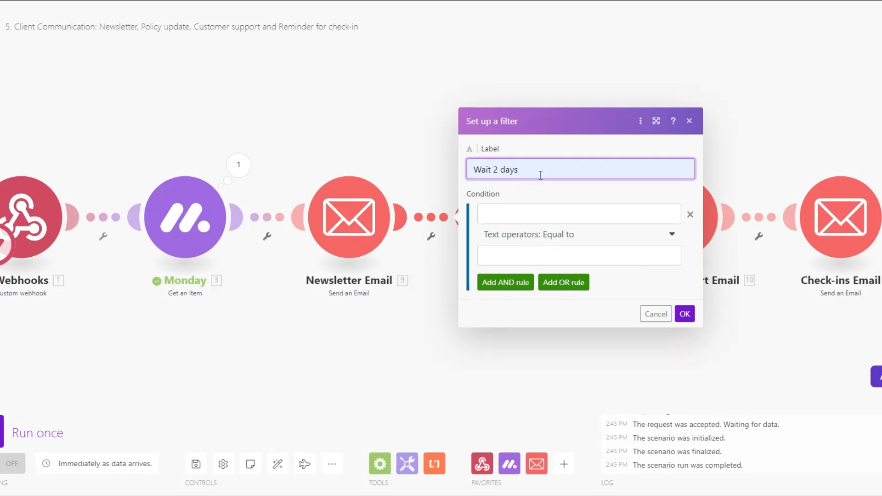
# - Set the filter condition to Date equal to addDays(now; 2) and save it
pyautogui.click(525, 216)
pyautogui.write('Date')
pyautogui.click(538, 257)
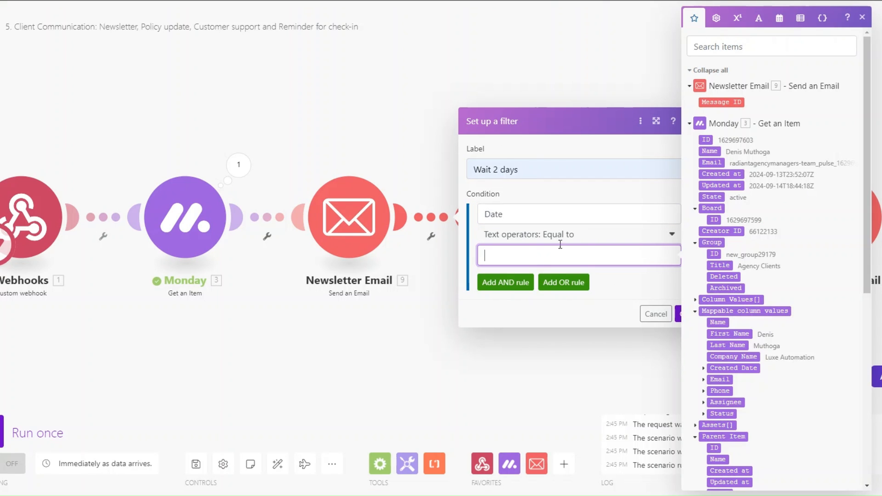
pyautogui.click(799, 19)
pyautogui.click(779, 197)
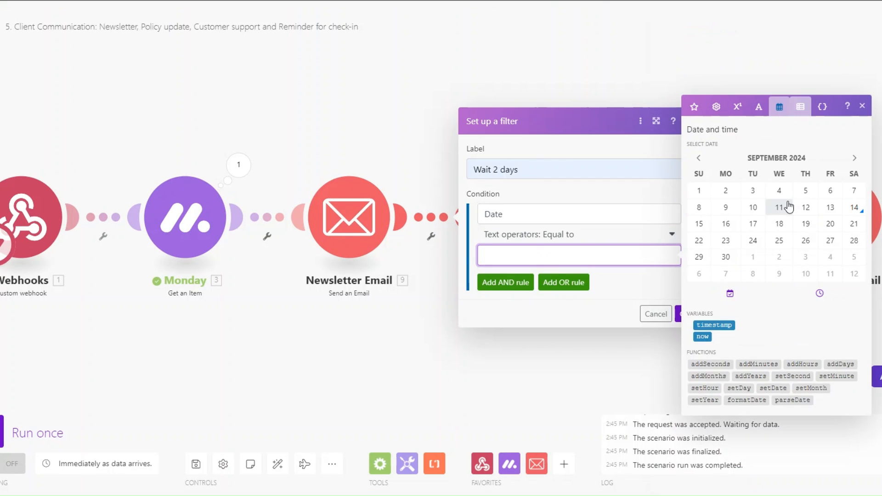
pyautogui.click(841, 364)
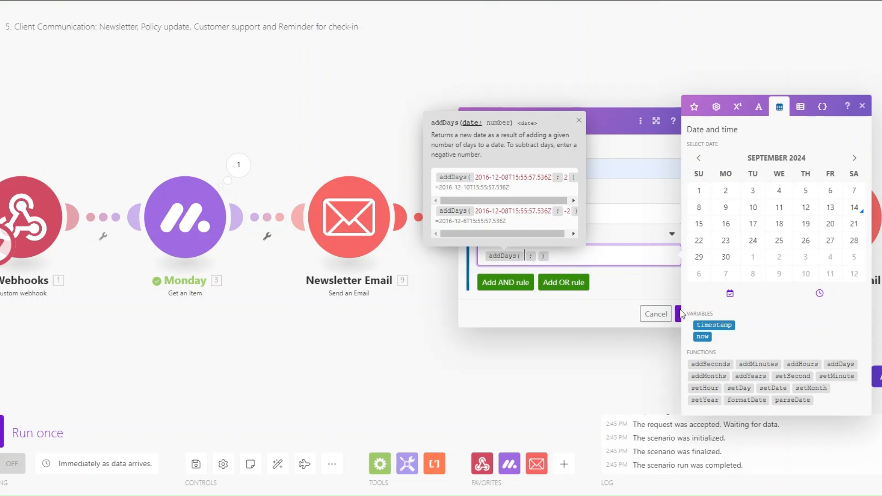
pyautogui.click(703, 337)
pyautogui.click(557, 256)
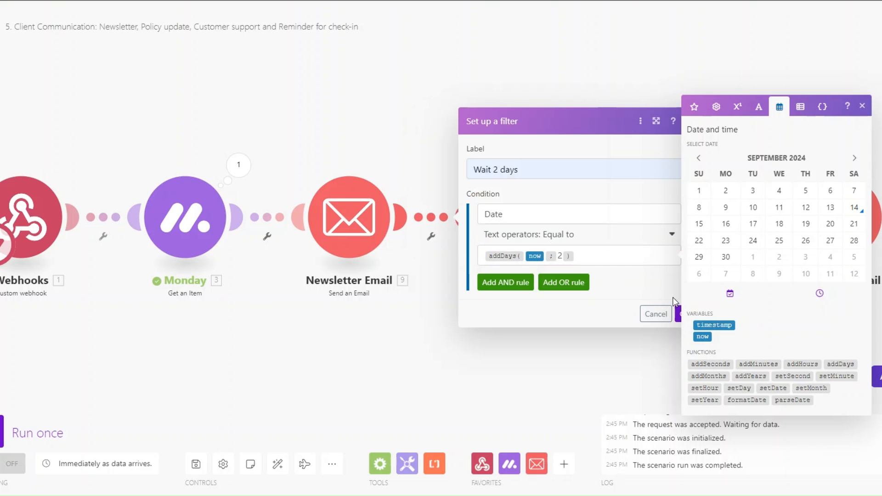
pyautogui.click(678, 317)
pyautogui.moveTo(515, 236); pyautogui.dragTo(525, 236)
pyautogui.moveTo(557, 370); pyautogui.dragTo(398, 354)
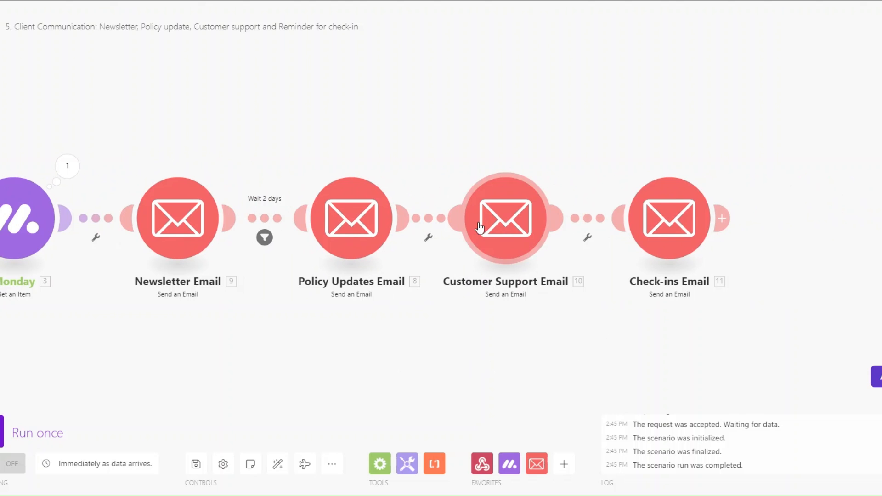
# - Add a filter labelled Wait 2 days on the Policy Updates to Customer Support link
pyautogui.click(427, 236)
pyautogui.click(450, 250)
pyautogui.click(500, 170)
pyautogui.write('Wait 1 day')
pyautogui.click(550, 238)
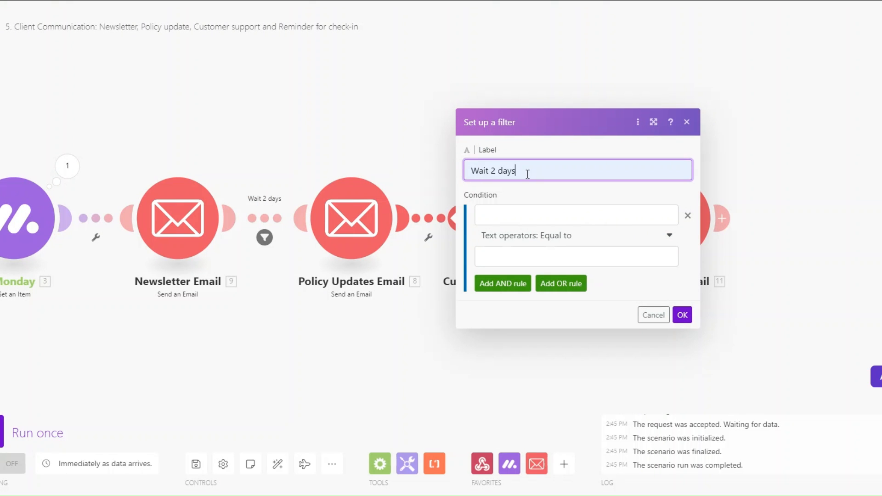
# - Set its condition to Date equal to addDays(now; 2) and save the filter
pyautogui.click(523, 224)
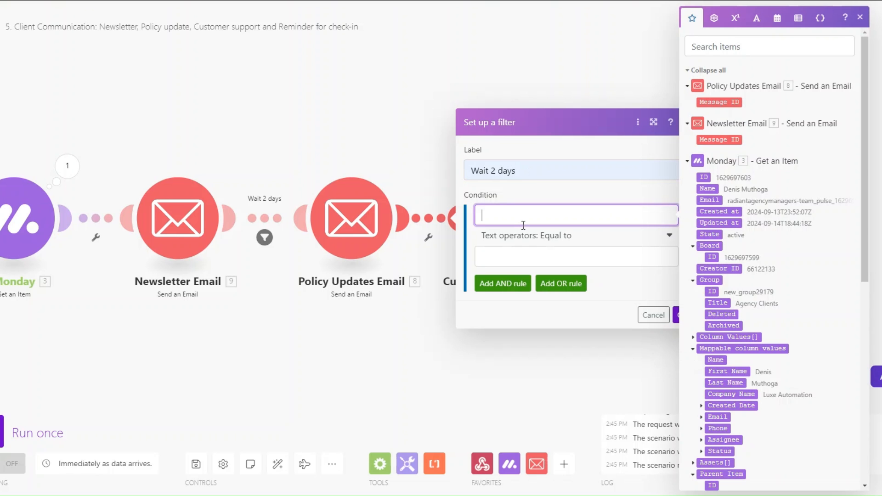
pyautogui.write('Date')
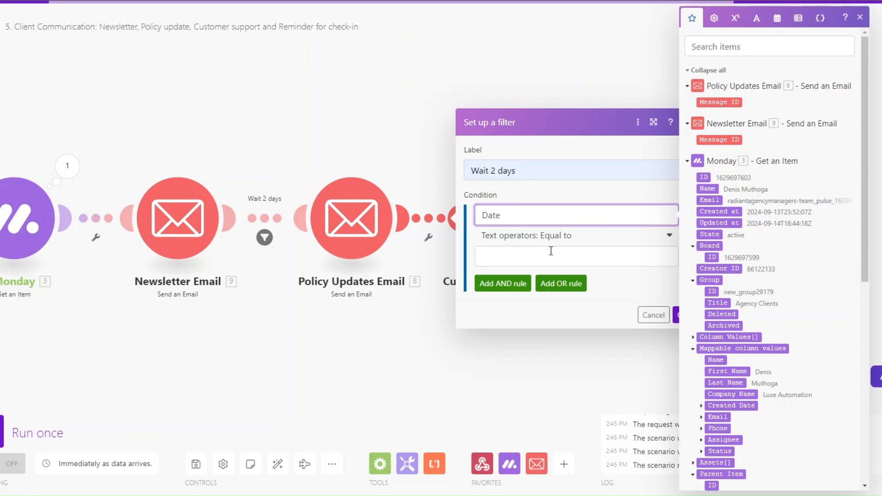
pyautogui.click(569, 257)
pyautogui.click(777, 18)
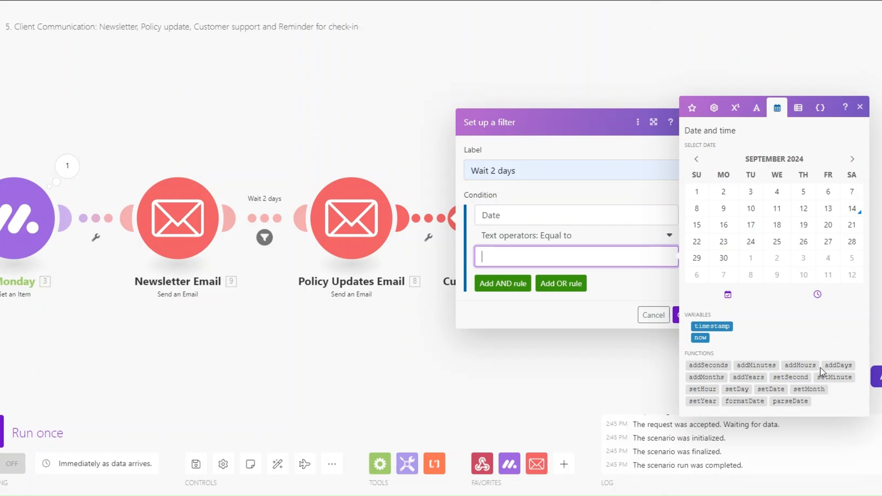
pyautogui.click(838, 364)
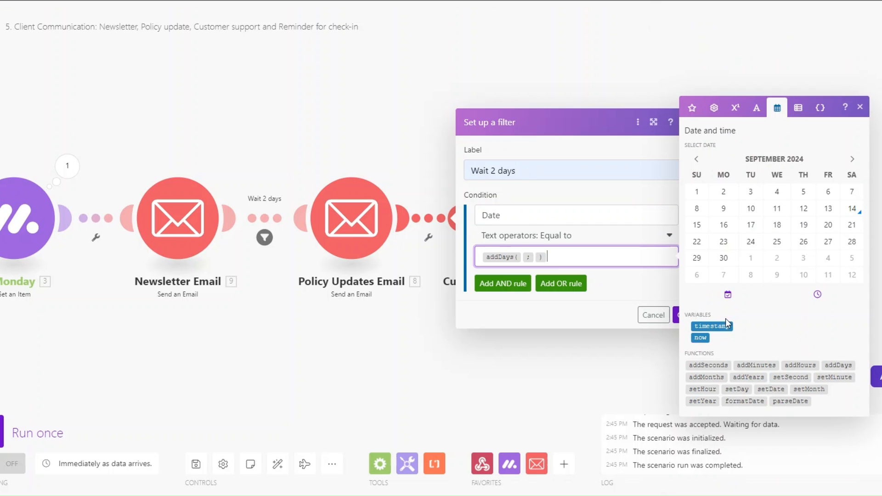
pyautogui.click(523, 257)
pyautogui.click(700, 338)
pyautogui.click(556, 257)
pyautogui.write('2')
pyautogui.click(574, 257)
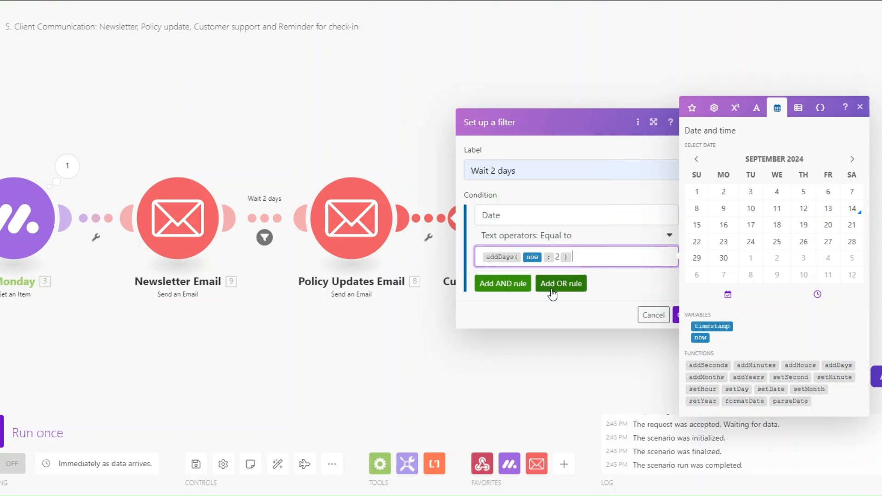
pyautogui.click(675, 315)
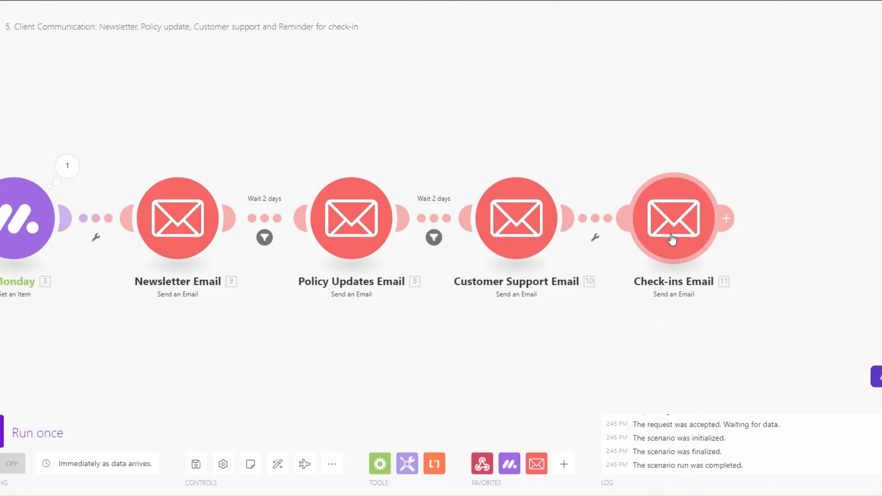
# - Add a filter labelled Wait 5 days on the link before Check-ins Email
pyautogui.click(593, 238)
pyautogui.click(599, 248)
pyautogui.click(677, 167)
pyautogui.write('Wait 2 days')
pyautogui.doubleClick(660, 170)
pyautogui.write('5')
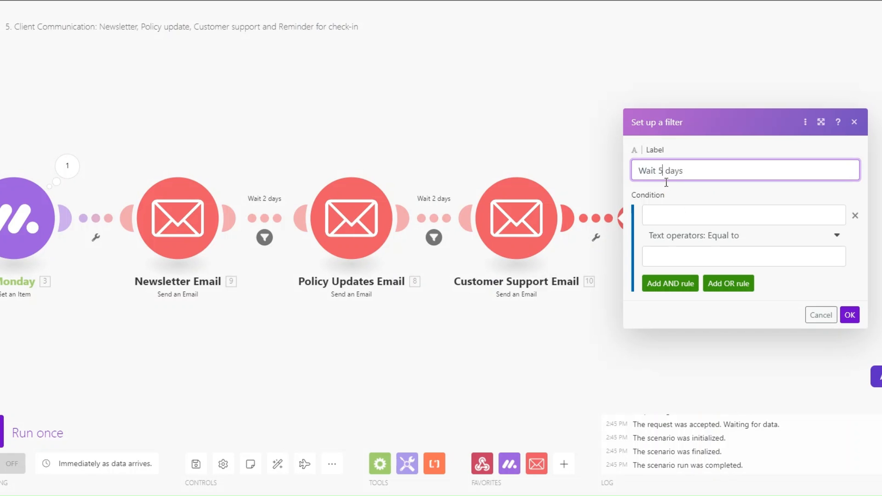
# - Set the condition to Date equal to addDays(now; 5), save, and auto-align the scenario
pyautogui.click(666, 222)
pyautogui.write('Date')
pyautogui.click(720, 256)
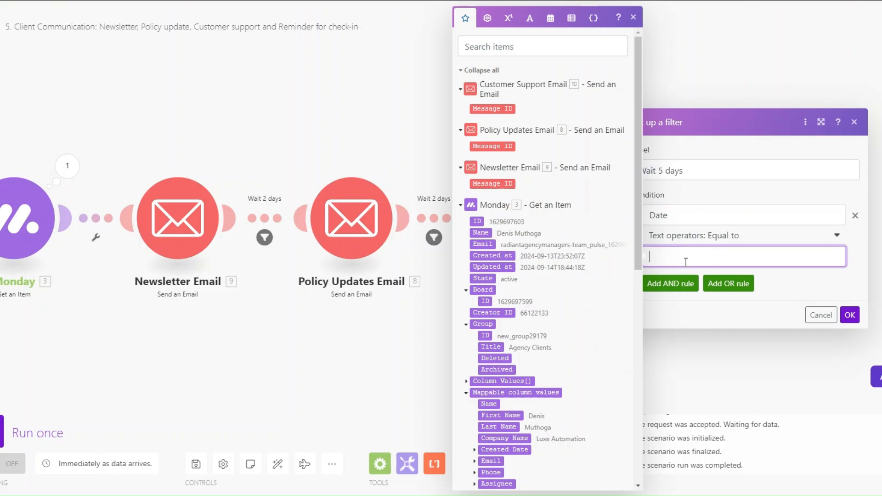
pyautogui.click(569, 19)
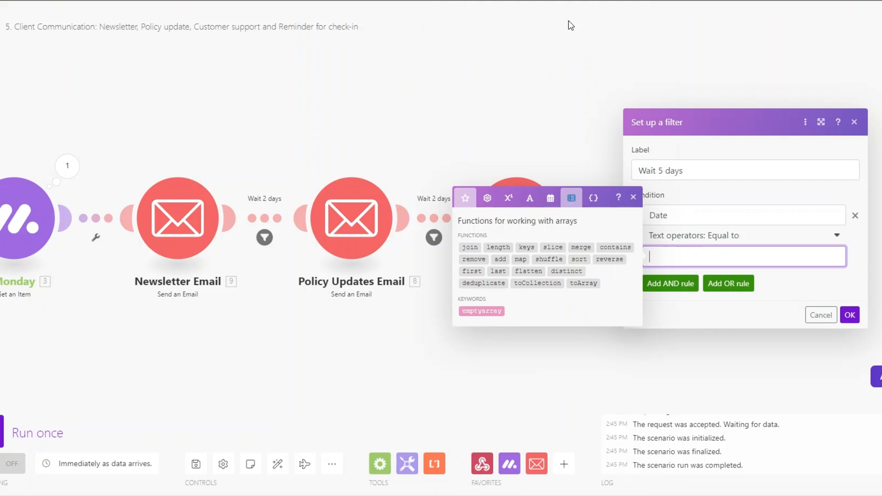
pyautogui.click(550, 198)
pyautogui.click(610, 365)
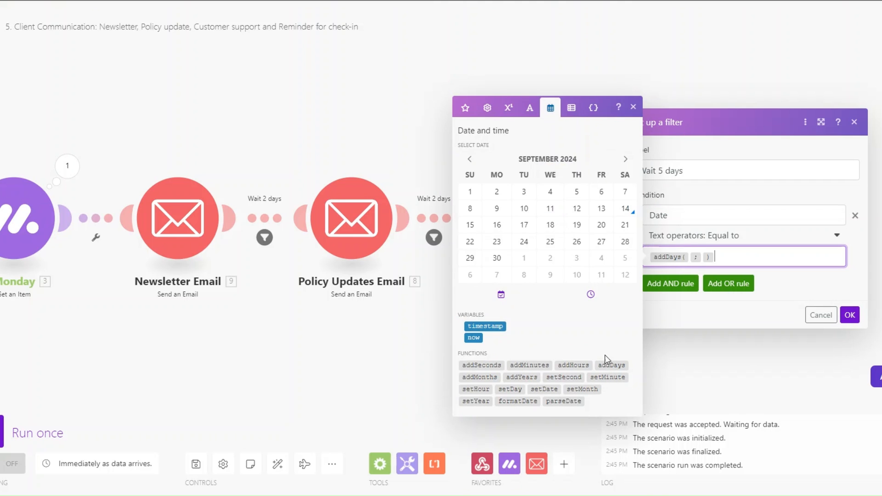
pyautogui.click(690, 258)
pyautogui.click(474, 337)
pyautogui.click(721, 256)
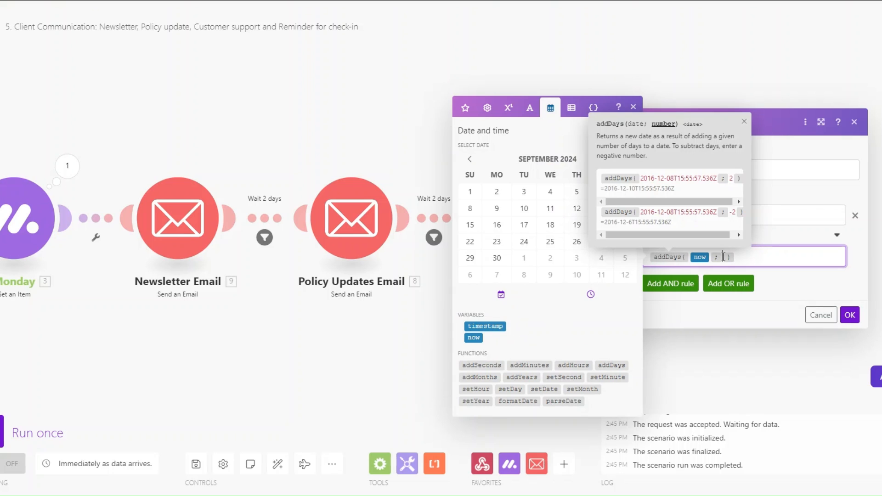
pyautogui.write('5')
pyautogui.click(763, 262)
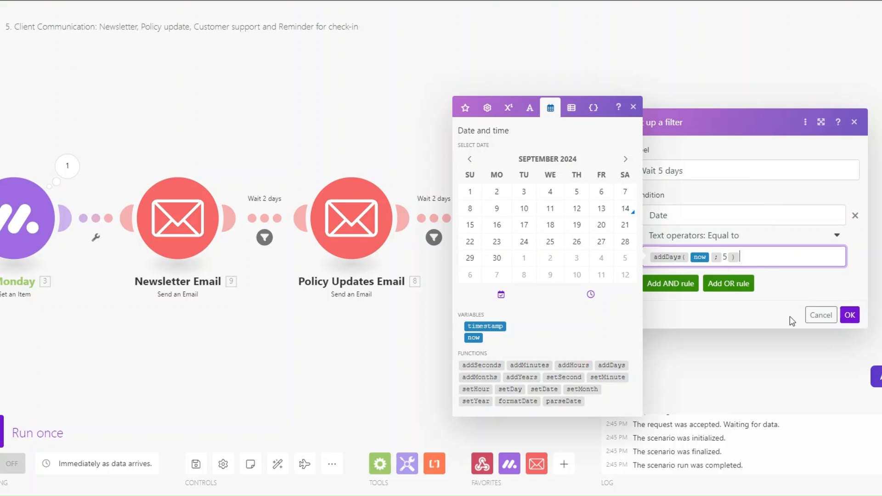
pyautogui.click(849, 315)
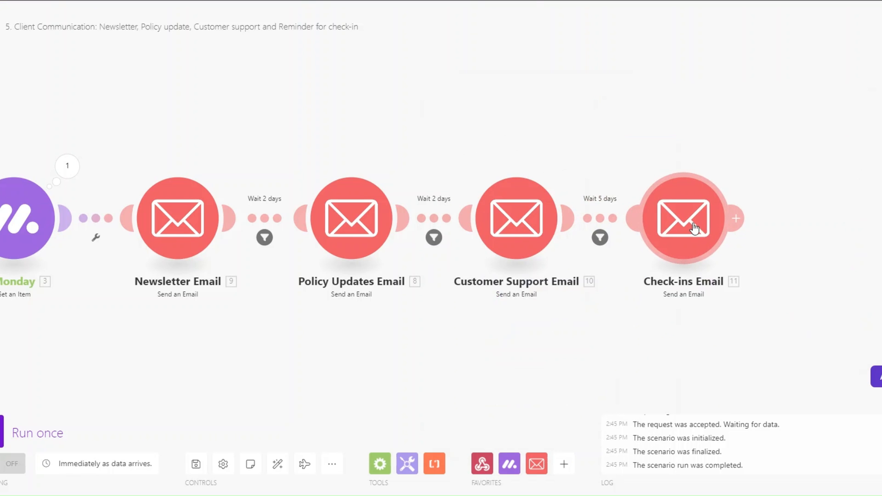
pyautogui.moveTo(370, 374); pyautogui.dragTo(457, 375)
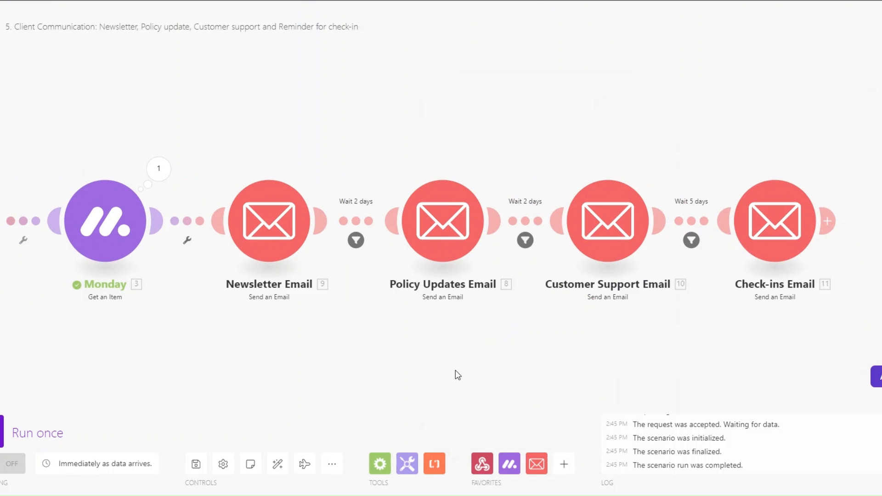
pyautogui.click(275, 467)
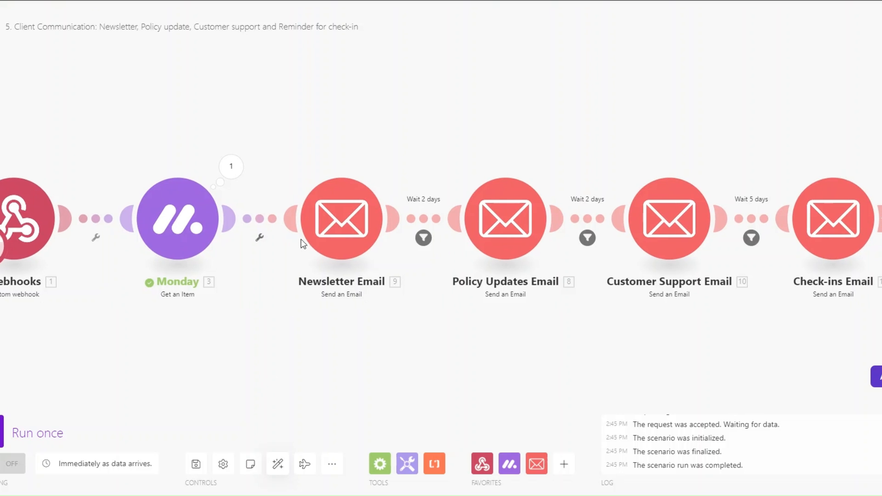
pyautogui.click(331, 243)
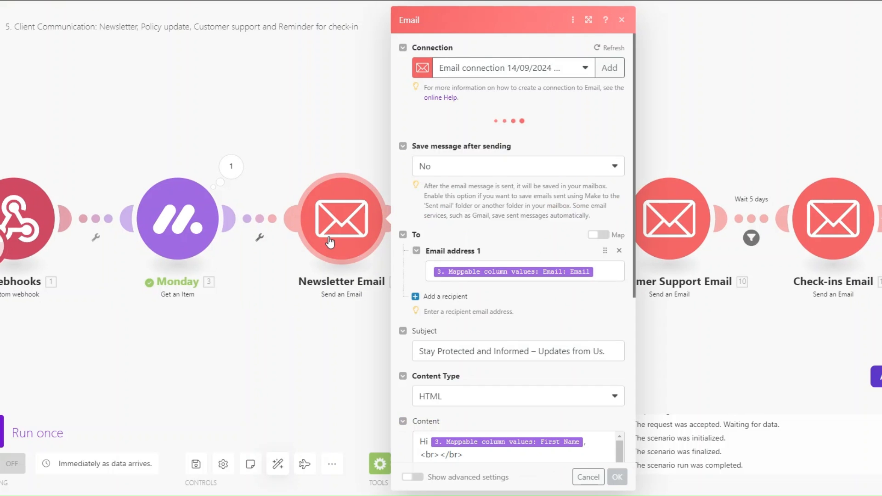
pyautogui.click(599, 286)
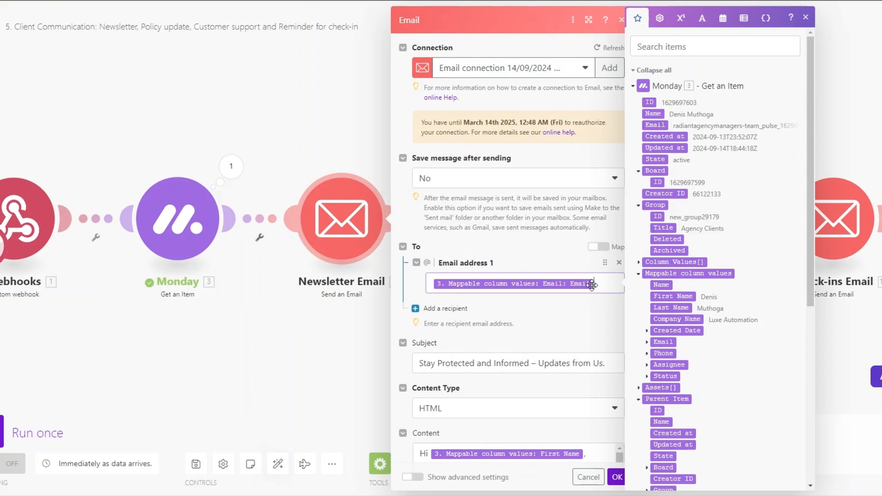
pyautogui.scroll(-1, 688, 275)
pyautogui.scroll(1, 690, 276)
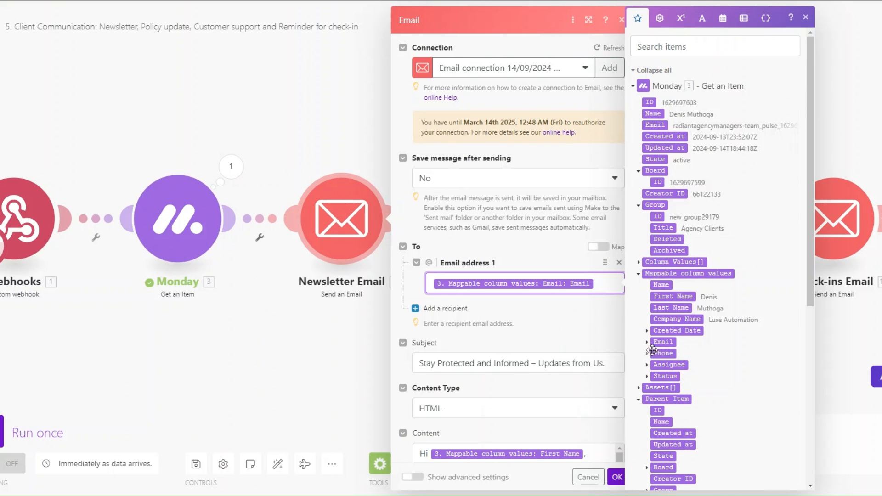
pyautogui.click(647, 342)
pyautogui.scroll(-6, 549, 297)
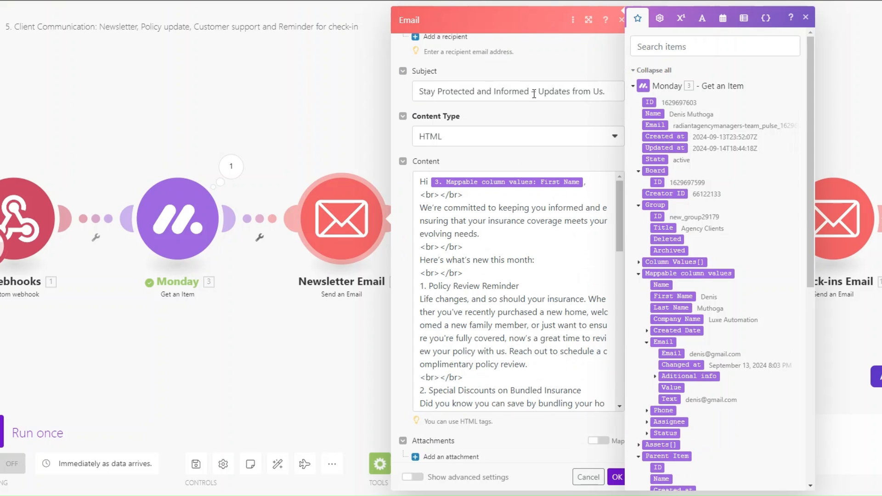
pyautogui.scroll(-1, 543, 224)
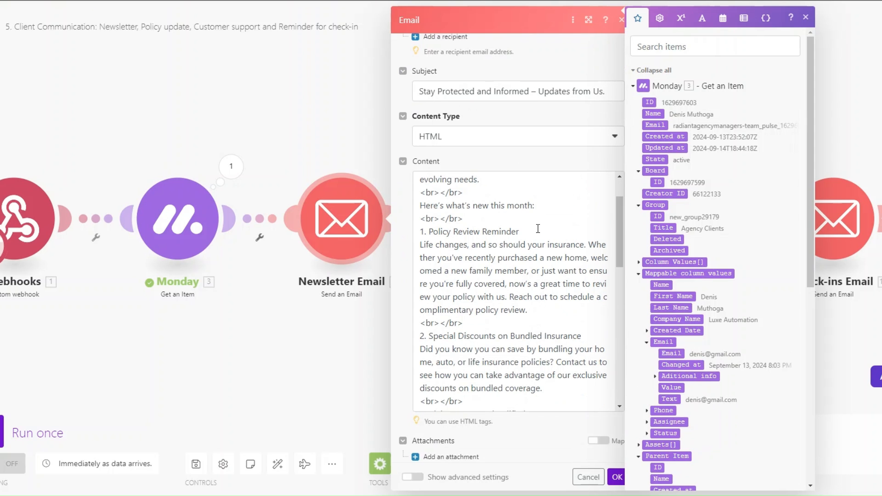
pyautogui.moveTo(429, 232); pyautogui.dragTo(539, 235)
pyautogui.scroll(-2, 541, 241)
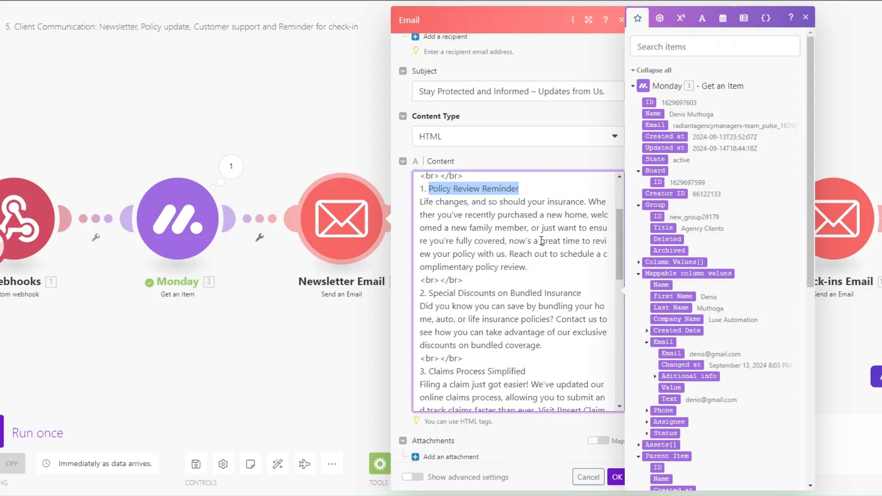
pyautogui.moveTo(429, 228); pyautogui.dragTo(588, 230)
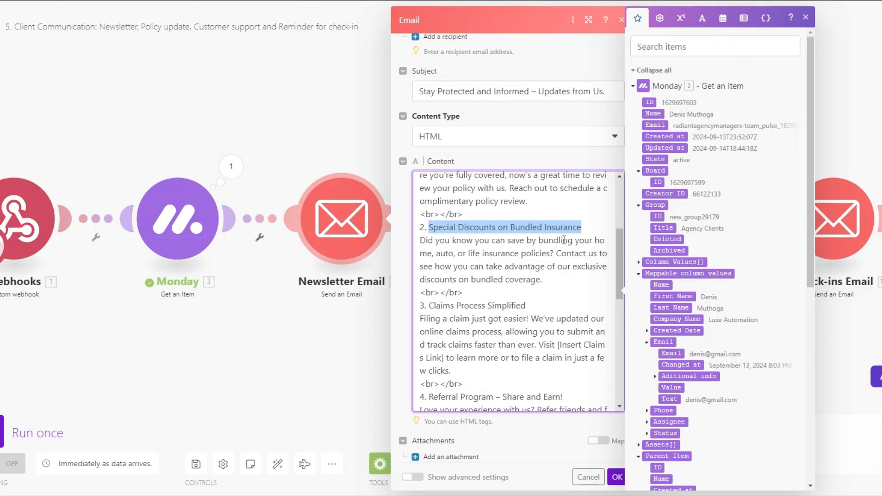
pyautogui.scroll(-2, 564, 239)
pyautogui.moveTo(429, 197); pyautogui.dragTo(543, 198)
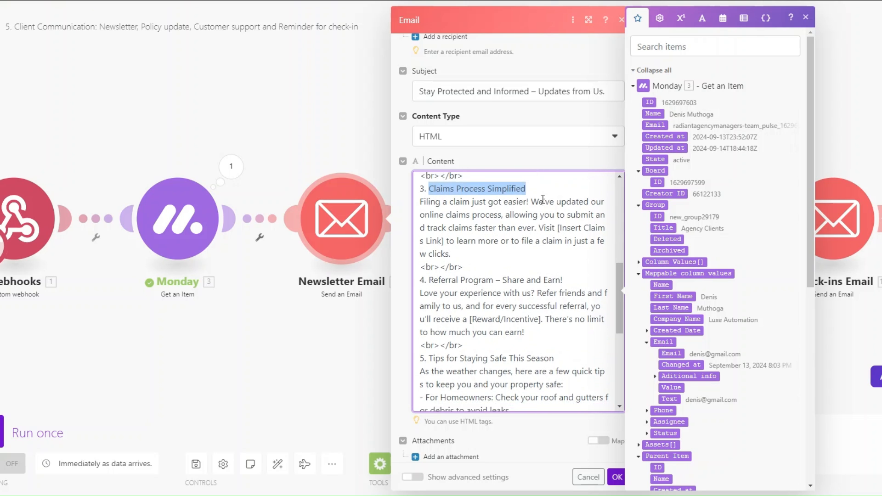
pyautogui.scroll(-2, 542, 199)
pyautogui.moveTo(429, 180); pyautogui.dragTo(506, 182)
pyautogui.moveTo(429, 260); pyautogui.dragTo(554, 260)
pyautogui.scroll(-3, 544, 262)
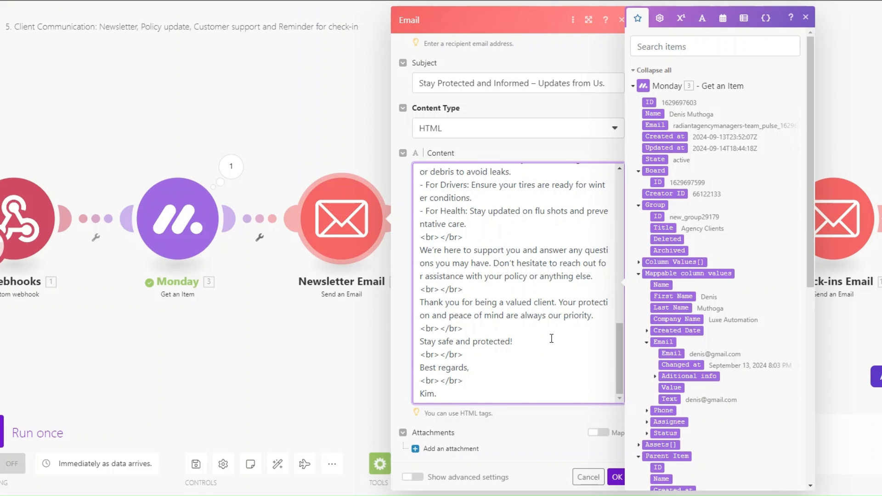
pyautogui.click(616, 477)
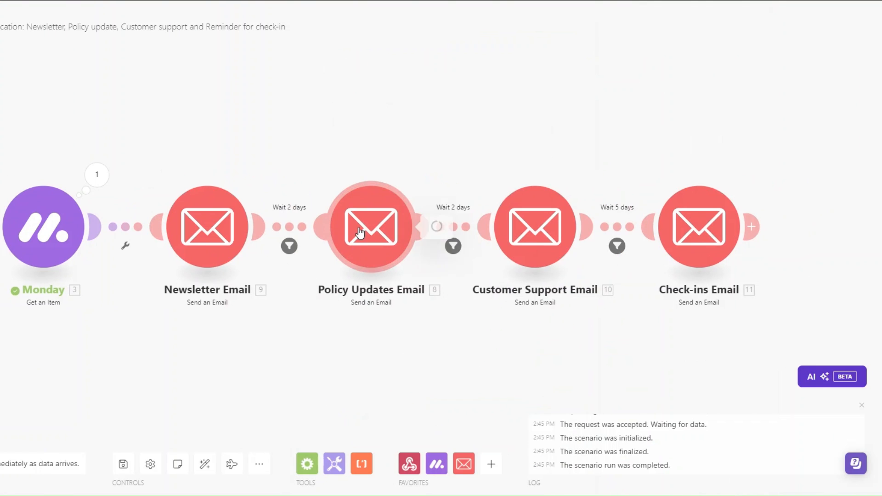
# - Open the Policy Updates Email module and inspect its recipient mapping
pyautogui.click(359, 232)
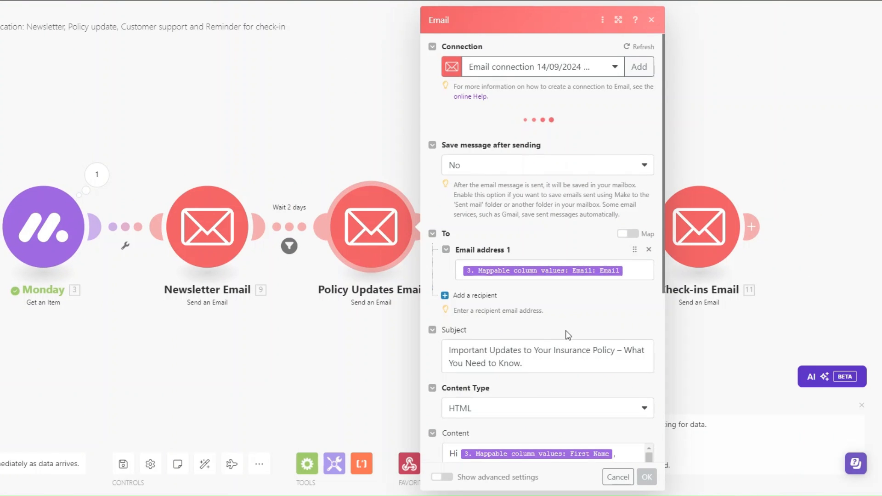
pyautogui.scroll(-3, 566, 335)
pyautogui.click(628, 172)
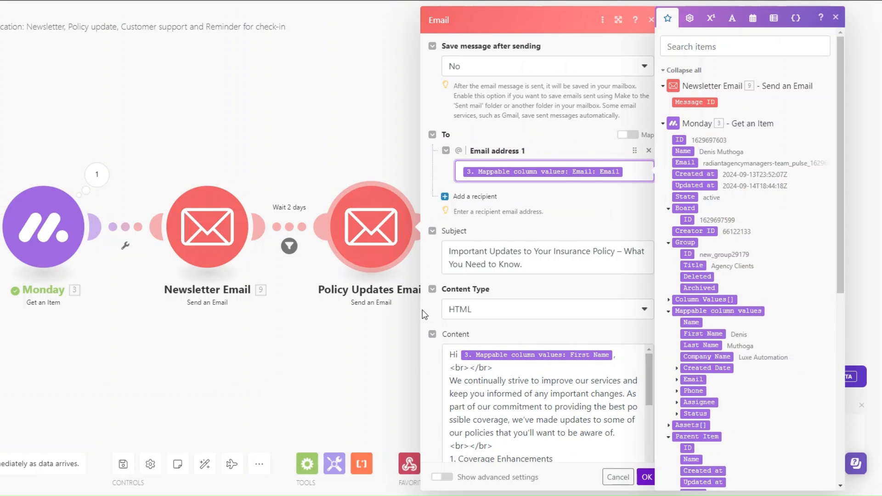
# - Read through the 'Important Updates to Your Insurance Policy' message content, then close the module with OK
pyautogui.scroll(-3, 494, 185)
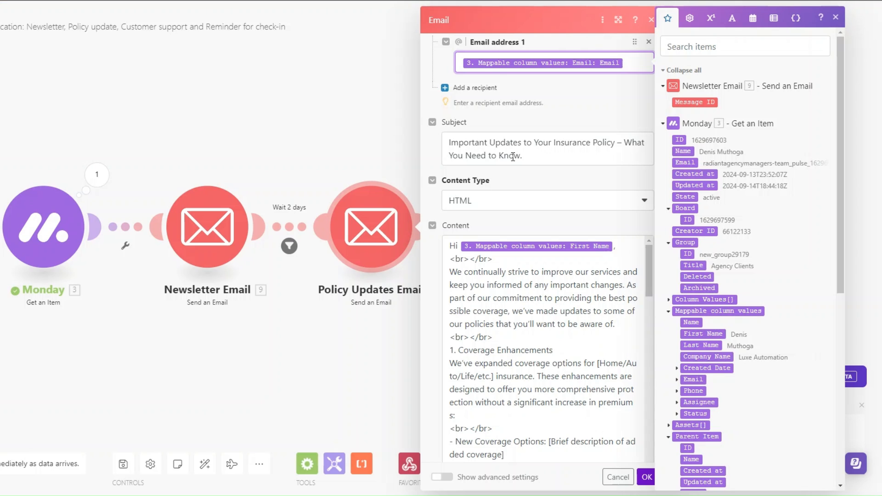
pyautogui.scroll(-2, 558, 294)
pyautogui.scroll(1, 557, 300)
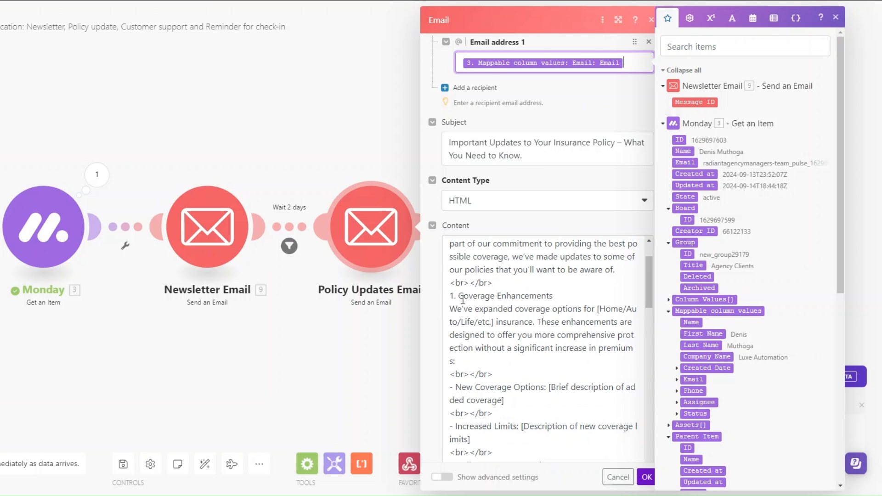
pyautogui.scroll(-2, 571, 304)
pyautogui.scroll(-5, 513, 367)
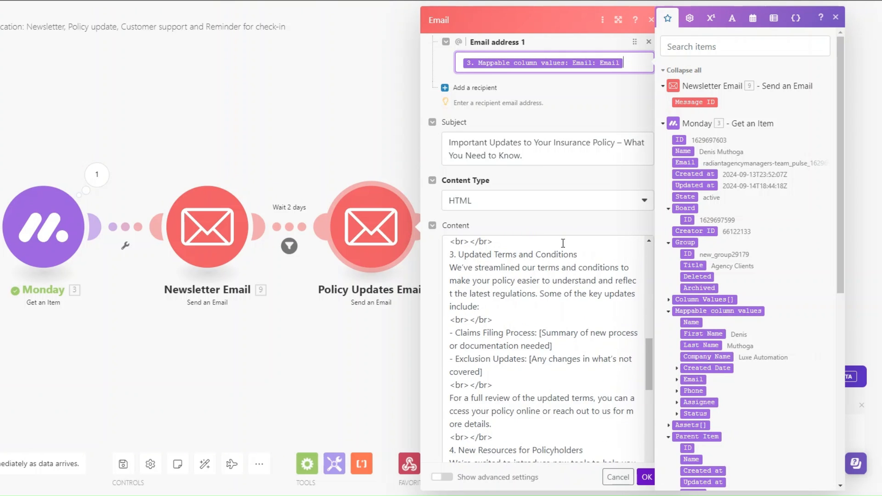
pyautogui.scroll(-2, 588, 266)
pyautogui.scroll(-2, 573, 340)
pyautogui.scroll(1, 551, 342)
pyautogui.scroll(-2, 509, 344)
pyautogui.scroll(-2, 509, 344)
pyautogui.scroll(-2, 528, 338)
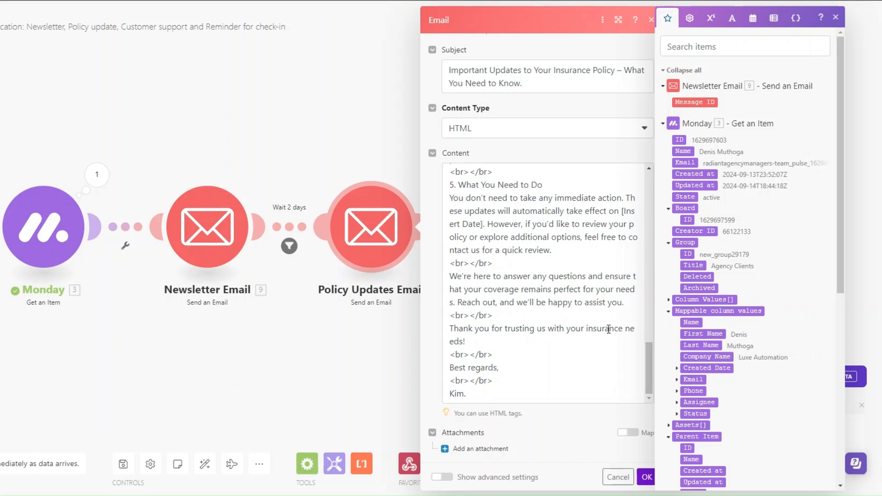
pyautogui.click(645, 476)
# - Pan to the later email modules and check the Customer Support Email recipient mapping
pyautogui.moveTo(438, 333); pyautogui.dragTo(299, 331)
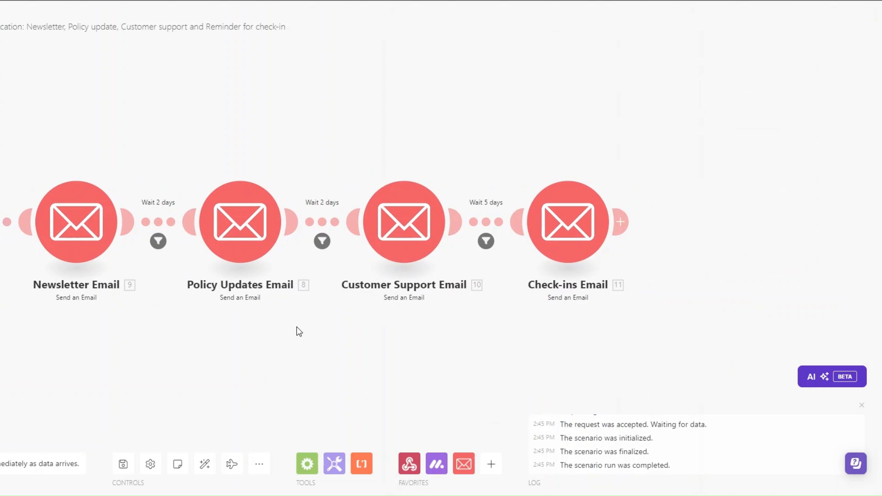
pyautogui.click(407, 219)
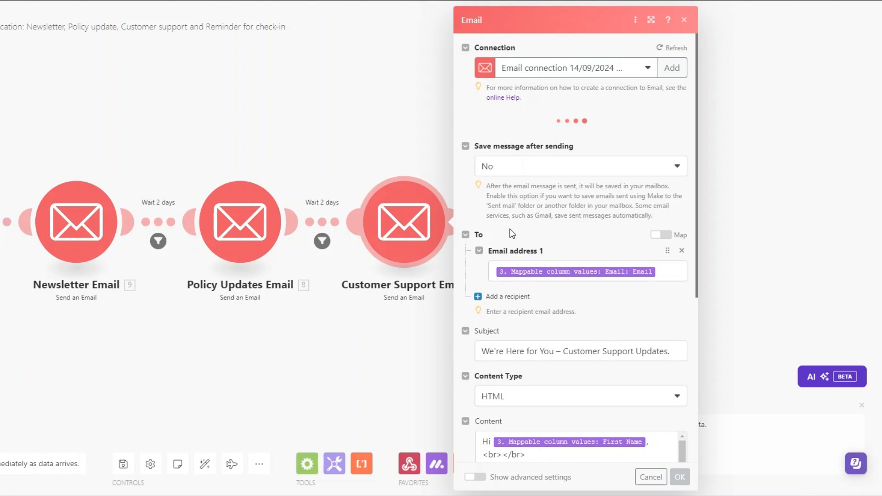
pyautogui.click(675, 285)
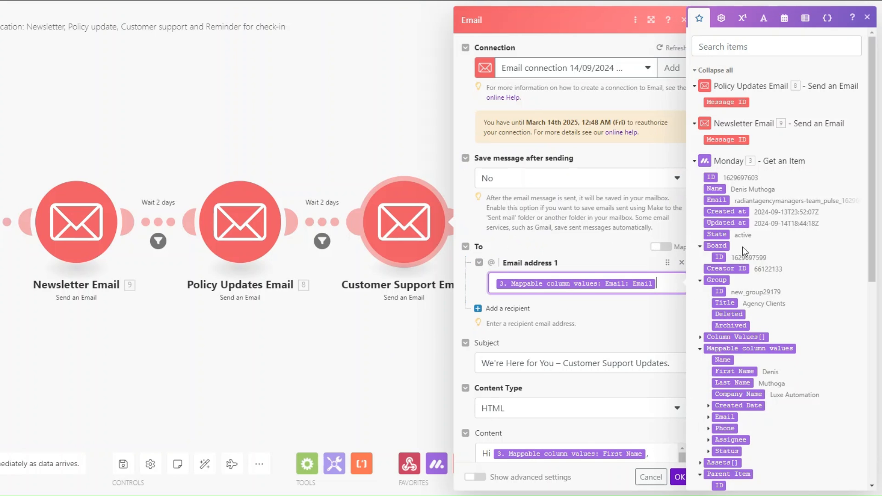
# - Scroll through the Customer Support message, close it, and bring up the Check-ins Email settings
pyautogui.scroll(-2, 747, 250)
pyautogui.scroll(-4, 491, 156)
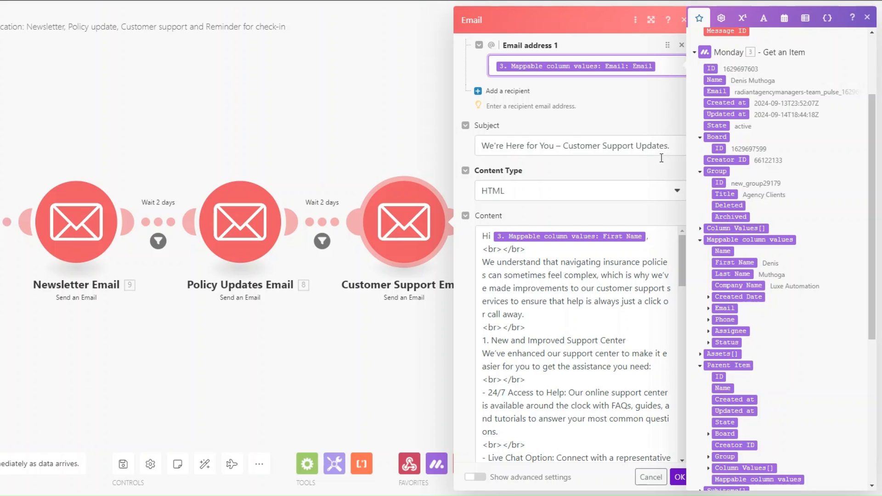
pyautogui.scroll(-3, 607, 278)
pyautogui.scroll(1, 534, 299)
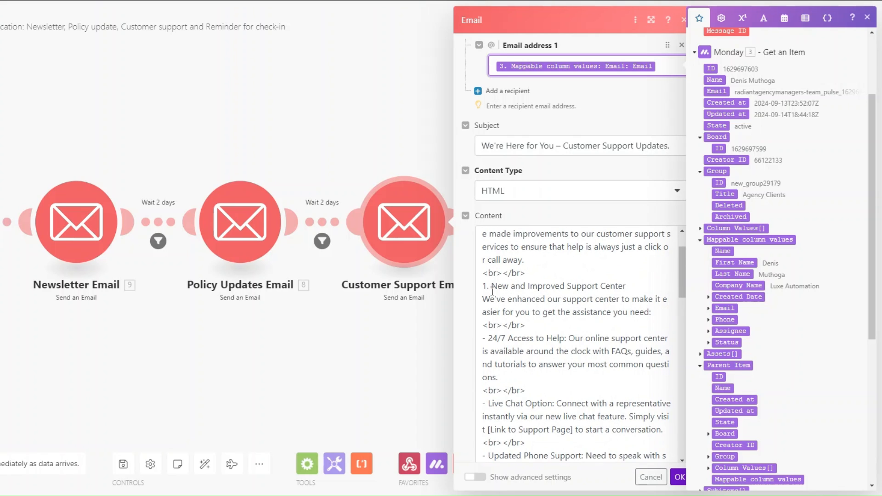
pyautogui.scroll(-2, 632, 290)
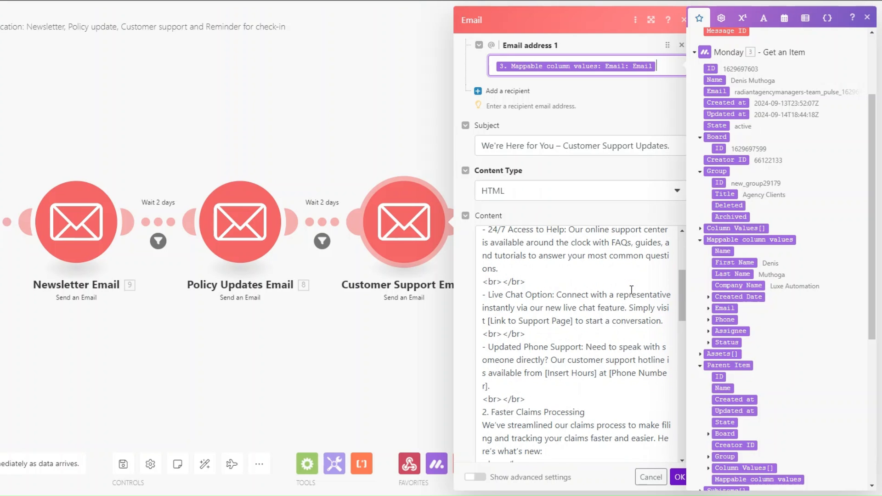
pyautogui.scroll(-2, 631, 290)
pyautogui.scroll(-3, 632, 289)
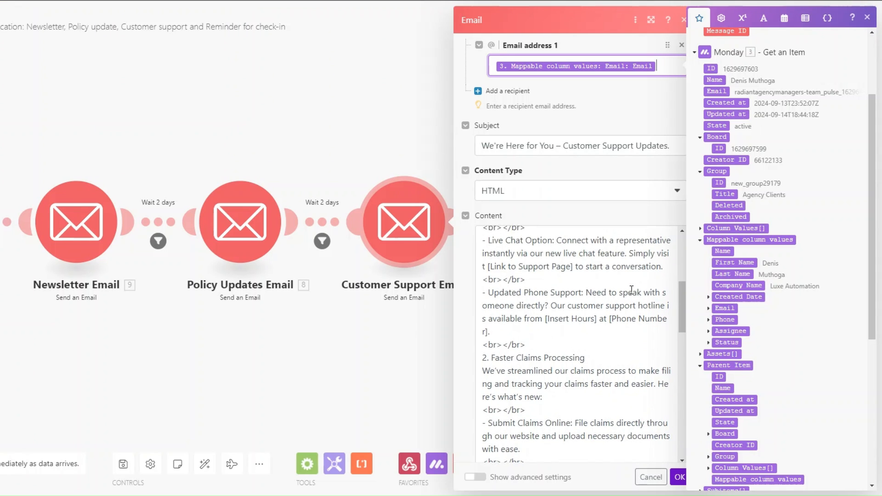
pyautogui.scroll(-3, 589, 253)
pyautogui.scroll(-4, 589, 253)
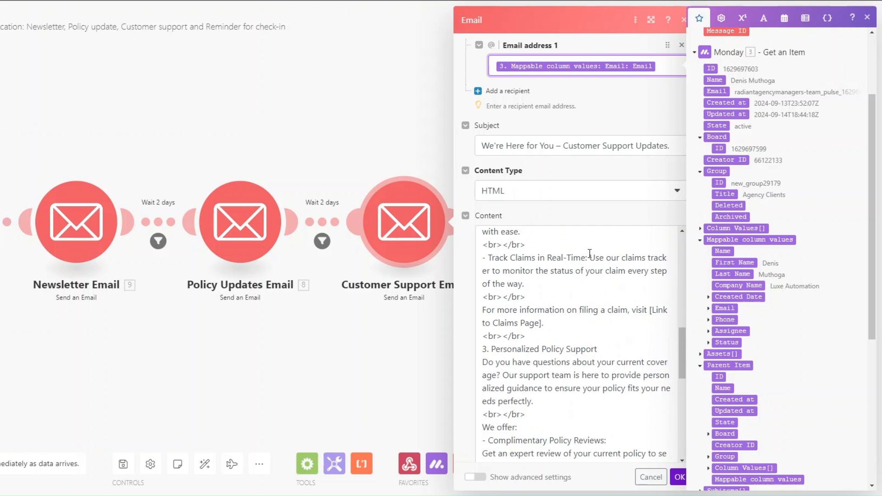
pyautogui.scroll(-4, 580, 285)
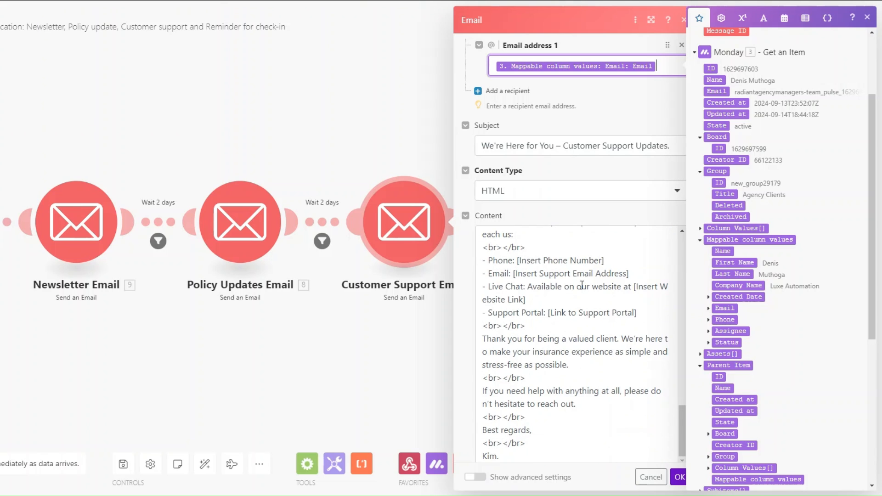
pyautogui.scroll(-2, 581, 286)
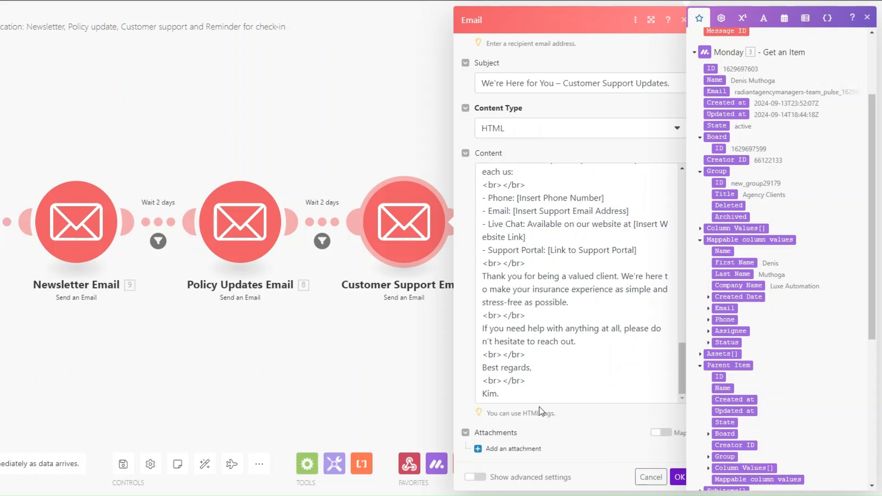
pyautogui.click(679, 476)
pyautogui.click(577, 217)
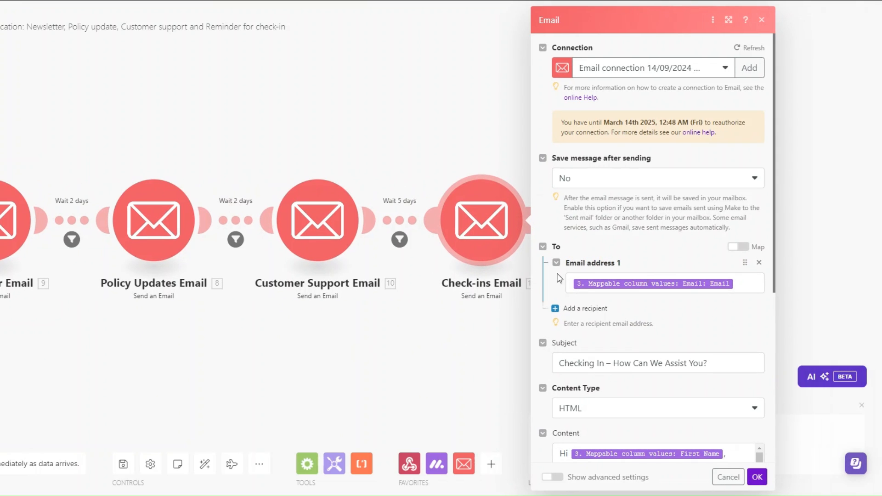
# - Check the Check-ins Email recipient, subject 'Checking In – How Can We Assist You?' and HTML body, then close it
pyautogui.scroll(-4, 559, 278)
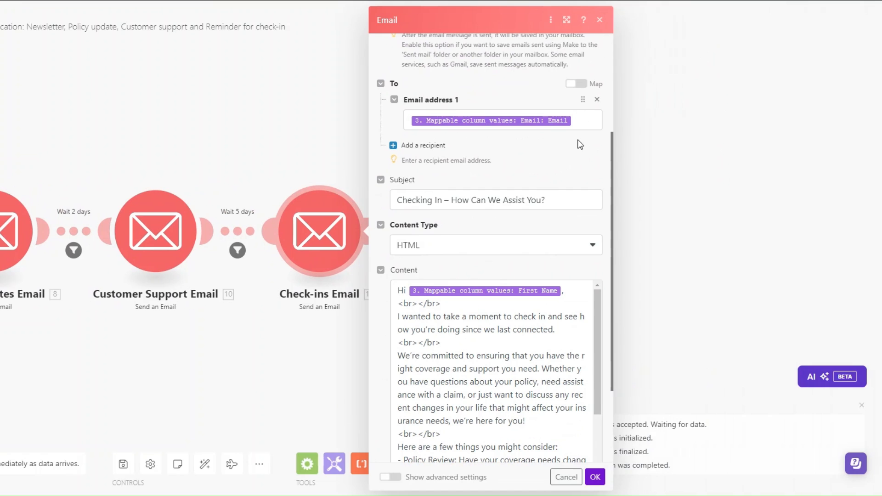
pyautogui.click(581, 121)
pyautogui.click(535, 194)
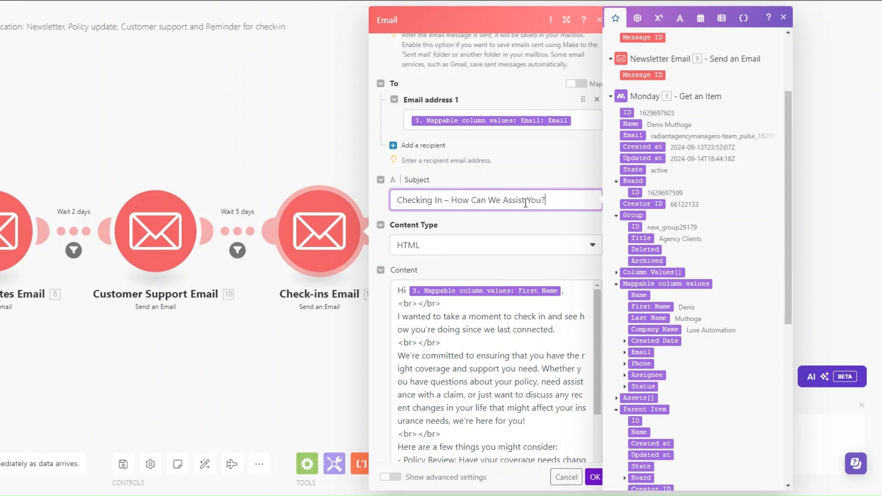
pyautogui.scroll(-3, 526, 215)
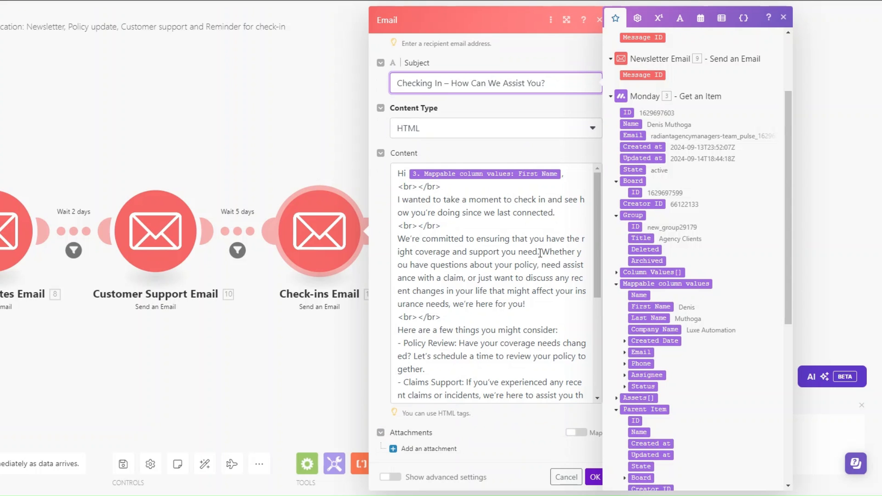
pyautogui.scroll(-4, 540, 252)
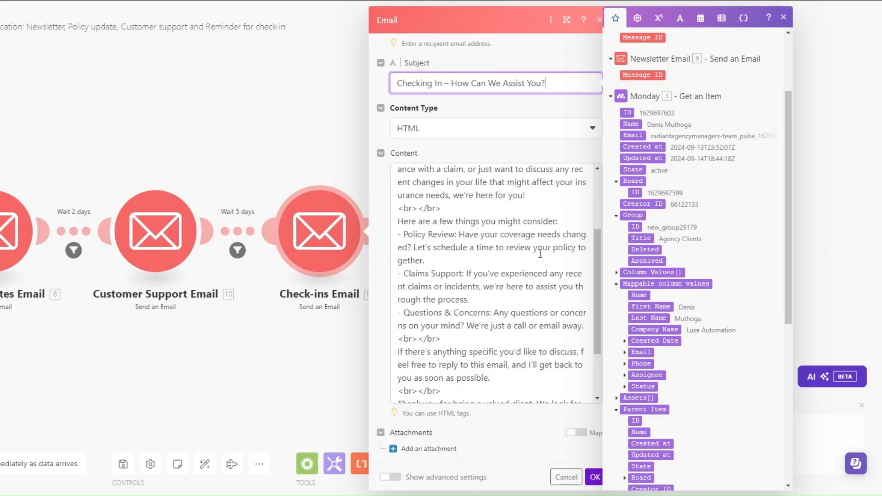
pyautogui.scroll(1, 540, 254)
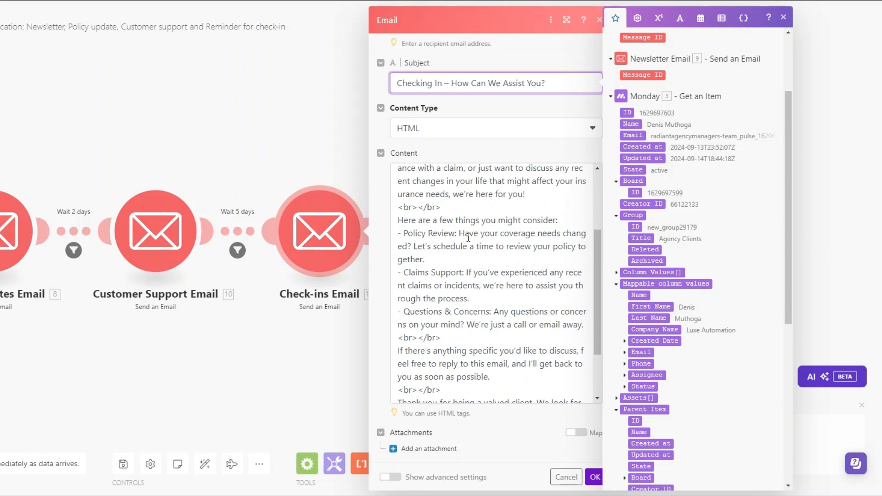
pyautogui.scroll(-2, 416, 229)
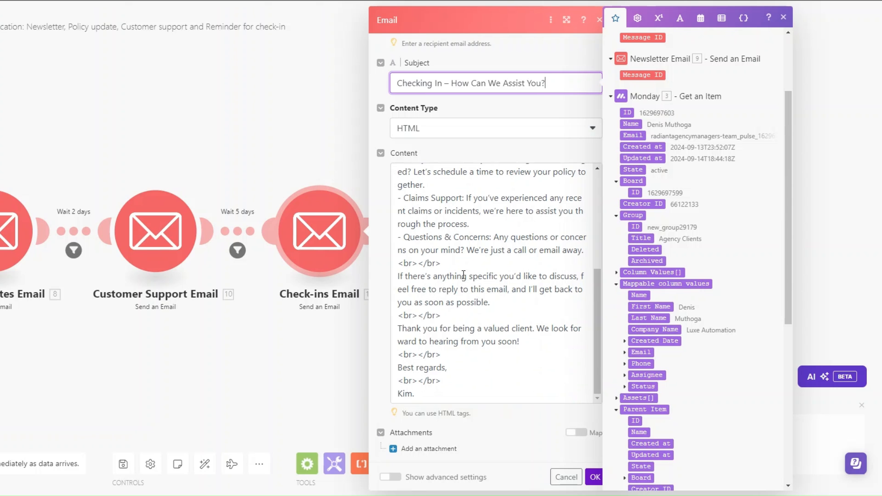
pyautogui.click(595, 477)
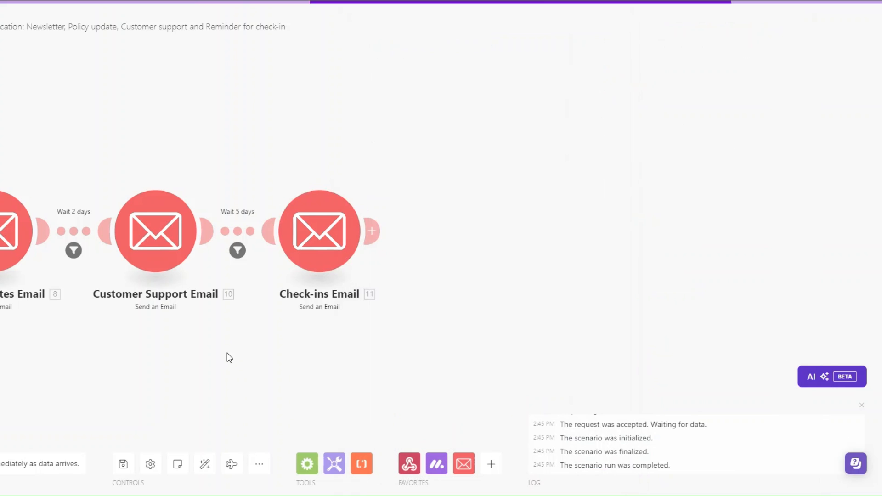
# - Save the client communication scenario and create a new Document Management scenario
pyautogui.click(122, 464)
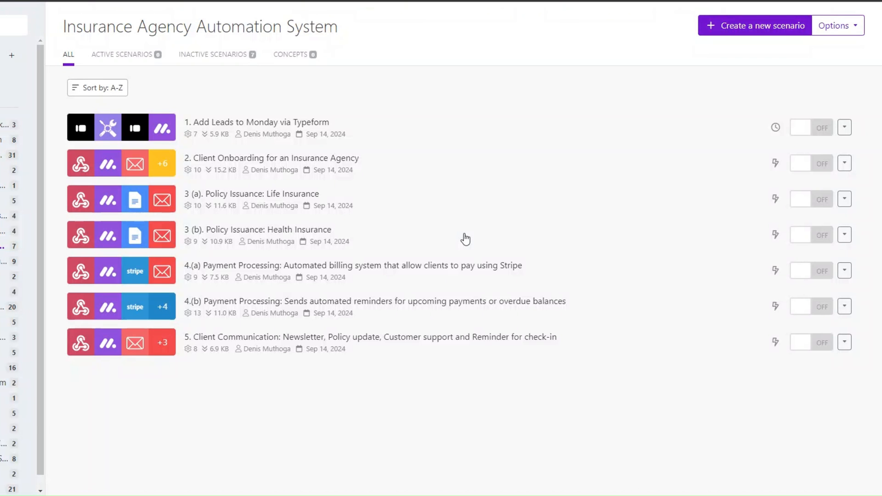
pyautogui.click(750, 26)
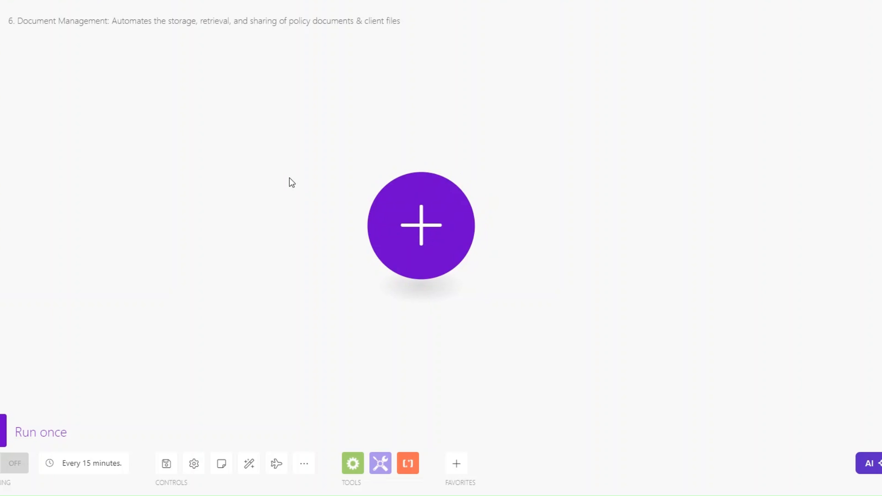
# - Add an Email Watch Emails trigger and review its sender, recipient and subject filters
pyautogui.click(405, 197)
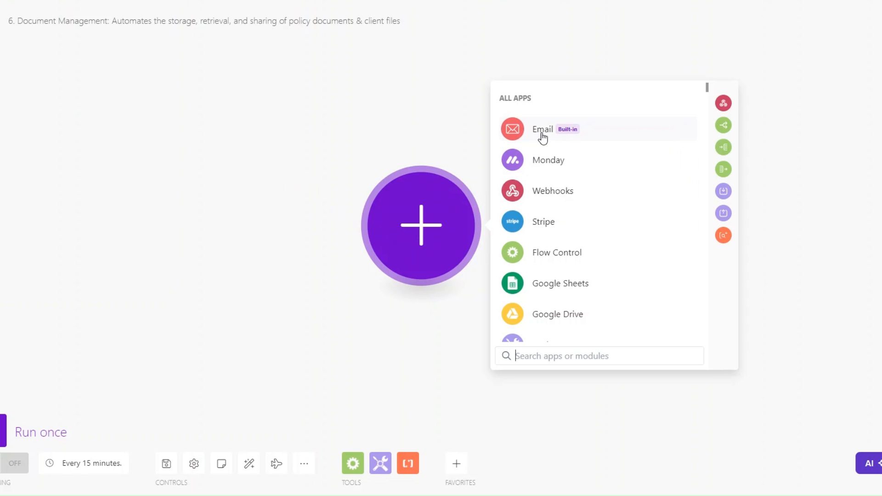
pyautogui.click(543, 133)
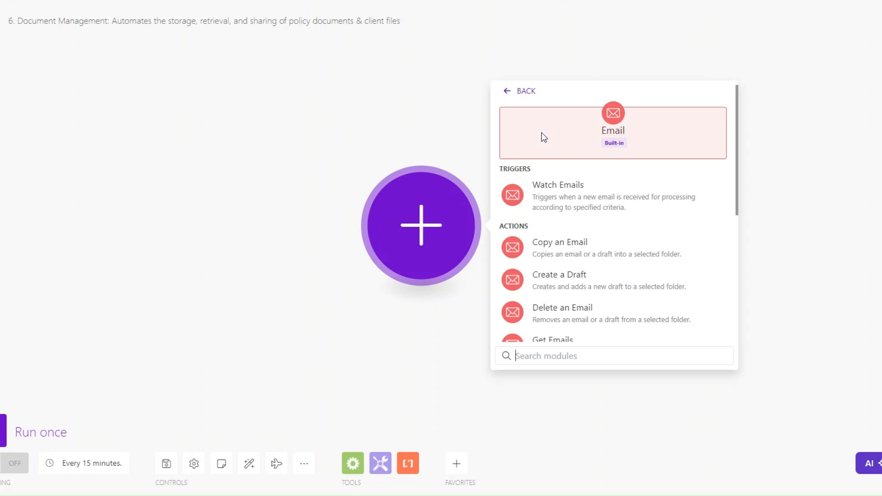
pyautogui.click(573, 195)
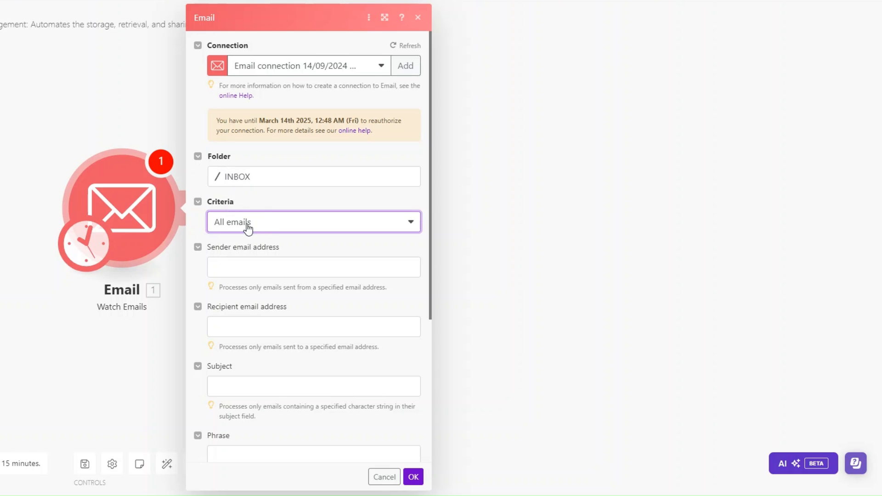
pyautogui.scroll(-4, 263, 220)
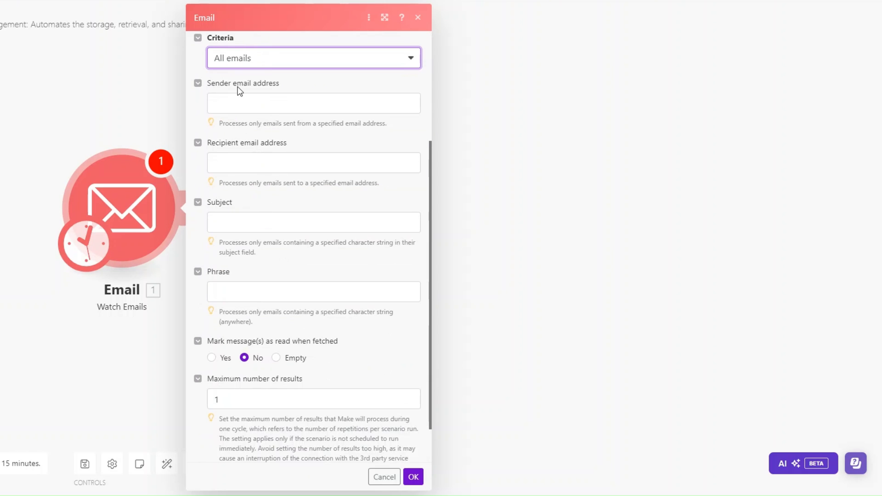
pyautogui.click(225, 106)
pyautogui.scroll(1, 225, 106)
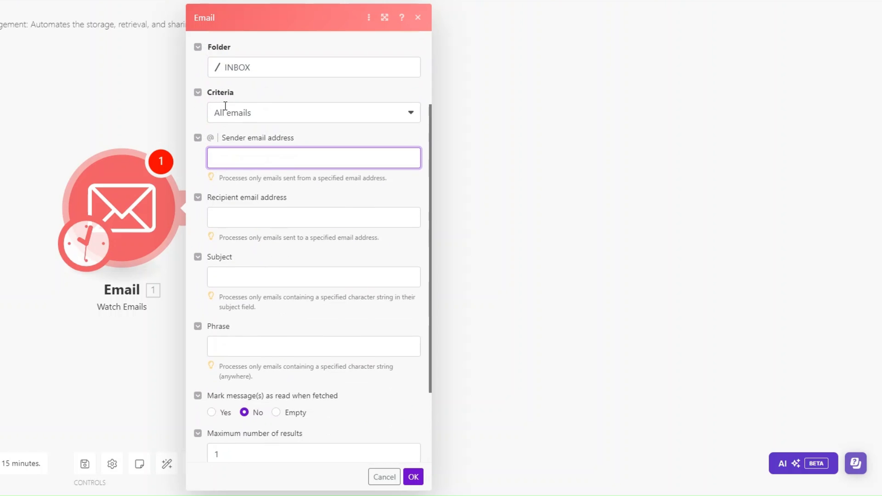
pyautogui.scroll(-1, 239, 141)
pyautogui.click(229, 157)
pyautogui.click(228, 229)
# - Leave the phrase filter blank, save, start 'From now on', and rename the trigger 'Receive Documents'
pyautogui.click(230, 291)
pyautogui.scroll(-1, 229, 294)
pyautogui.click(357, 468)
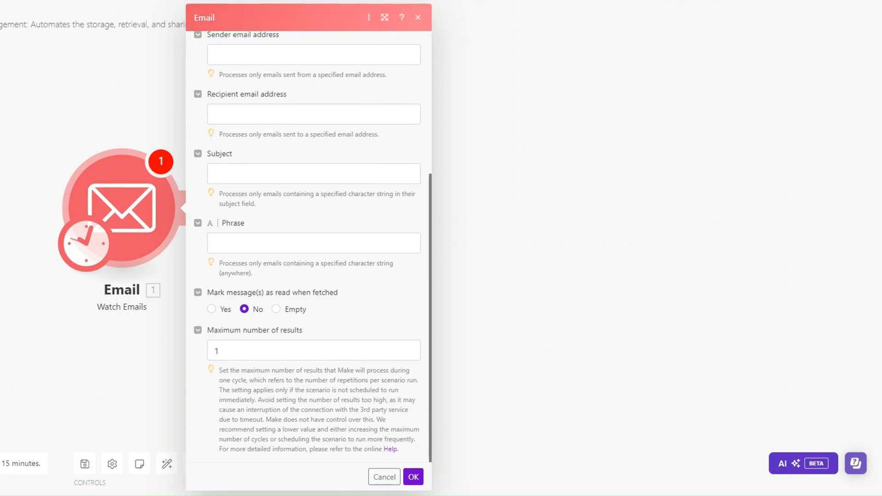
pyautogui.click(413, 477)
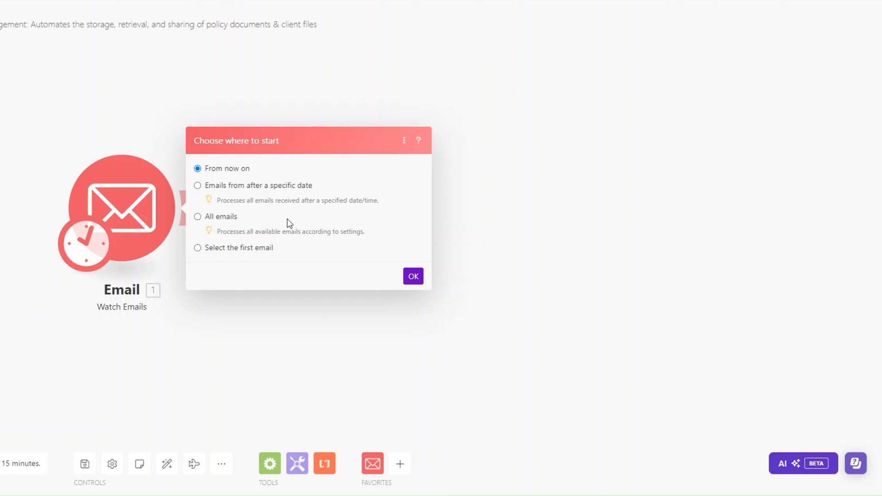
pyautogui.click(414, 276)
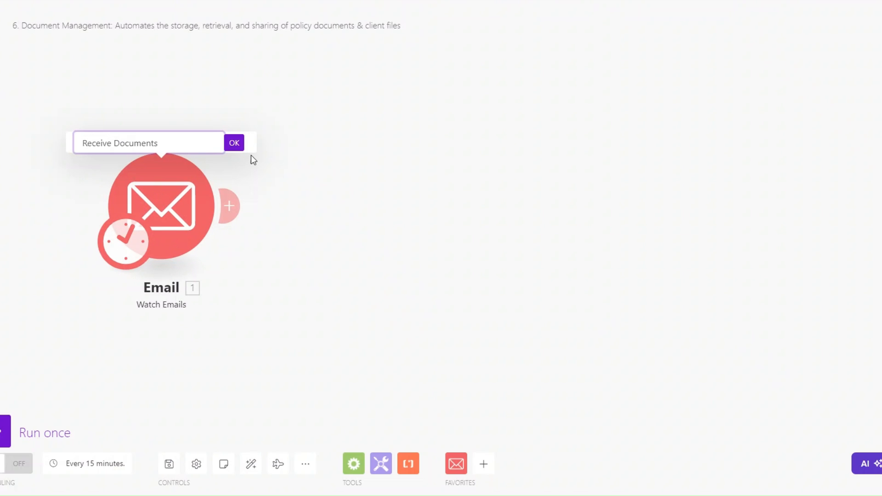
pyautogui.click(235, 145)
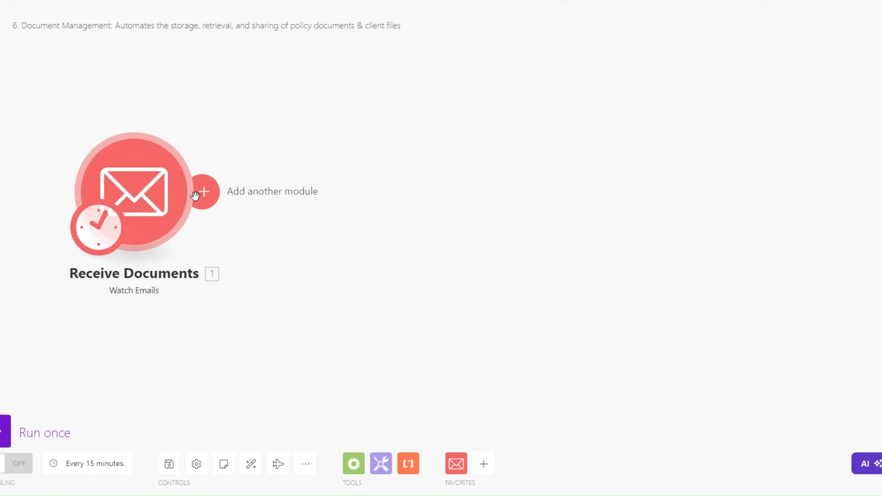
pyautogui.click(198, 196)
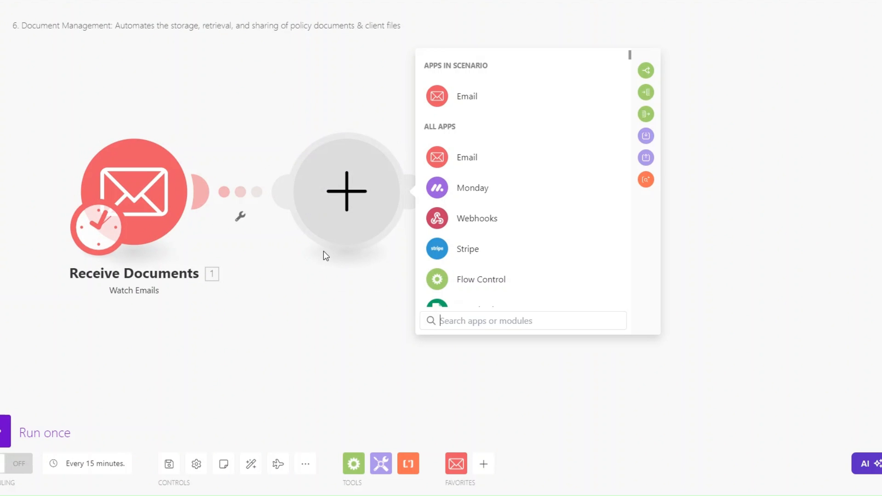
# - Add a Flow Control Iterator that loops over 1. Attachments[]
pyautogui.click(458, 289)
pyautogui.click(467, 200)
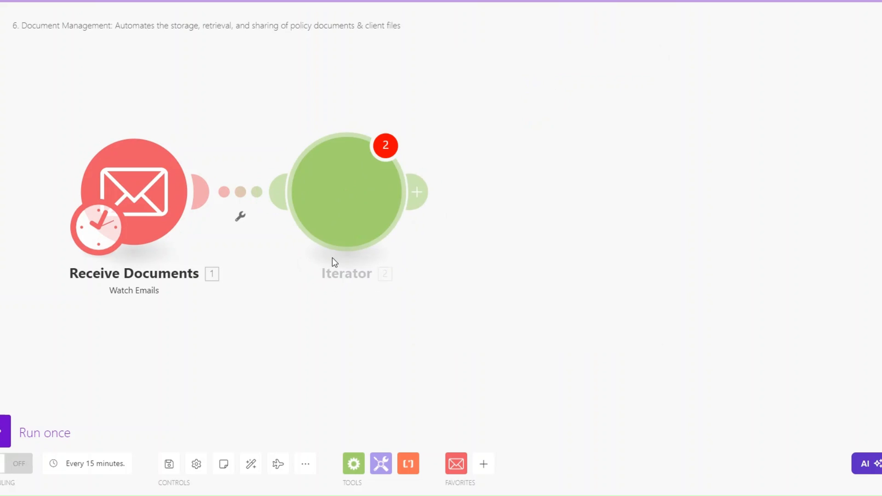
pyautogui.click(480, 200)
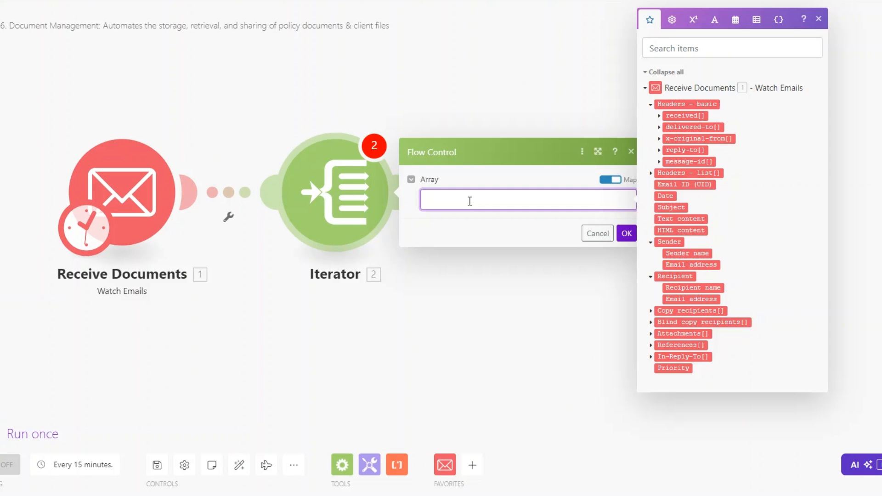
pyautogui.click(663, 334)
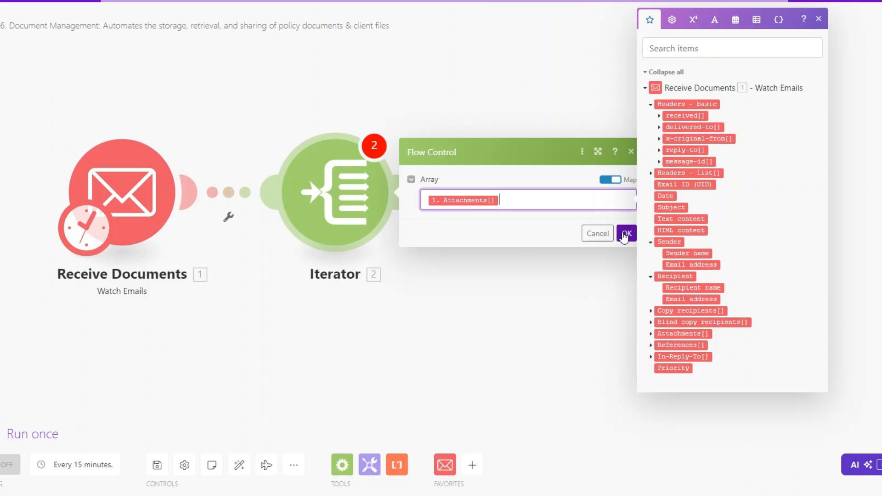
pyautogui.click(626, 233)
# - Add a Google Drive Upload a File module after the Iterator
pyautogui.moveTo(379, 295); pyautogui.dragTo(289, 299)
pyautogui.click(323, 192)
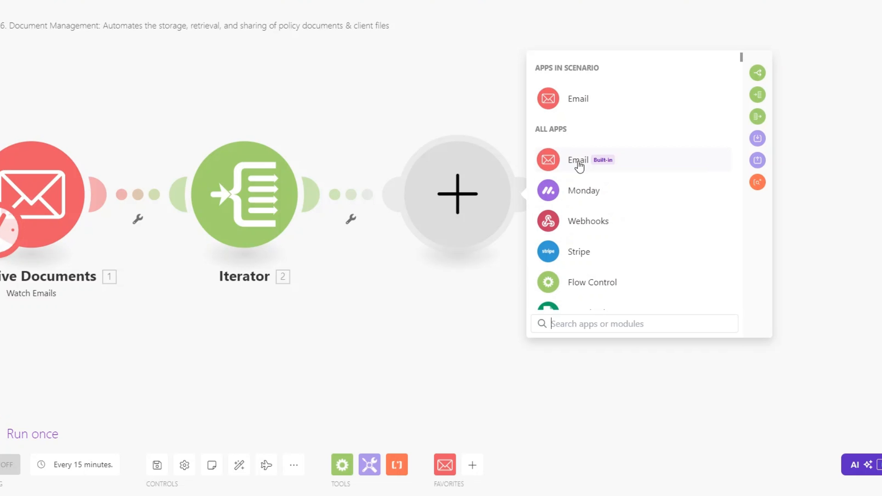
pyautogui.click(592, 325)
pyautogui.write('d')
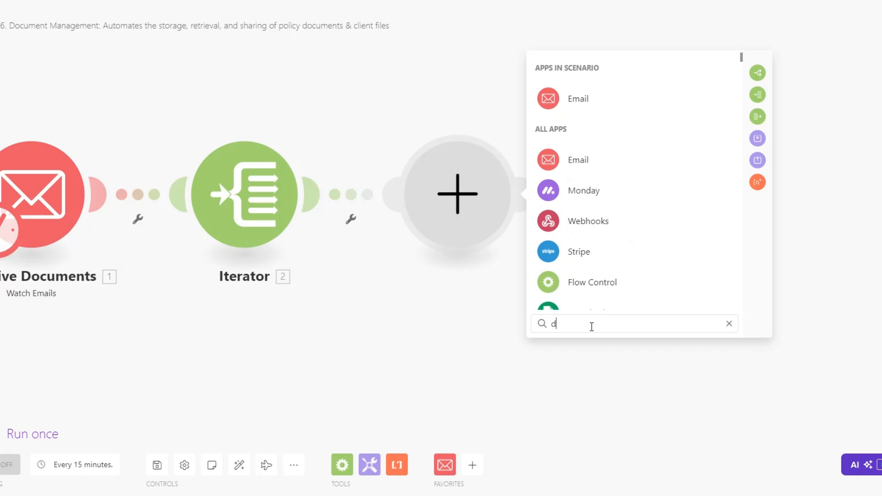
pyautogui.write('rive')
pyautogui.click(589, 71)
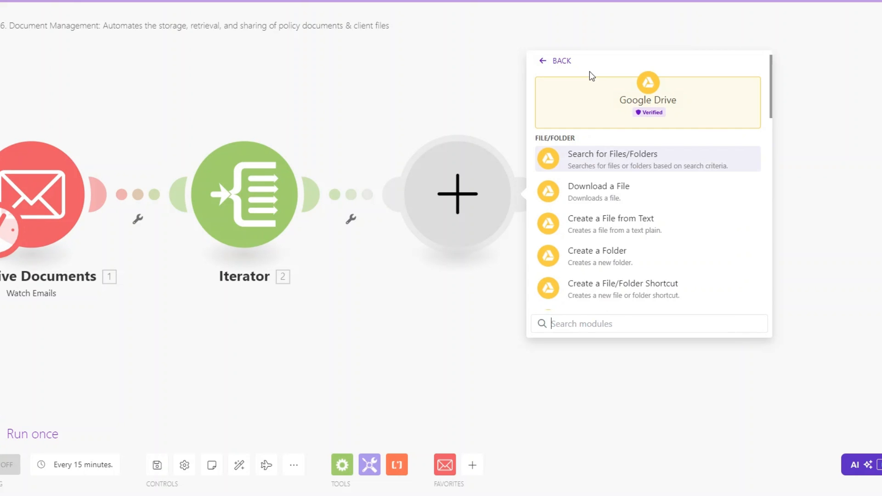
pyautogui.scroll(-3, 679, 261)
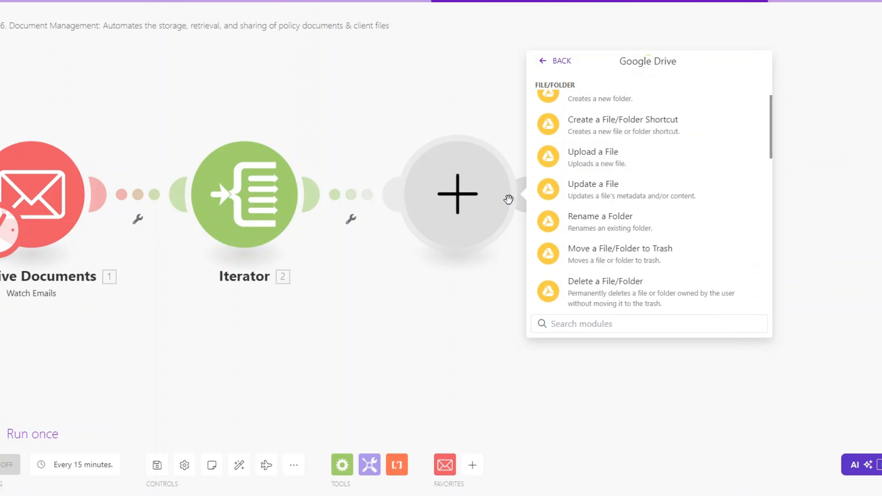
# - Rename the Iterator to 'Process Email Attachments'
pyautogui.rightClick(255, 207)
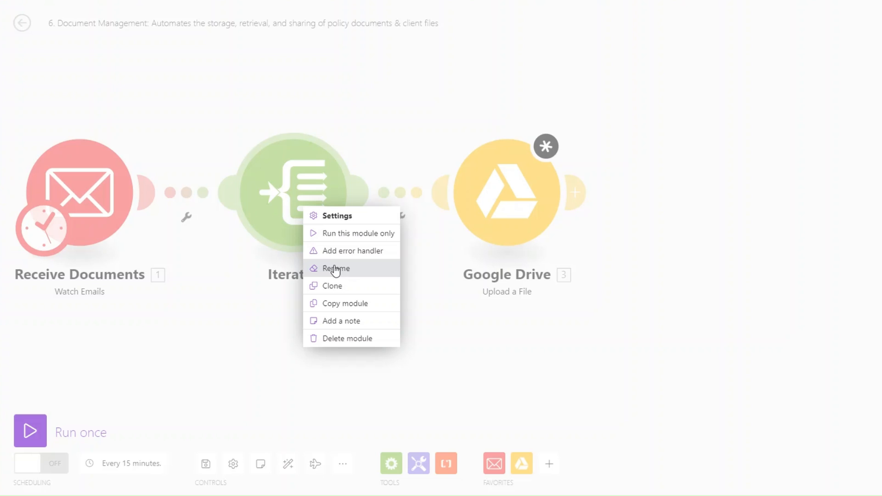
pyautogui.click(335, 268)
pyautogui.write('Process')
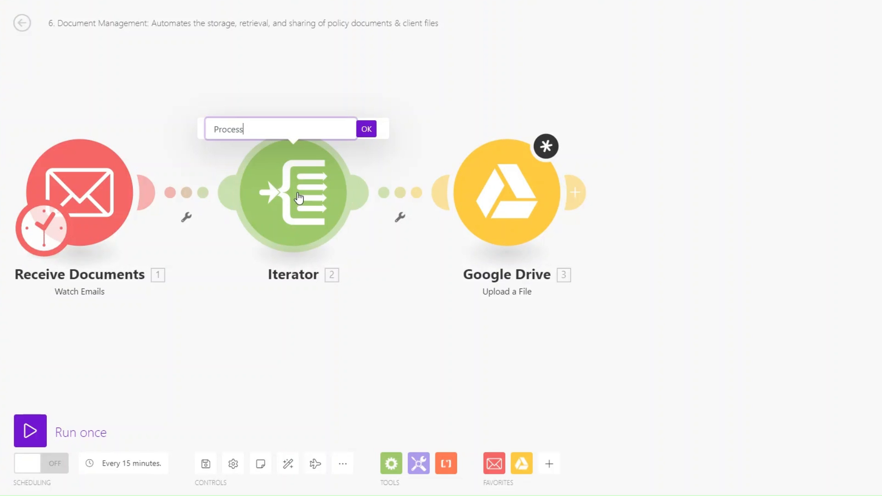
pyautogui.write(' Email Attachments')
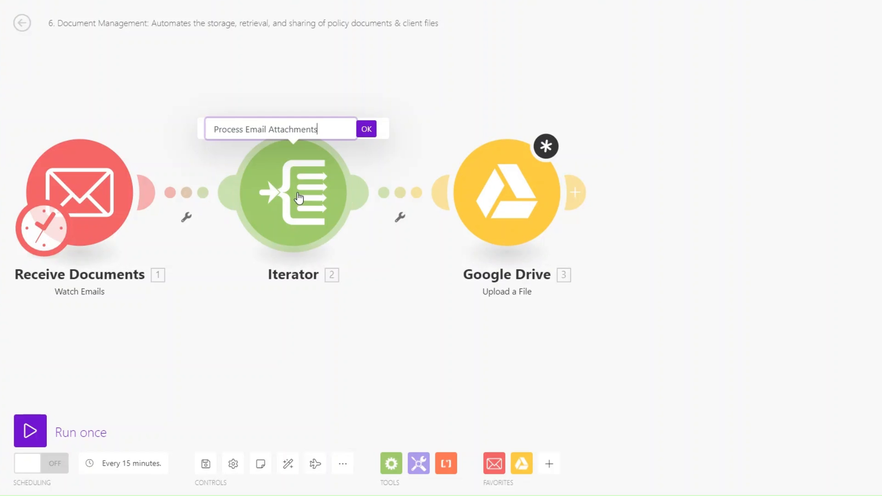
# - Confirm the Iterator name and rename the Google Drive module 'Store Documents'
pyautogui.click(366, 130)
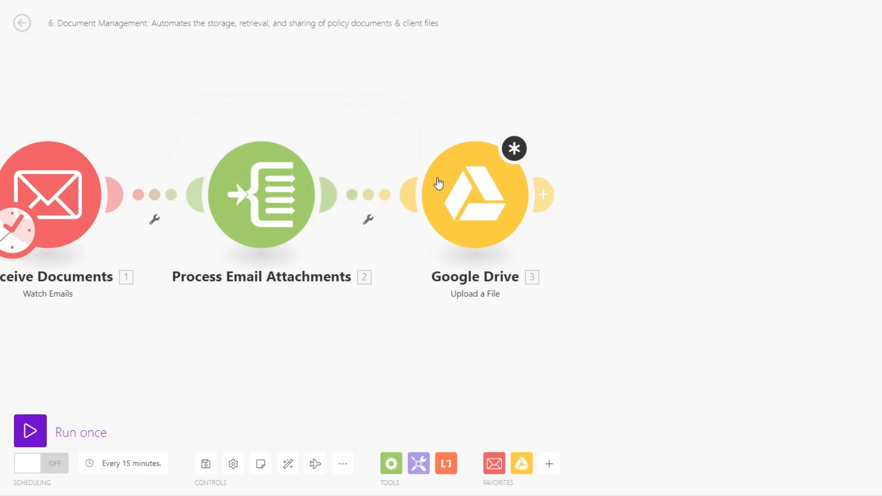
pyautogui.rightClick(470, 201)
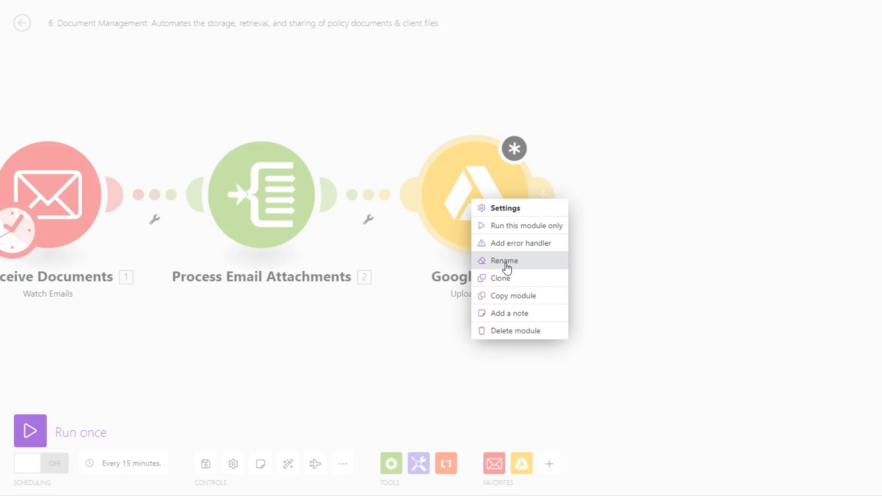
pyautogui.click(505, 261)
pyautogui.write('Store Documents')
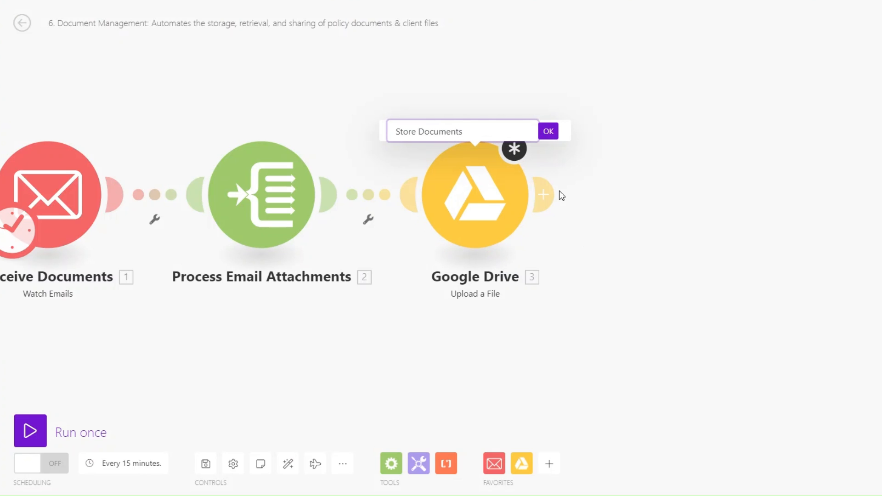
pyautogui.press('Return')
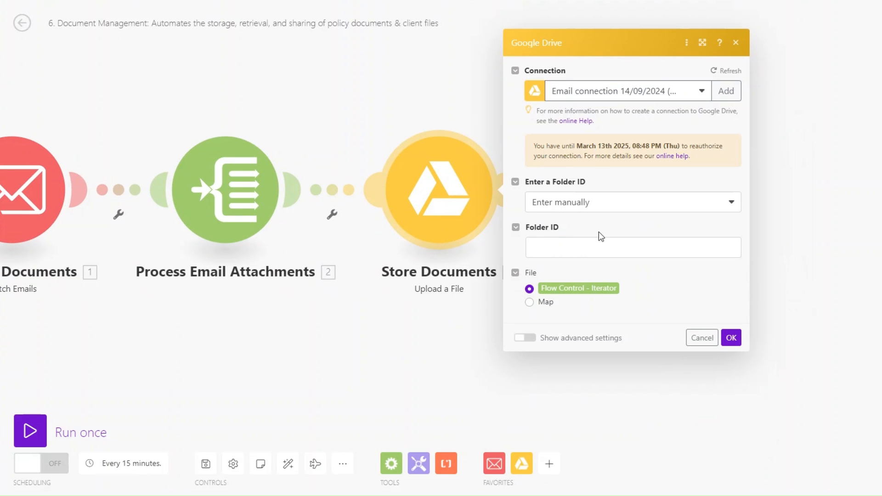
# - Set the upload folder to /Files/ selected from the list, and save the module
pyautogui.click(573, 205)
pyautogui.click(572, 236)
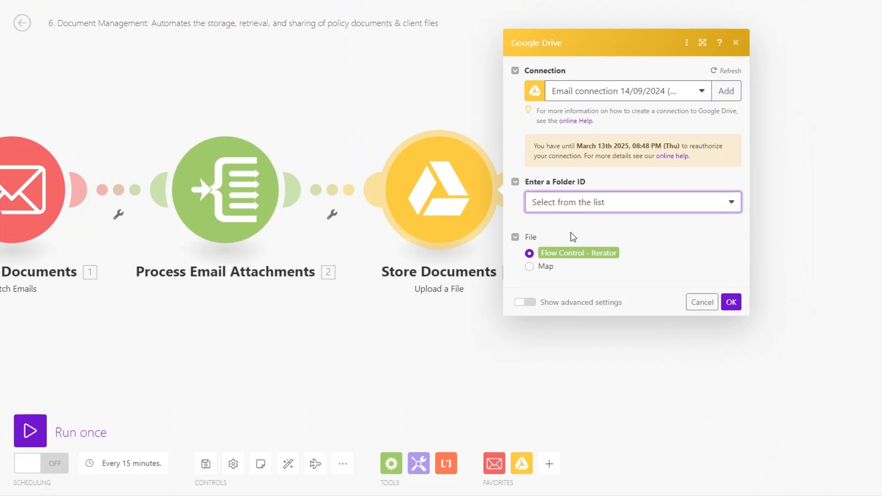
pyautogui.click(575, 271)
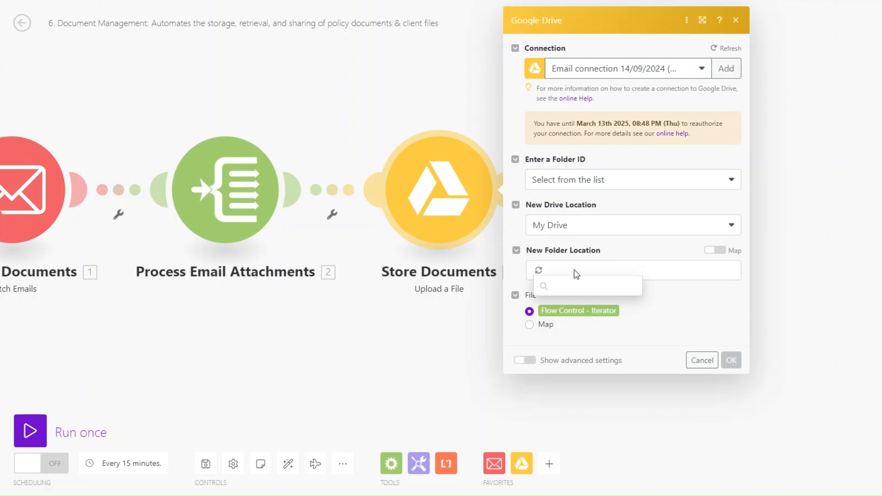
pyautogui.click(560, 341)
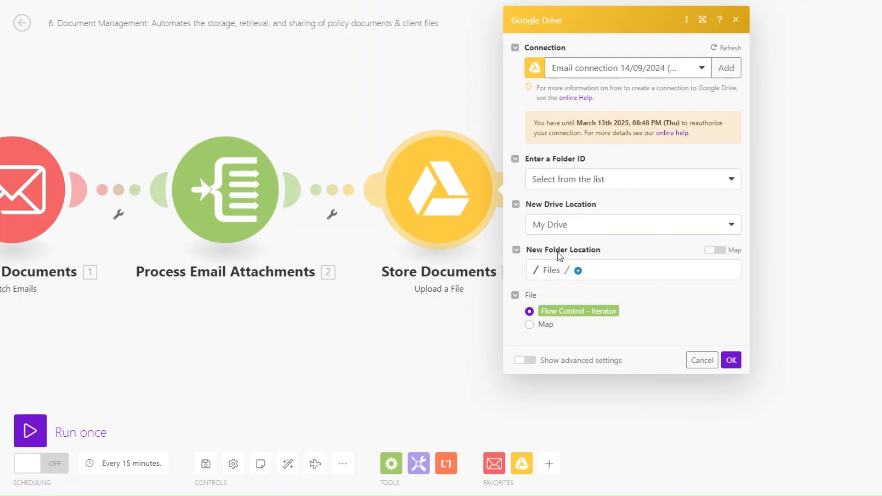
pyautogui.click(731, 360)
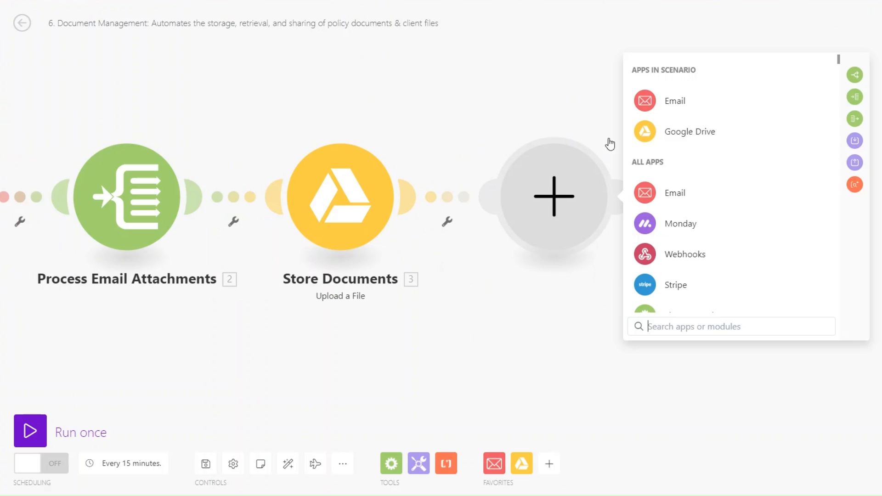
# - Add a Google Drive Search for Files/Folders module retrieving files and folders in /Files/
pyautogui.click(689, 132)
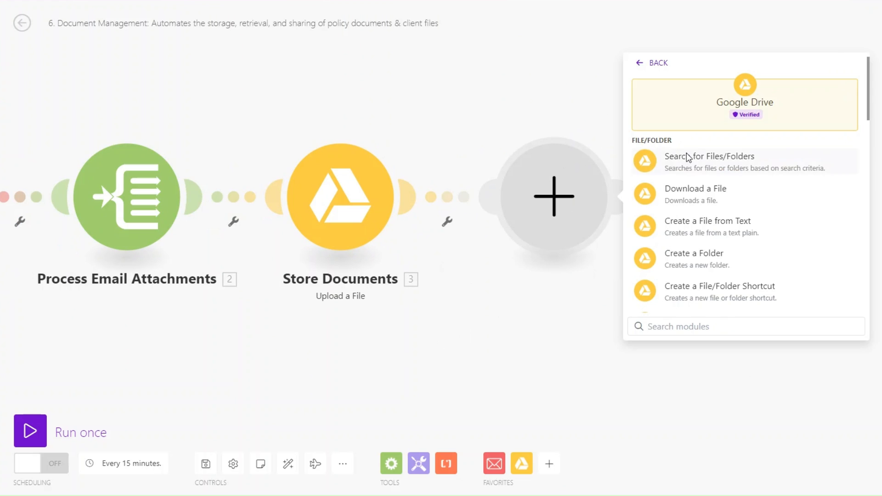
pyautogui.click(684, 156)
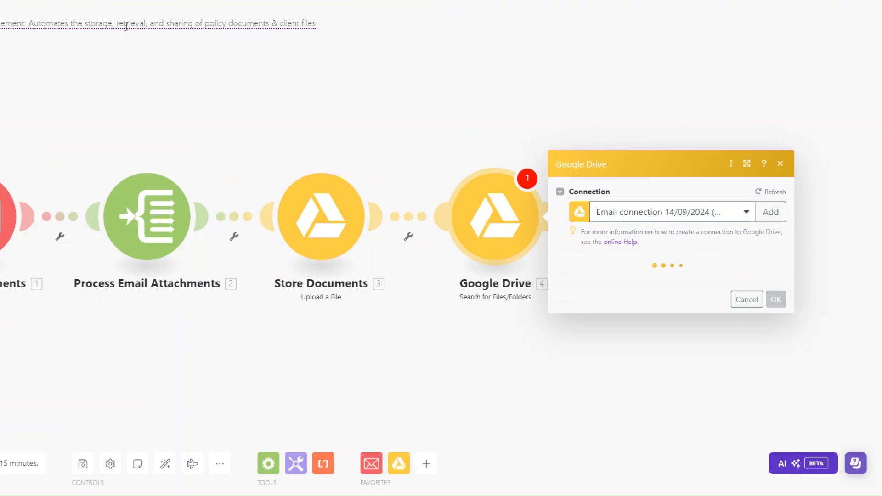
pyautogui.click(622, 182)
pyautogui.click(622, 182)
pyautogui.click(630, 267)
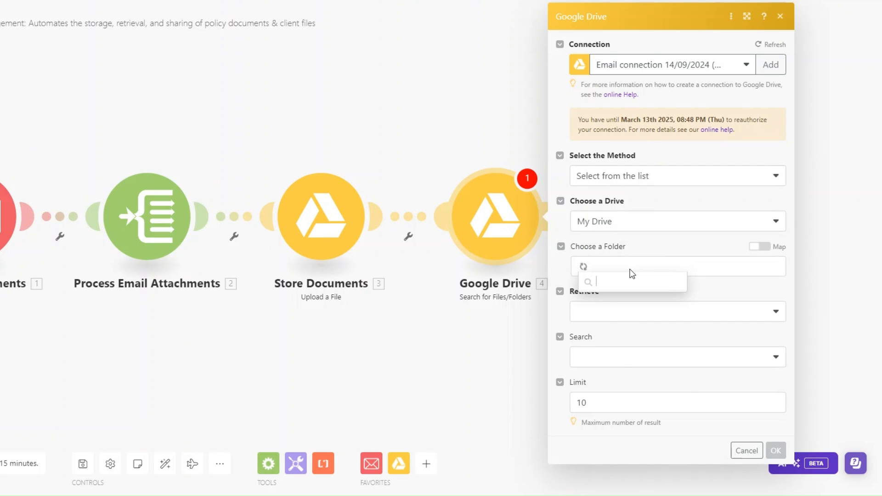
pyautogui.click(616, 337)
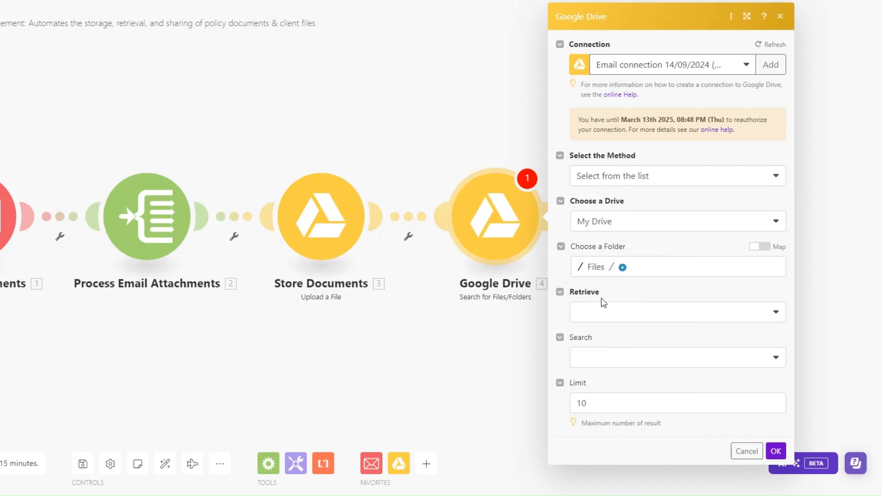
pyautogui.click(599, 315)
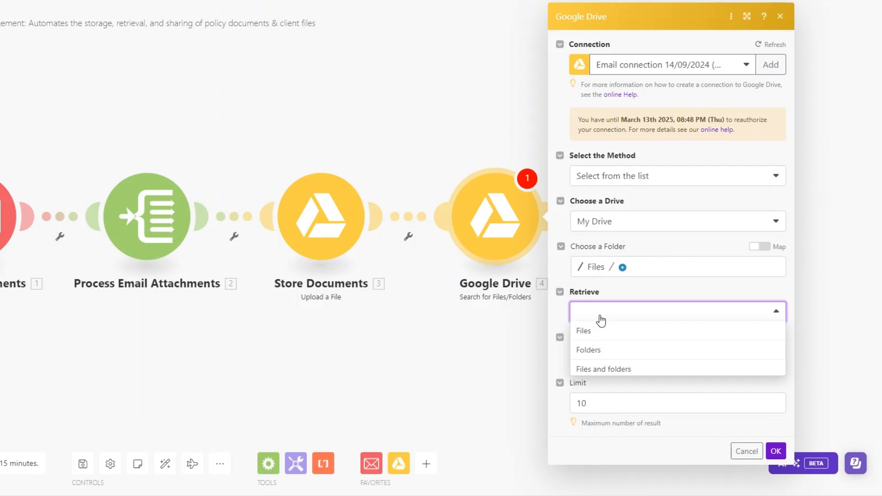
pyautogui.click(599, 366)
# - Set the search type to Fulltext search and close the module settings
pyautogui.click(594, 363)
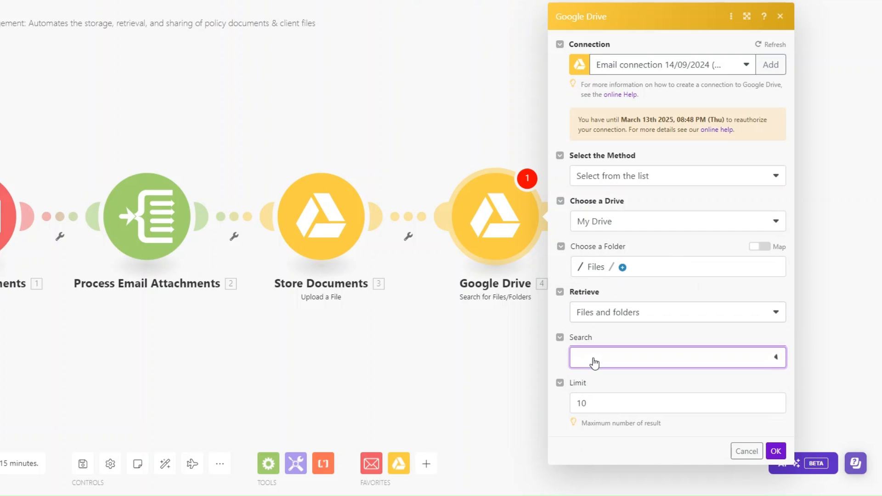
pyautogui.click(595, 393)
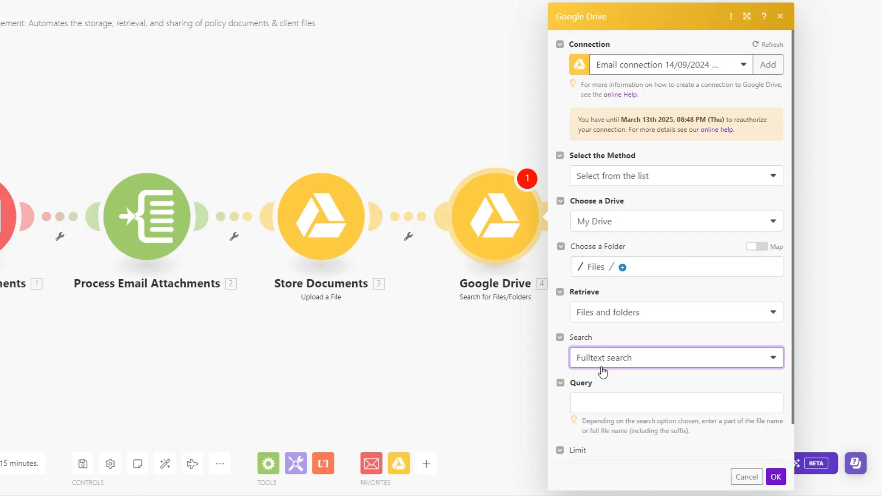
pyautogui.click(615, 366)
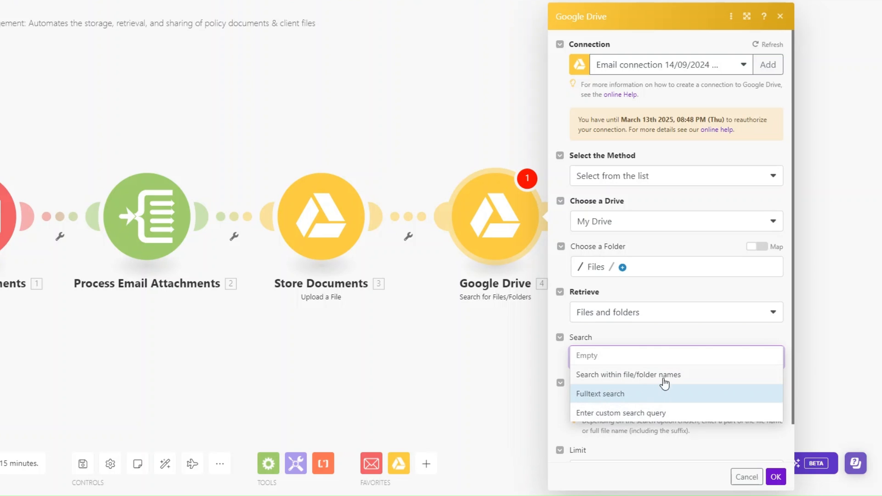
pyautogui.click(624, 388)
pyautogui.click(619, 404)
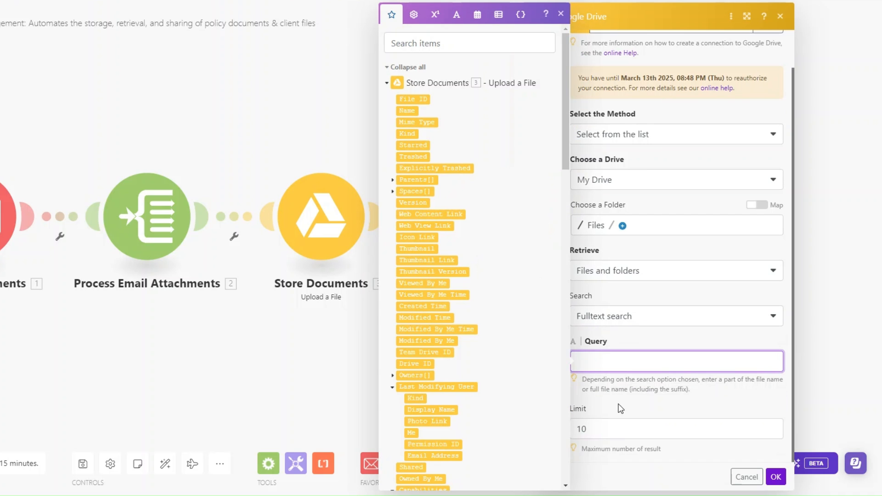
pyautogui.click(634, 337)
pyautogui.press('Escape')
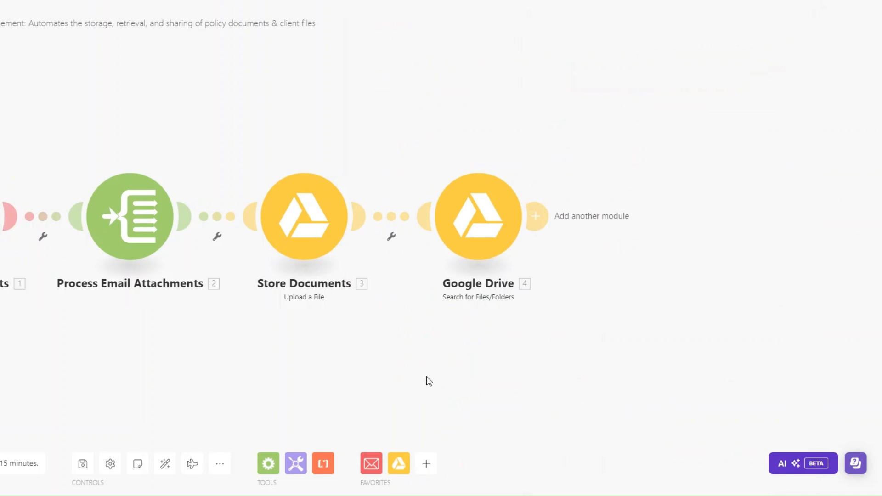
# - Rename the search step 'Retrieve Documents' and add a Google Drive Get a Share Link step
pyautogui.rightClick(404, 229)
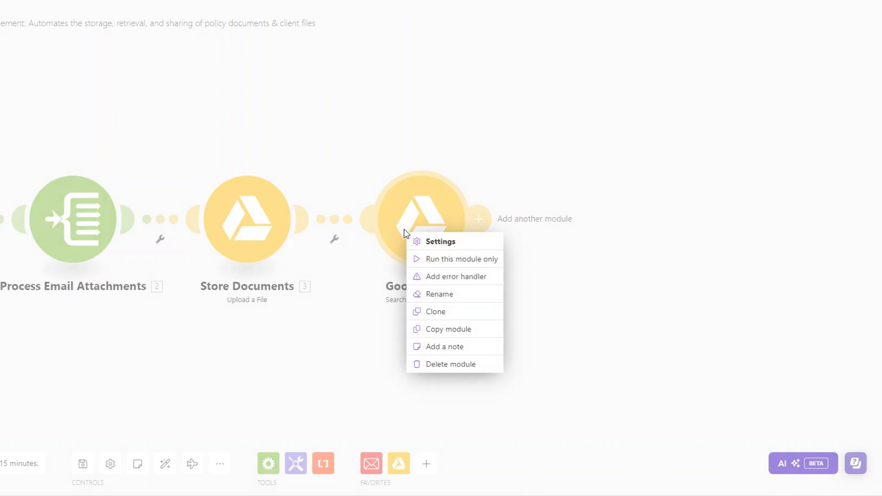
pyautogui.click(445, 294)
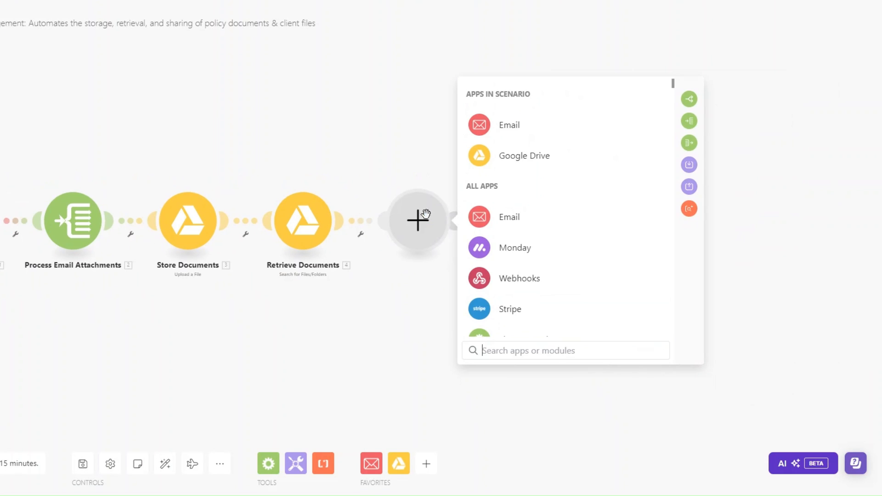
pyautogui.click(505, 156)
pyautogui.scroll(-4, 551, 247)
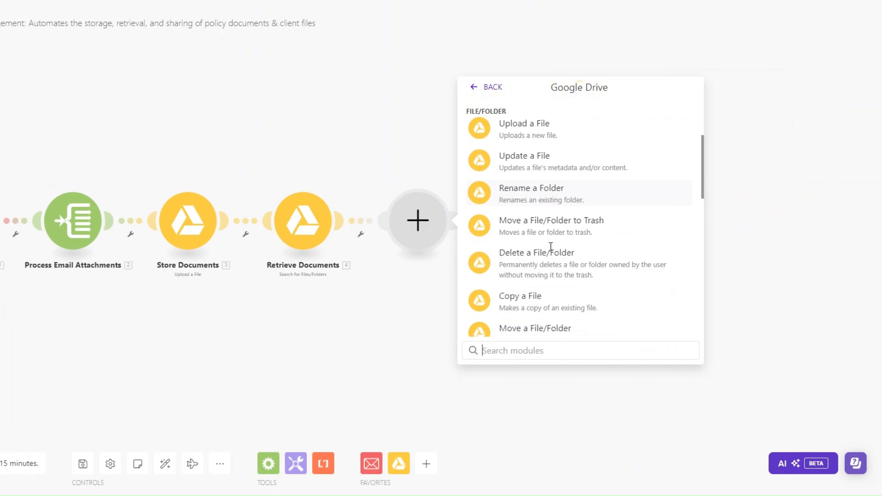
pyautogui.scroll(-3, 551, 247)
pyautogui.click(535, 224)
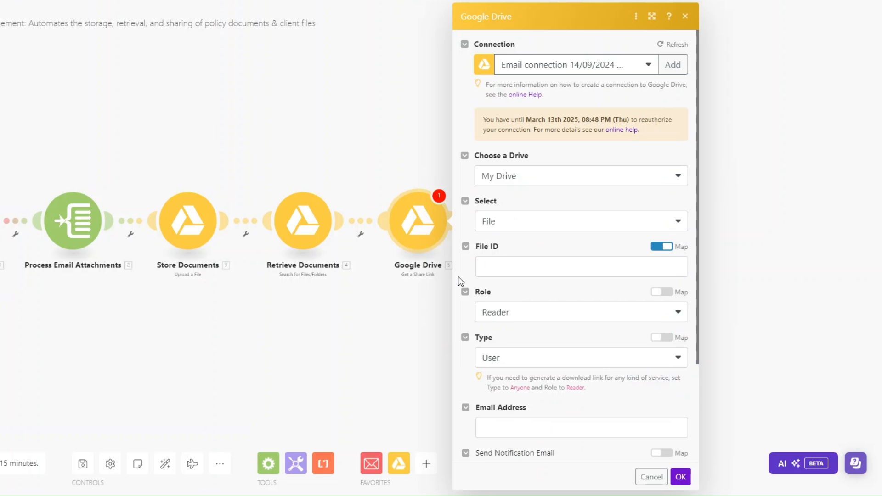
# - Map 4. File ID, keep role Reader, set type Anyone, and confirm the share settings
pyautogui.click(506, 263)
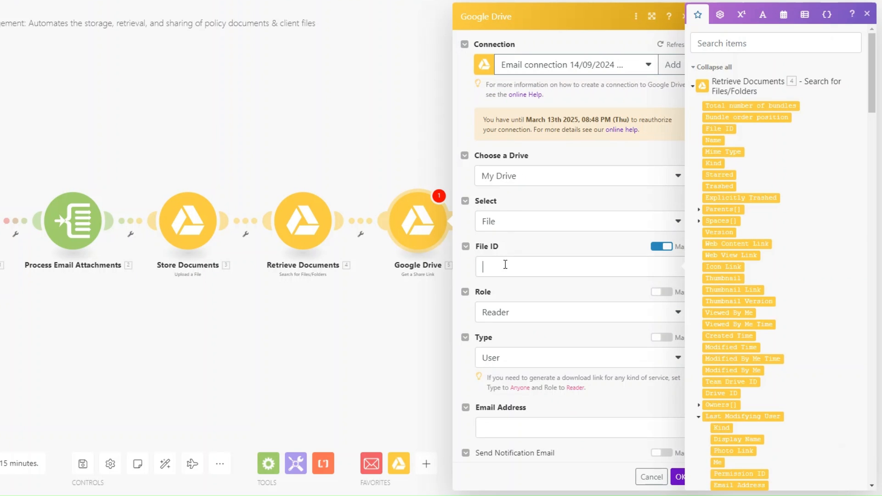
pyautogui.click(723, 128)
pyautogui.scroll(-2, 538, 305)
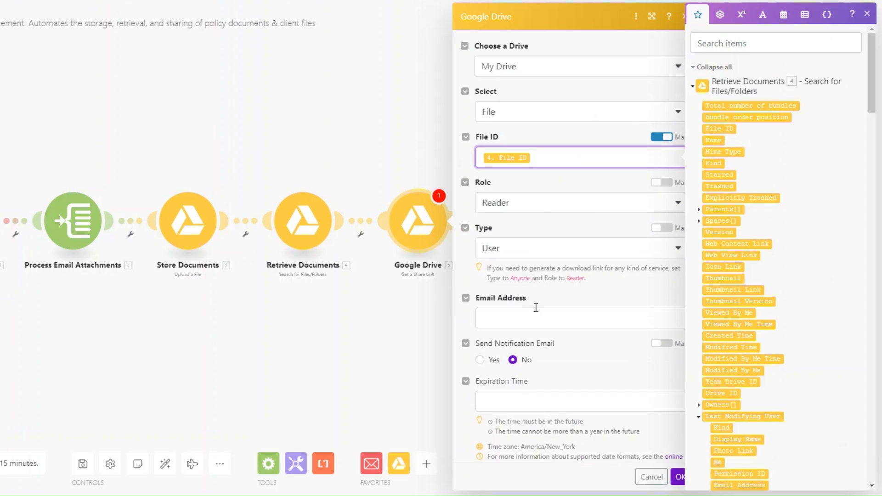
pyautogui.click(511, 203)
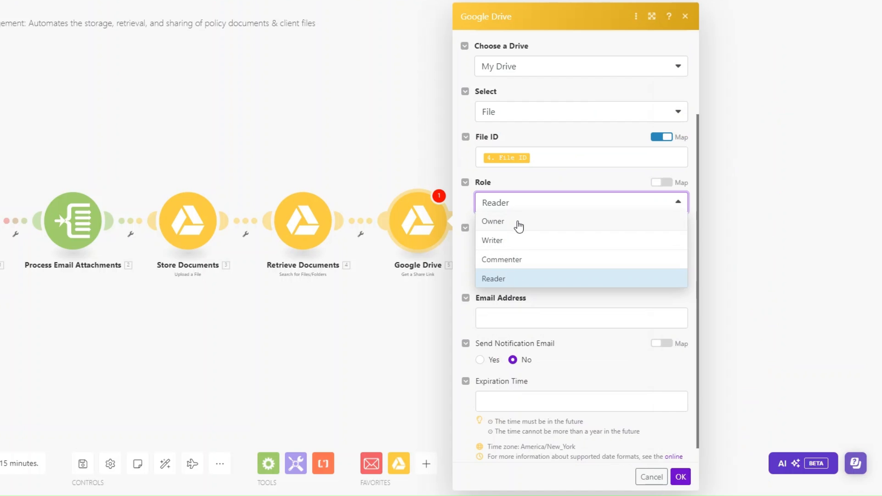
pyautogui.click(536, 305)
pyautogui.scroll(-1, 551, 290)
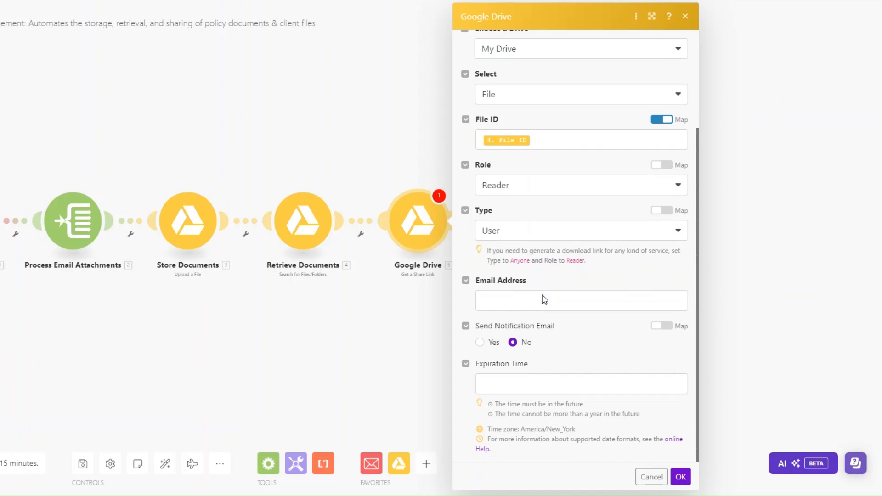
pyautogui.click(496, 230)
pyautogui.click(501, 307)
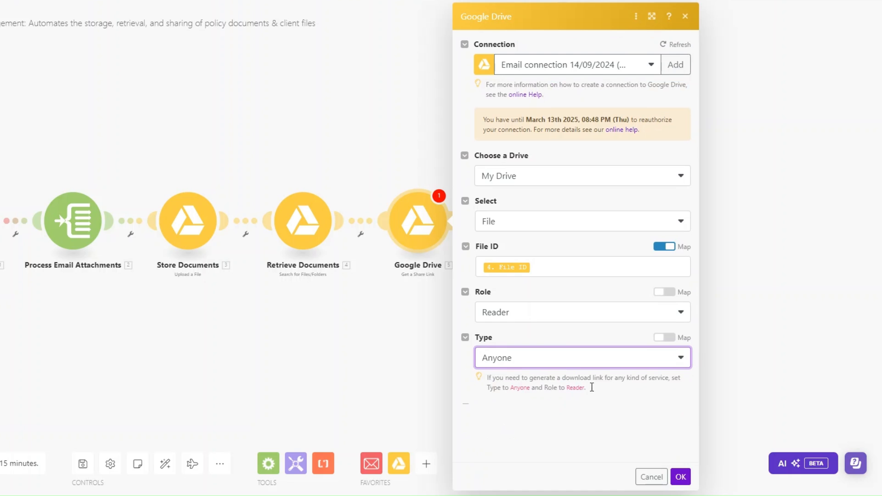
pyautogui.click(673, 458)
# - Rename the share step 'Share Documents'
pyautogui.rightClick(416, 226)
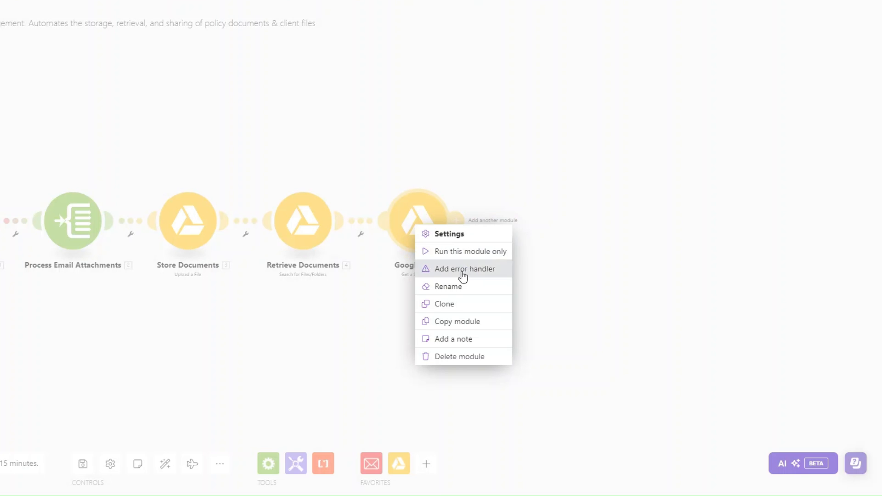
pyautogui.click(458, 289)
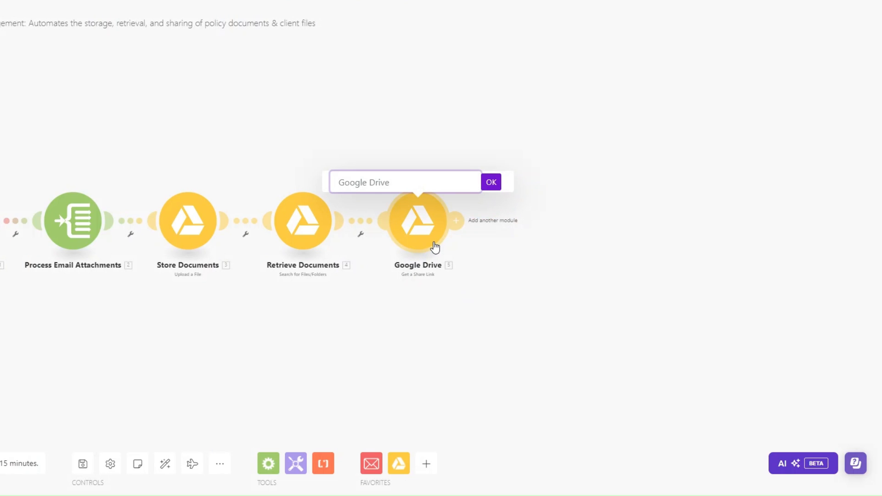
pyautogui.write('Share Documents')
pyautogui.click(491, 182)
# - Add an Email Send an Email step after it and rename it 'Send Documents'
pyautogui.click(456, 221)
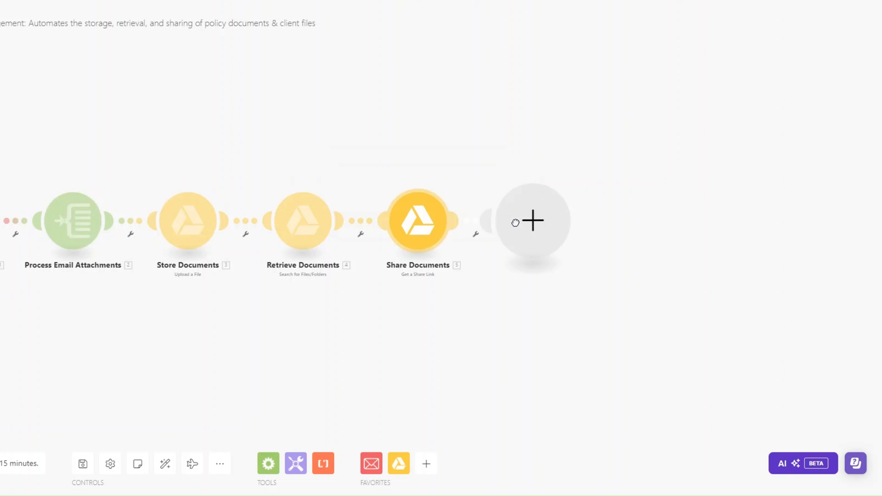
pyautogui.click(515, 223)
pyautogui.click(607, 218)
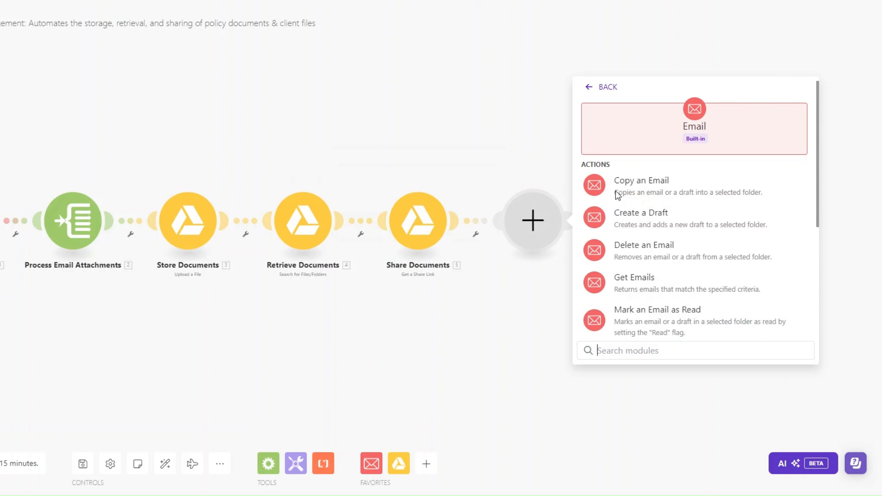
pyautogui.scroll(-5, 670, 269)
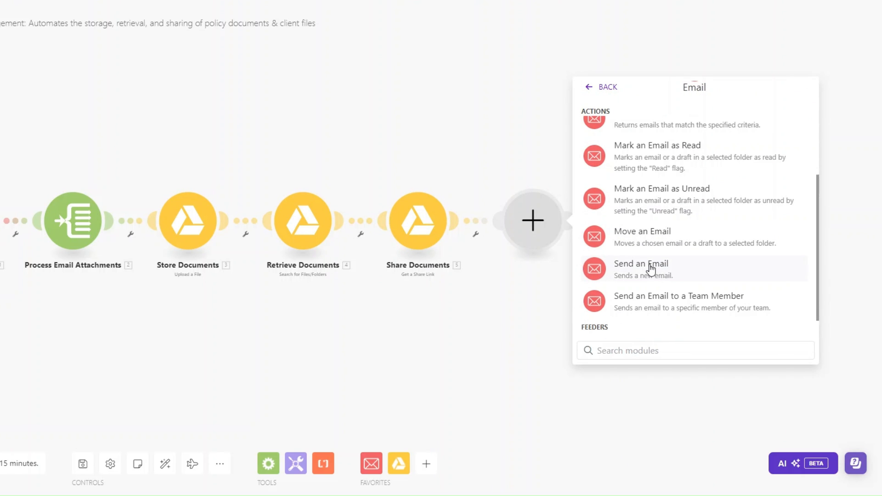
pyautogui.click(651, 270)
pyautogui.rightClick(528, 239)
pyautogui.click(561, 298)
pyautogui.write('Send Documents')
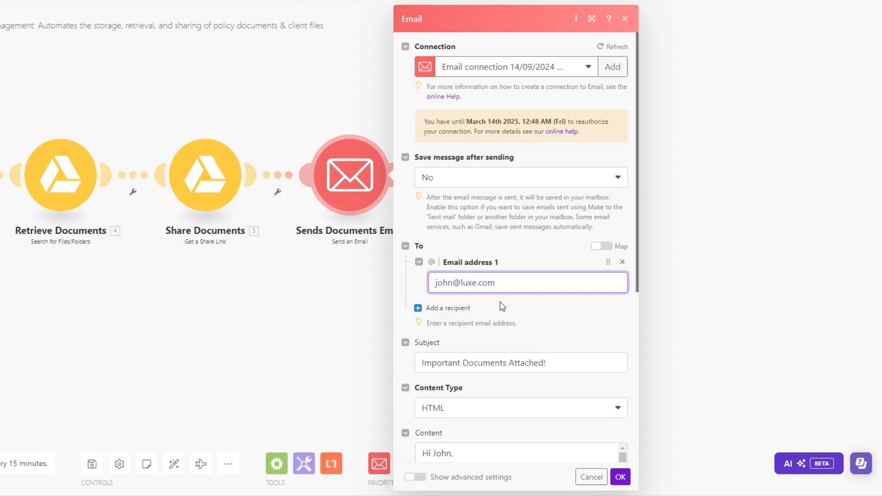
# - Fill in the recipient address and subject 'Important Documents Attached!', then review the share-link content
pyautogui.click(529, 288)
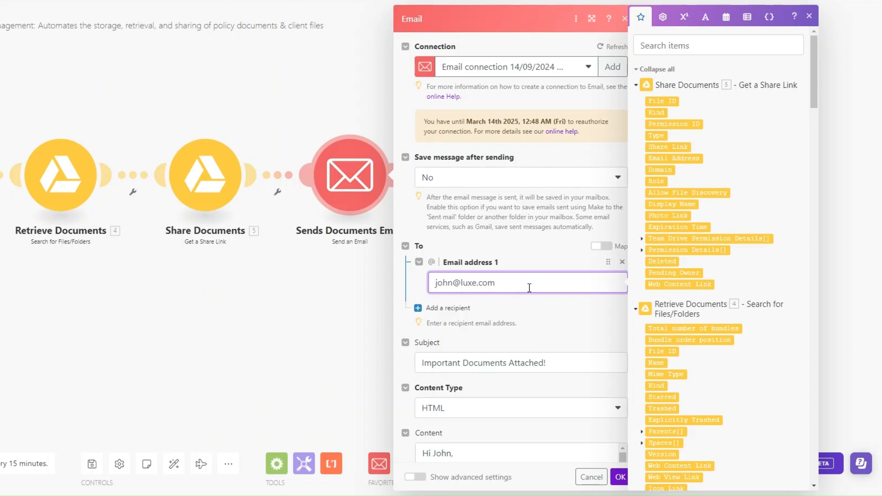
pyautogui.tripleClick(516, 285)
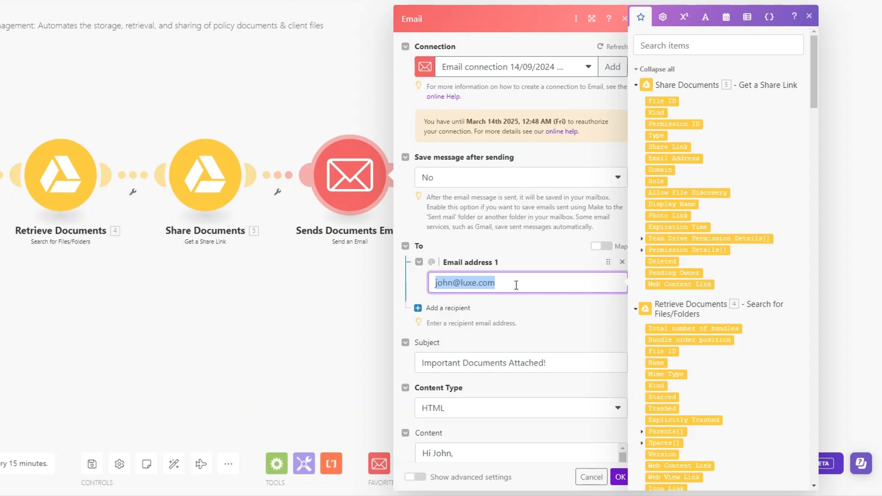
pyautogui.scroll(-3, 517, 285)
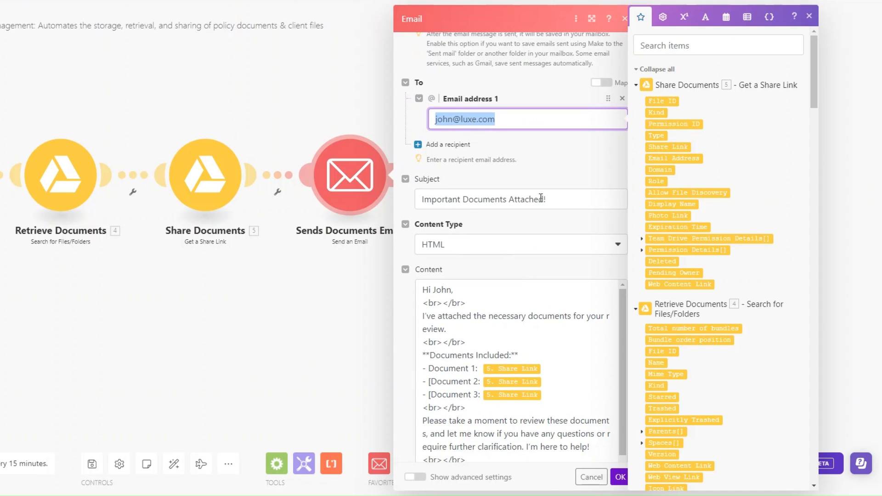
pyautogui.click(562, 199)
pyautogui.scroll(-2, 562, 200)
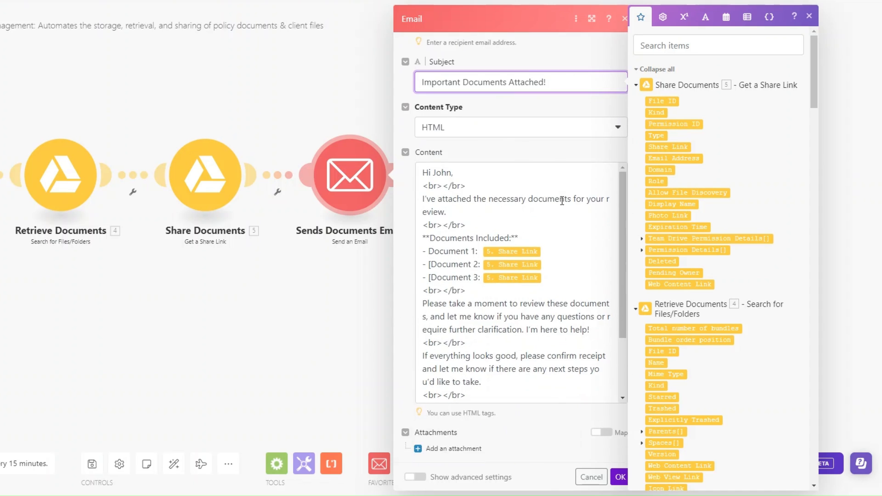
pyautogui.scroll(2, 563, 199)
pyautogui.scroll(-2, 562, 200)
pyautogui.scroll(-3, 563, 202)
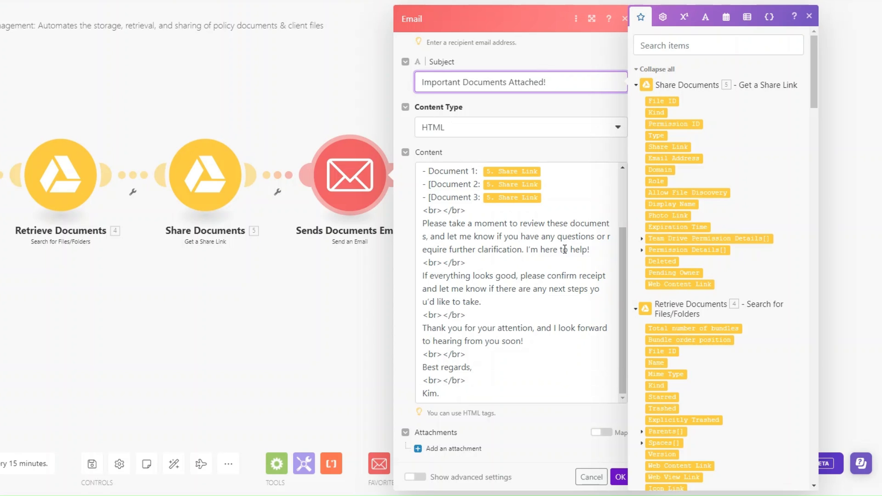
# - Save the Sends Documents Email step settings and review all six modules across the scenario
pyautogui.click(617, 476)
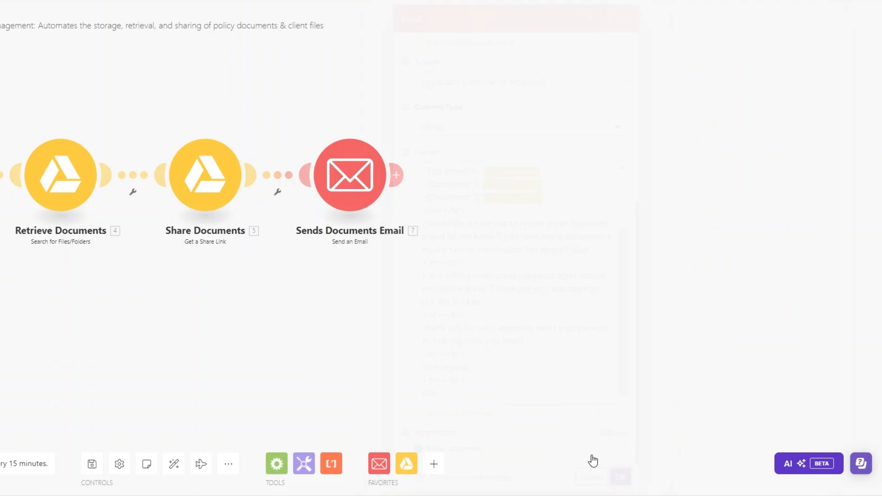
pyautogui.moveTo(314, 342); pyautogui.dragTo(443, 360)
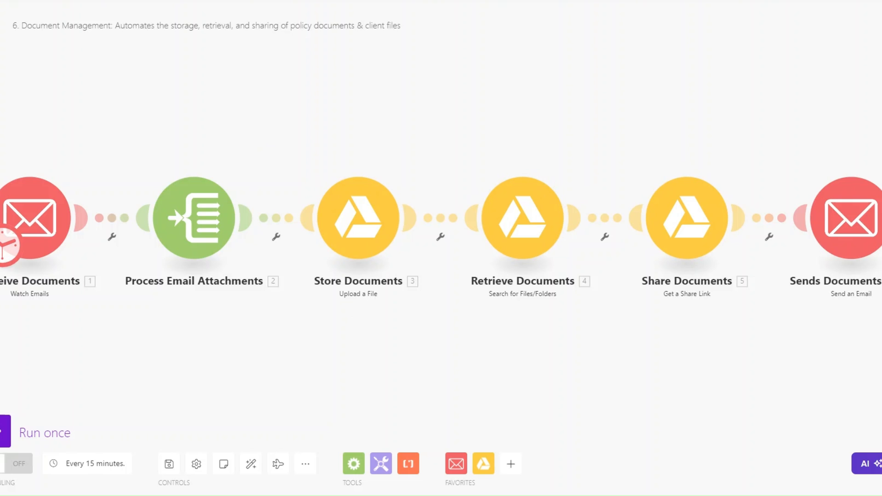
pyautogui.moveTo(551, 341); pyautogui.dragTo(521, 340)
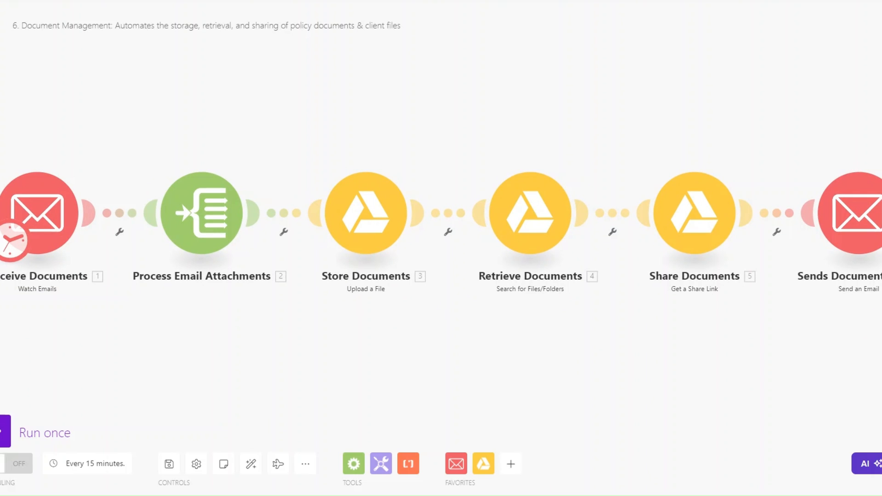
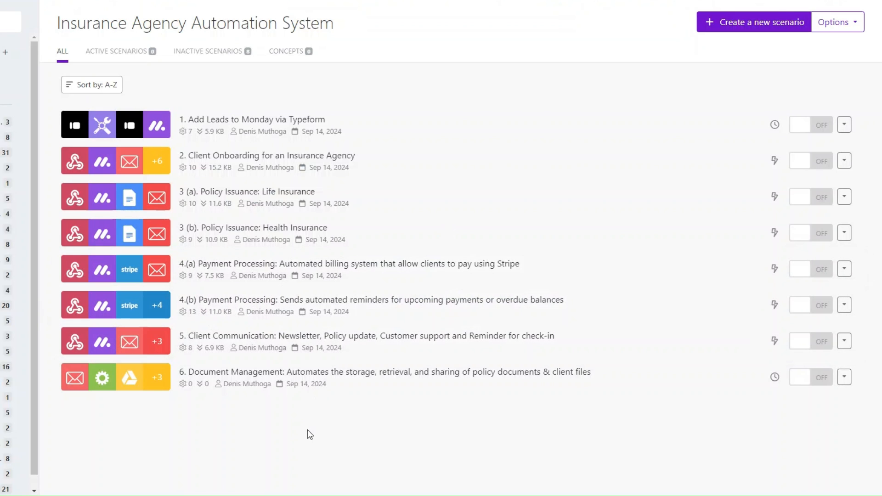
# - Create the empty scenario '7. Renewal Process: Policy Renewal Reminder Notification'
pyautogui.click(737, 22)
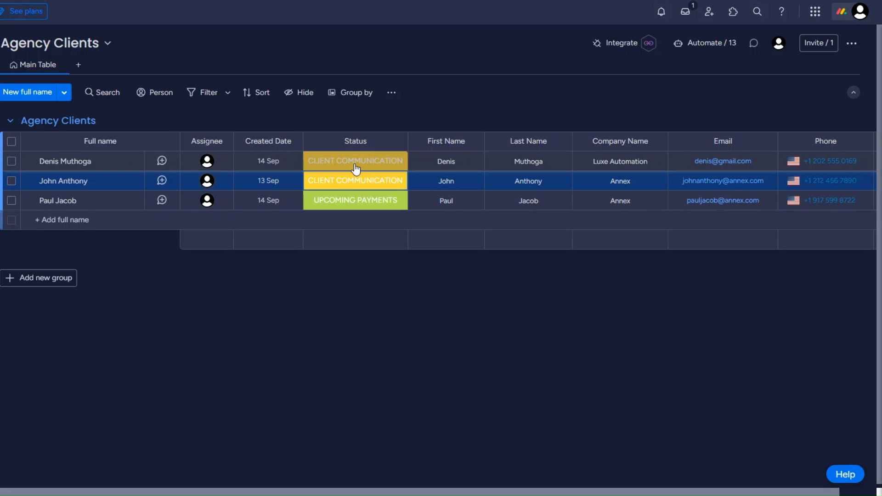
pyautogui.click(356, 165)
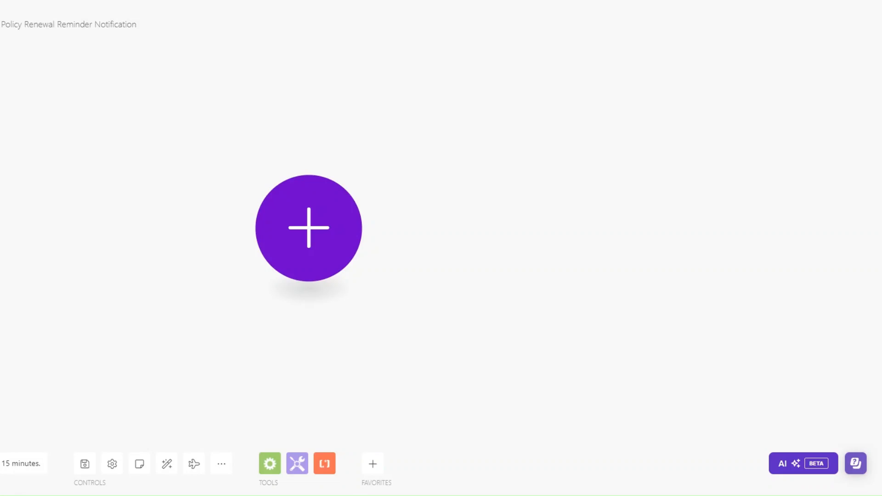
# - Add a Custom webhook trigger with a new hook 'Policy Renewal webhook' and copy its address
pyautogui.click(367, 226)
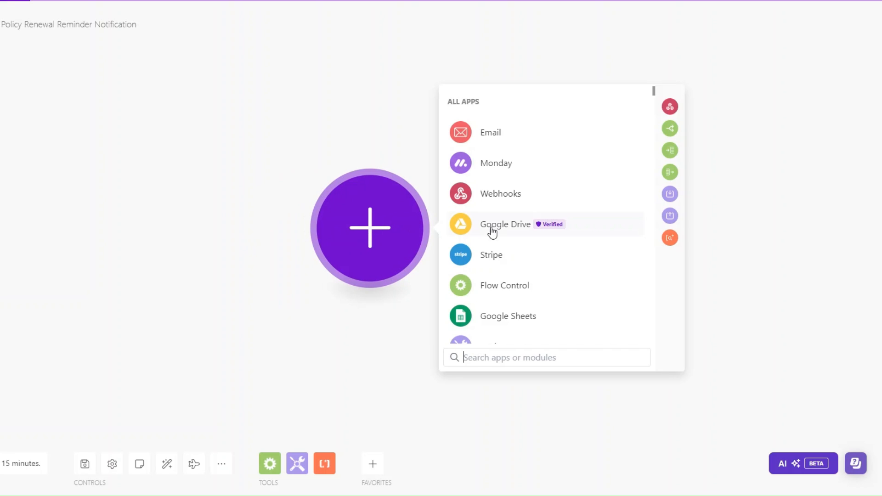
pyautogui.click(508, 192)
pyautogui.click(520, 220)
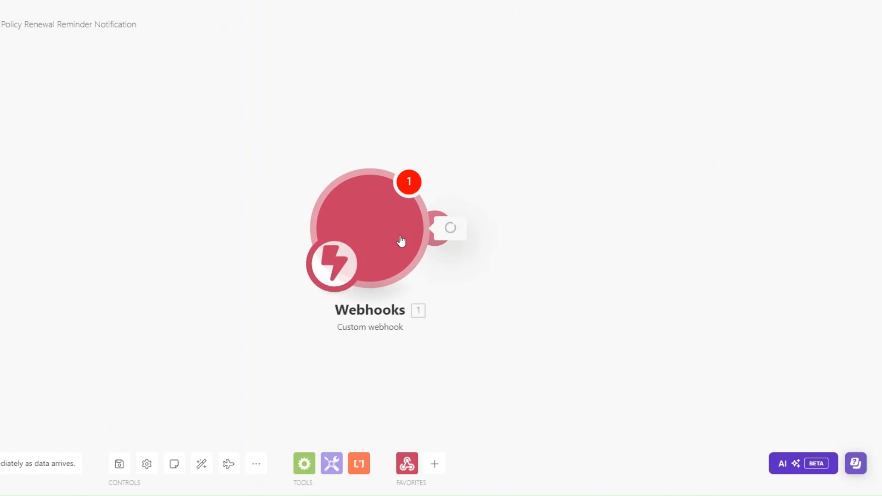
pyautogui.click(553, 222)
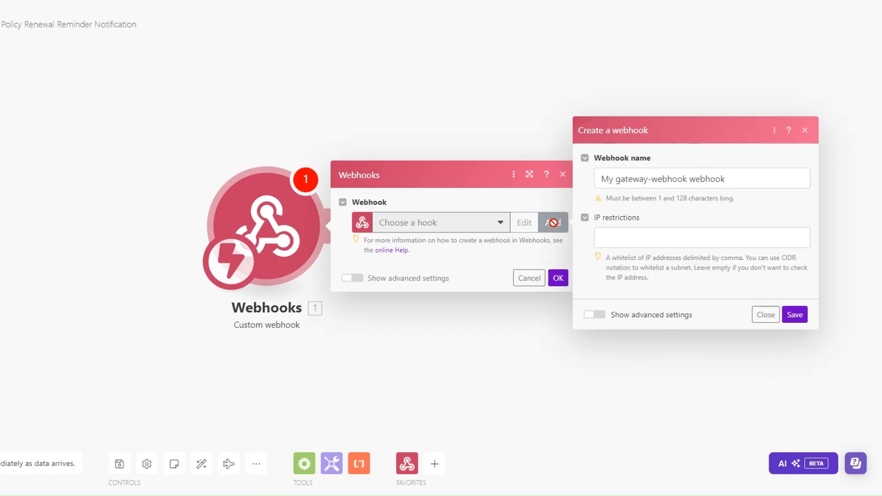
pyautogui.moveTo(687, 179); pyautogui.dragTo(596, 182)
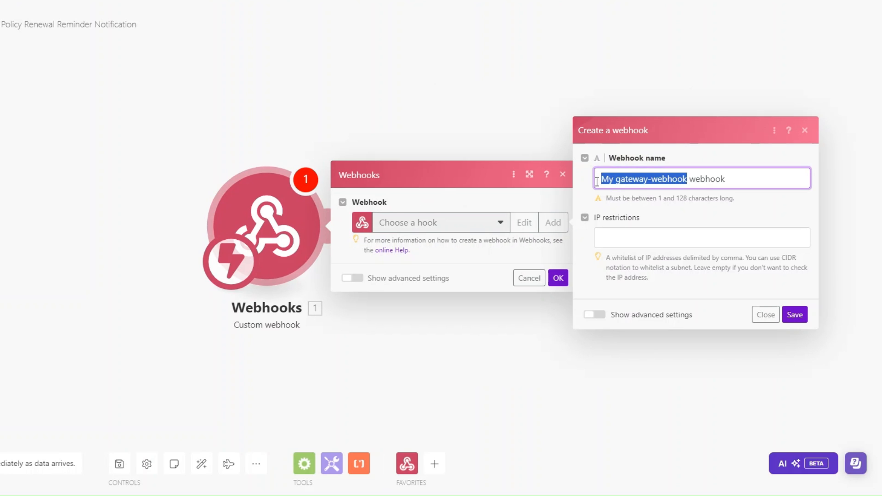
pyautogui.write('P')
pyautogui.write('olicy ')
pyautogui.write('Renewa')
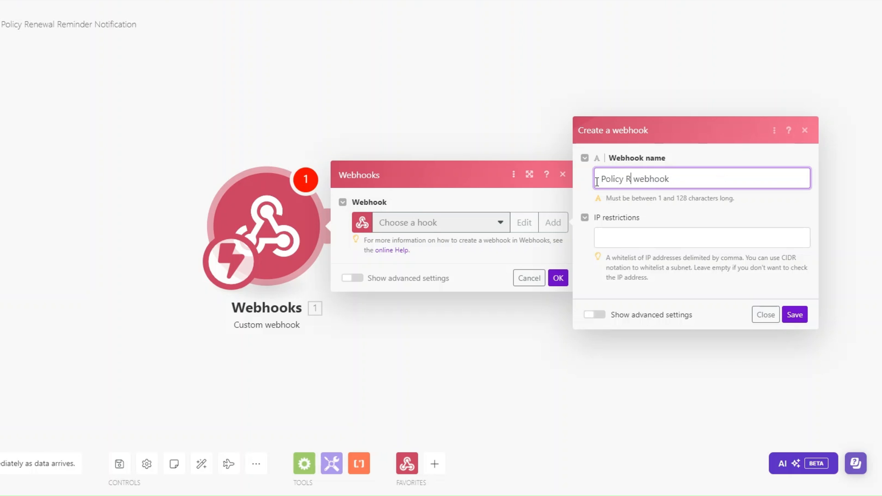
pyautogui.write('l')
pyautogui.click(798, 316)
pyautogui.click(543, 268)
pyautogui.moveTo(373, 225); pyautogui.dragTo(267, 209)
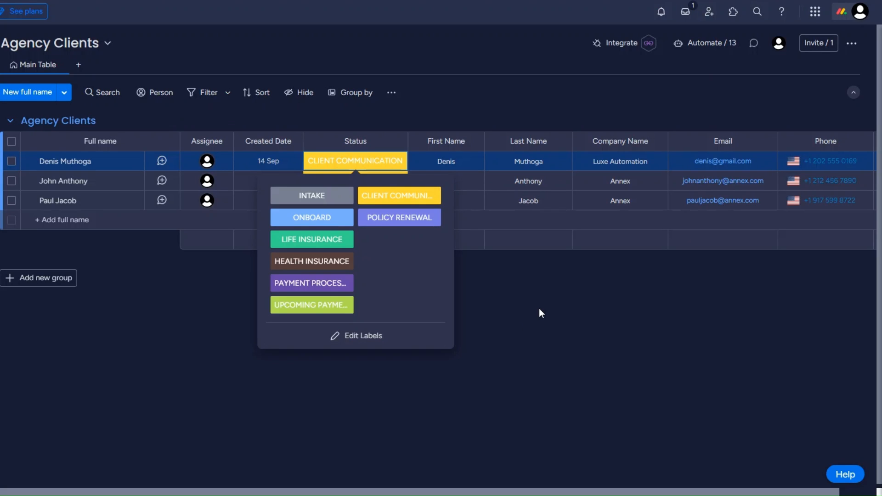
# - Start the monday.com Webhooks status-change recipe on Agency Clients and paste the Make webhook URL
pyautogui.click(629, 44)
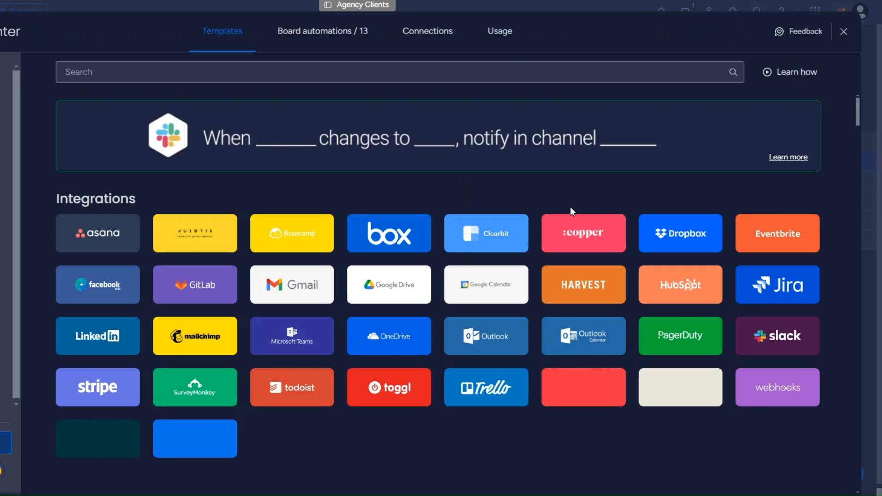
pyautogui.click(775, 390)
pyautogui.click(701, 299)
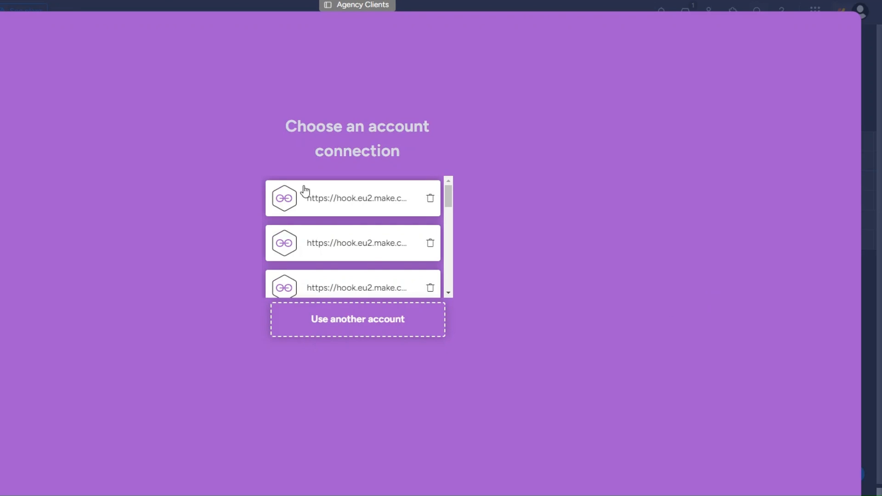
pyautogui.click(363, 319)
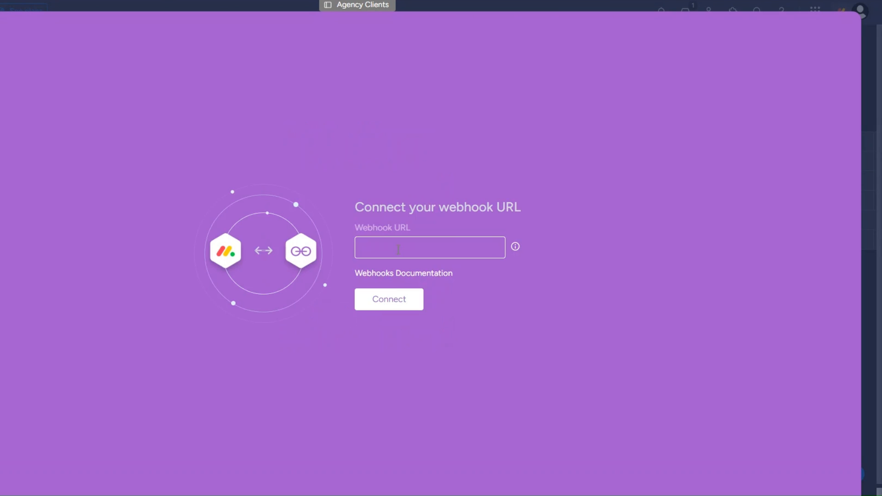
pyautogui.hotkey('ctrl', 'v')
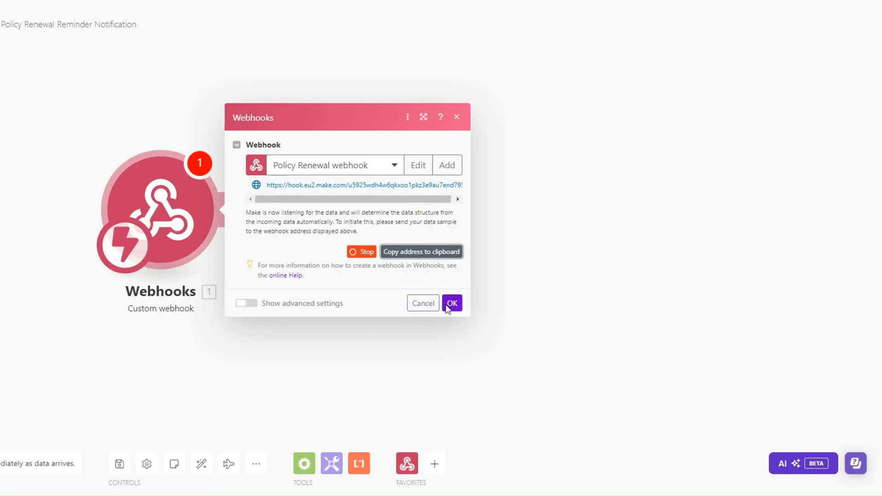
# - Connect the webhook URL in monday.com while the Make scenario runs once to catch it
pyautogui.click(450, 303)
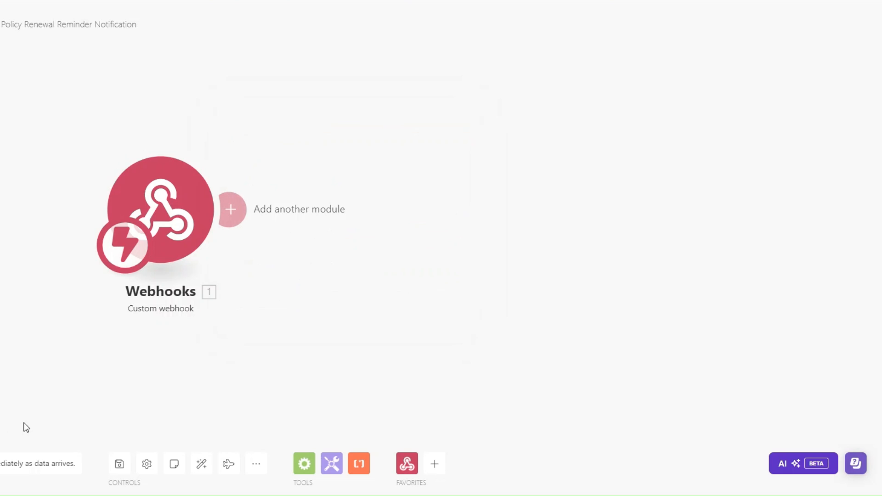
pyautogui.click(1, 464)
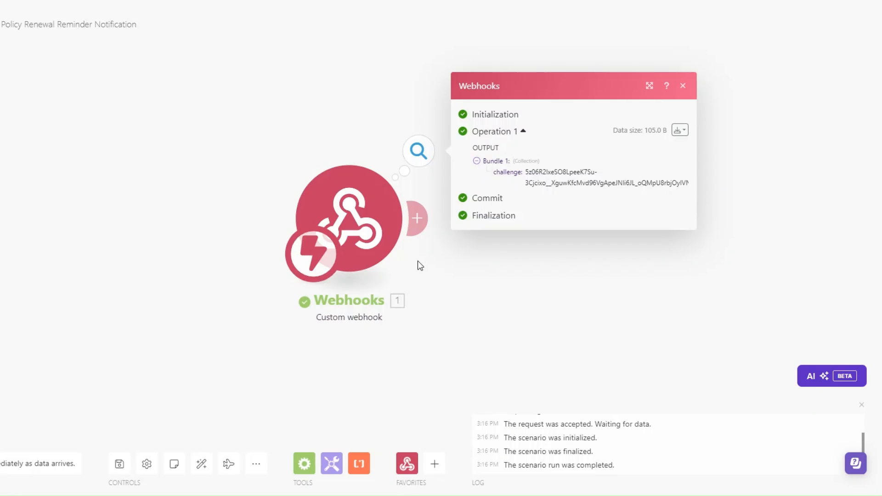
pyautogui.moveTo(420, 242); pyautogui.dragTo(164, 270)
pyautogui.click(187, 271)
# - Add a Webhook response with status 200 and body {"challenge": 1. challenge}, then rerun the scenario
pyautogui.click(142, 229)
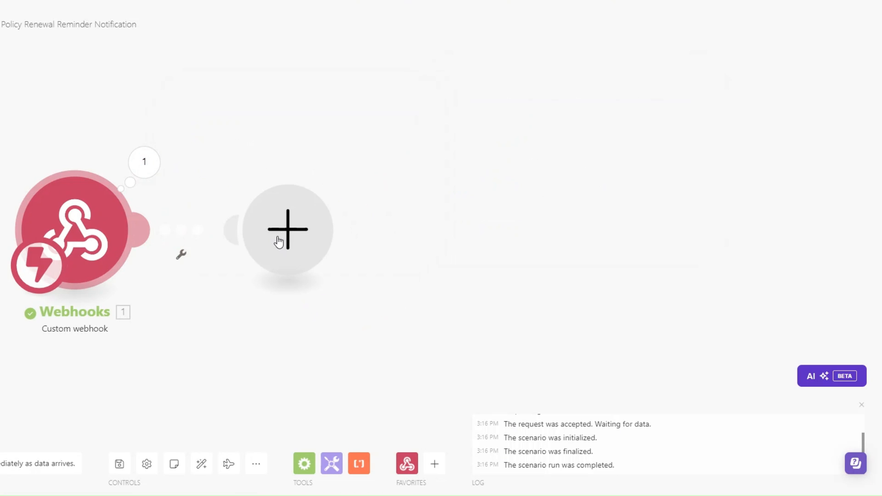
pyautogui.click(442, 142)
pyautogui.click(437, 194)
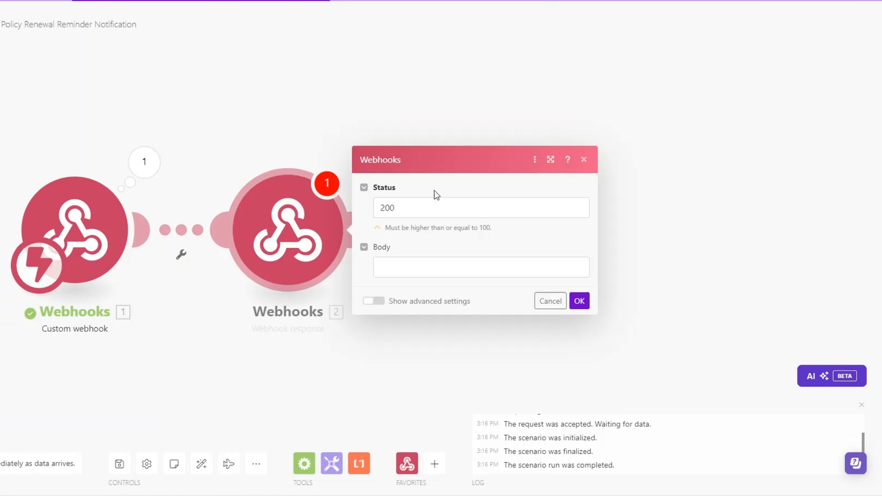
pyautogui.click(394, 267)
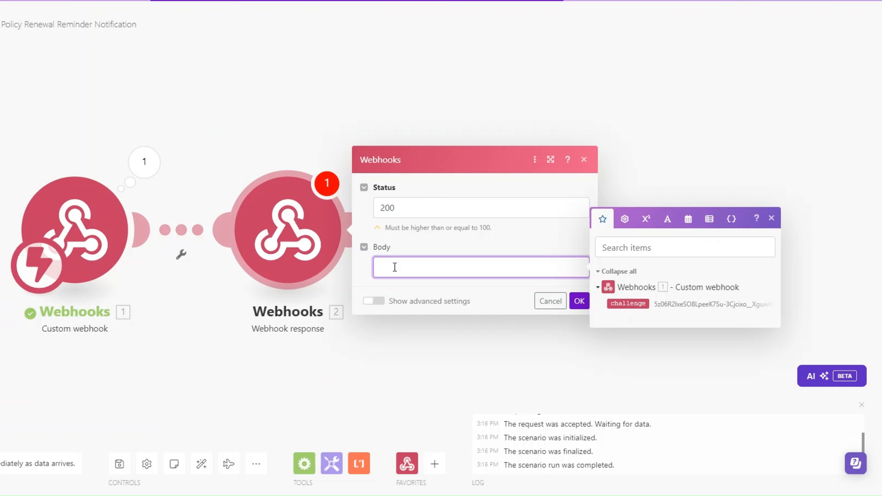
pyautogui.write('{""')
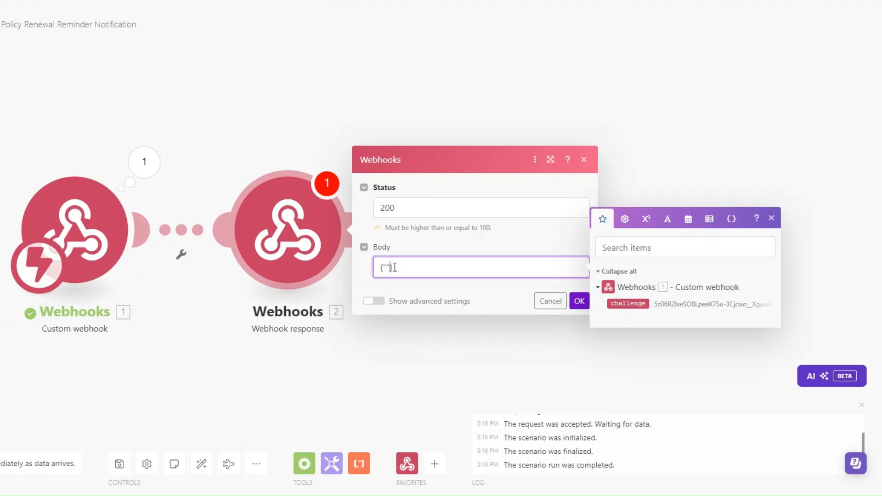
pyautogui.write(':')
pyautogui.write('challeng')
pyautogui.write('e')
pyautogui.click(626, 303)
pyautogui.click(579, 302)
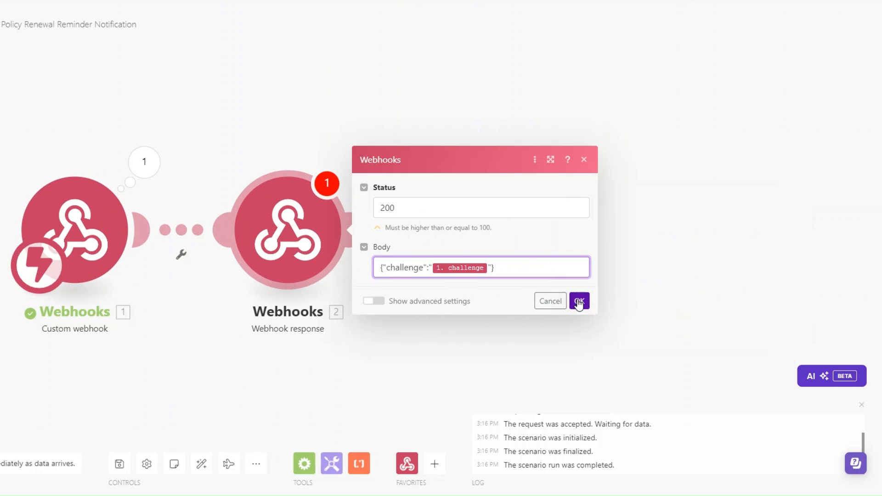
pyautogui.click(1, 463)
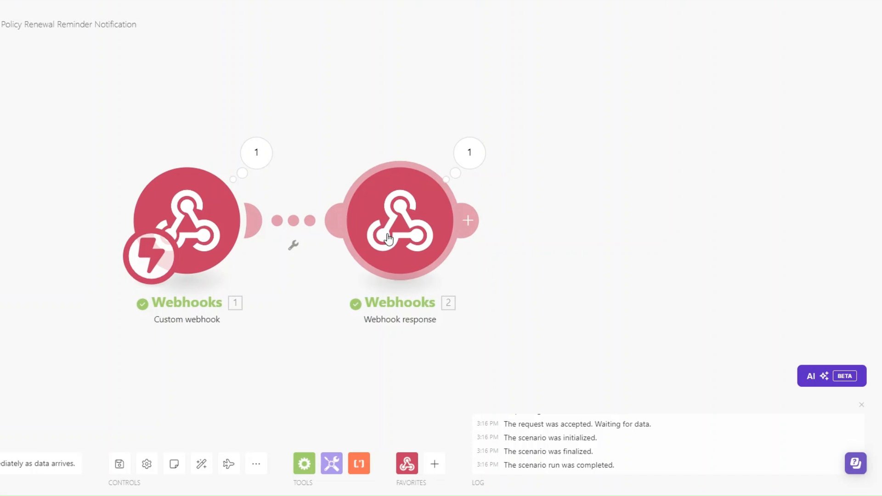
# - Delete the Webhook response module and create a monday.com automation for Status changing to POLICY RENEWAL
pyautogui.rightClick(392, 238)
pyautogui.click(408, 366)
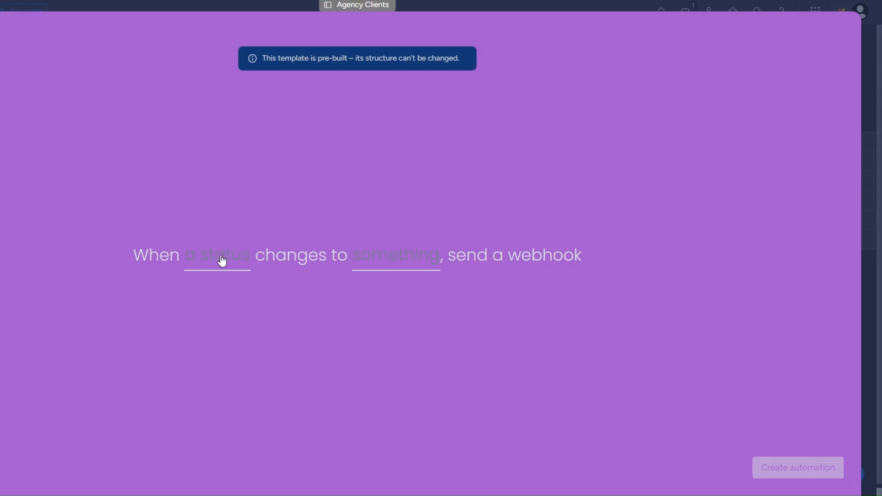
pyautogui.click(208, 259)
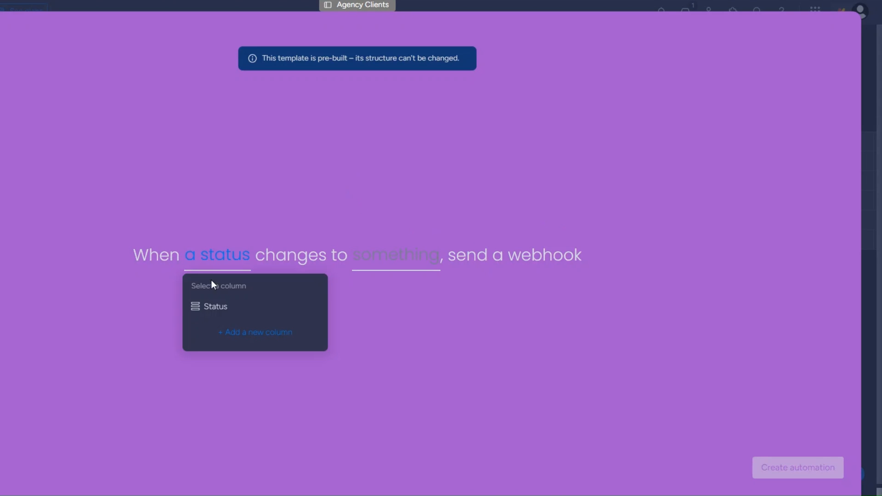
pyautogui.click(224, 306)
pyautogui.click(385, 259)
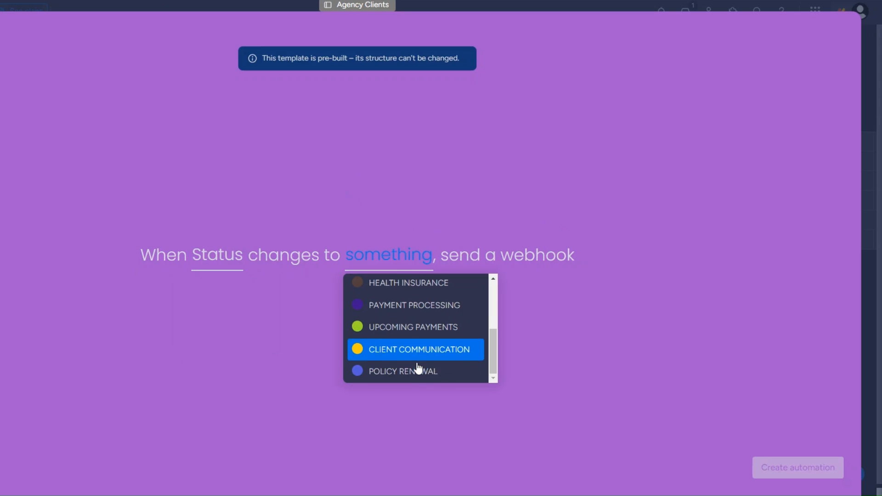
pyautogui.click(417, 373)
pyautogui.click(792, 466)
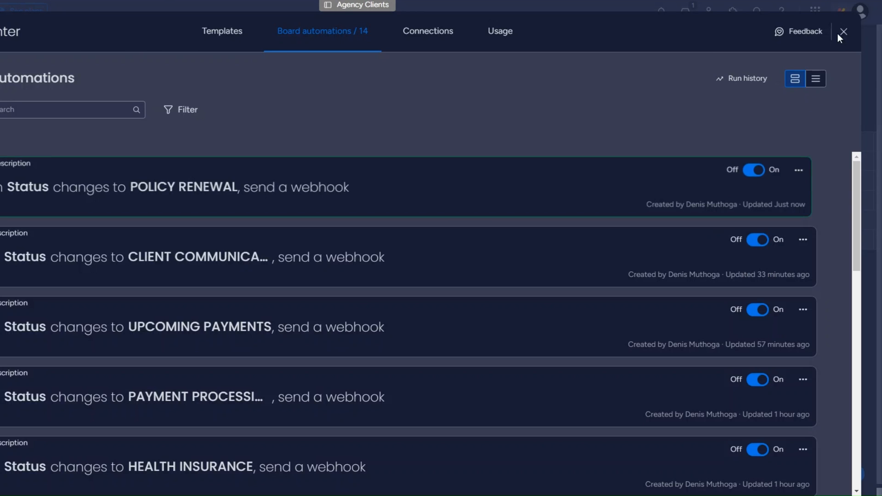
pyautogui.click(843, 32)
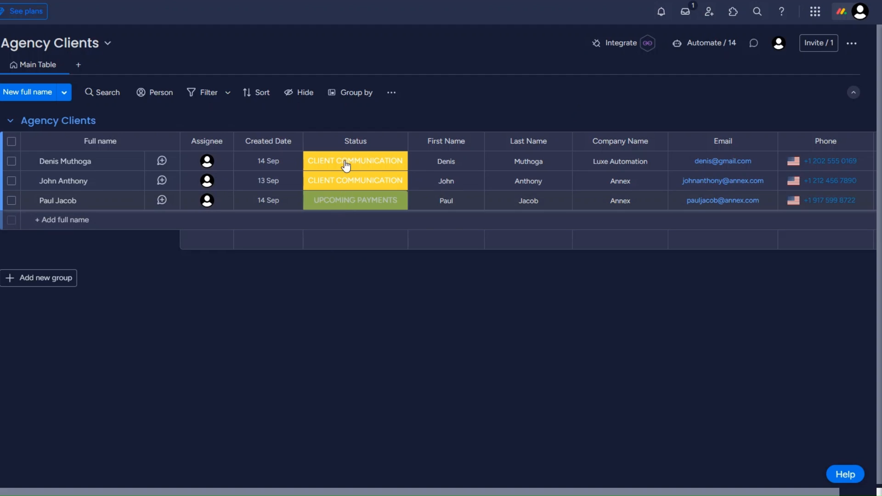
# - Set the first item's Status to POLICY RENEWAL and inspect the event bundle Make captured
pyautogui.click(345, 162)
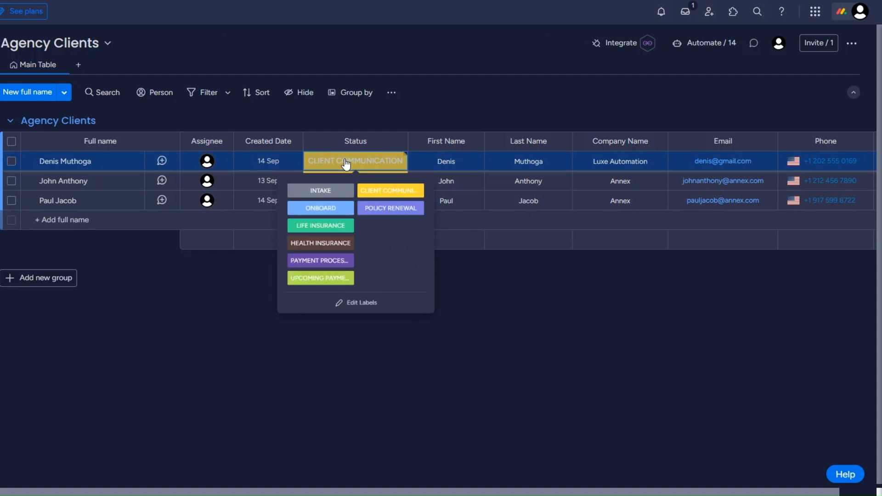
pyautogui.click(390, 208)
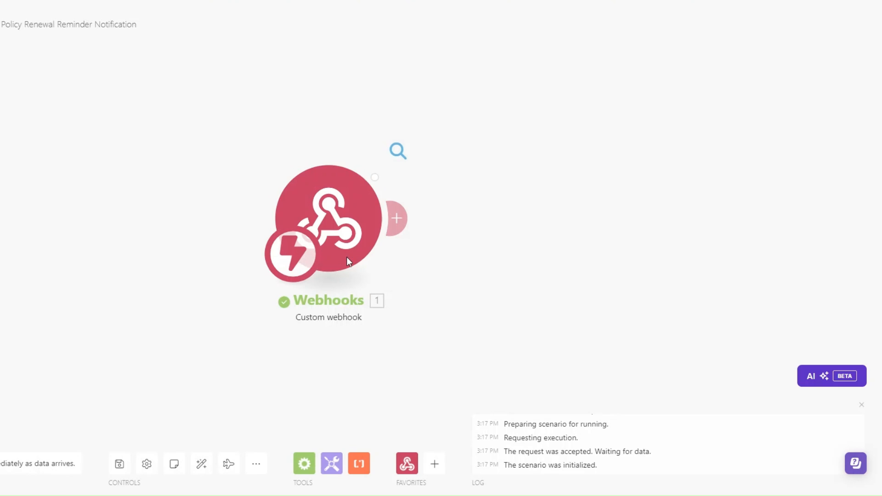
pyautogui.click(466, 178)
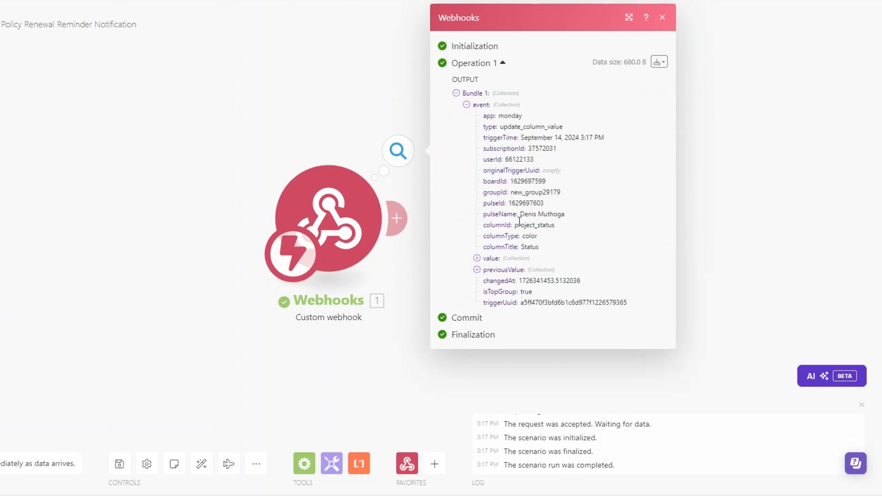
pyautogui.moveTo(518, 215); pyautogui.dragTo(574, 221)
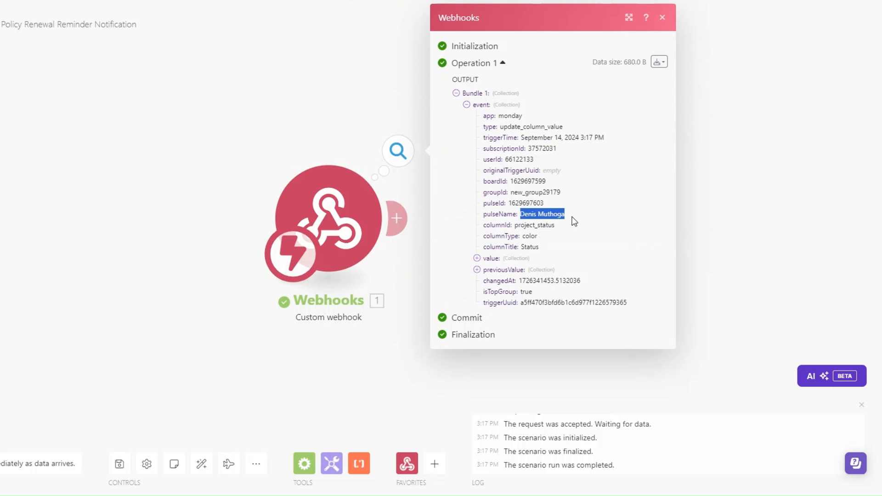
pyautogui.click(408, 276)
# - Add a Monday 'Get an Item' module after the webhook, found by searching 'getit'
pyautogui.click(397, 218)
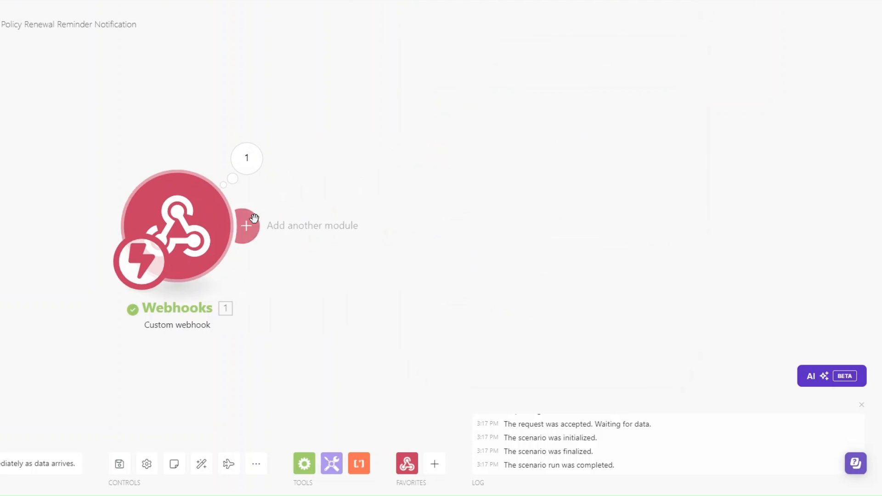
pyautogui.click(523, 227)
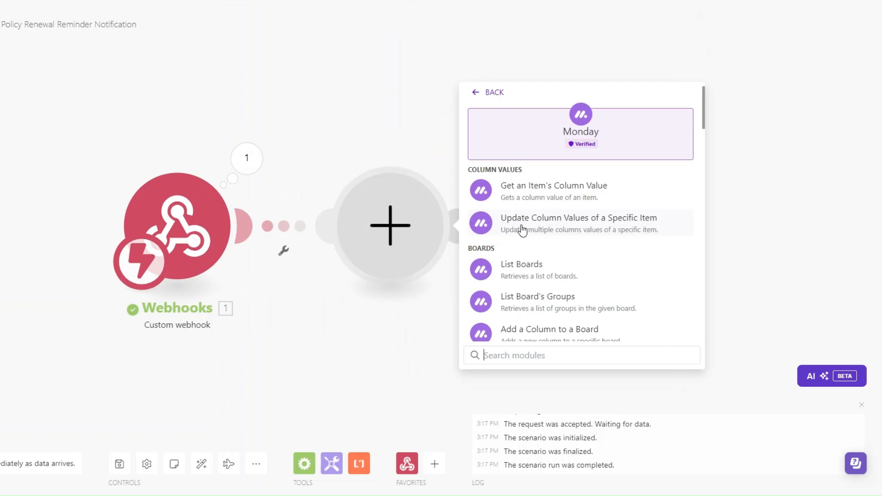
pyautogui.write('get')
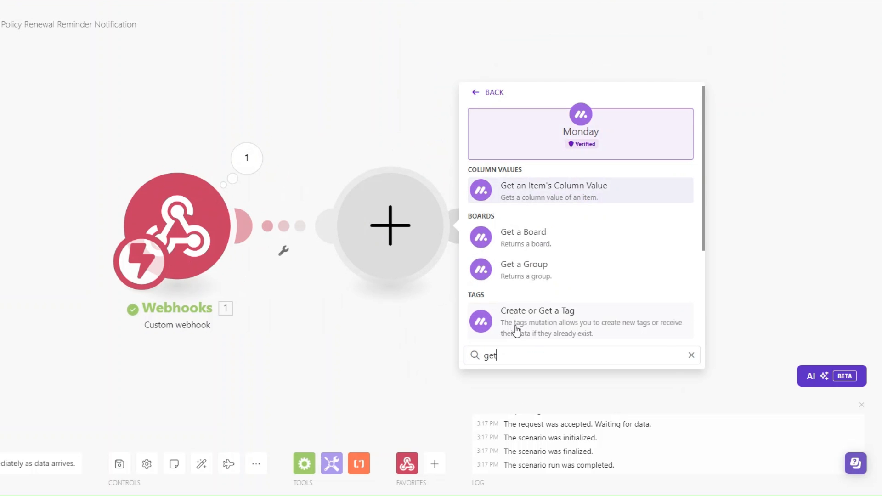
pyautogui.write('it')
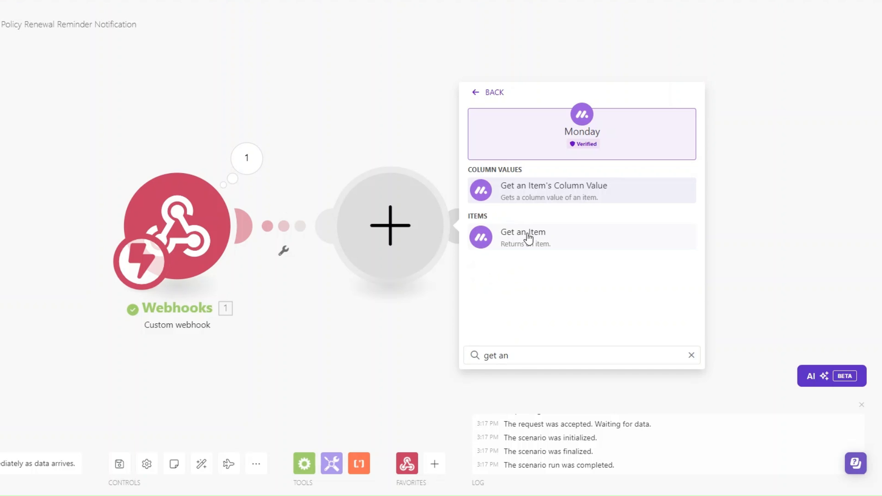
pyautogui.click(527, 234)
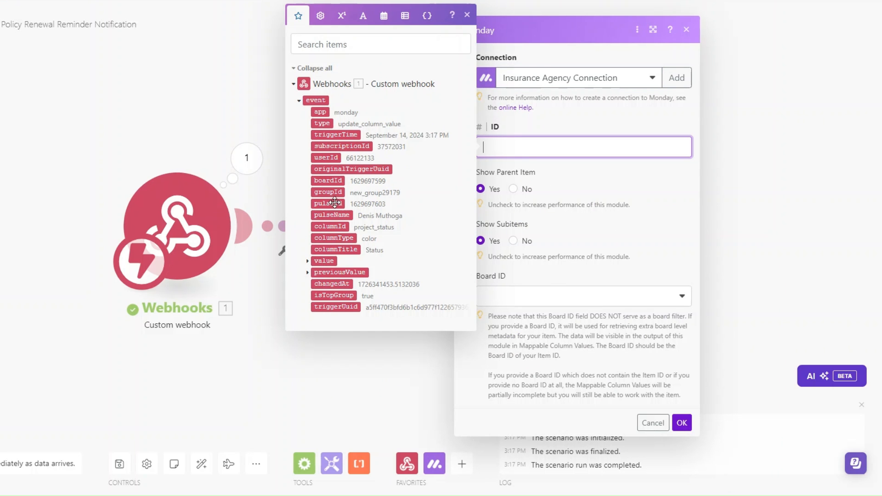
# - Map the webhook's pulseId as the item ID and choose the 'Agency Clients :: public' board
pyautogui.click(336, 203)
pyautogui.click(561, 296)
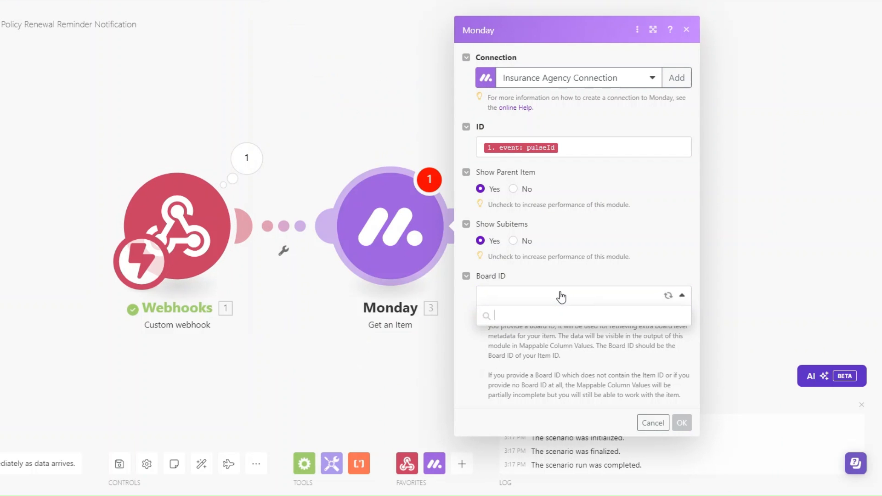
pyautogui.click(544, 334)
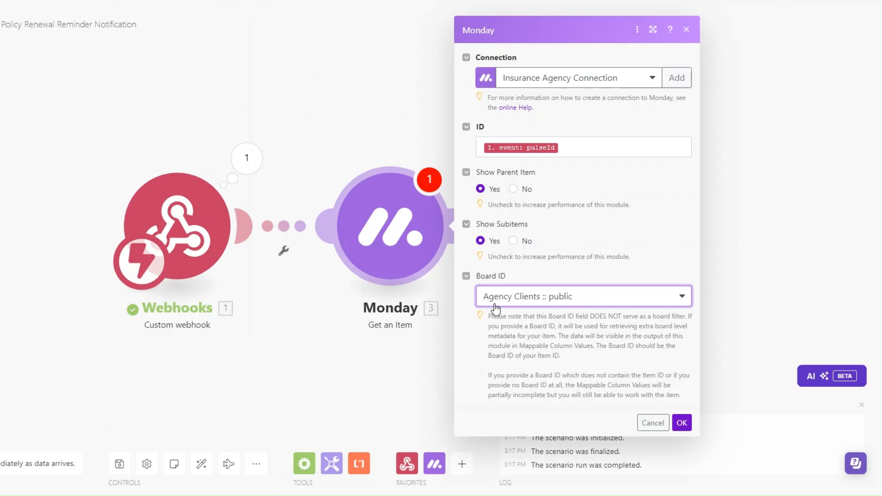
pyautogui.click(685, 428)
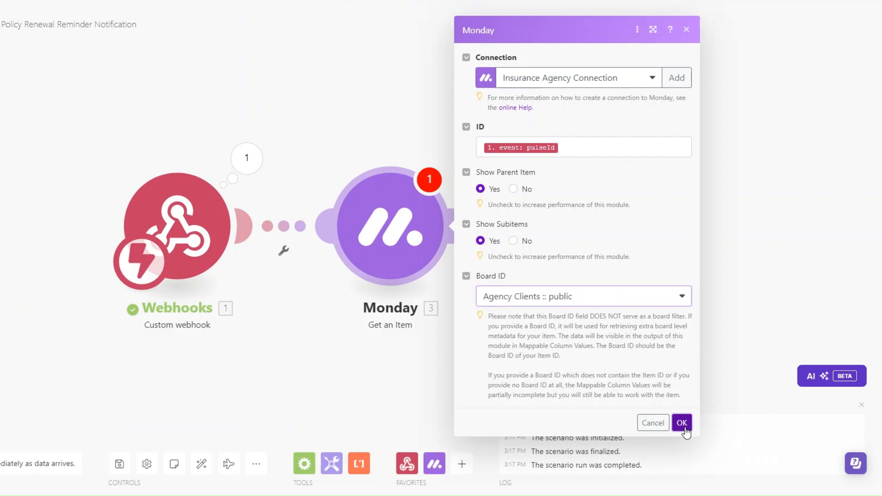
pyautogui.click(209, 158)
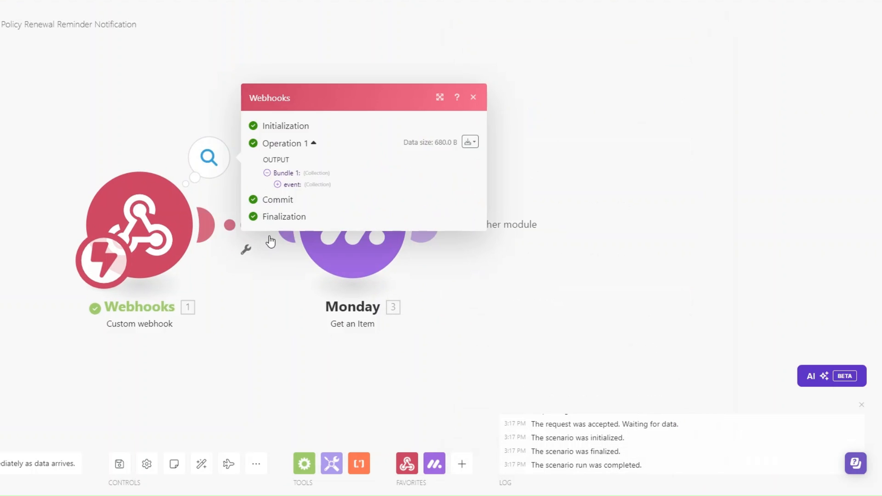
pyautogui.click(277, 184)
pyautogui.moveTo(320, 203); pyautogui.dragTo(368, 207)
pyautogui.hotkey('ctrl', 'c')
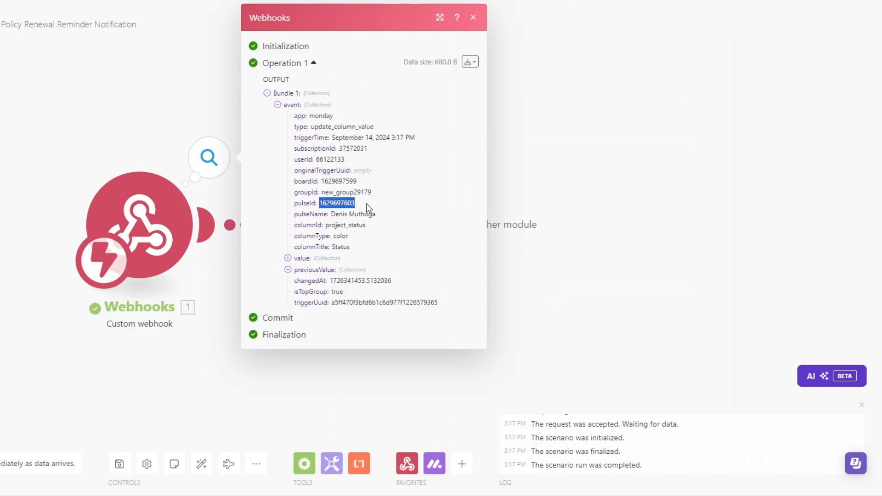
pyautogui.click(549, 301)
pyautogui.rightClick(361, 236)
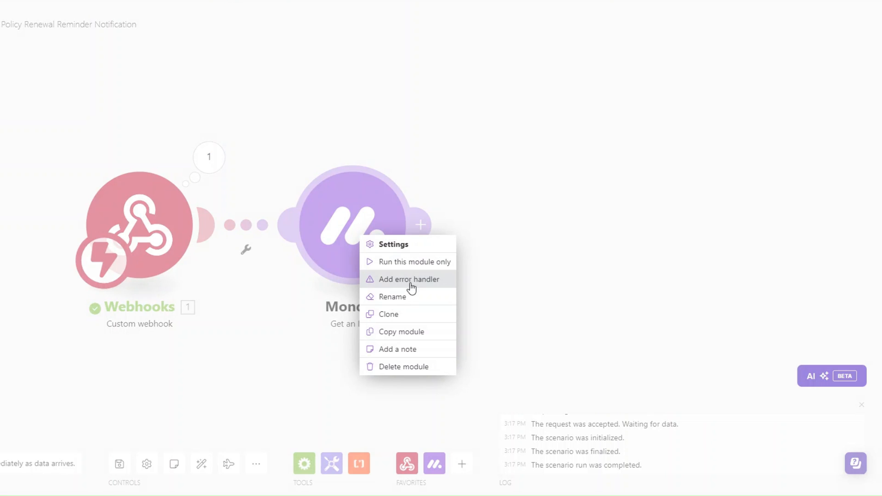
pyautogui.click(410, 262)
pyautogui.click(511, 285)
pyautogui.hotkey('ctrl', 'v')
pyautogui.click(642, 318)
# - Inspect the Get an Item output's mappable column values, including Email and Phone
pyautogui.moveTo(394, 337); pyautogui.dragTo(286, 340)
pyautogui.click(448, 154)
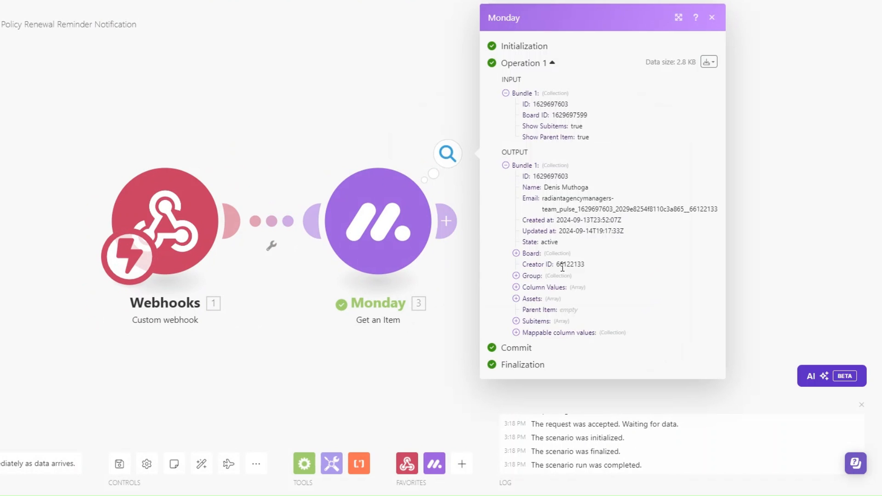
pyautogui.click(516, 332)
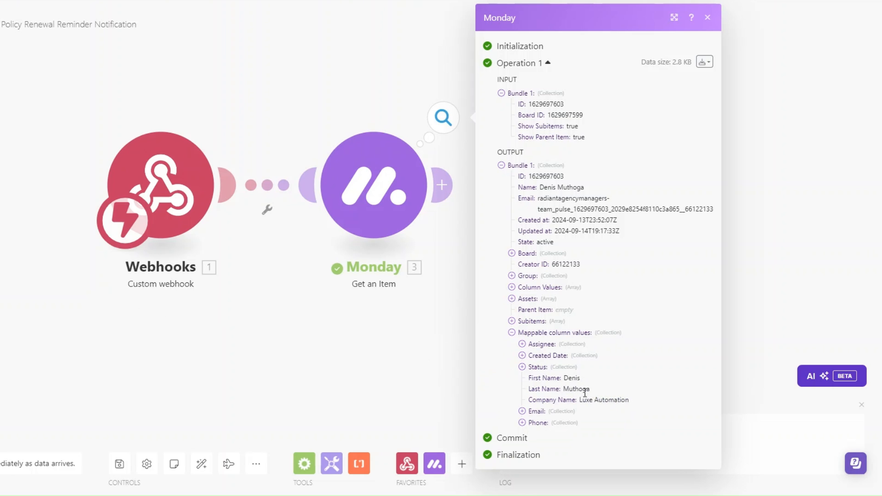
pyautogui.click(521, 411)
pyautogui.click(522, 455)
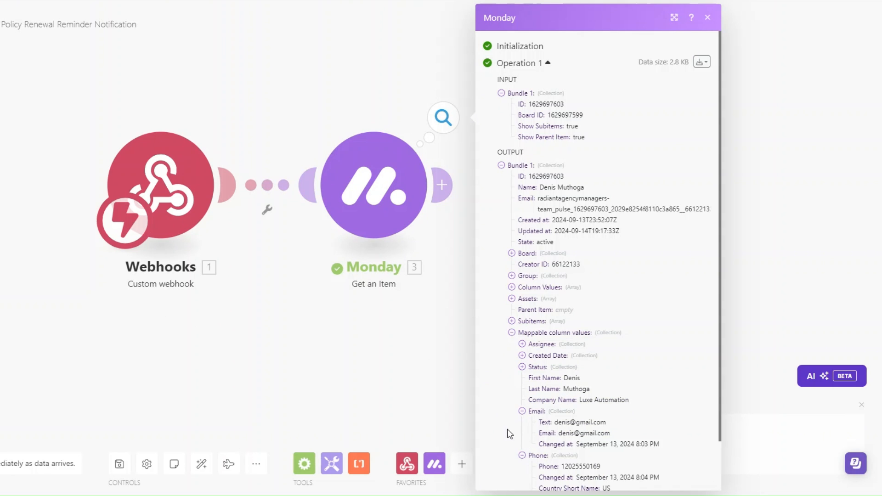
pyautogui.scroll(-1, 524, 432)
pyautogui.click(441, 185)
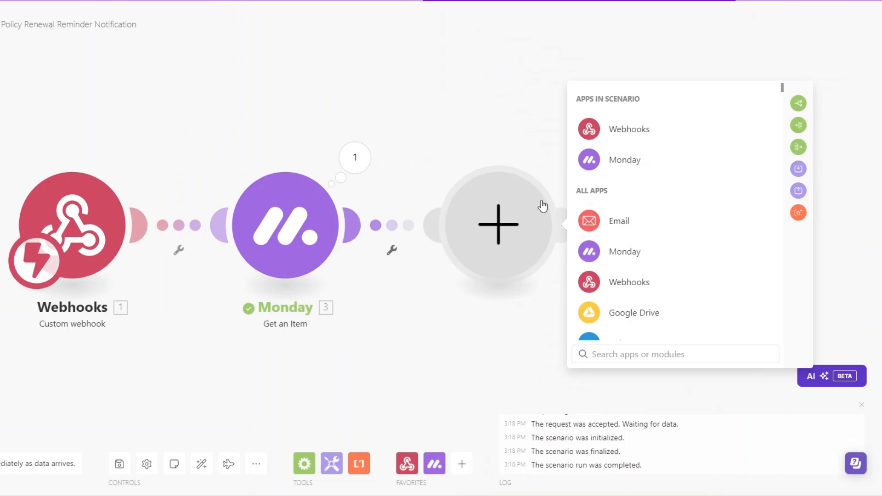
# - Add an Email 'Send an Email' module after the Monday module
pyautogui.click(608, 225)
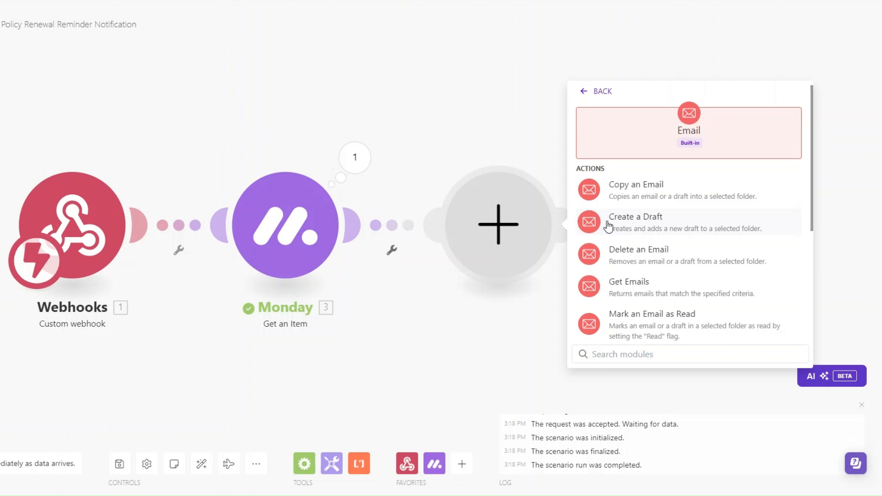
pyautogui.scroll(-3, 639, 287)
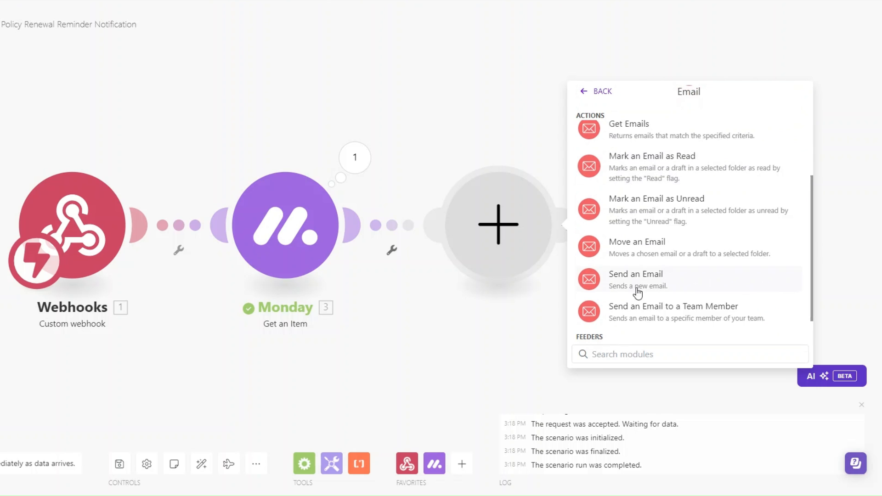
pyautogui.click(638, 277)
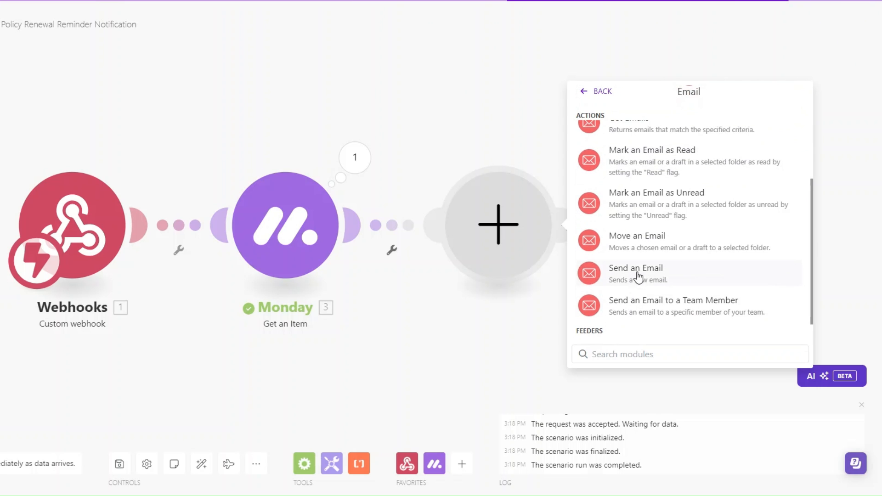
# - Rename the email module to 'Policy Renewal Reminder'
pyautogui.rightClick(508, 222)
pyautogui.click(541, 282)
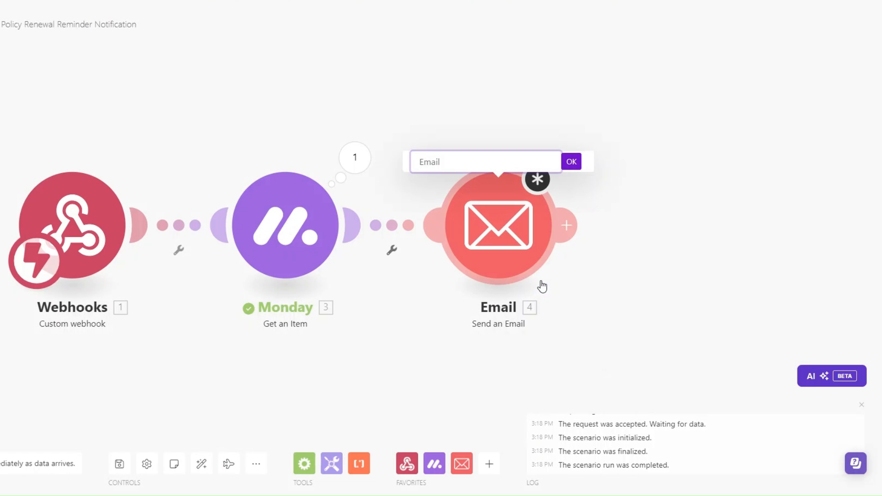
pyautogui.write('Policy Renewal Reminder')
pyautogui.click(571, 162)
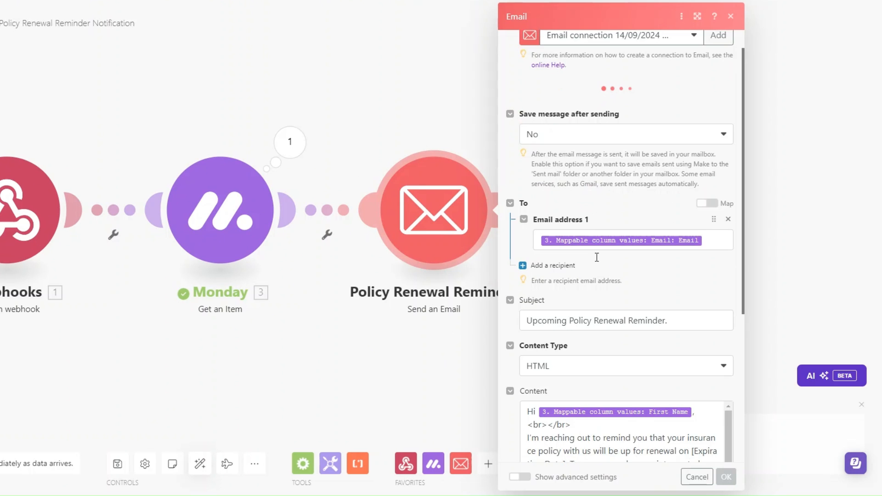
pyautogui.scroll(-3, 596, 257)
# - Map Email address 1 to the Monday item's Email column
pyautogui.scroll(2, 596, 257)
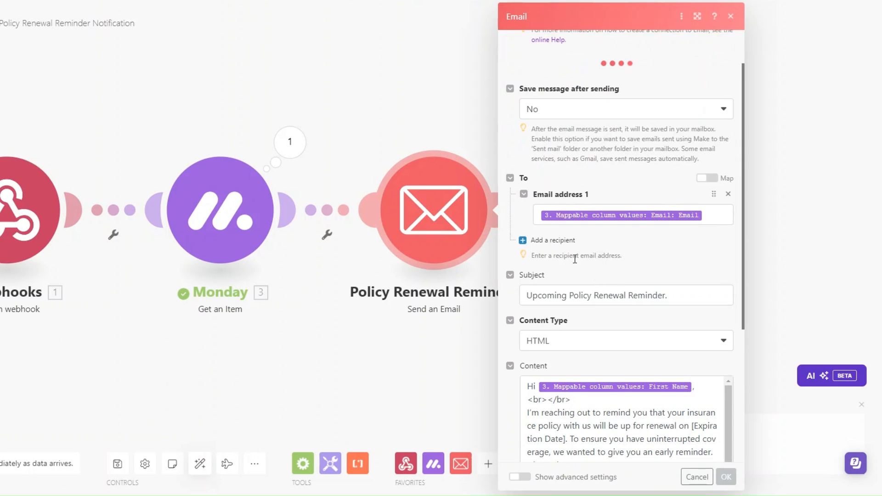
pyautogui.moveTo(347, 351); pyautogui.dragTo(267, 351)
pyautogui.click(627, 216)
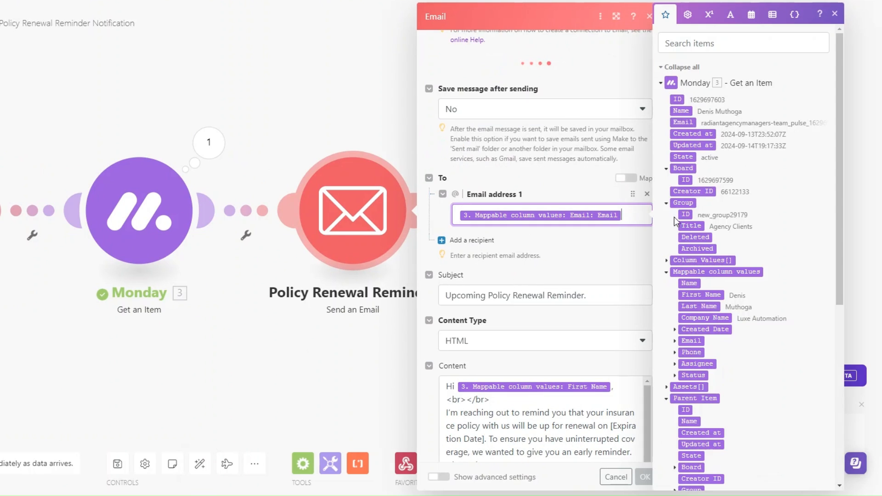
pyautogui.scroll(-3, 709, 246)
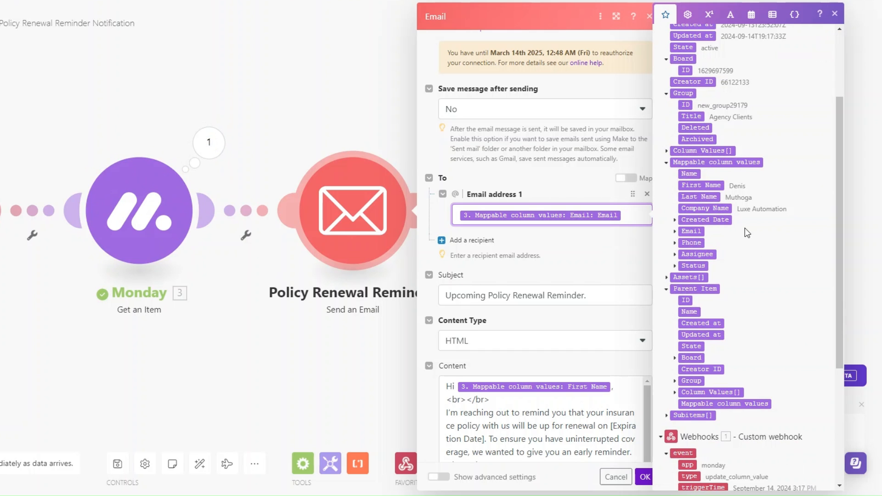
pyautogui.click(675, 231)
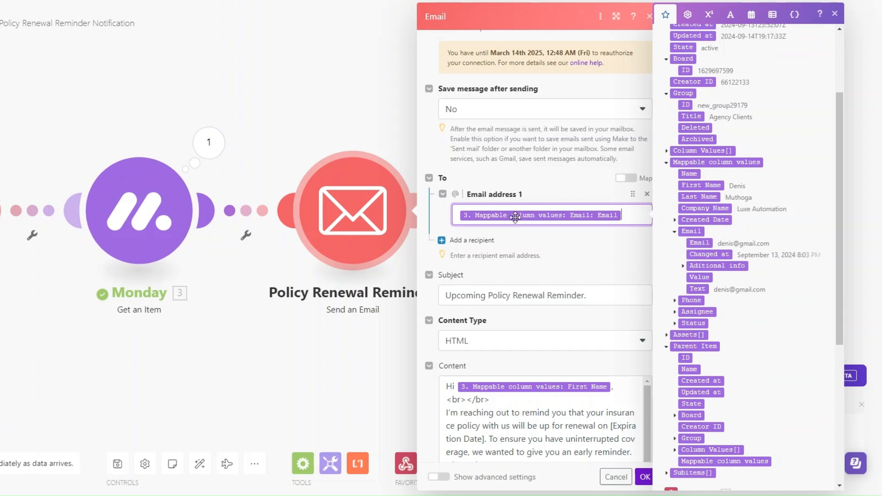
# - Review the 'Upcoming Policy Renewal Reminder.' subject and HTML body, then save the email settings
pyautogui.scroll(-3, 574, 252)
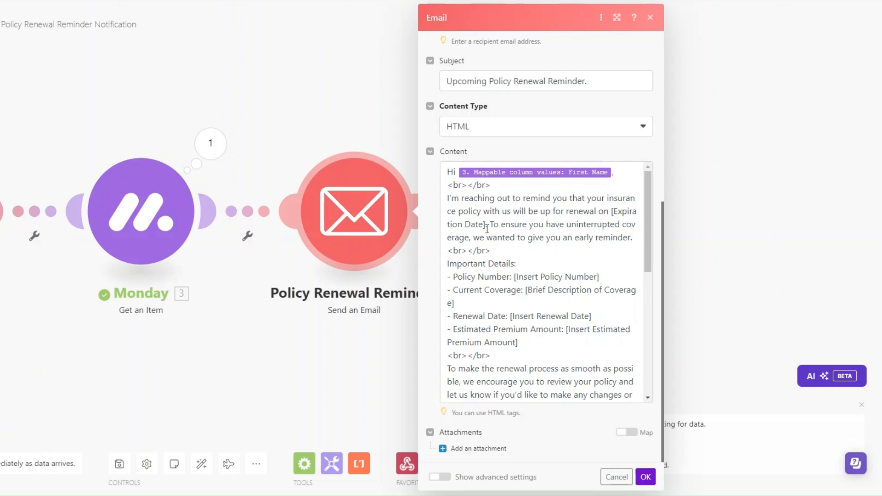
pyautogui.scroll(-2, 487, 228)
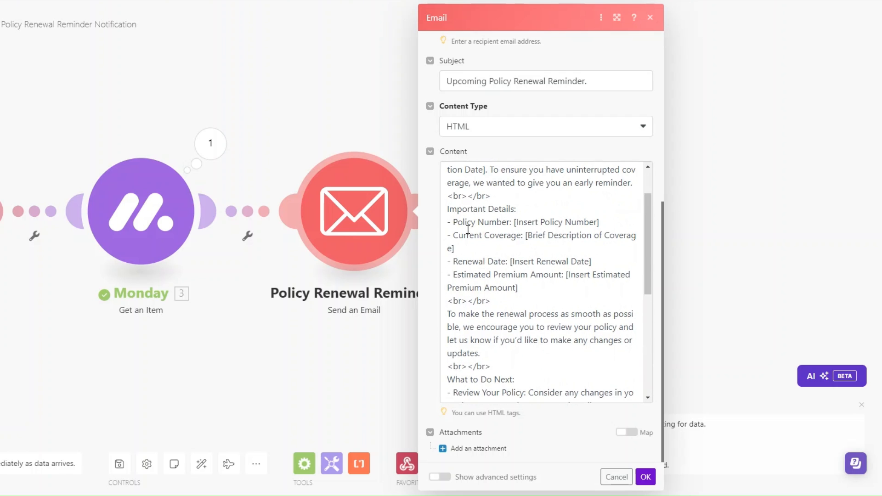
pyautogui.scroll(-2, 506, 237)
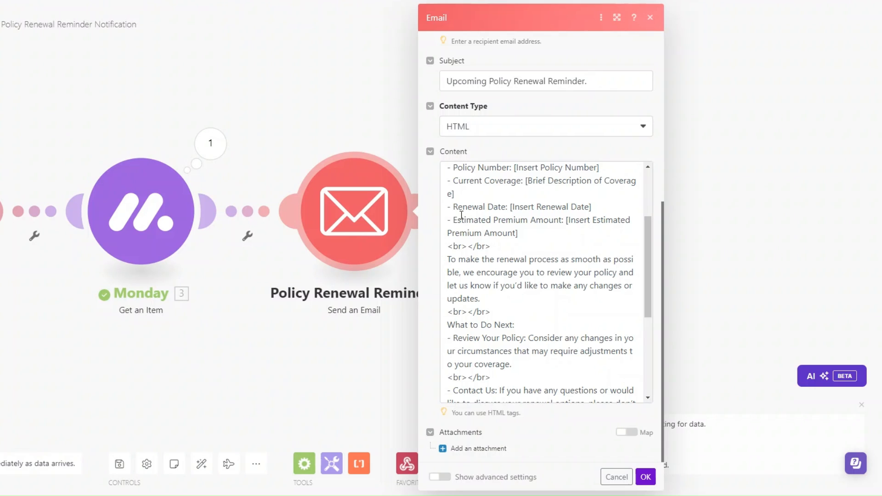
pyautogui.scroll(-2, 555, 226)
pyautogui.scroll(2, 554, 227)
pyautogui.scroll(-3, 551, 228)
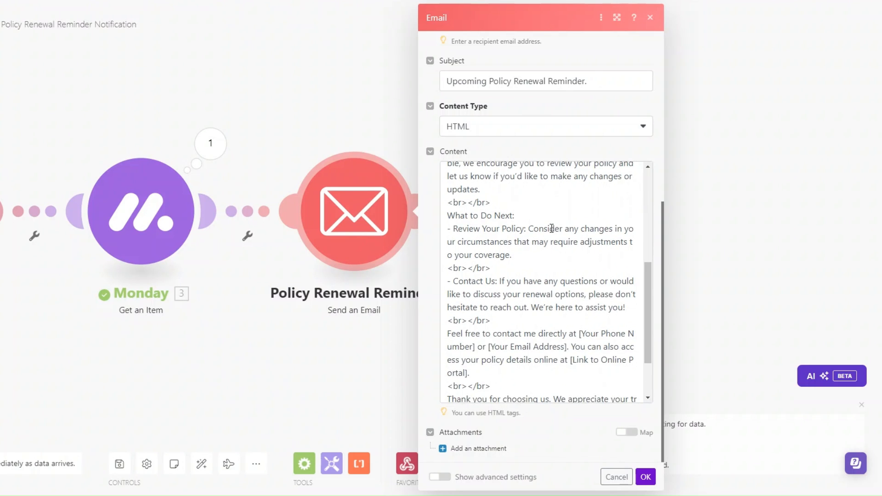
pyautogui.scroll(2, 552, 228)
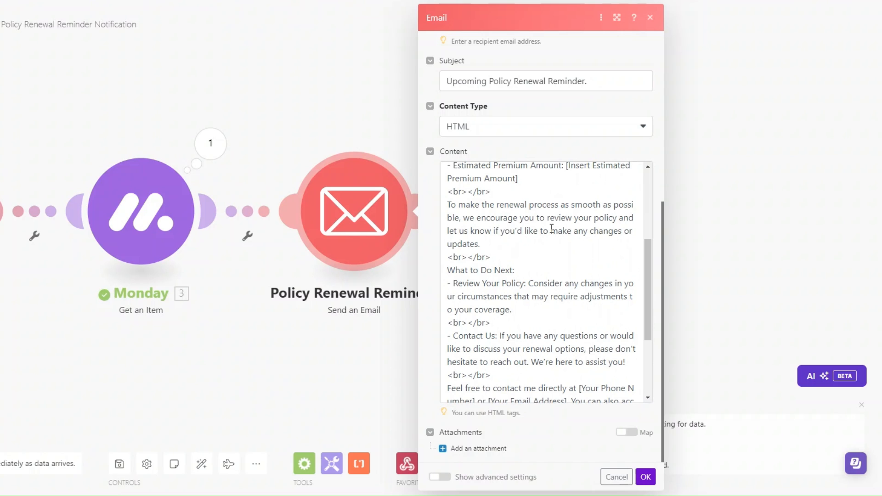
pyautogui.scroll(-2, 551, 228)
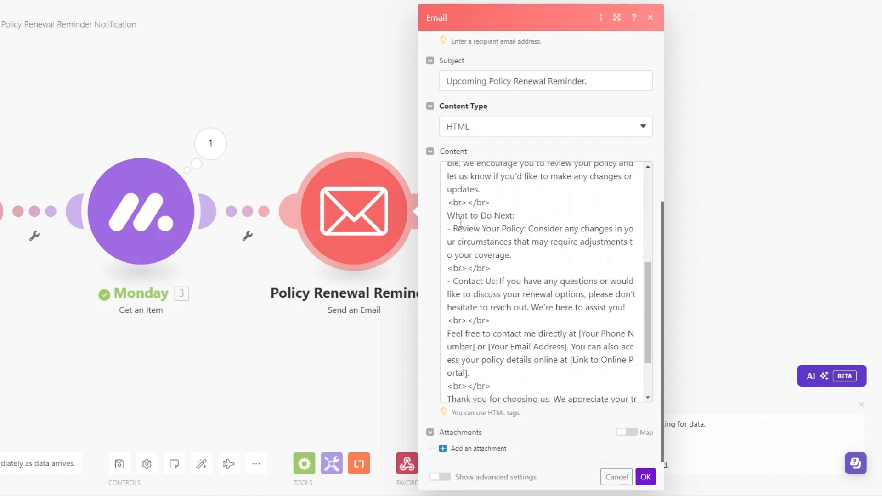
pyautogui.moveTo(447, 215); pyautogui.dragTo(533, 213)
pyautogui.click(534, 214)
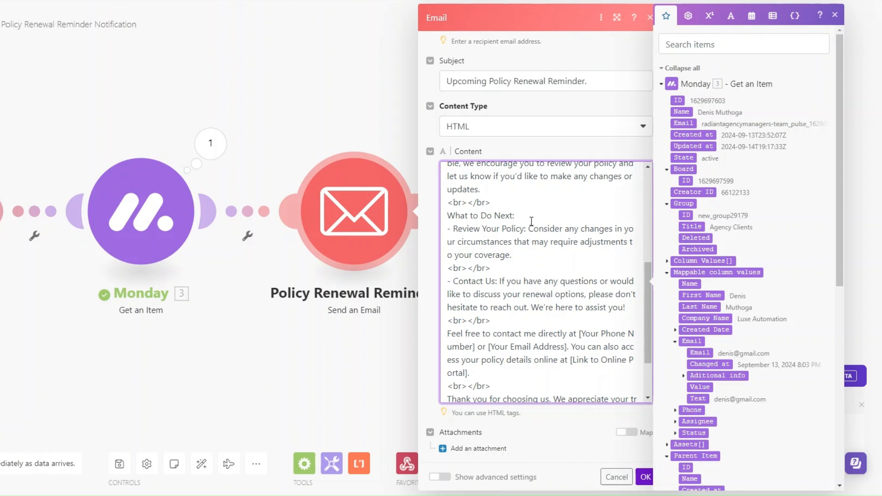
pyautogui.scroll(-3, 485, 233)
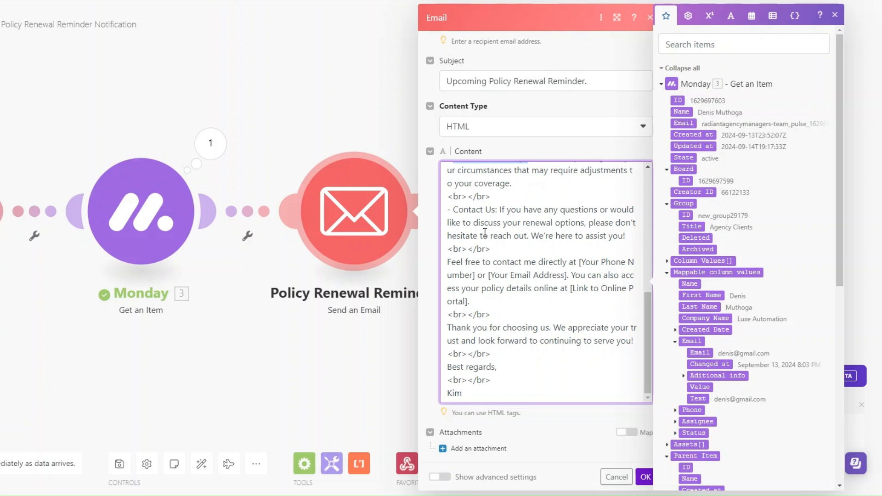
pyautogui.click(479, 393)
pyautogui.click(645, 476)
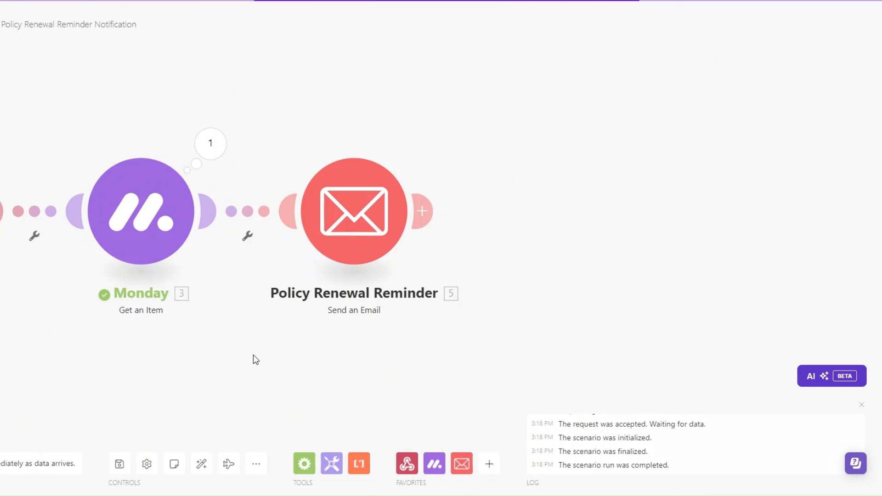
# - Pan to the Webhooks module, then open the second client's Status choices on the Agency Clients board
pyautogui.moveTo(255, 359); pyautogui.dragTo(415, 374)
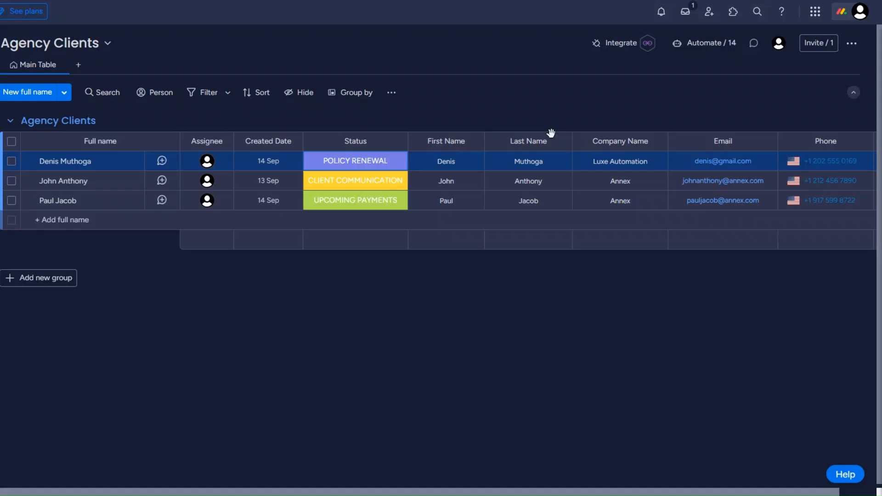
pyautogui.click(351, 183)
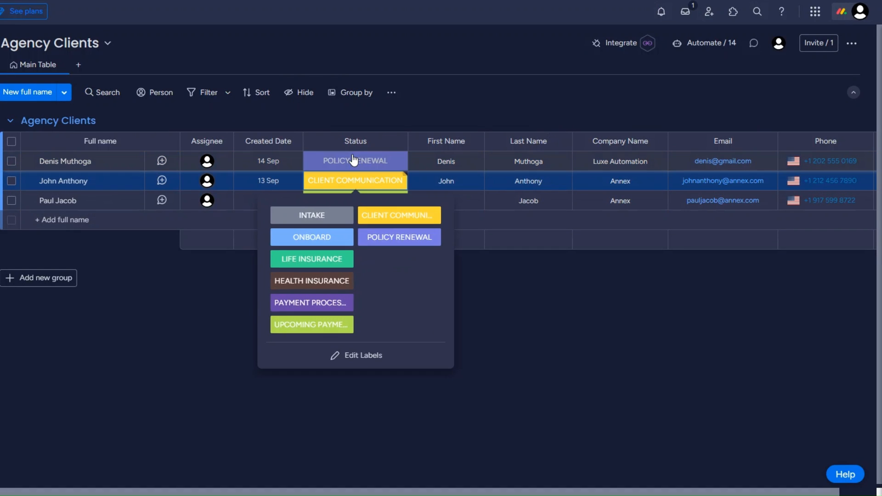
# - Set the second client's status to POLICY RENEWAL and confirm all three Make modules ran
pyautogui.click(395, 238)
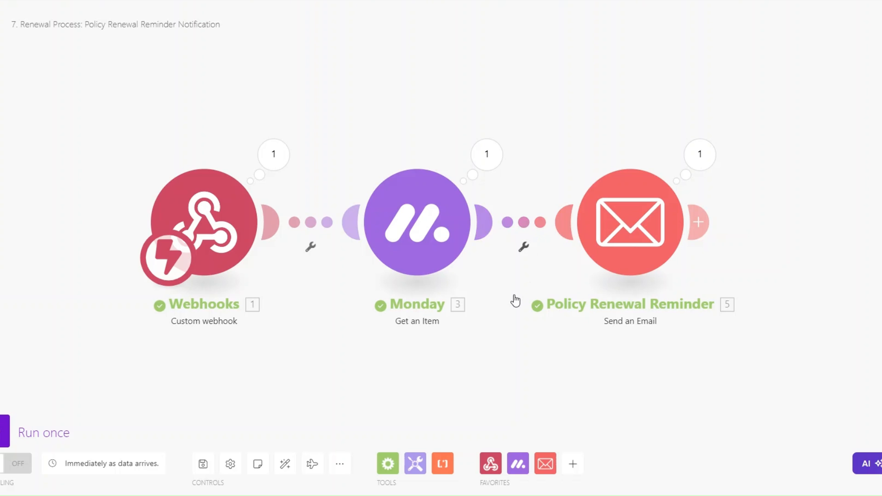
pyautogui.moveTo(455, 346)
pyautogui.mouseDown()
pyautogui.moveTo(446, 339)
pyautogui.moveTo(455, 338)
pyautogui.mouseUp()
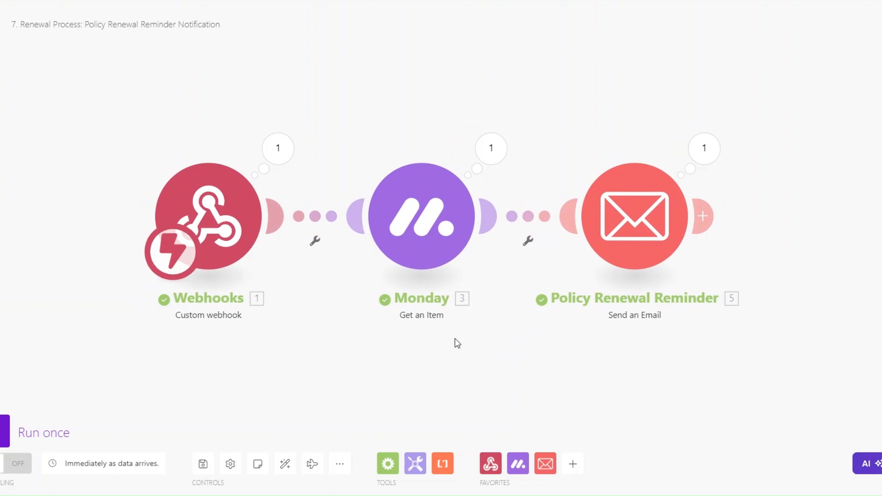